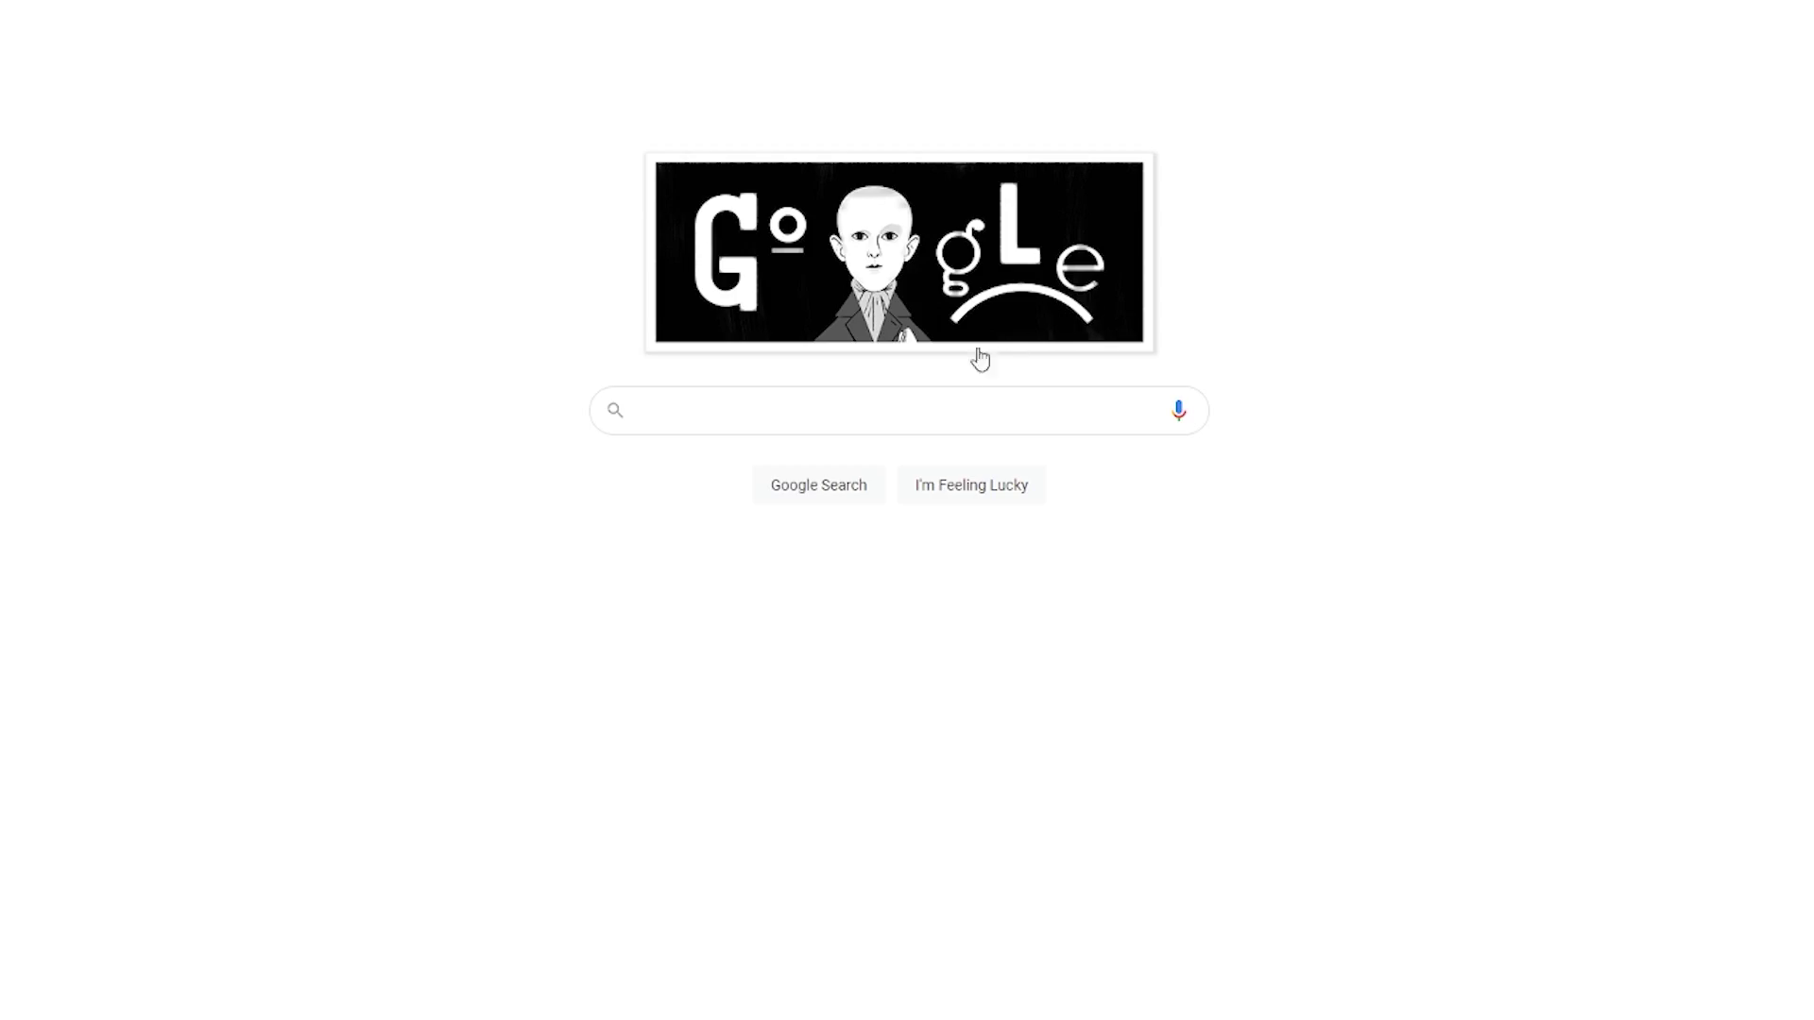
- Search for GameServerKings and start a Rust Server order with the discount coupon applied
left_click(932, 410)
type("gameserverk")
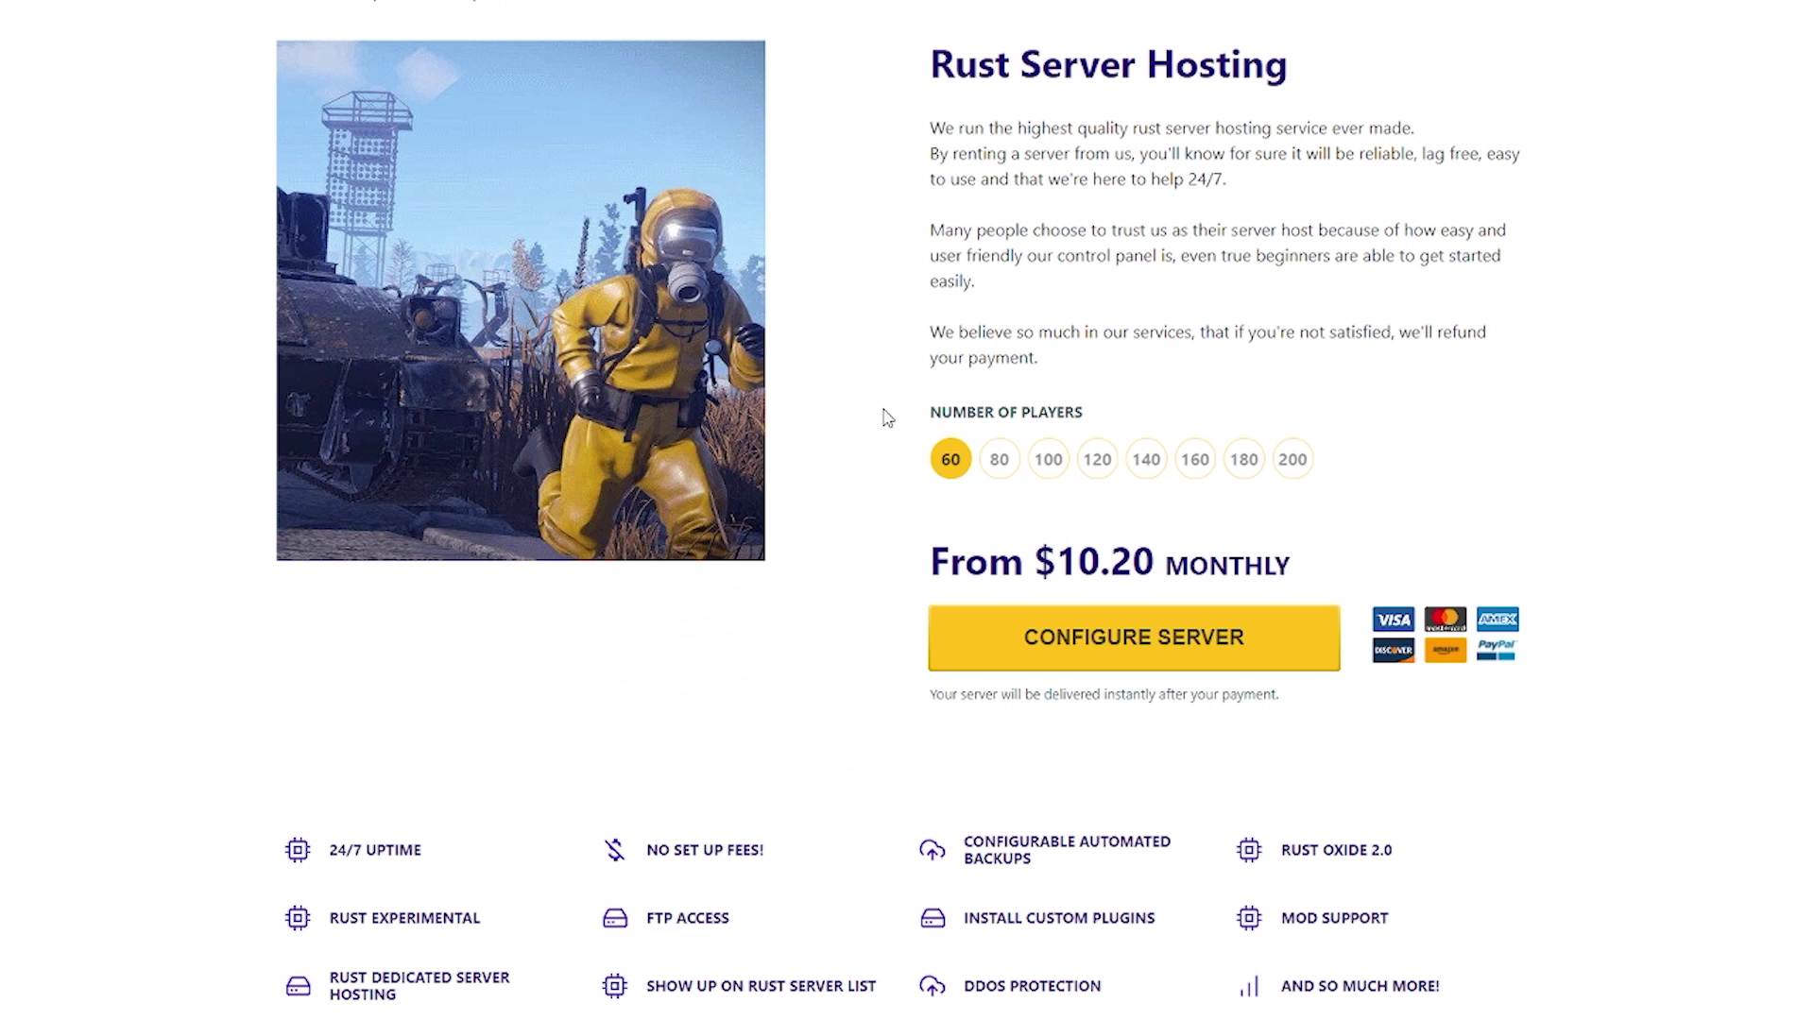
left_click(1095, 639)
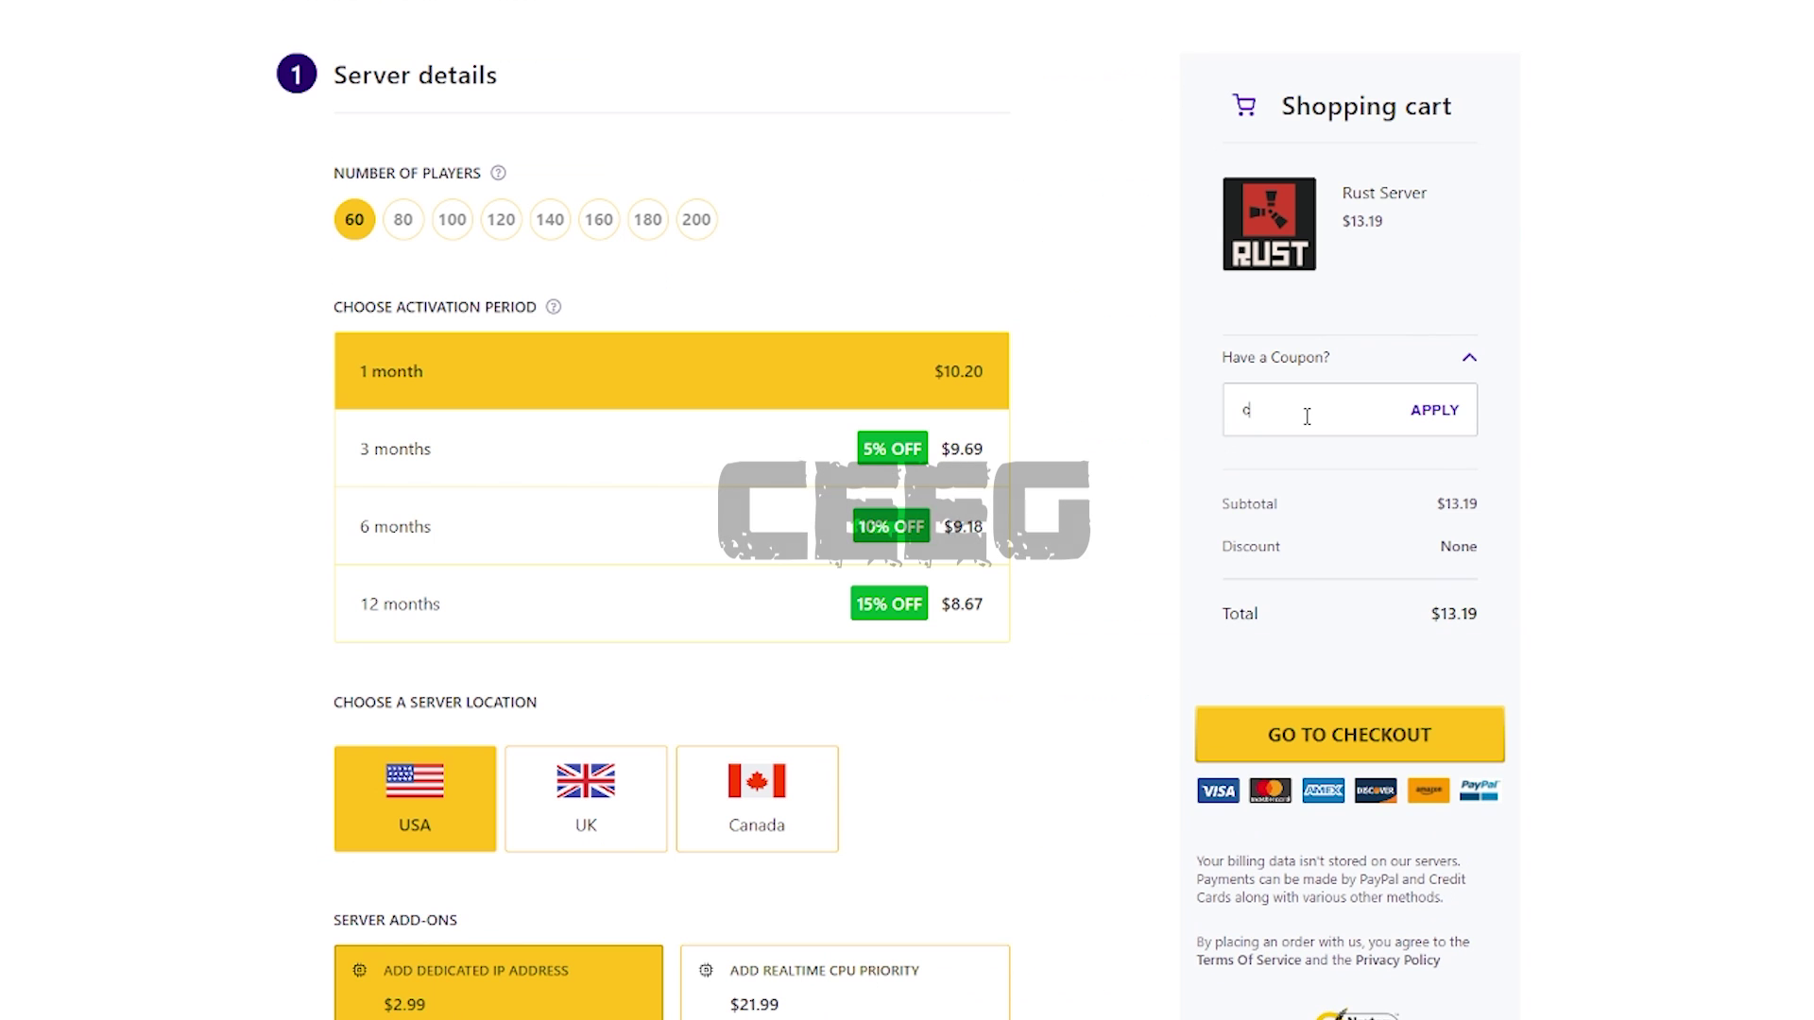
type("eeg")
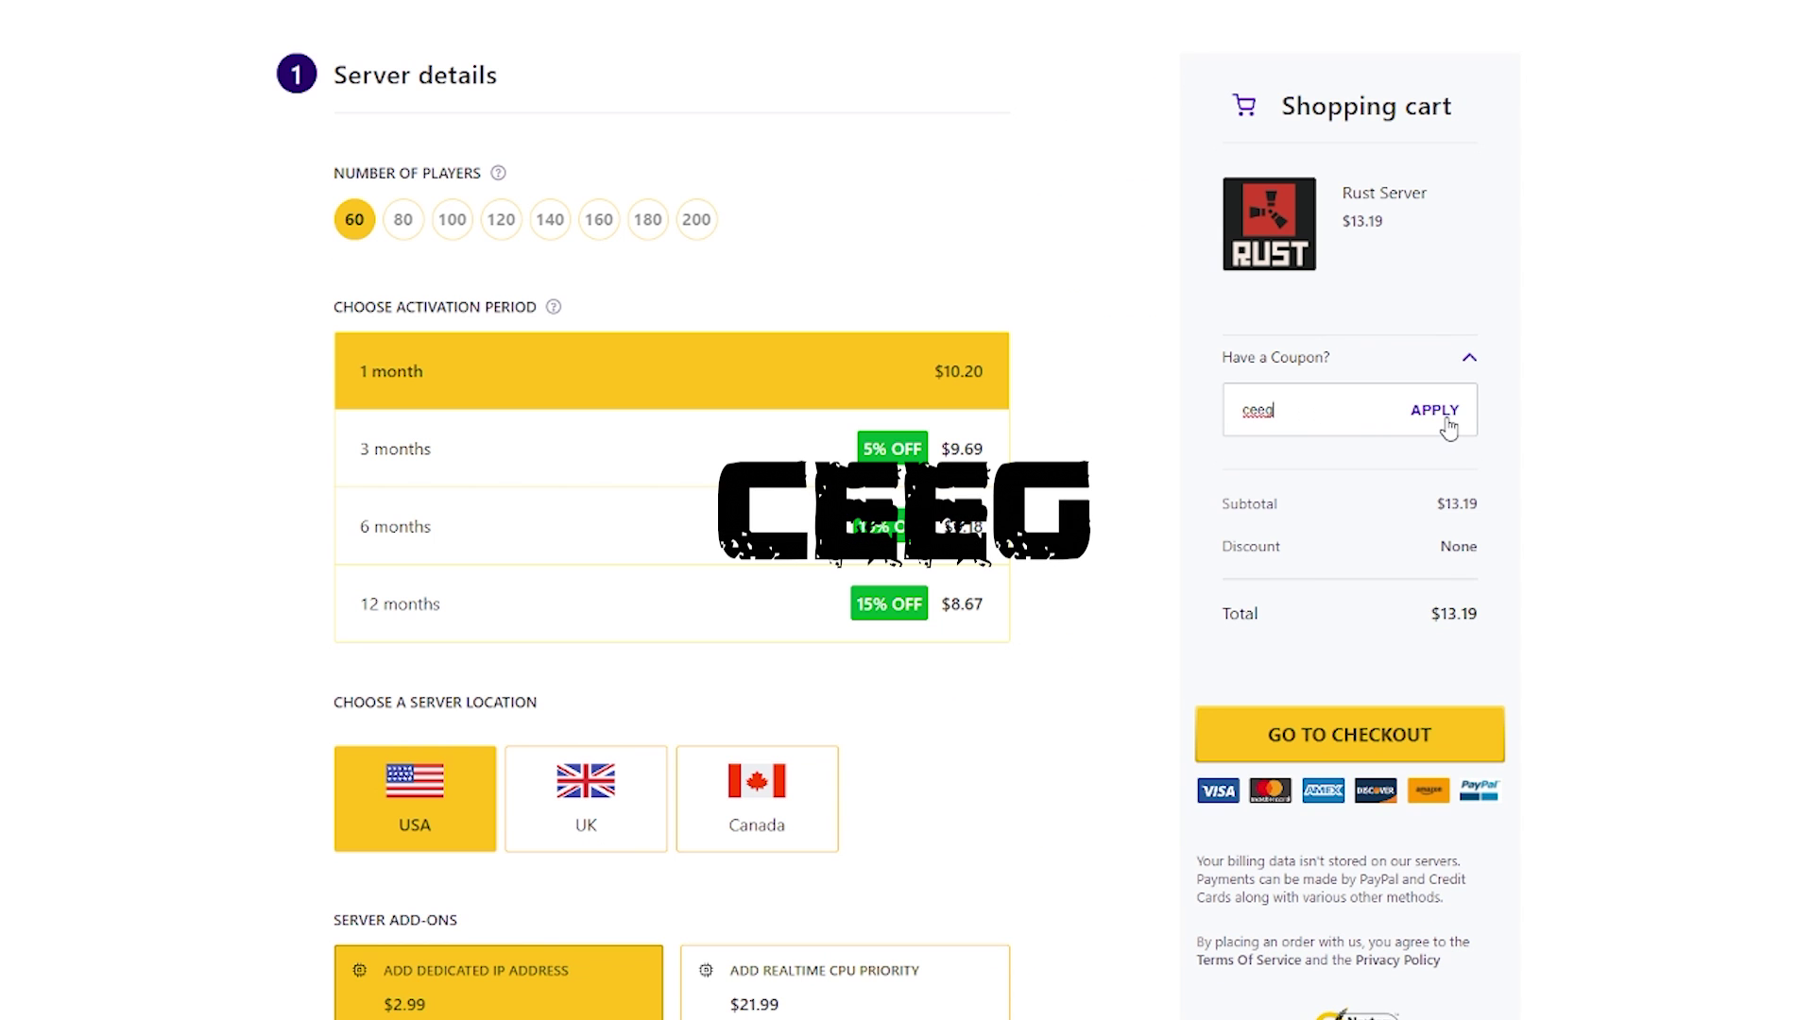
left_click(1448, 424)
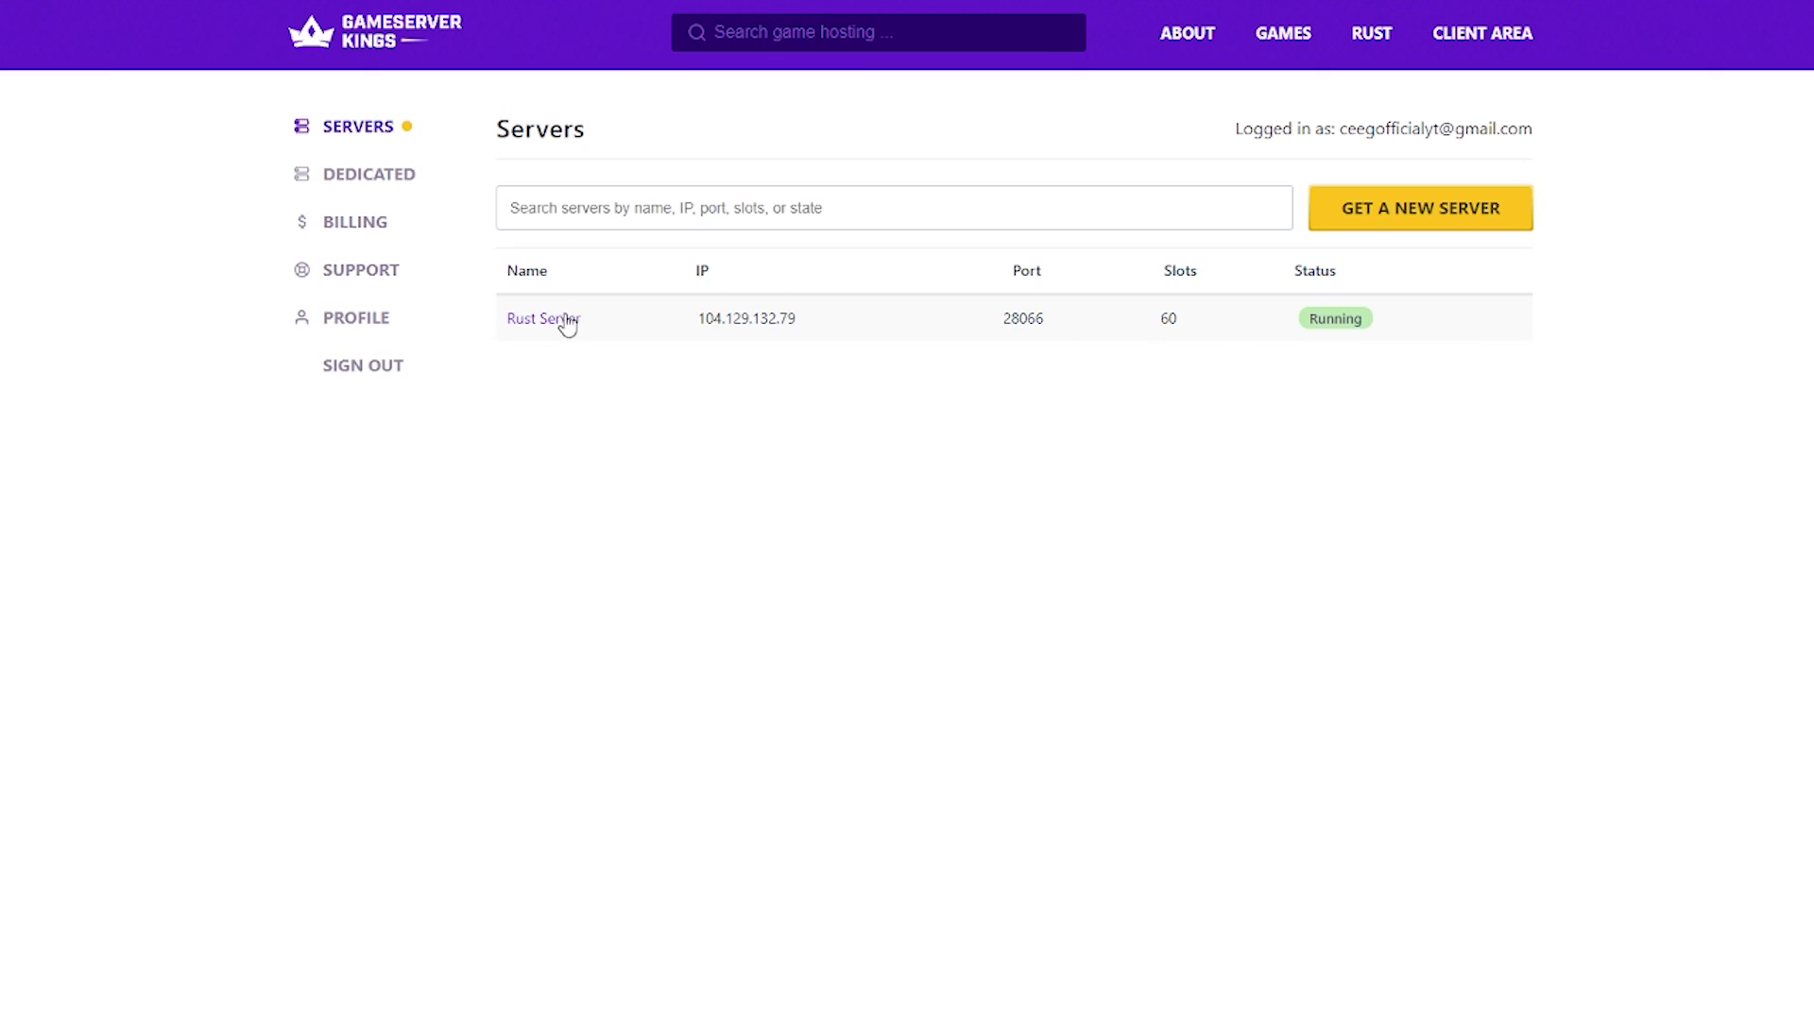
- From the Rust Server's details page, log in to the TCAdmin game control panel with the account password
left_click(564, 323)
scroll(1723, 233, "down", 3)
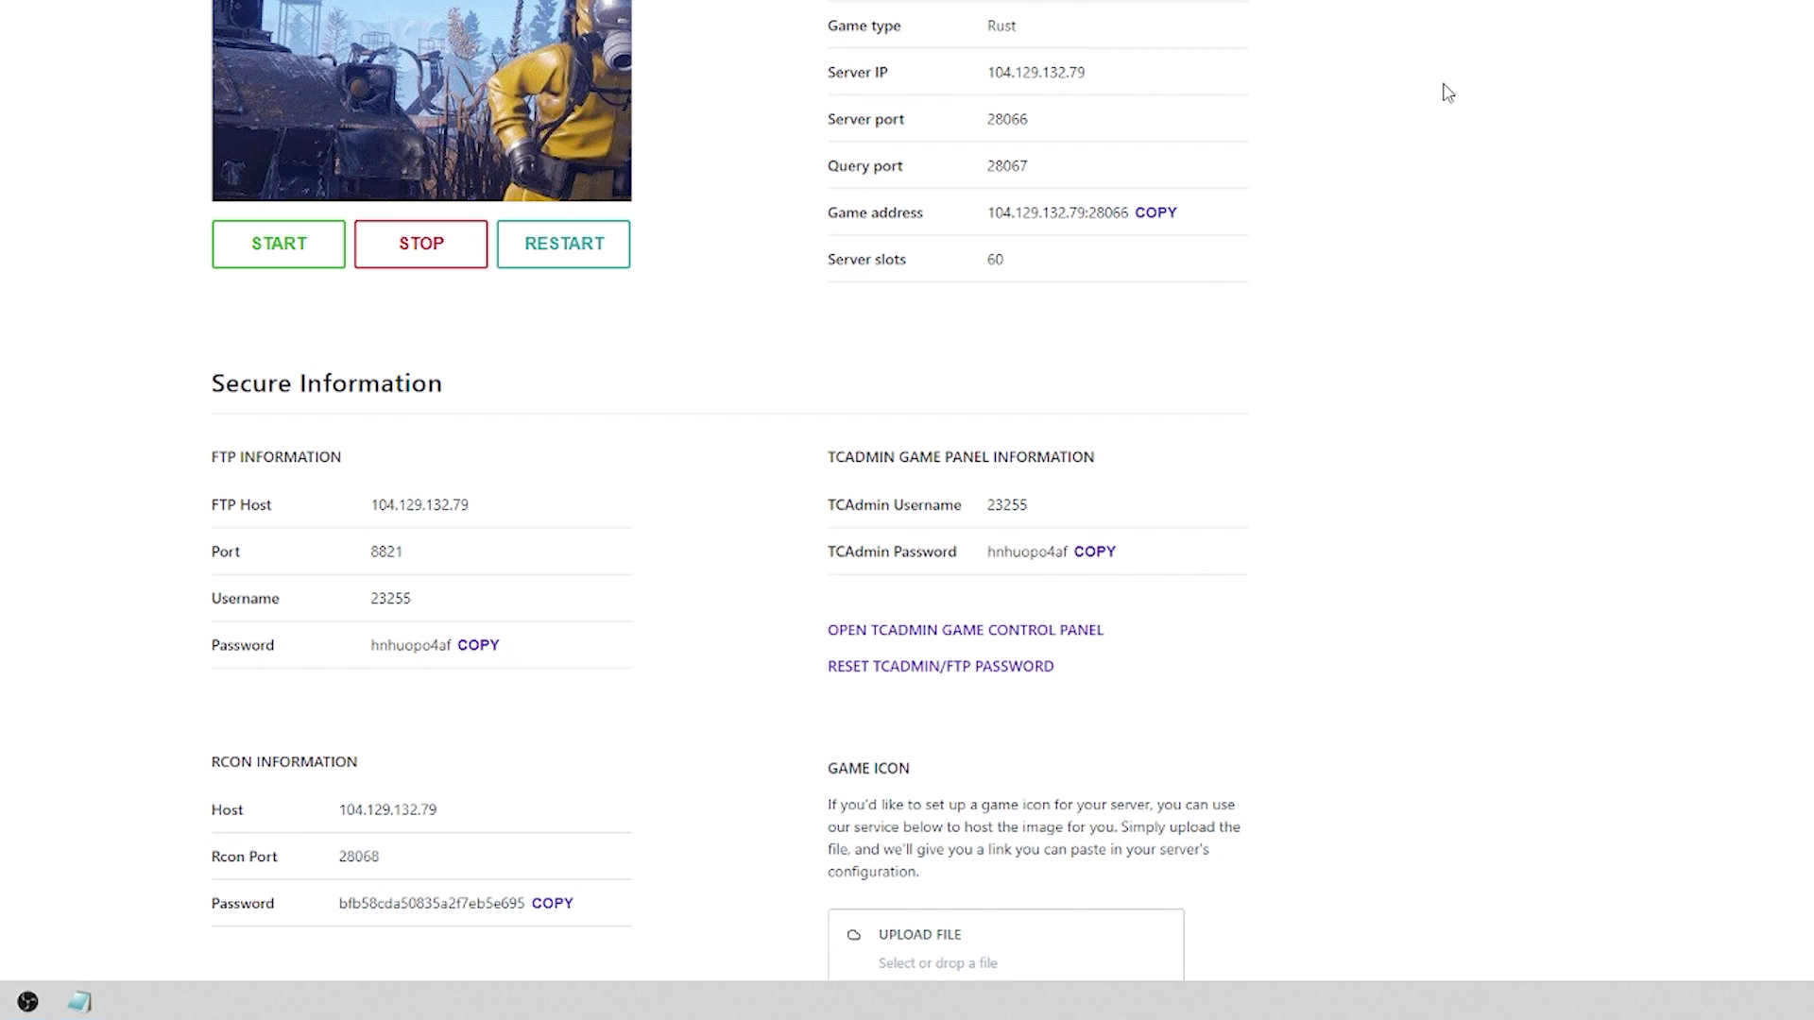
left_click(1078, 639)
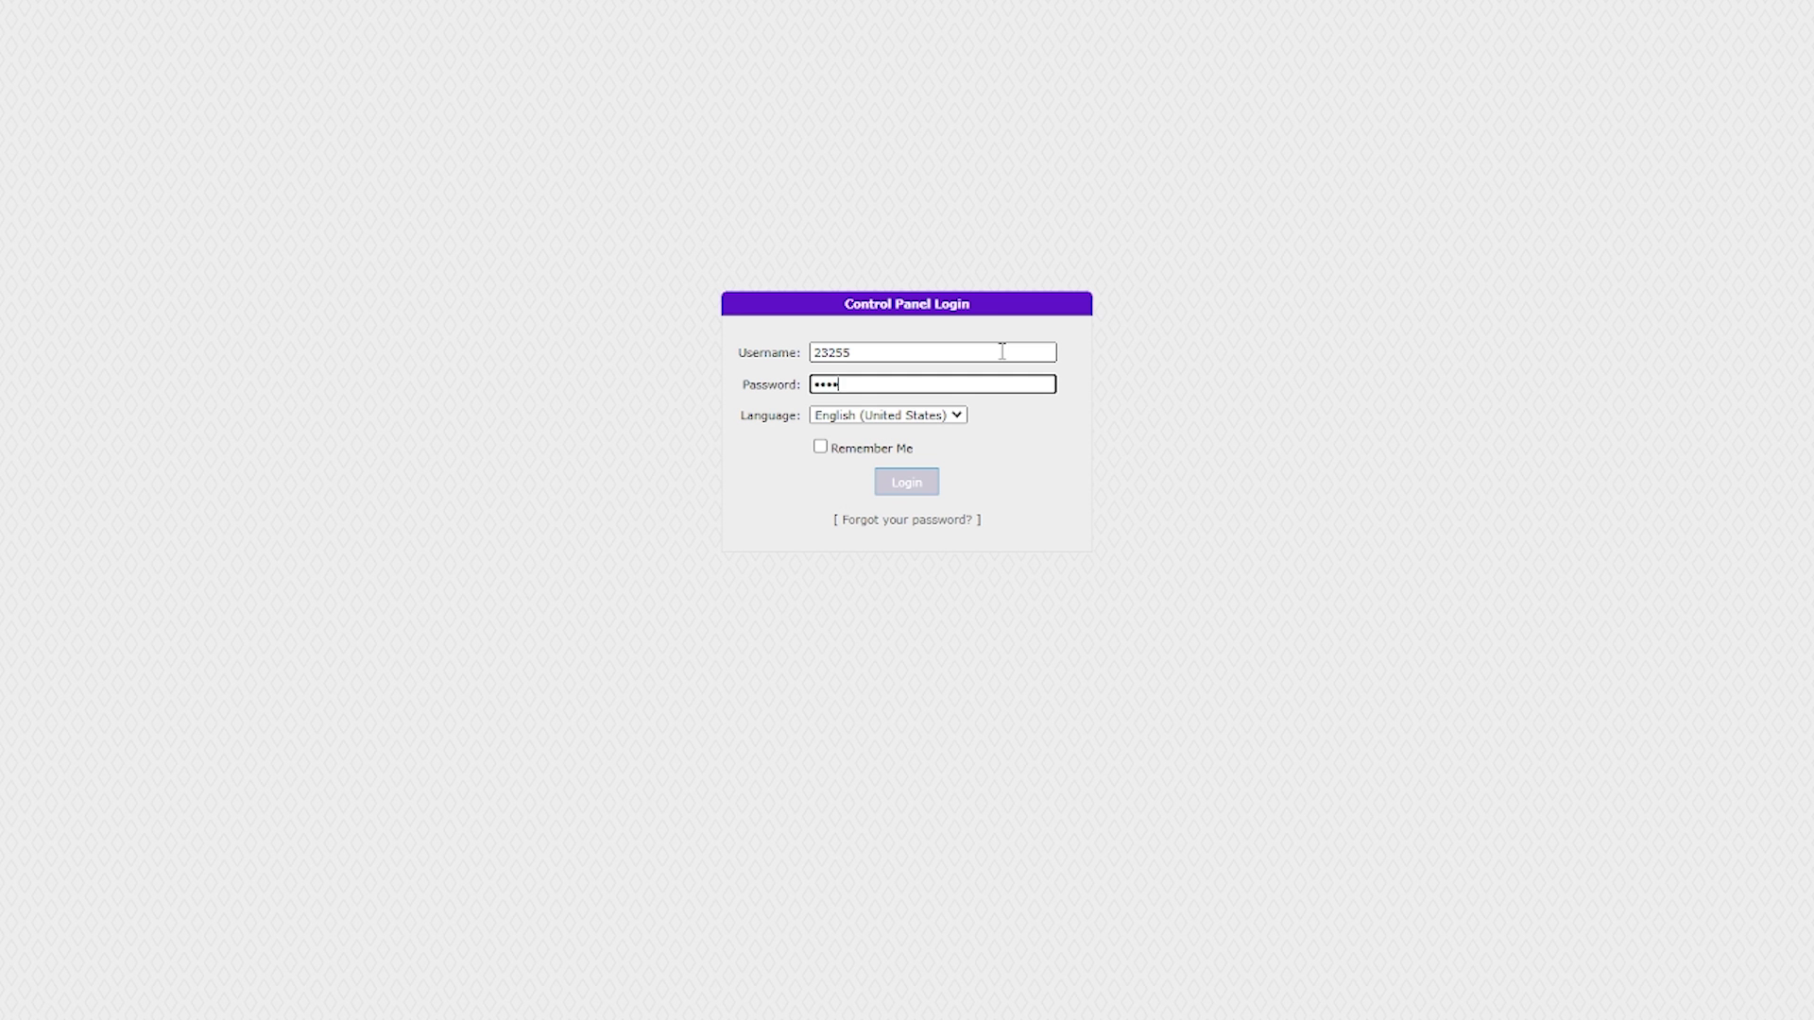
left_click(895, 470)
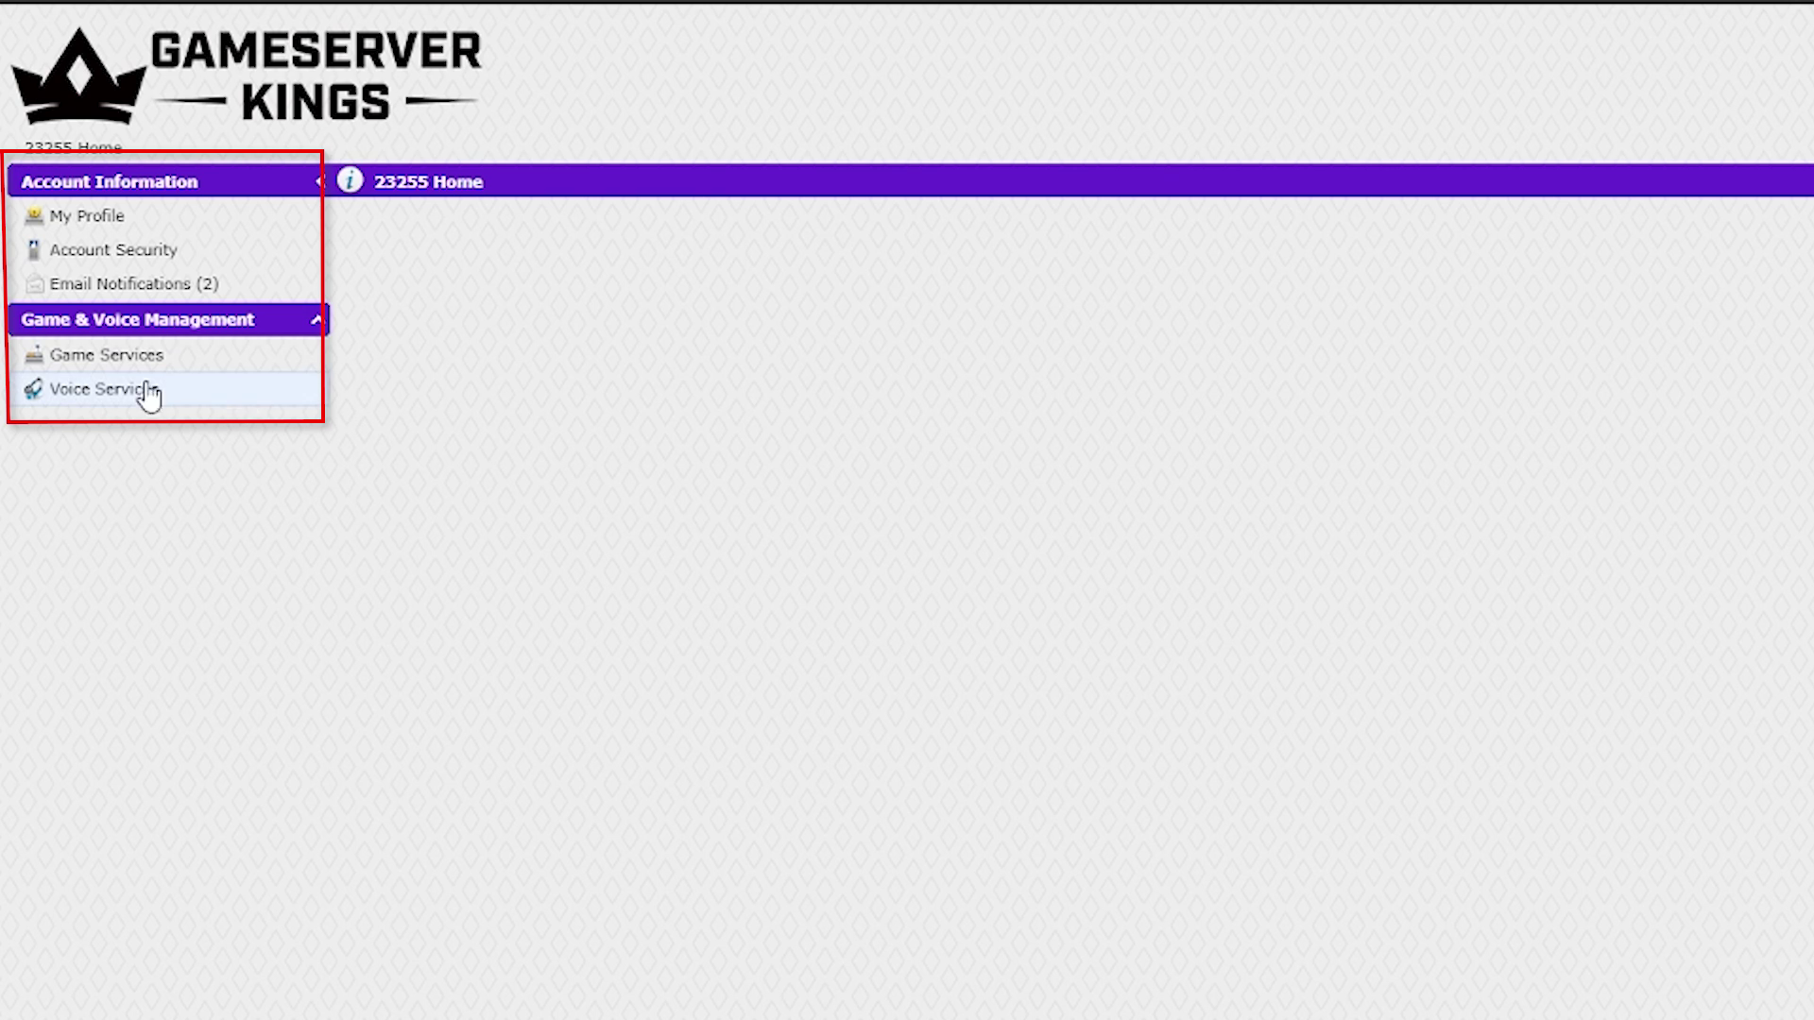
- Open the Rust server's service page in TCAdmin and stop the server
left_click(111, 369)
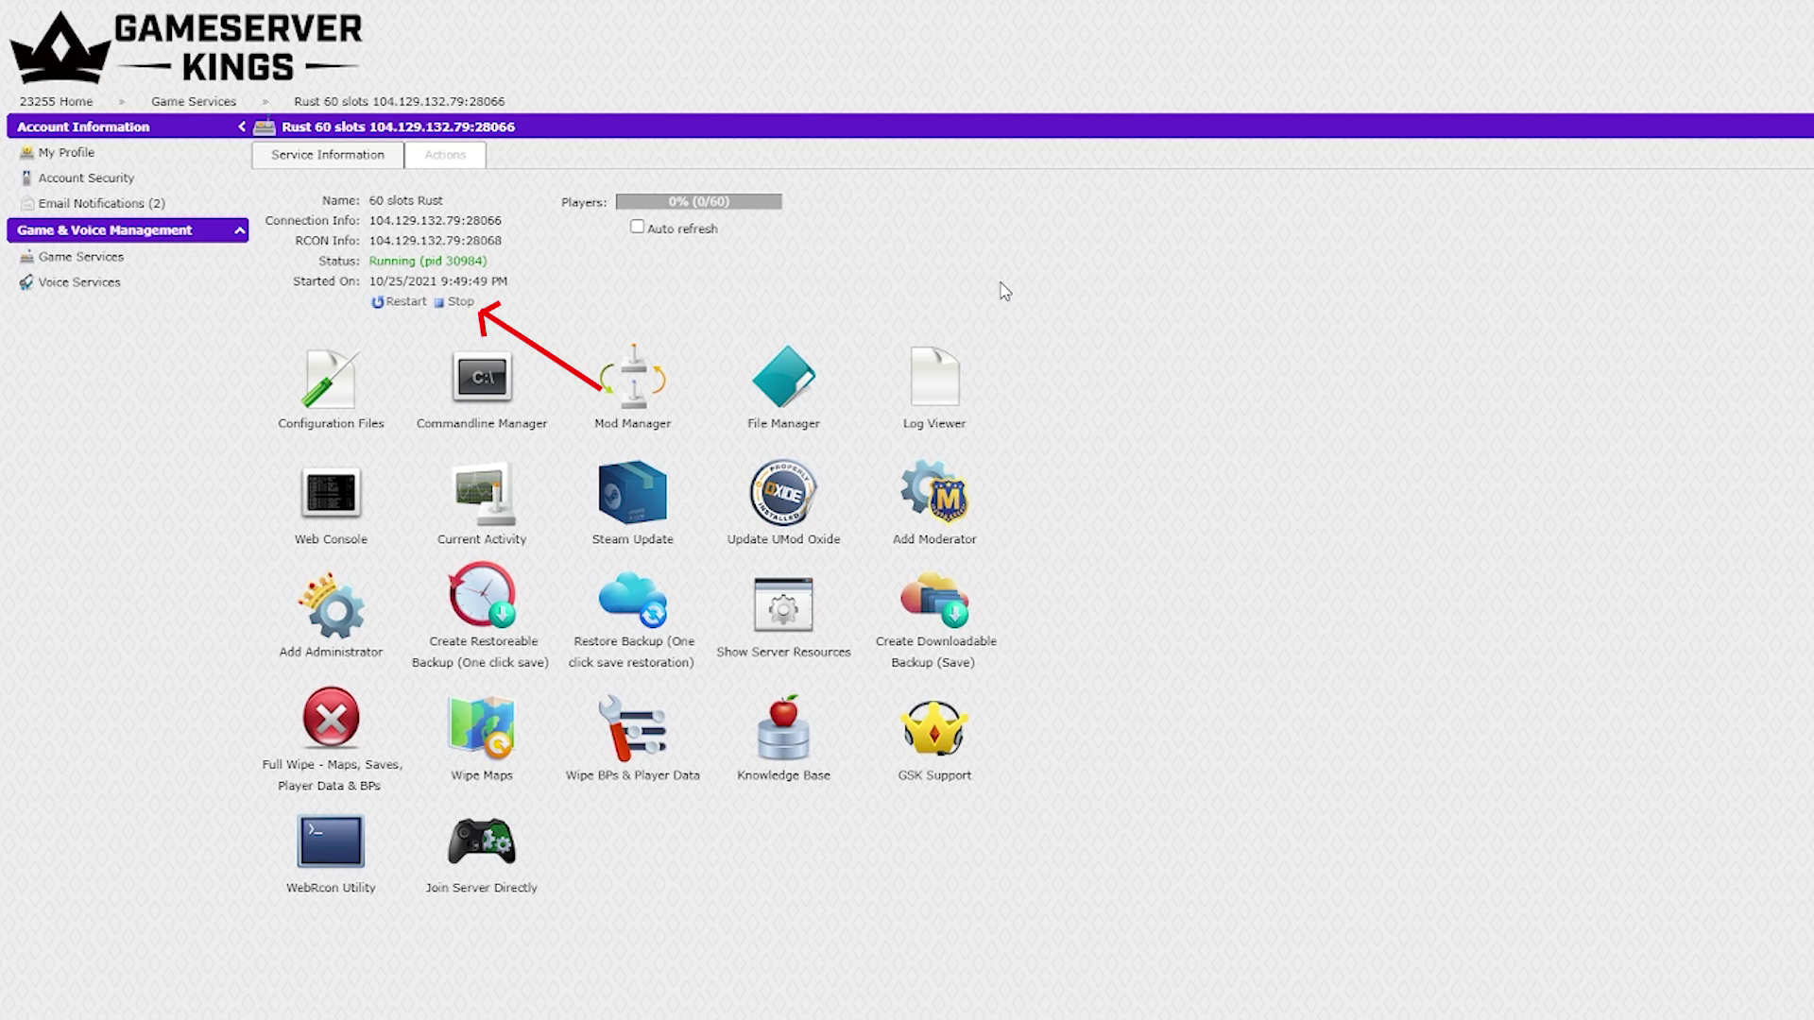
left_click(460, 303)
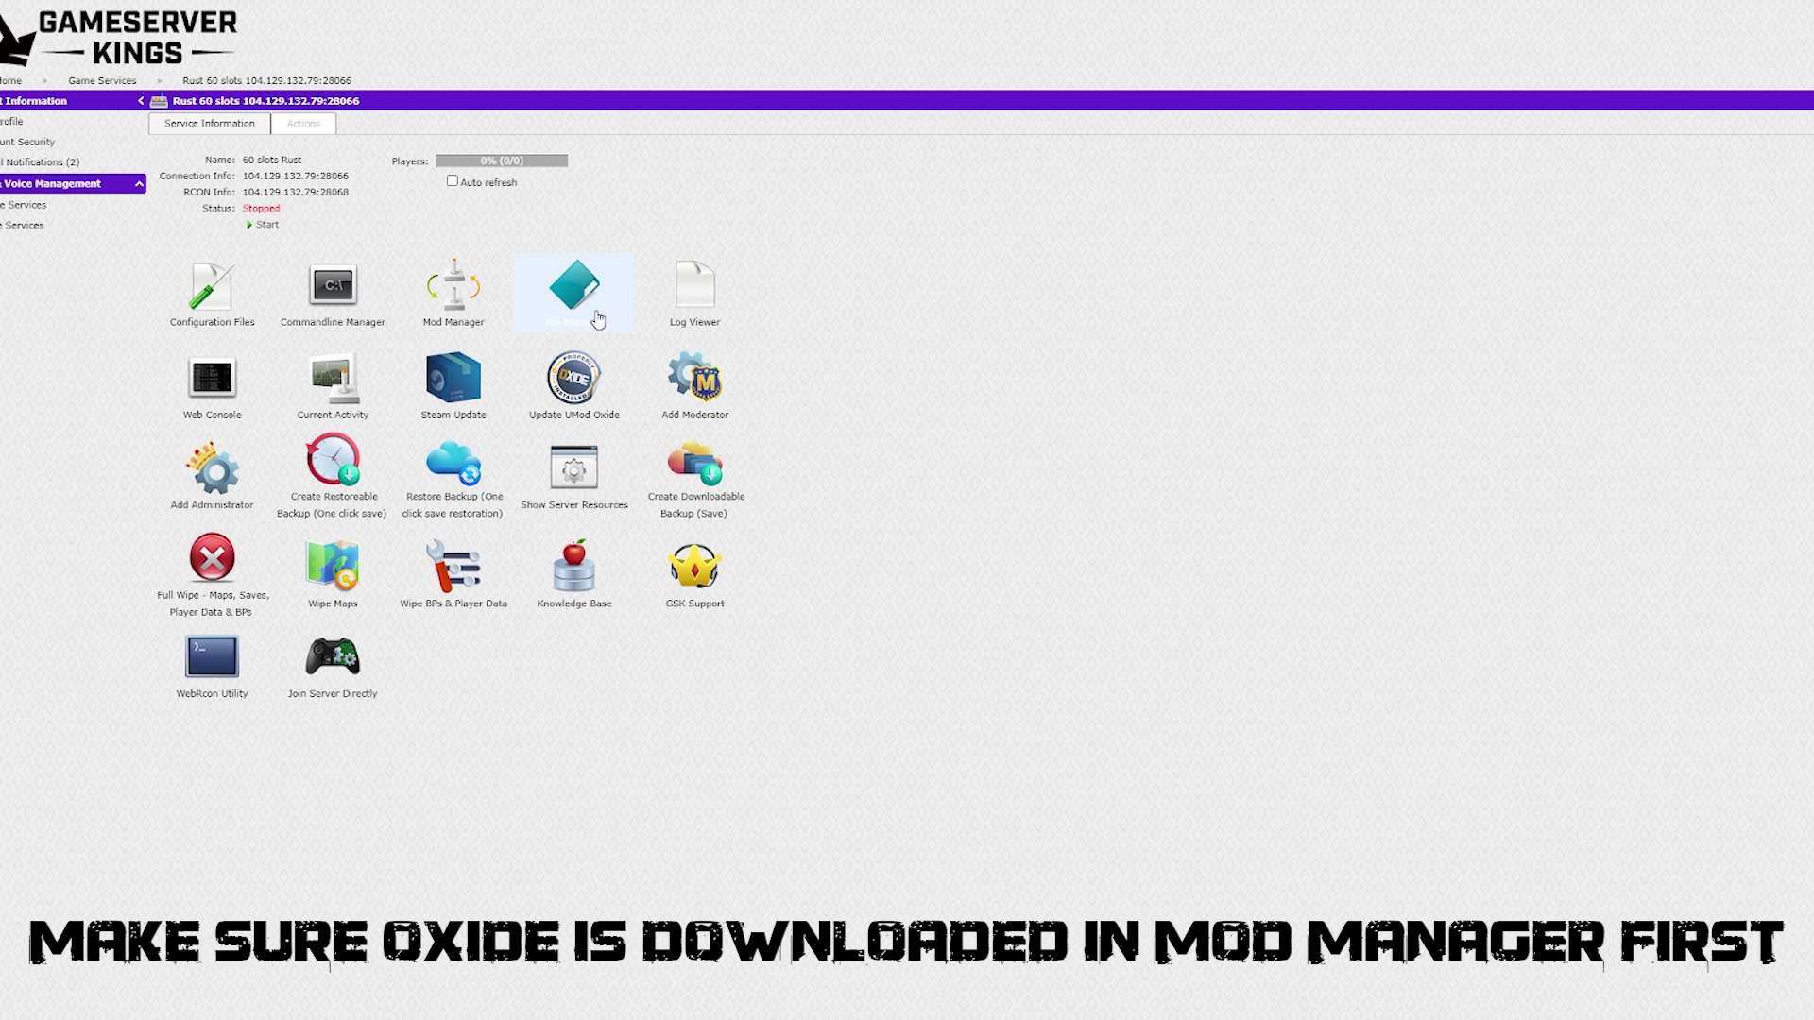
- Upload BGrade.cs into the server's /oxide/plugins/ folder through the File Manager
left_click(581, 321)
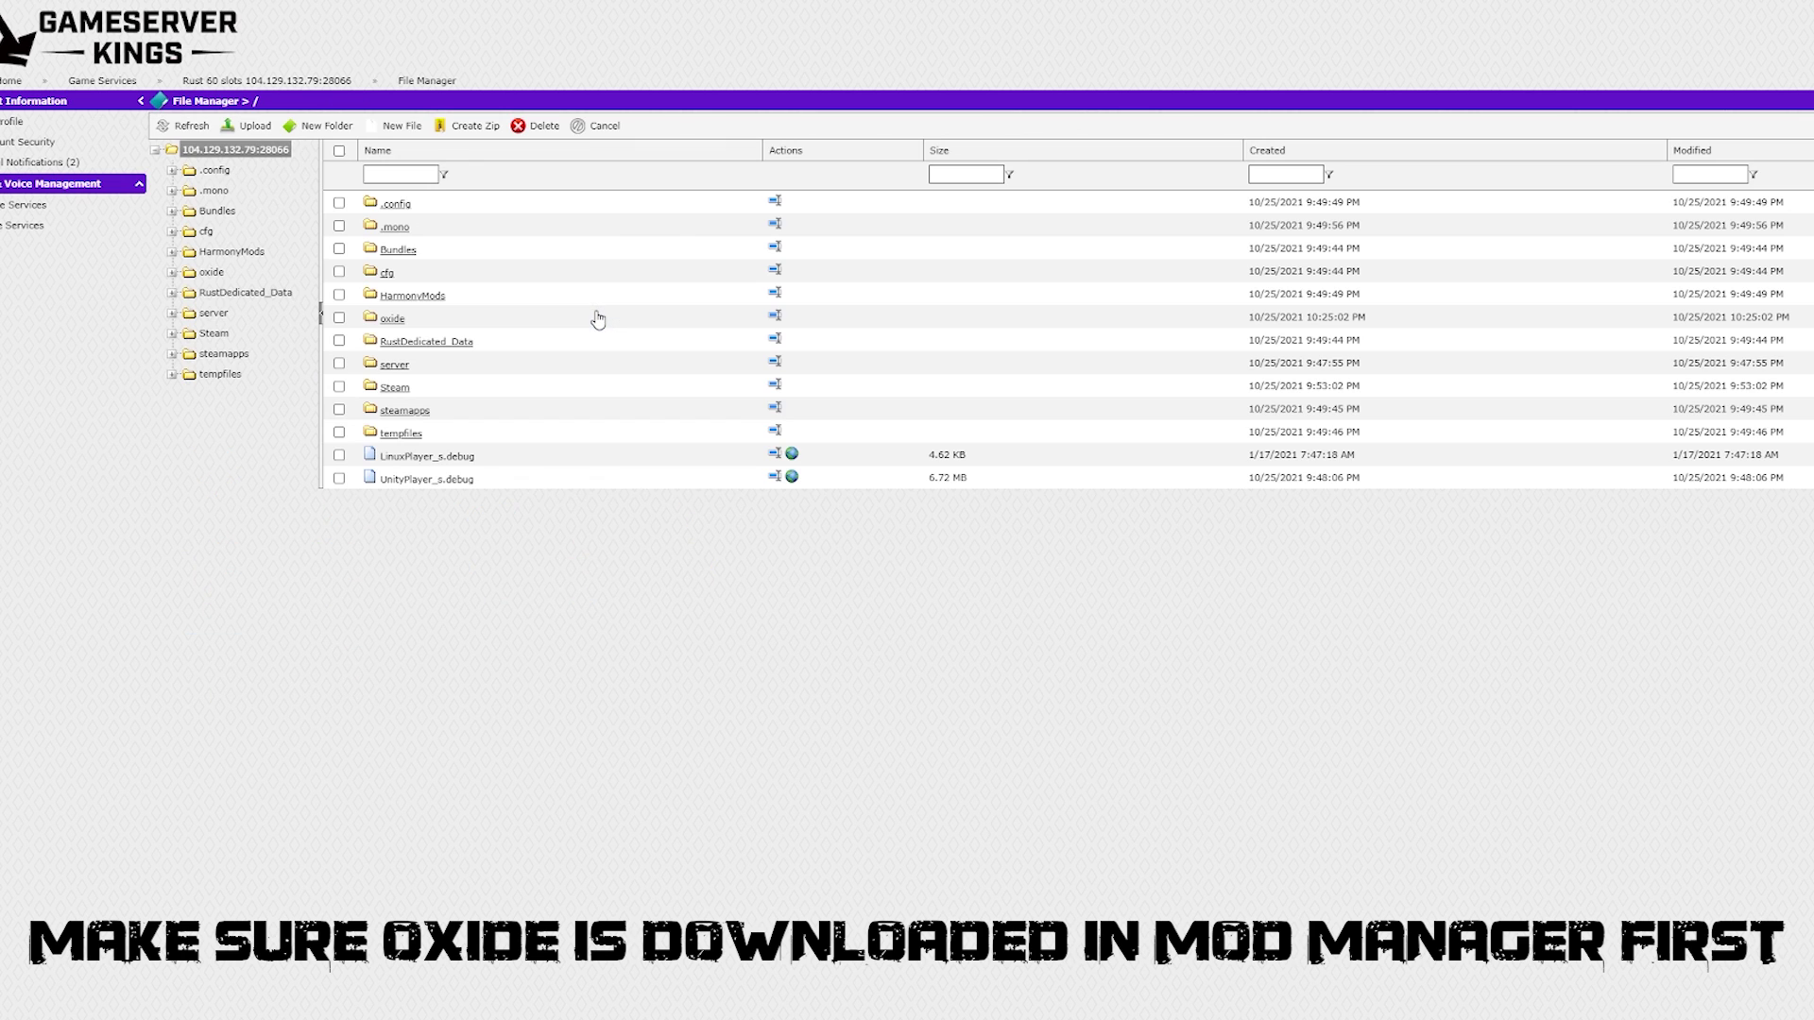
left_click(394, 319)
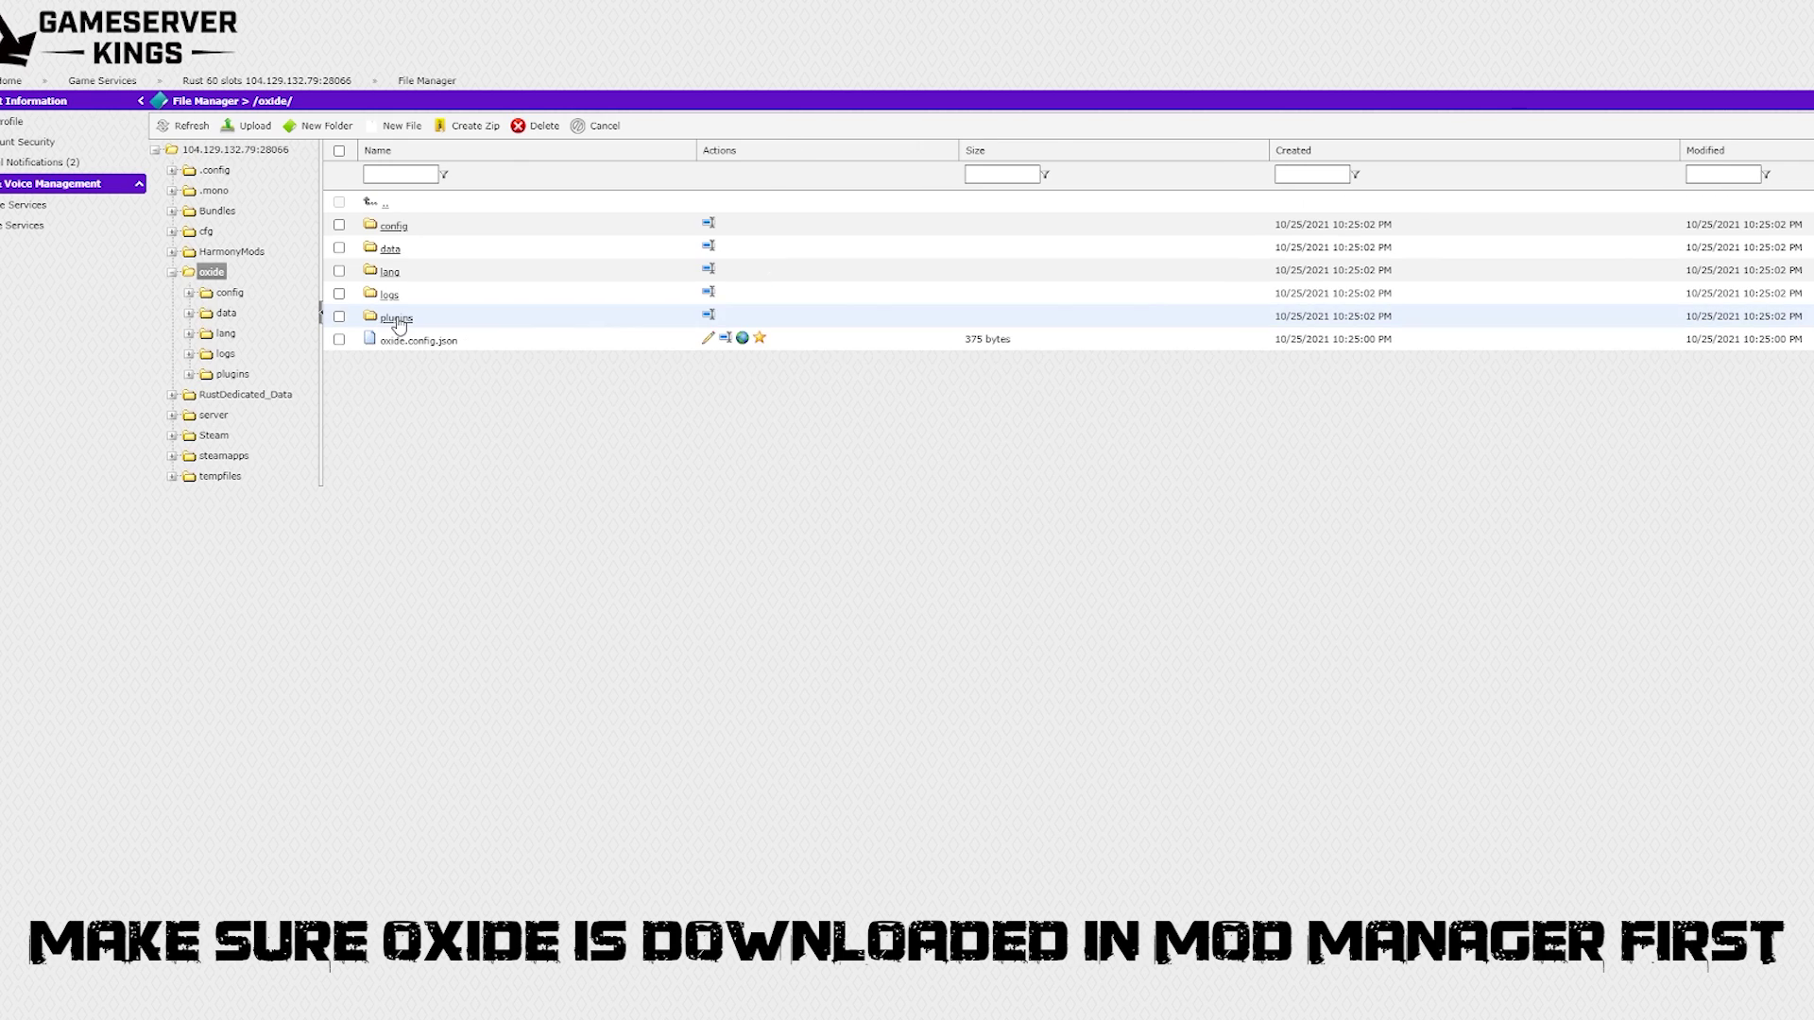
left_click(396, 319)
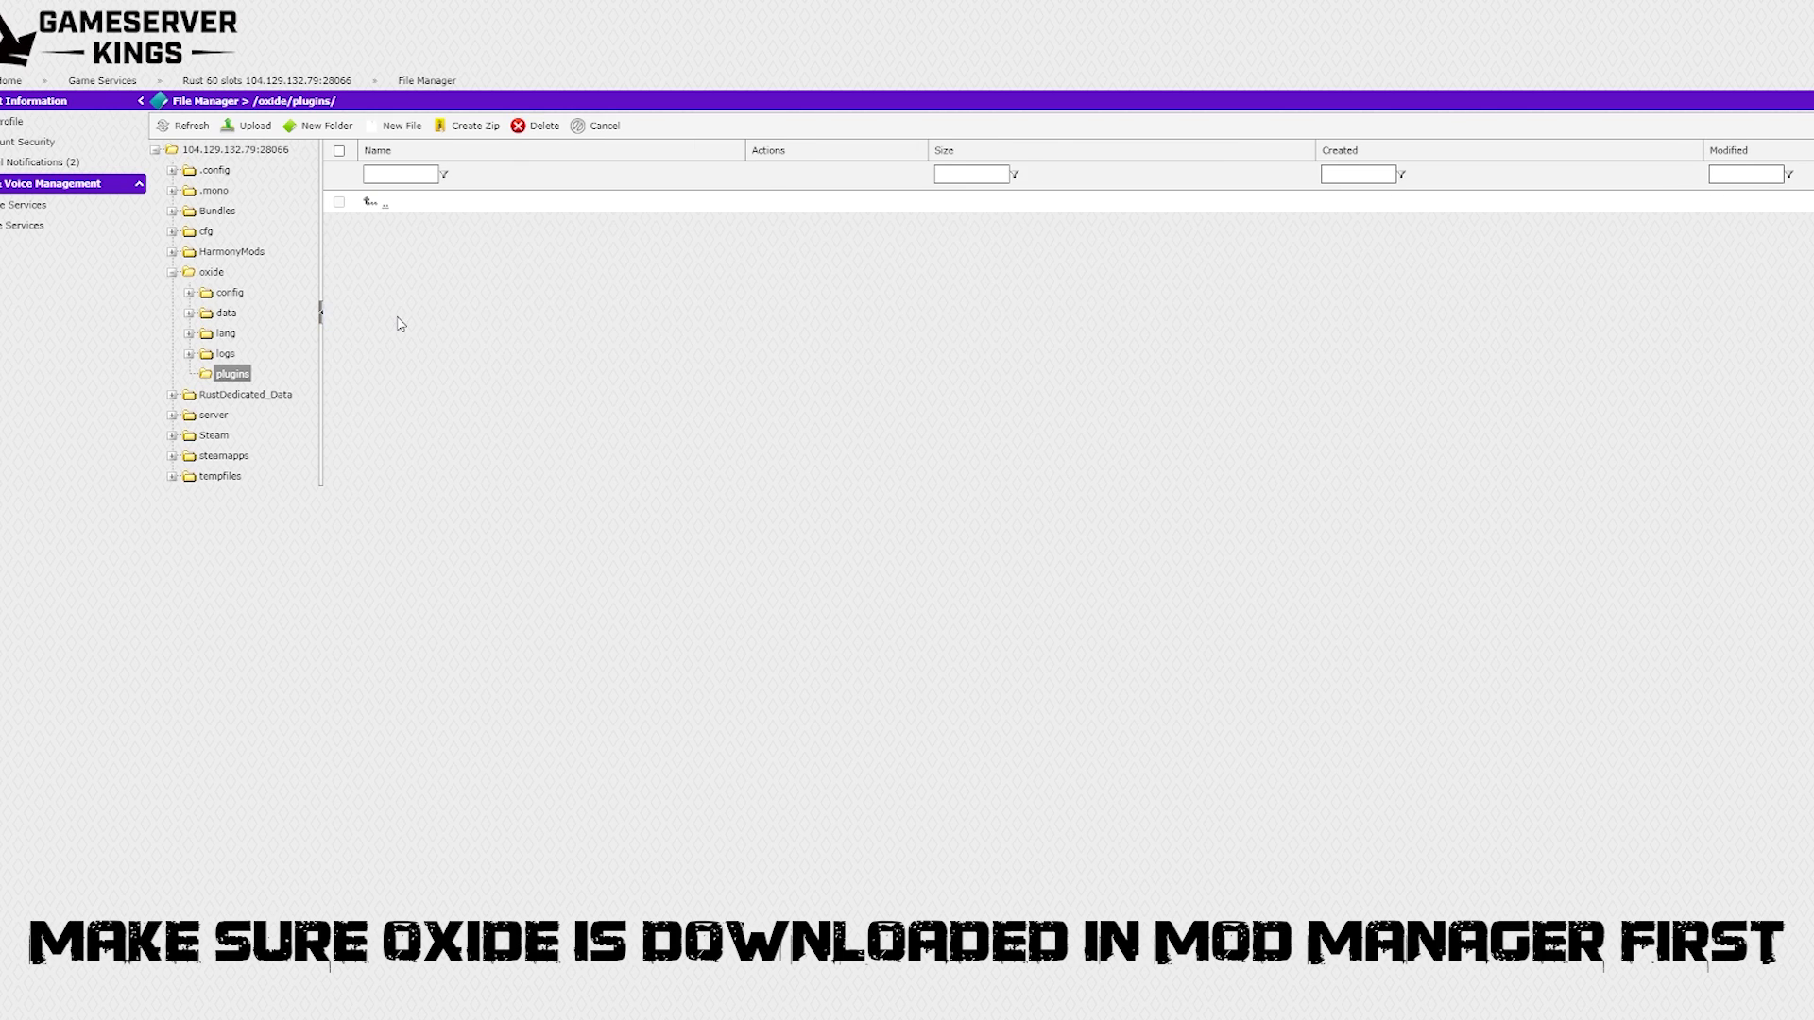
left_click(225, 124)
left_click_drag(1313, 346, 870, 516)
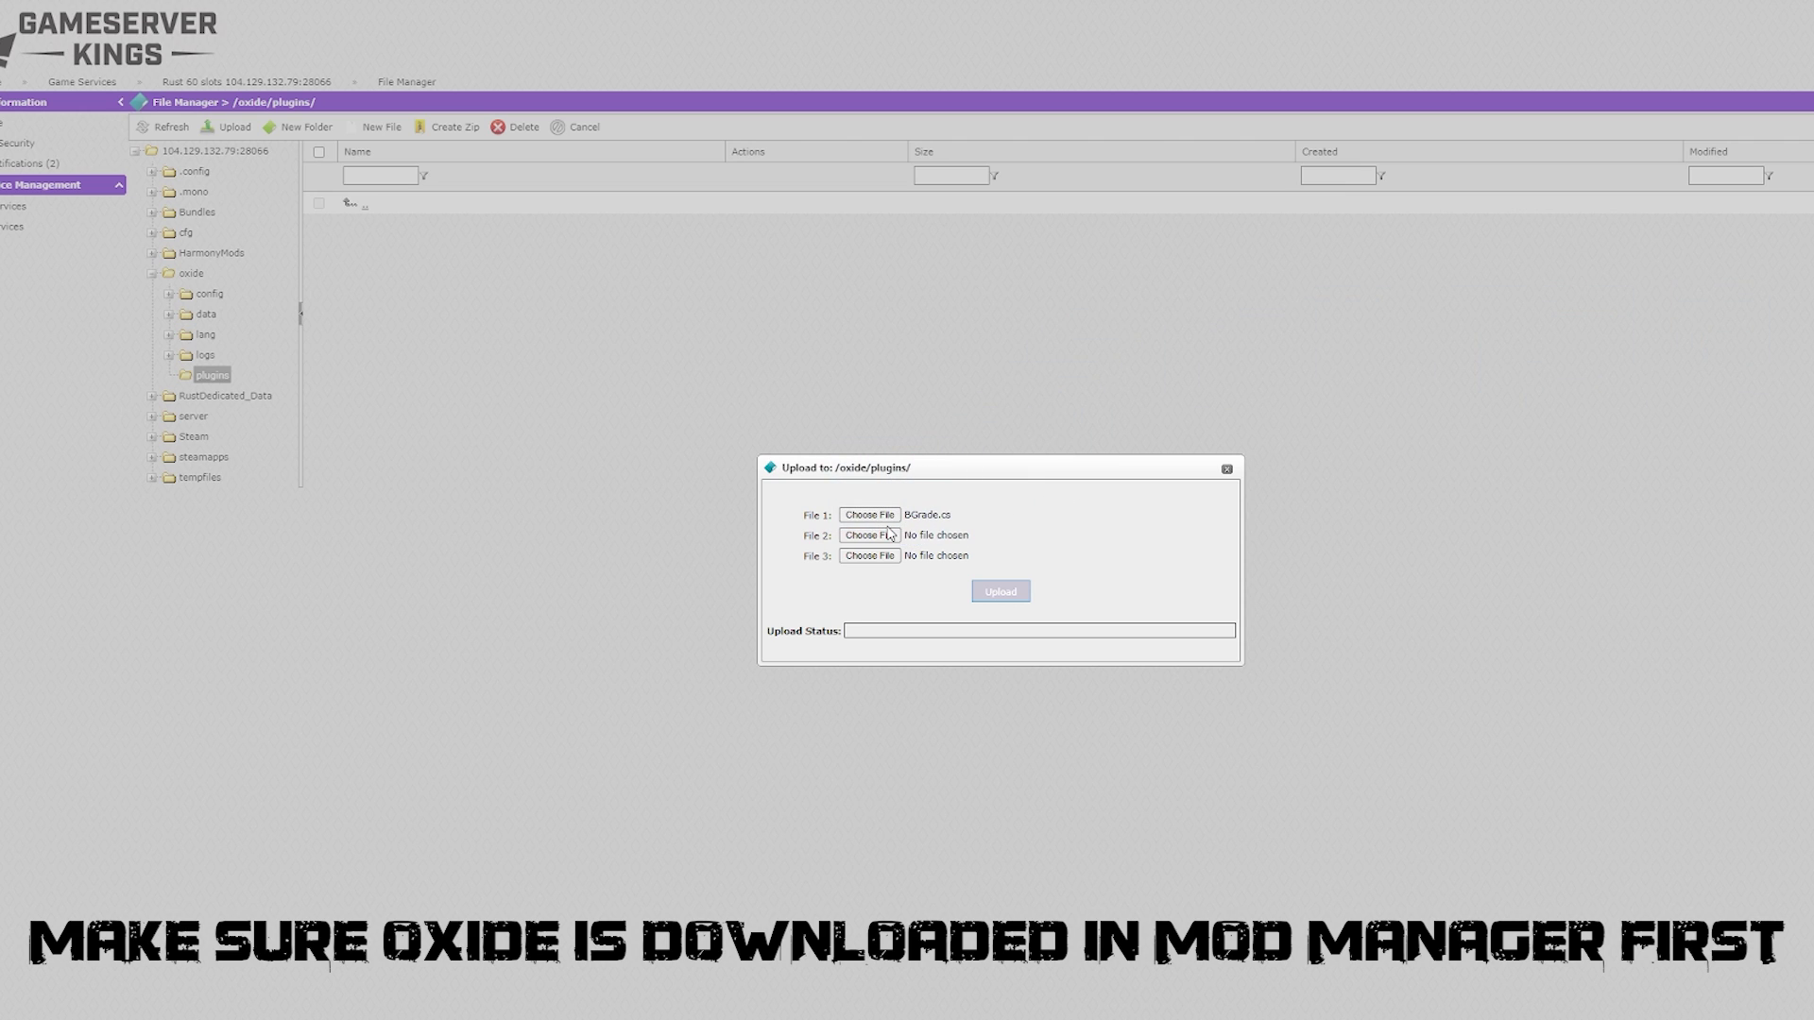
left_click(1025, 595)
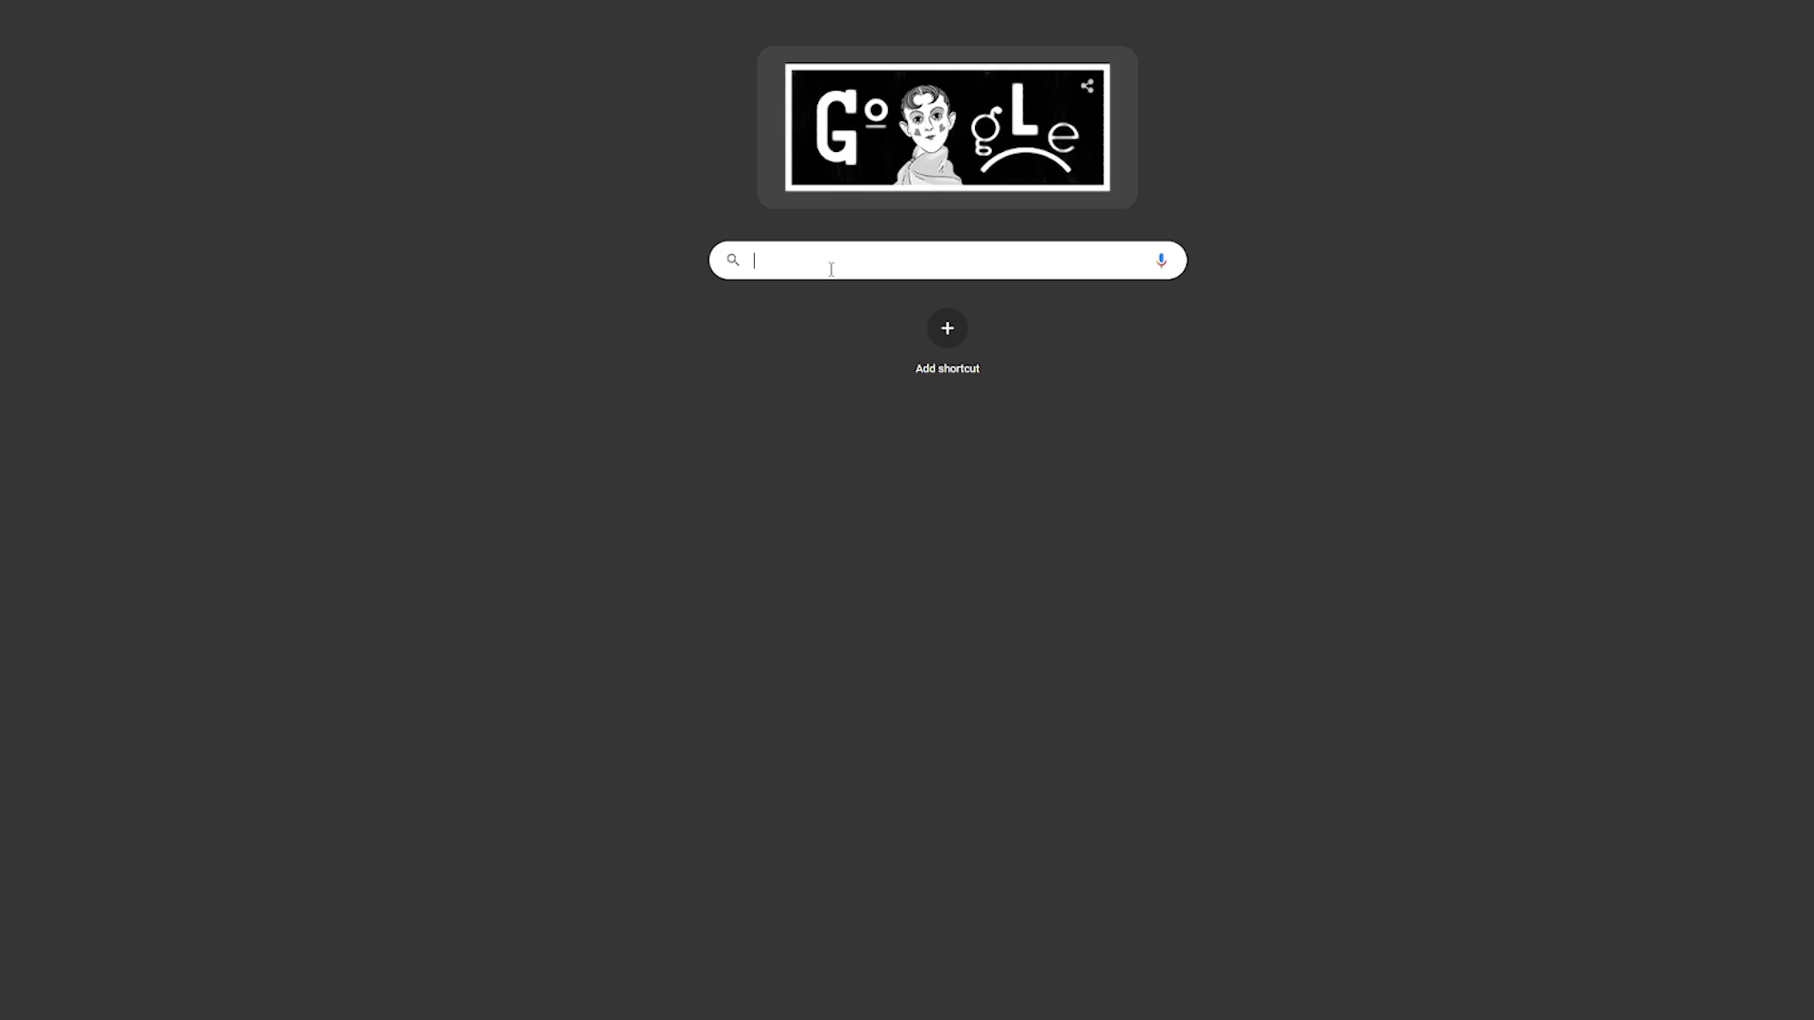
- Search for rustmaps and open the RustMaps Map Gallery
type("rustmaps")
key("Return")
left_click(179, 153)
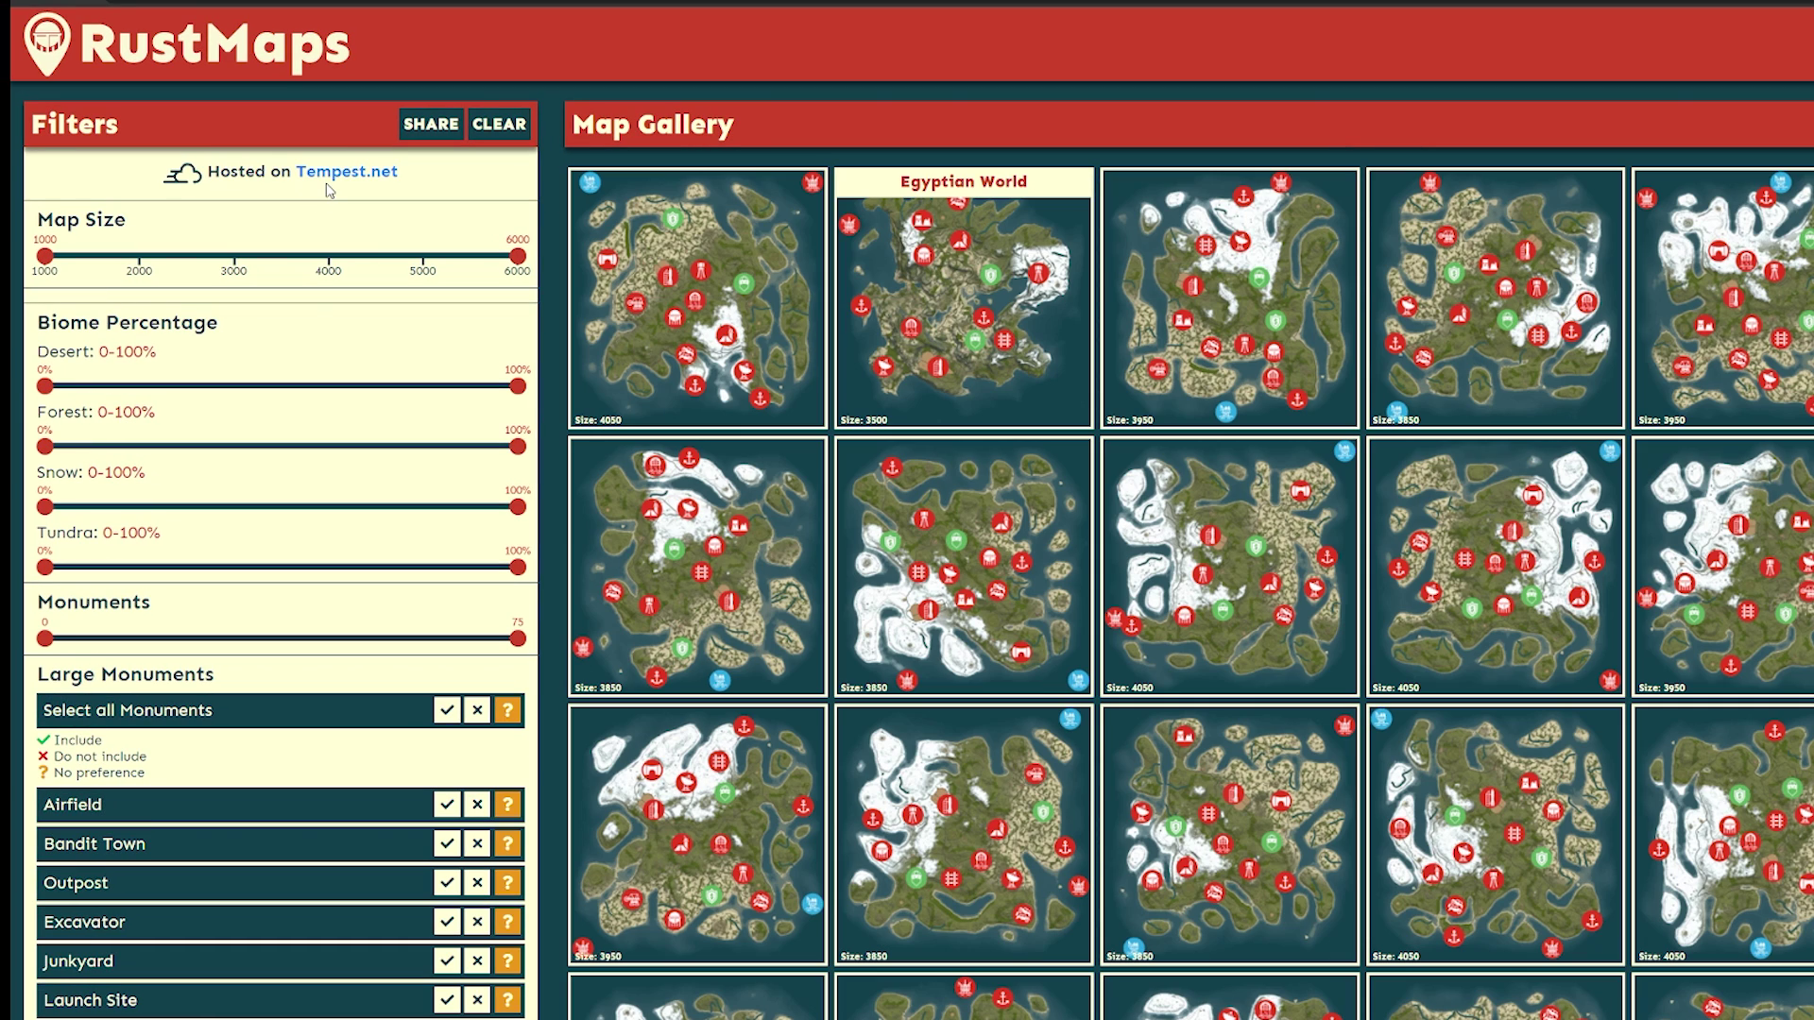
scroll(300, 510, "down", 5)
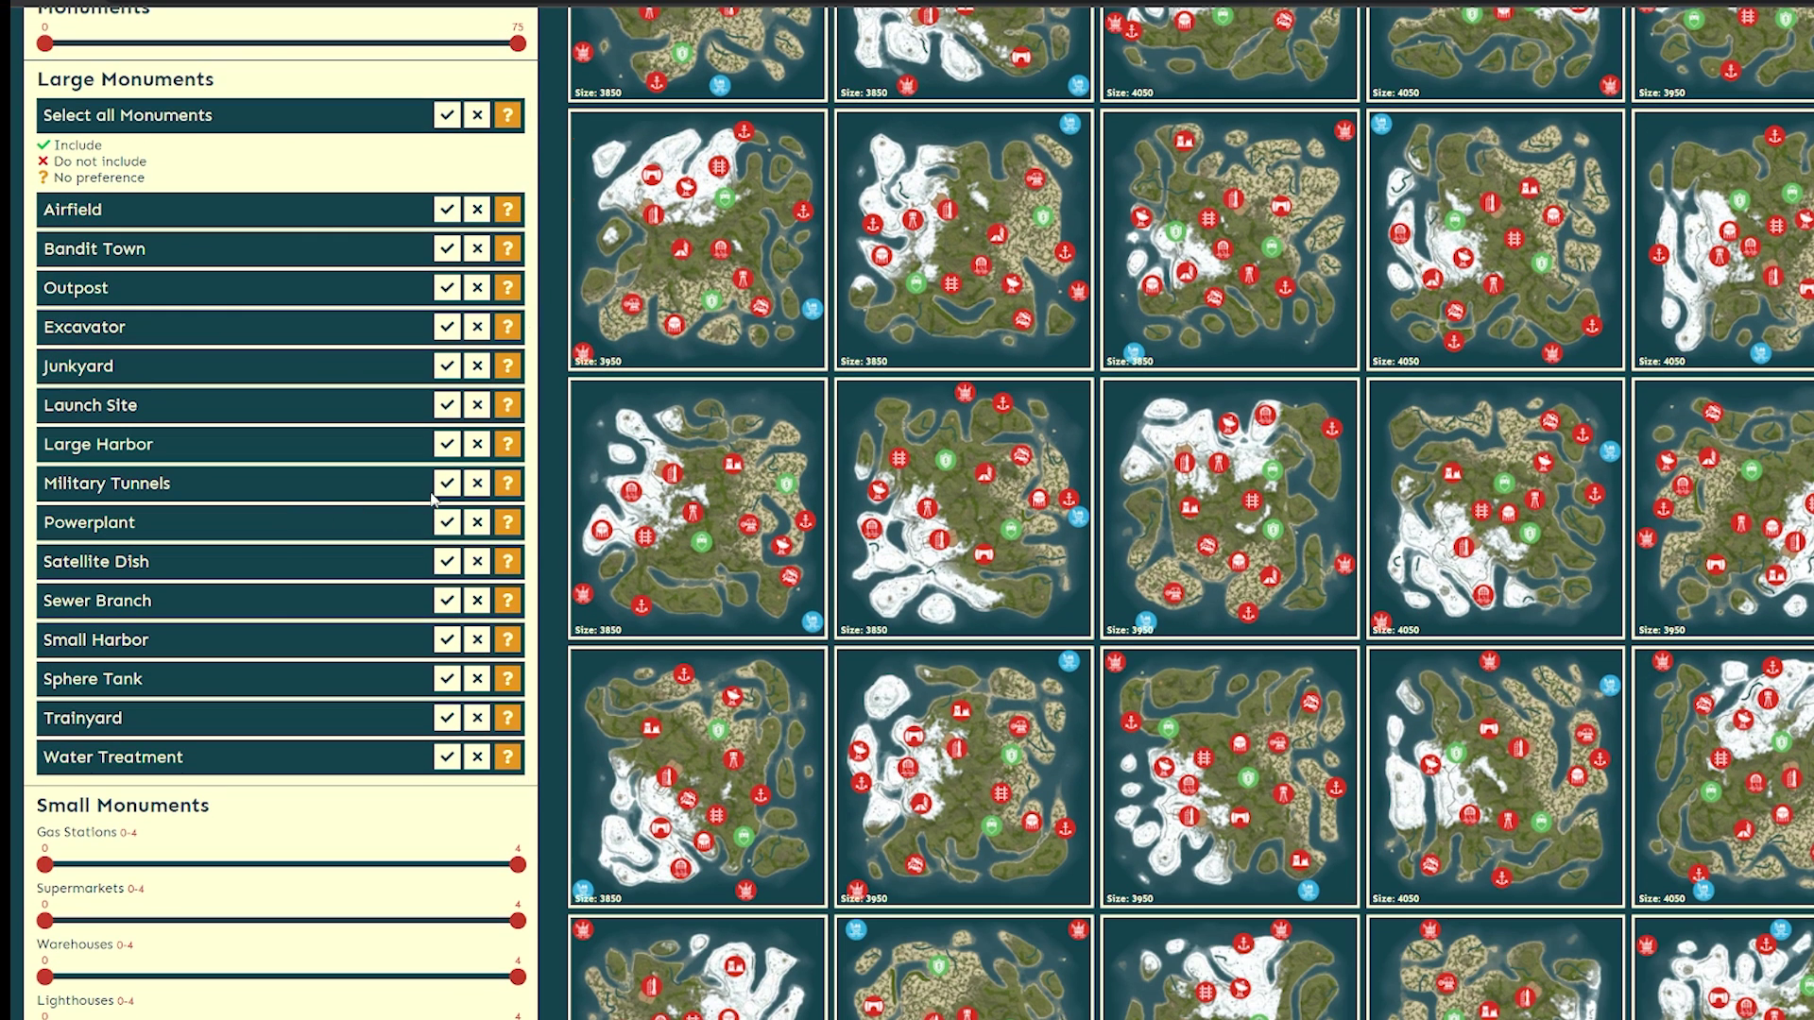
- Filter to maps with snow Military Tunnels at size 3500 and pick the seed 196 map
left_click(447, 483)
left_click(55, 574)
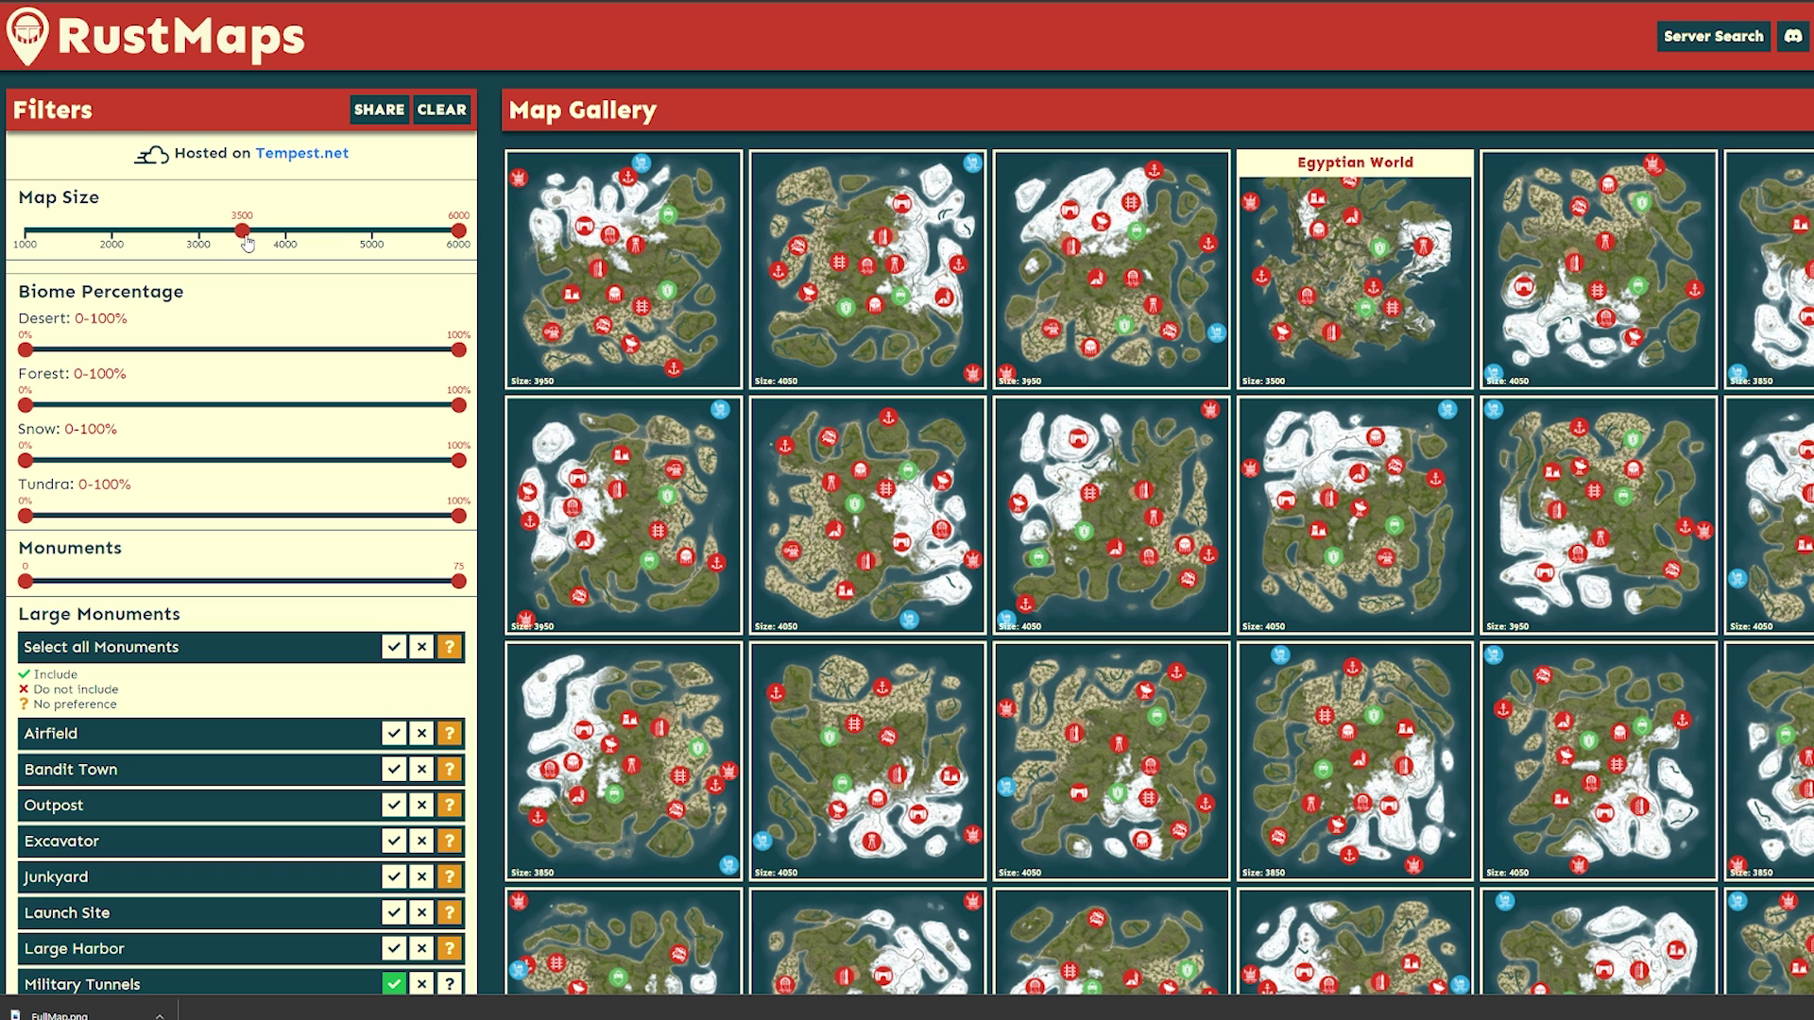
left_click_drag(469, 236, 242, 233)
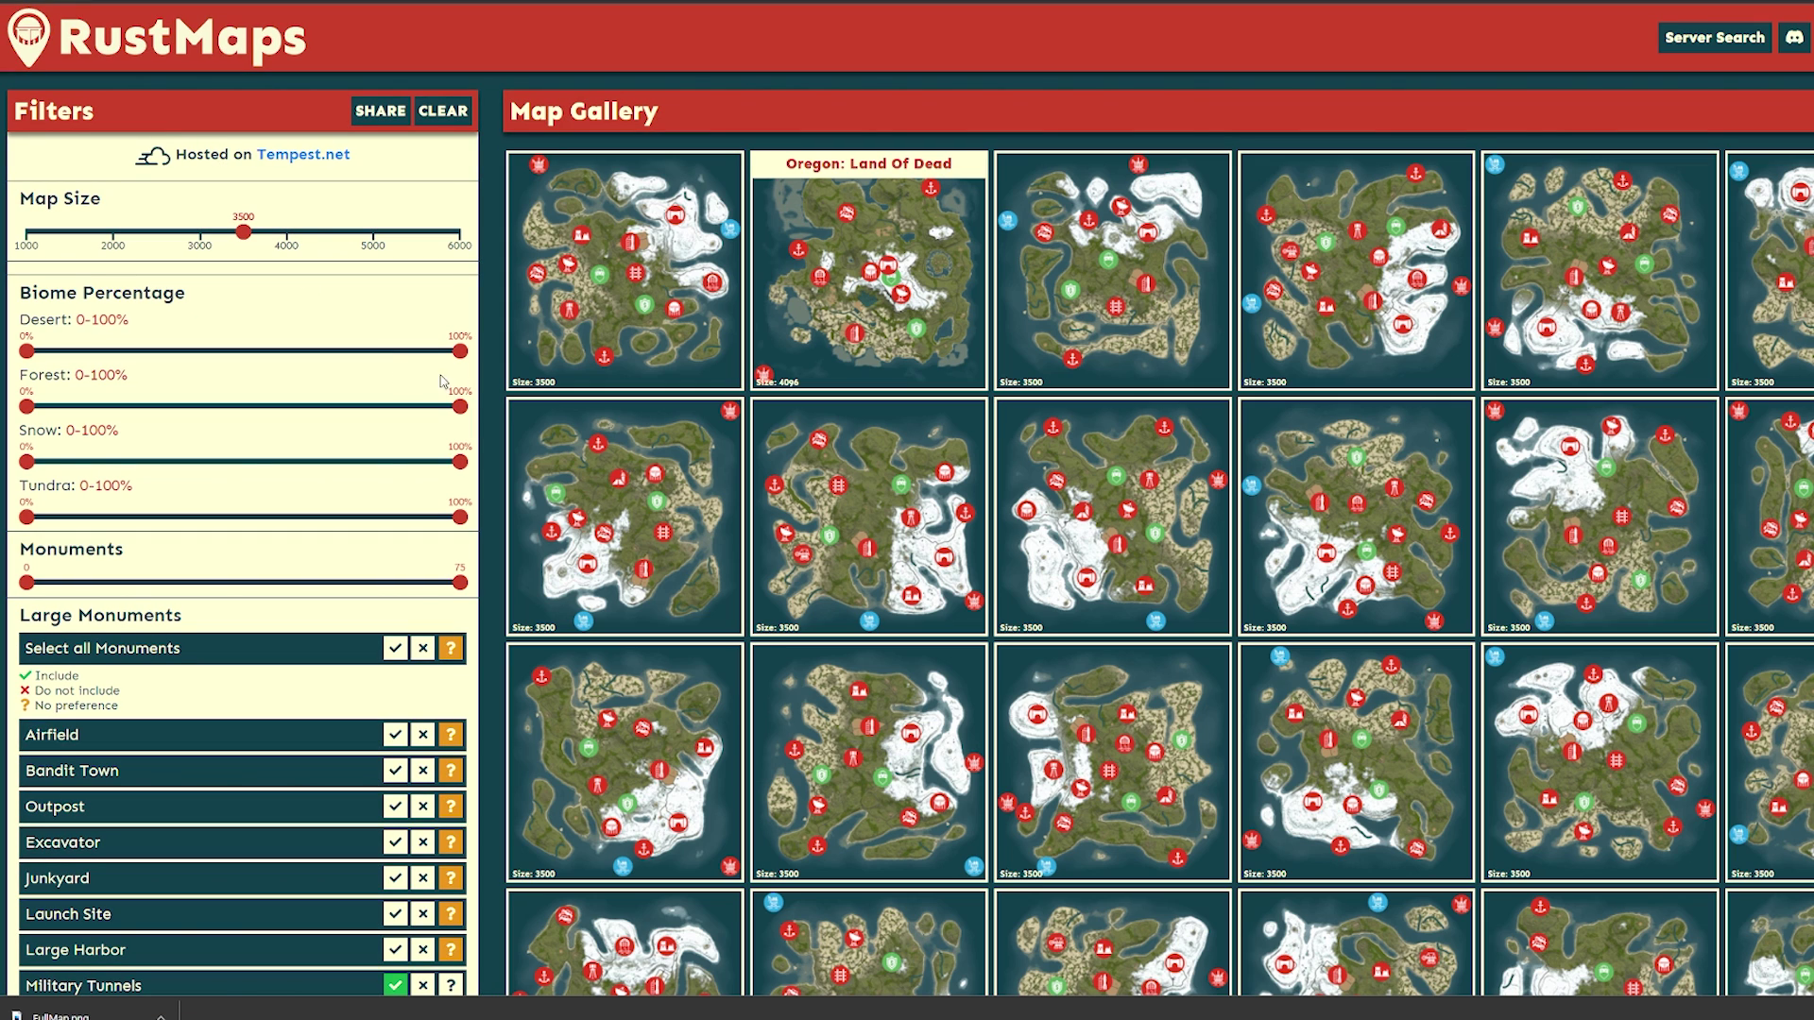
left_click(691, 330)
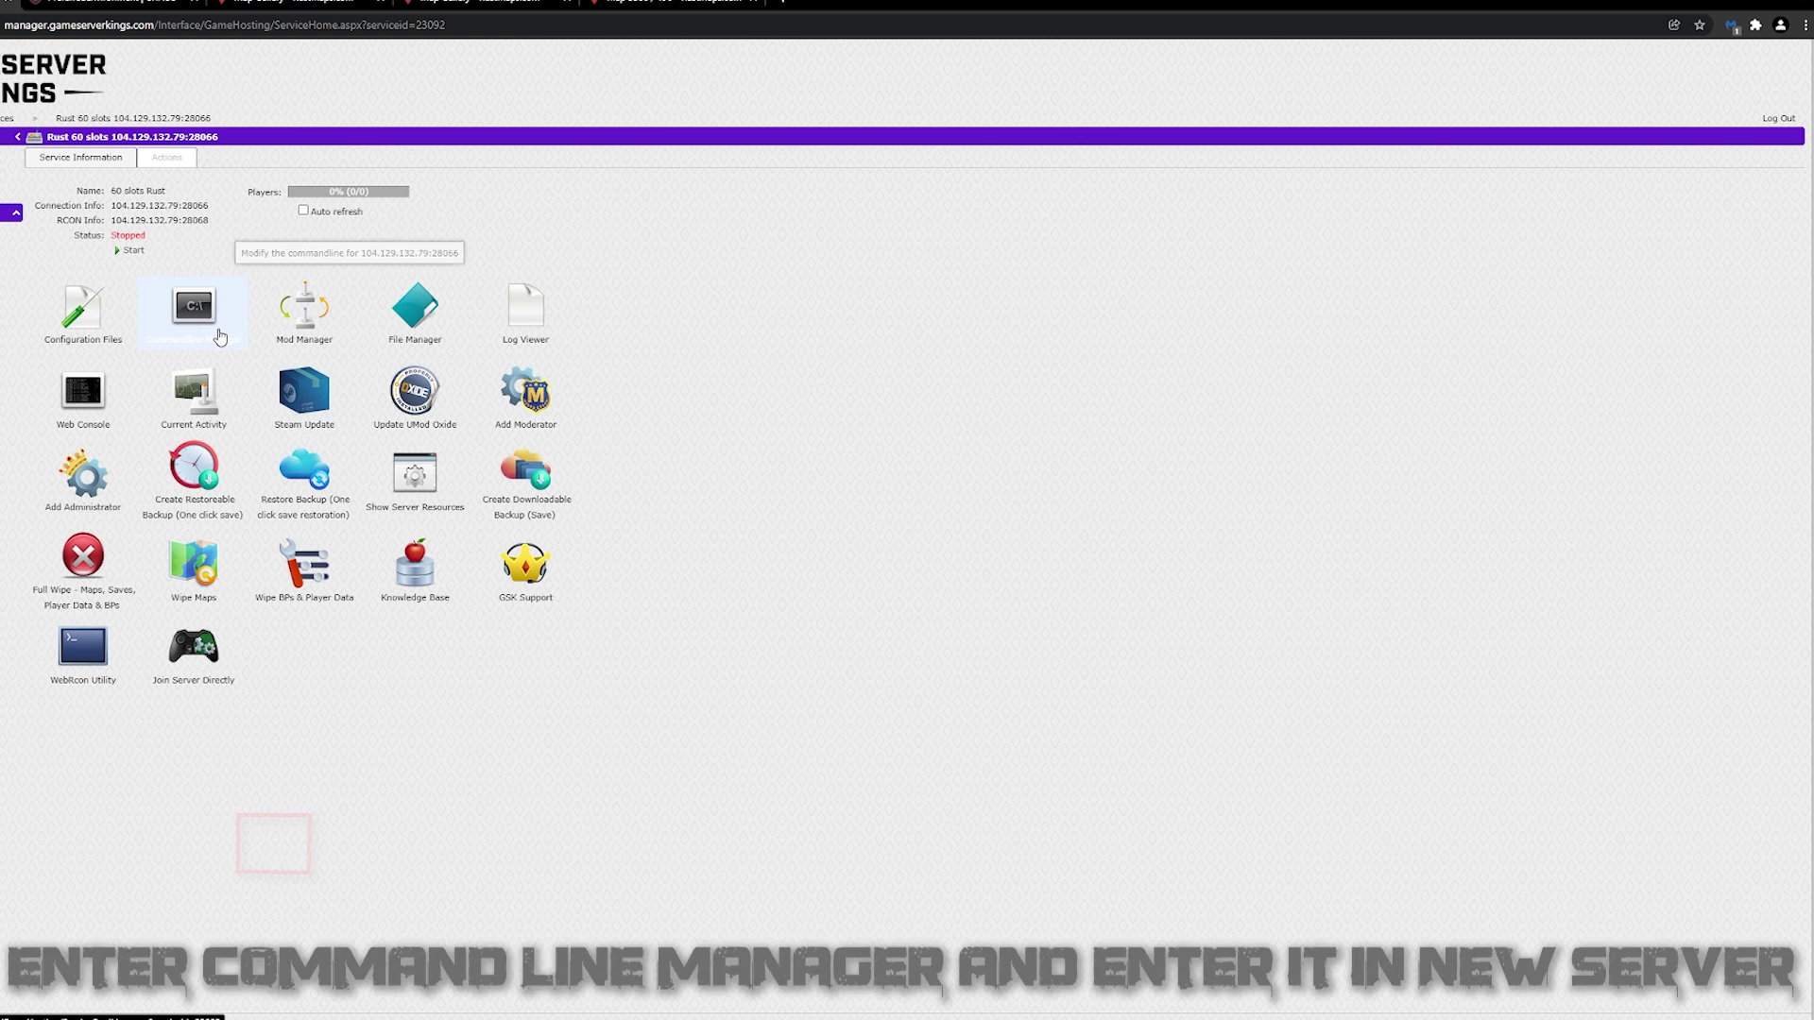
left_click(194, 303)
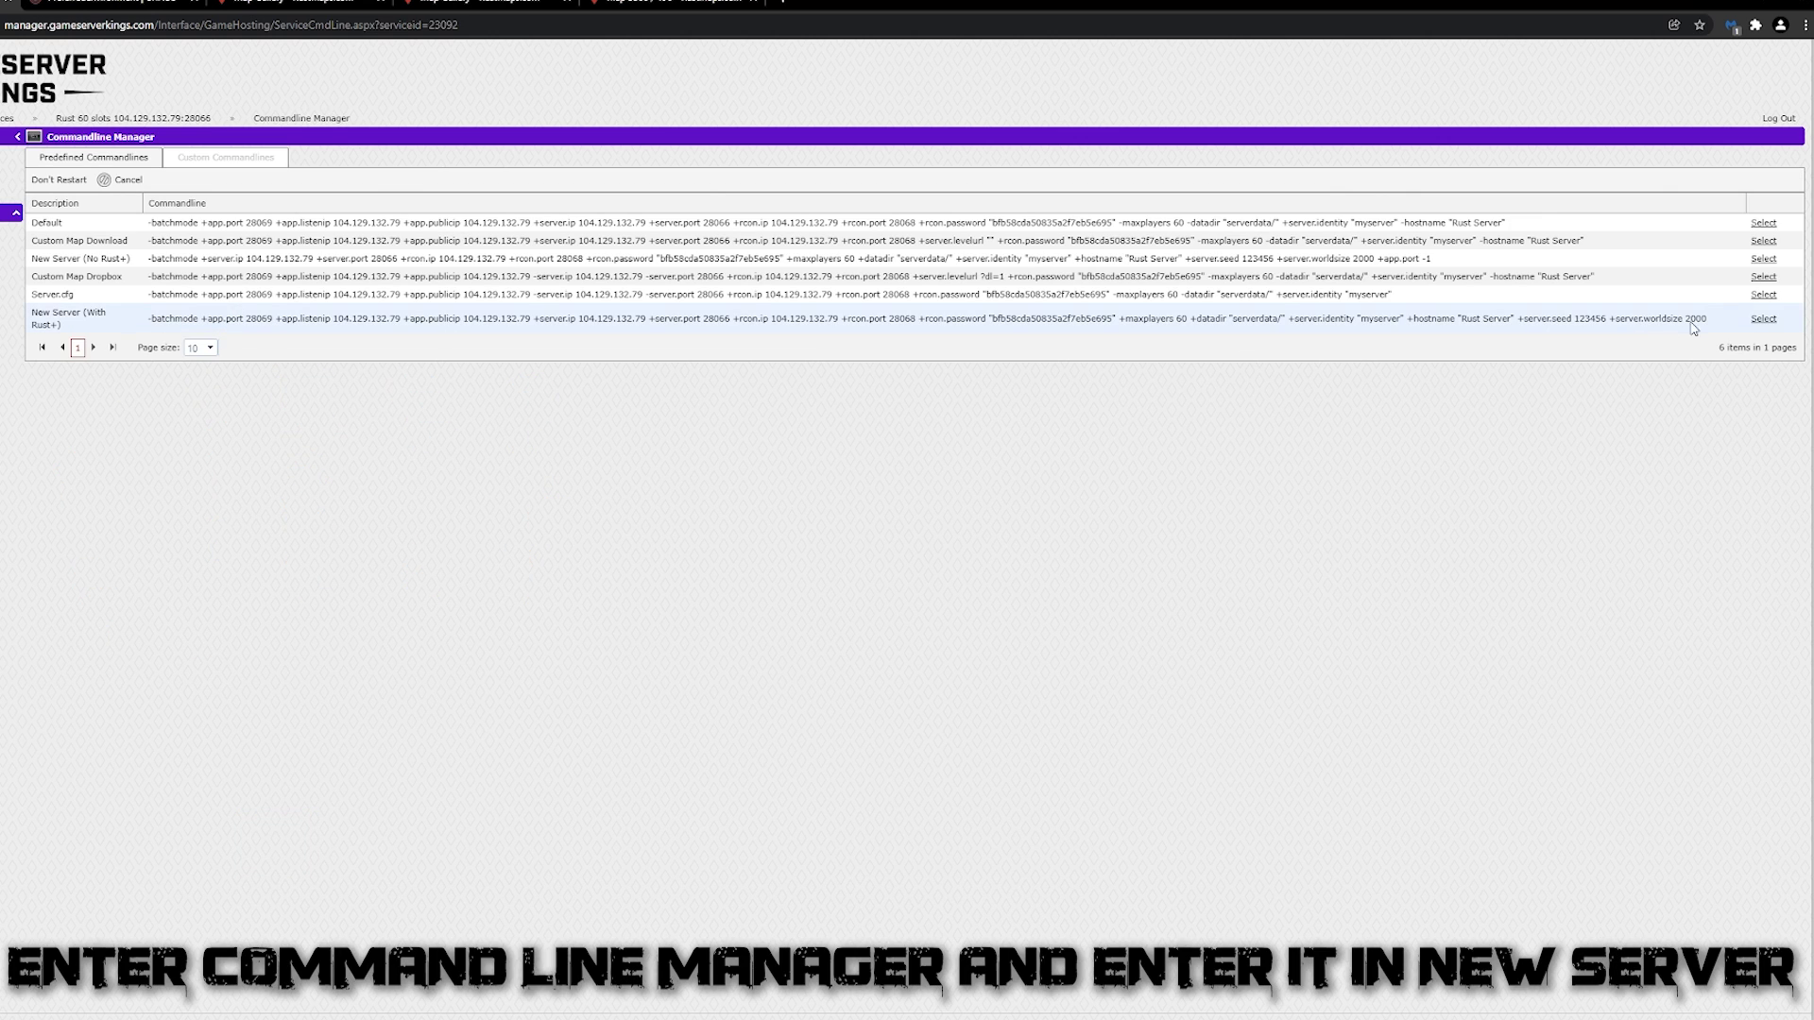
- Set the New Server (With Rust+) command line to seed 196 and world size 3500, then start the server
left_click(1763, 319)
left_click(160, 407)
left_click_drag(161, 407, 100, 407)
type("196")
key("Tab")
type("3500")
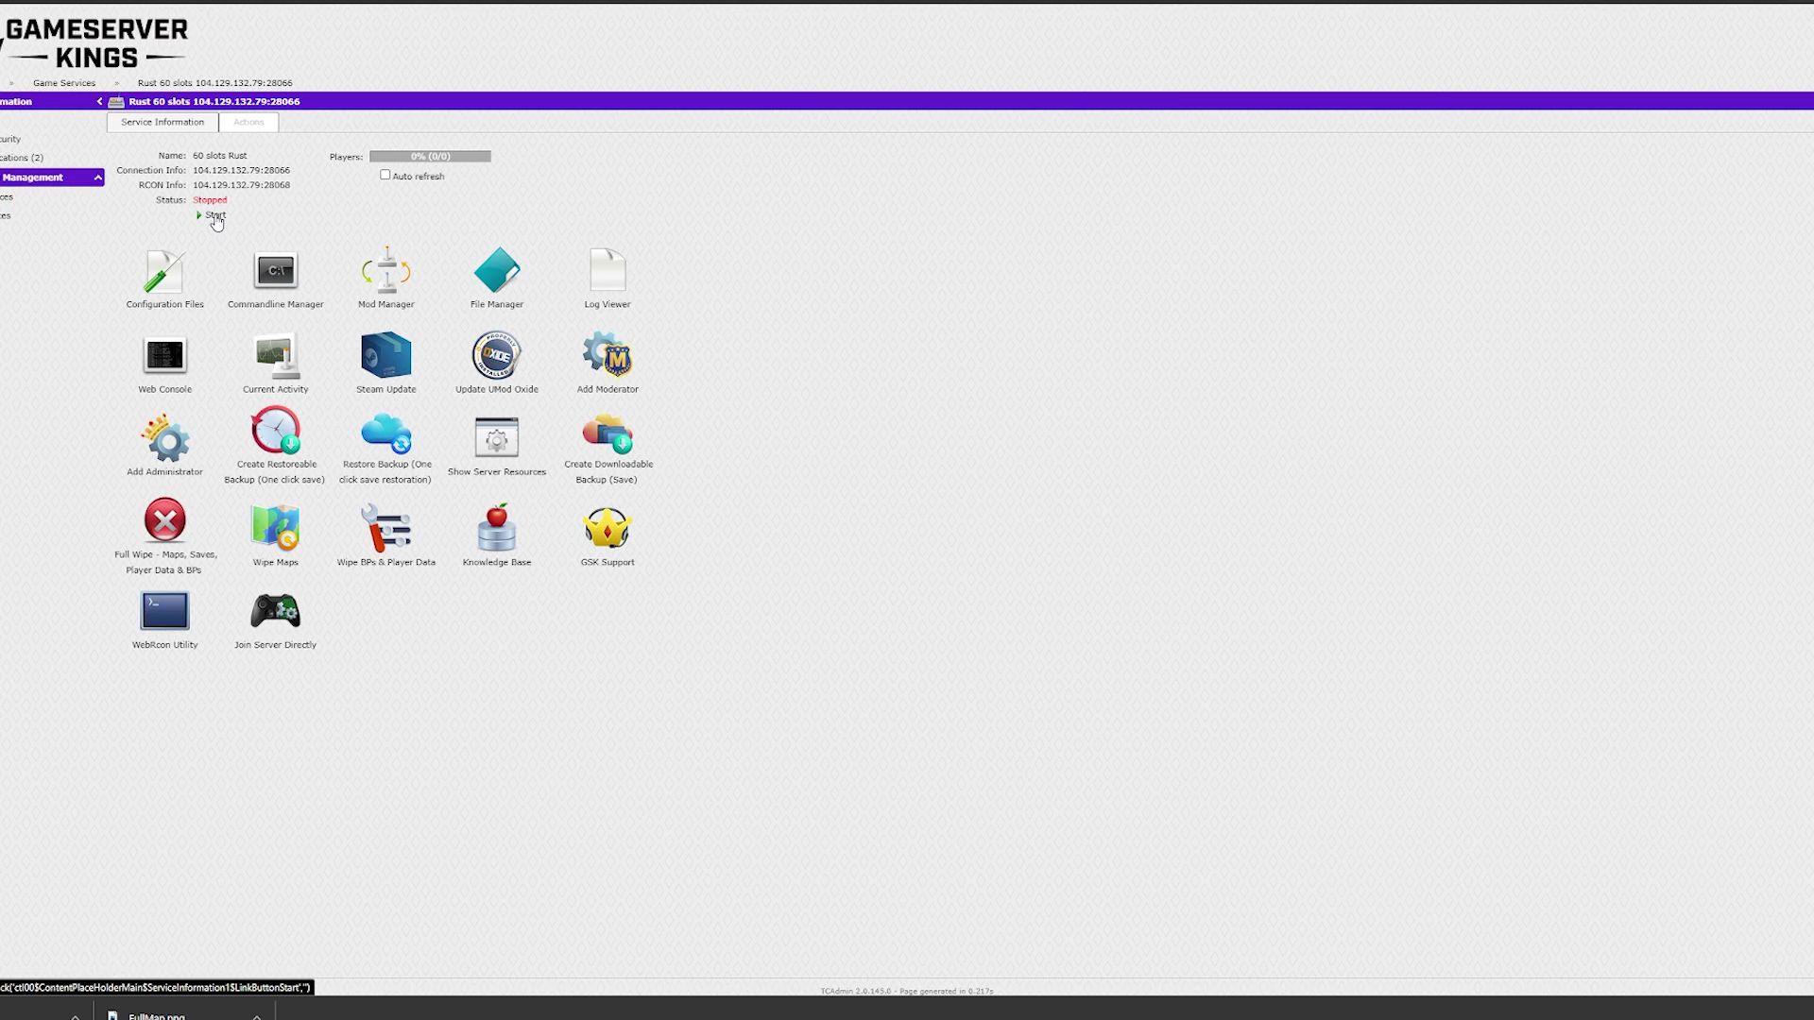
left_click(214, 216)
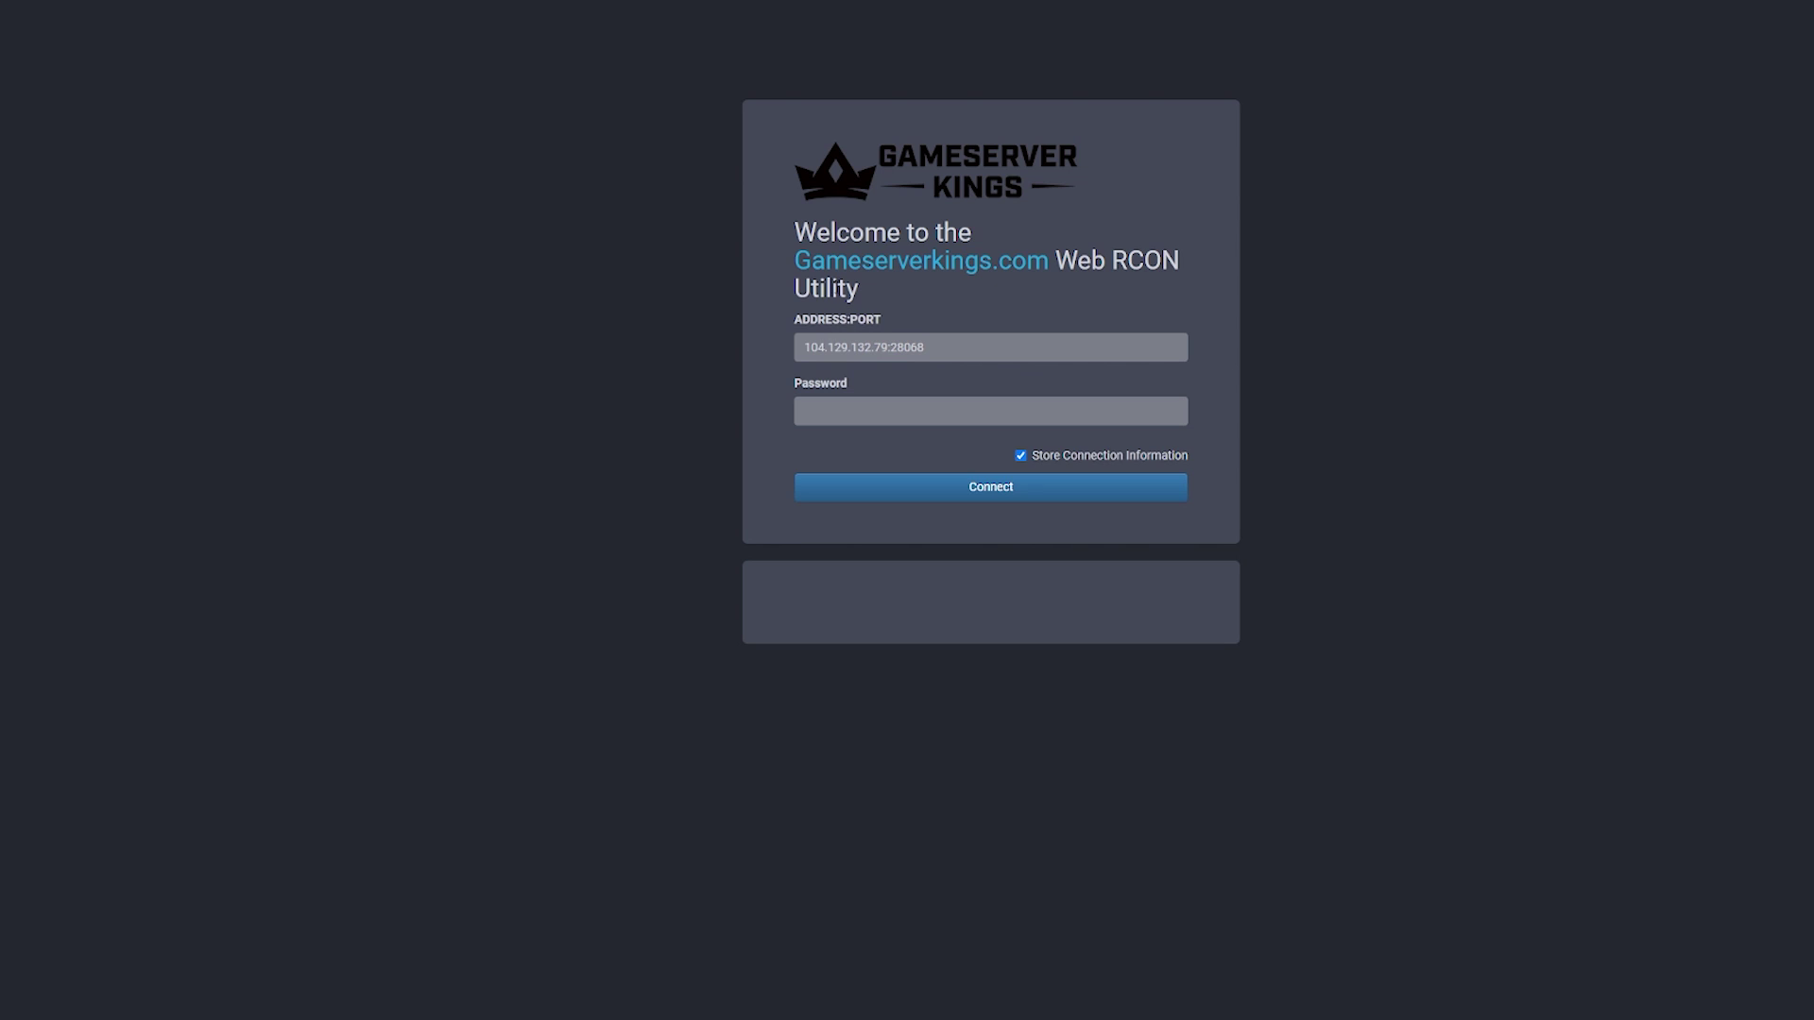
- Log in to Web RCON with the saved password and make the player owner via ownerid
left_click(920, 414)
key("ctrl+v")
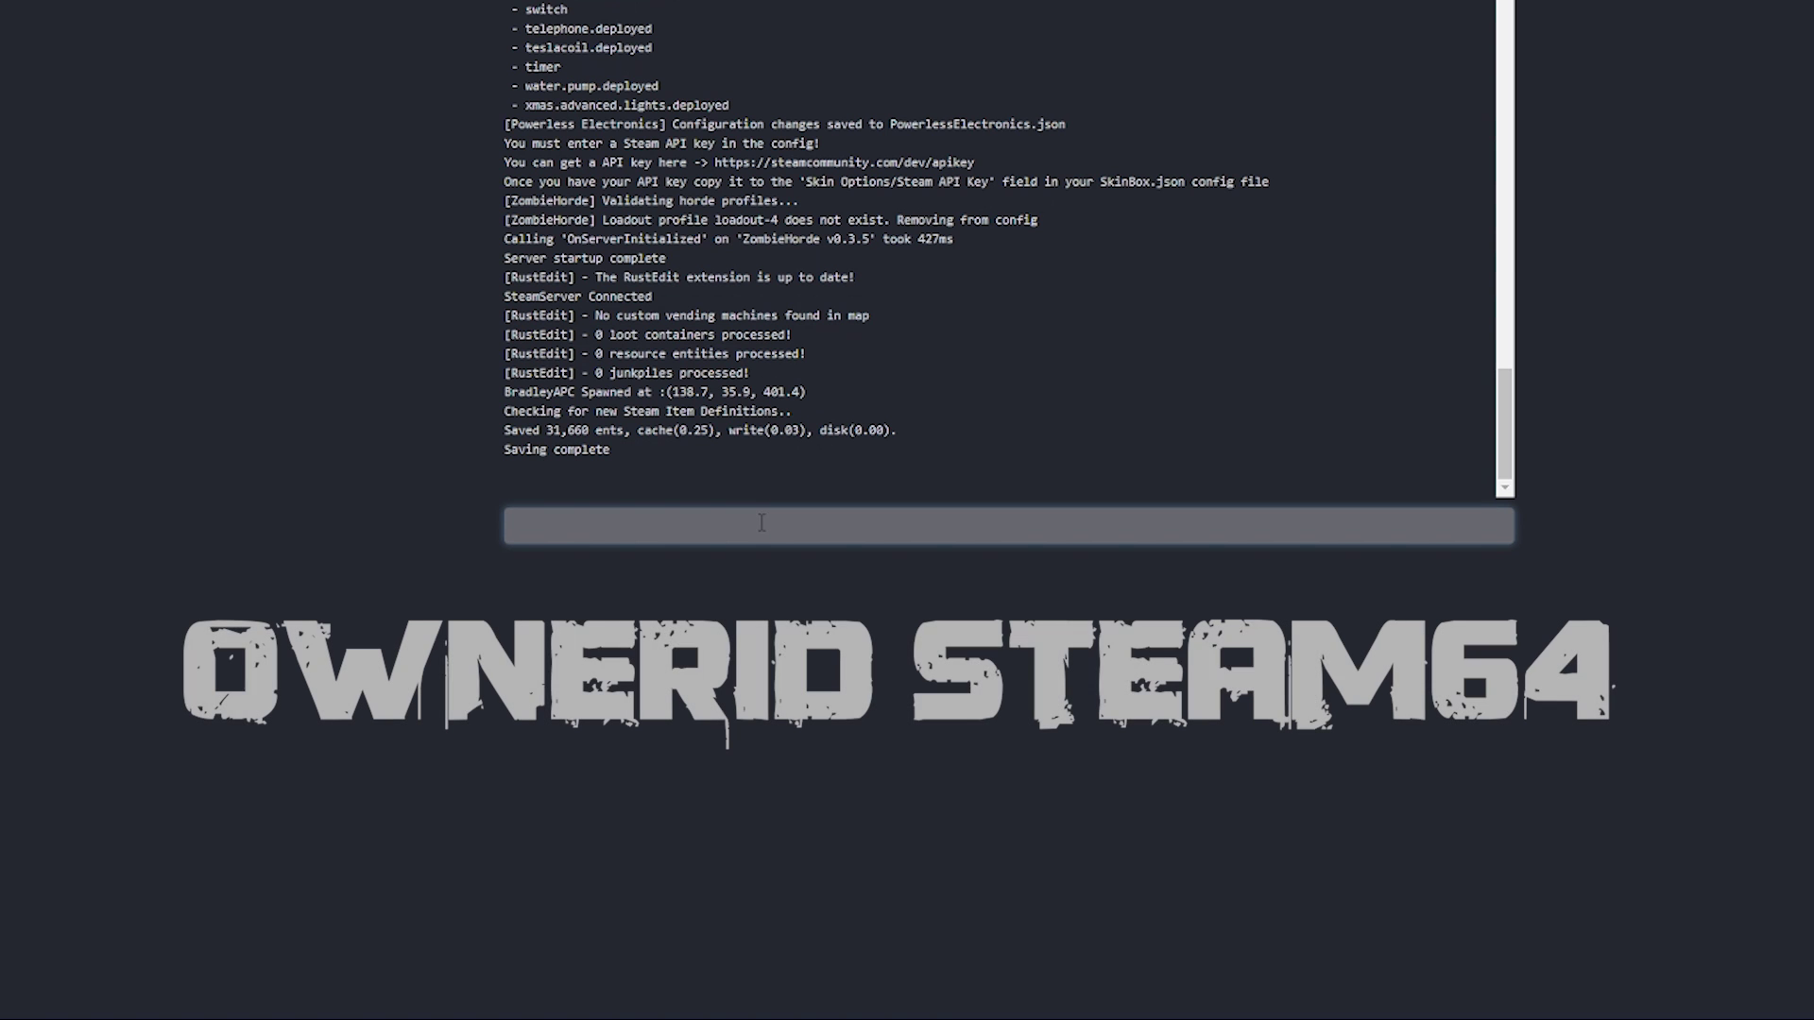
type("ownerid")
key("ctrl+v")
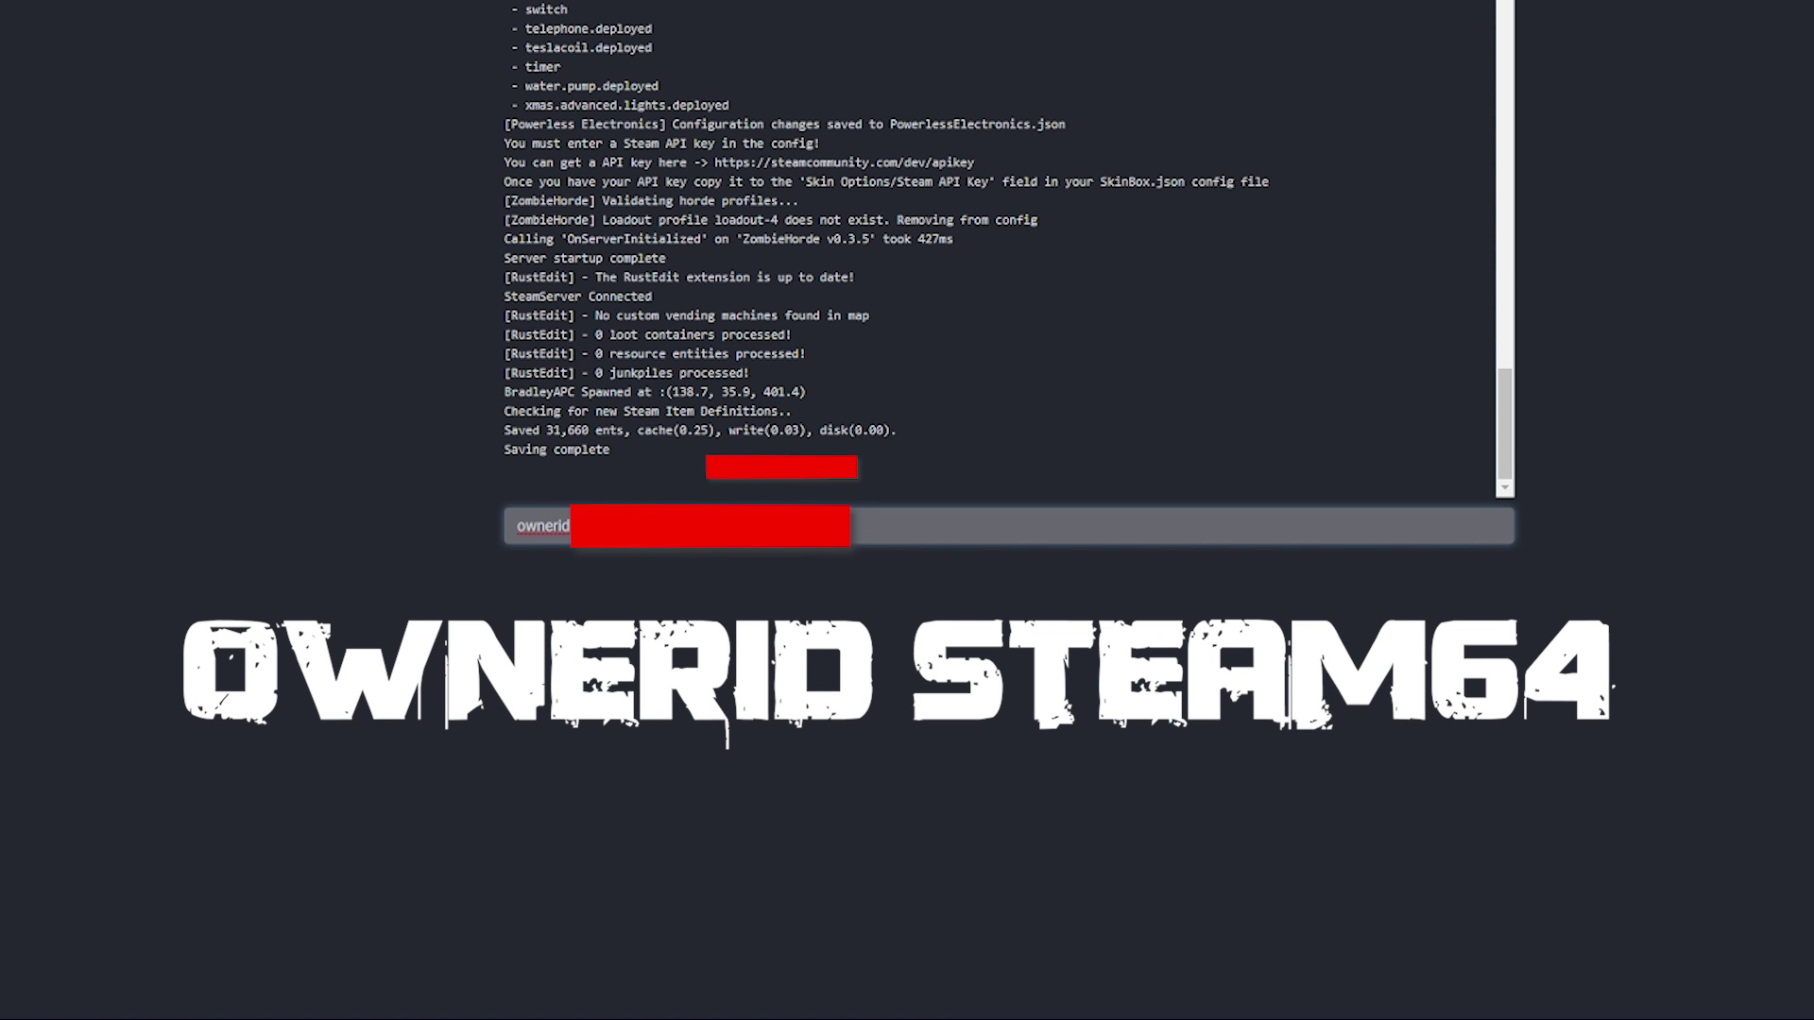
key("Return")
- Save the server configuration with write and query the in-game time with env.time
type("w")
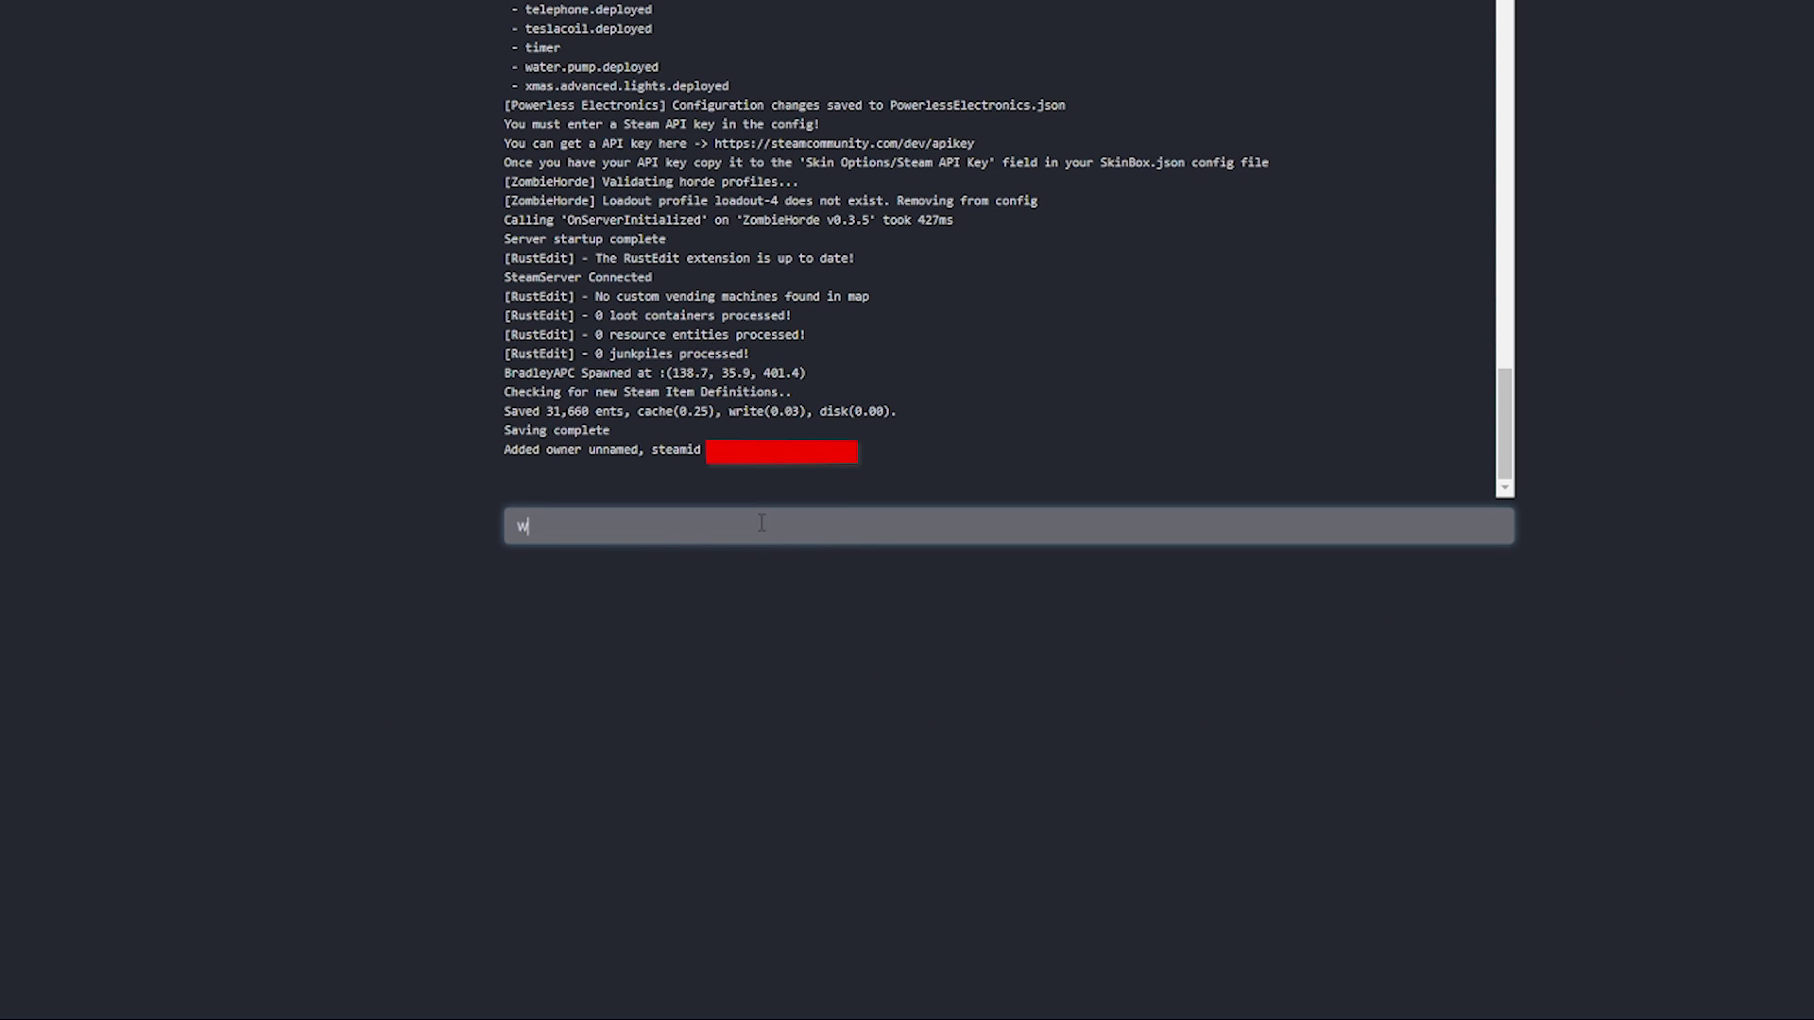
type("ritecfg")
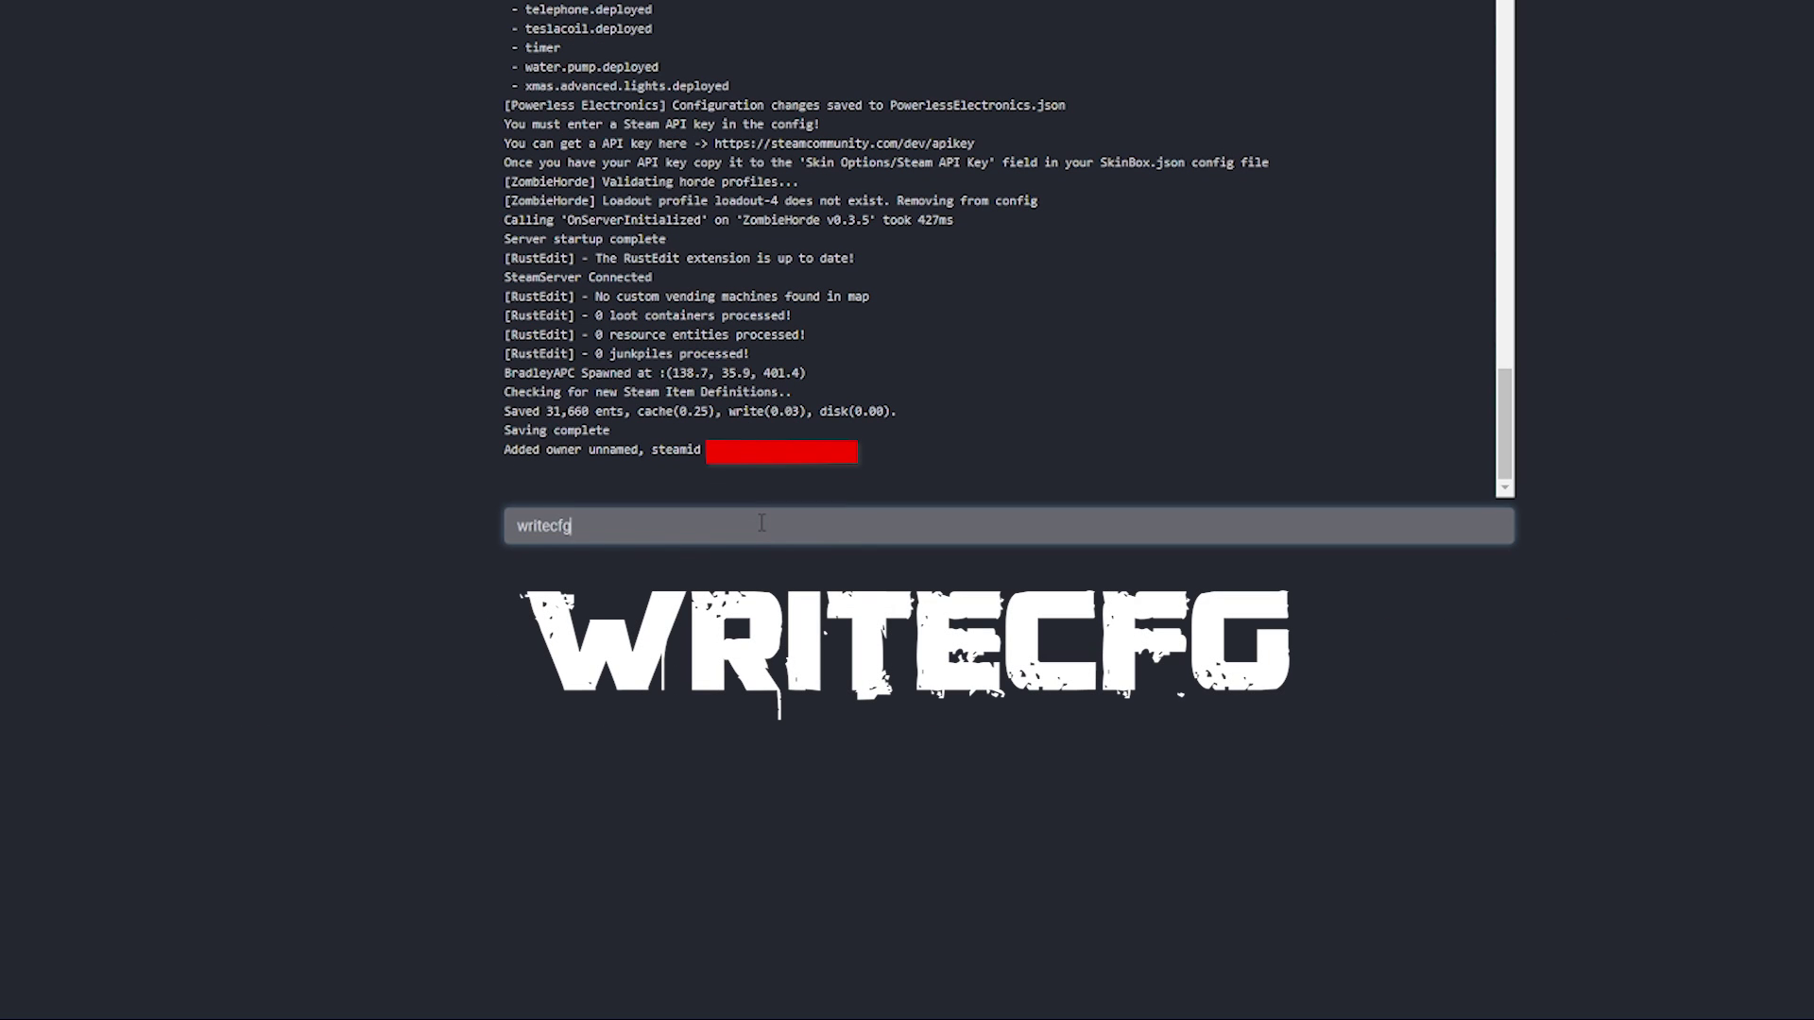
key("Return")
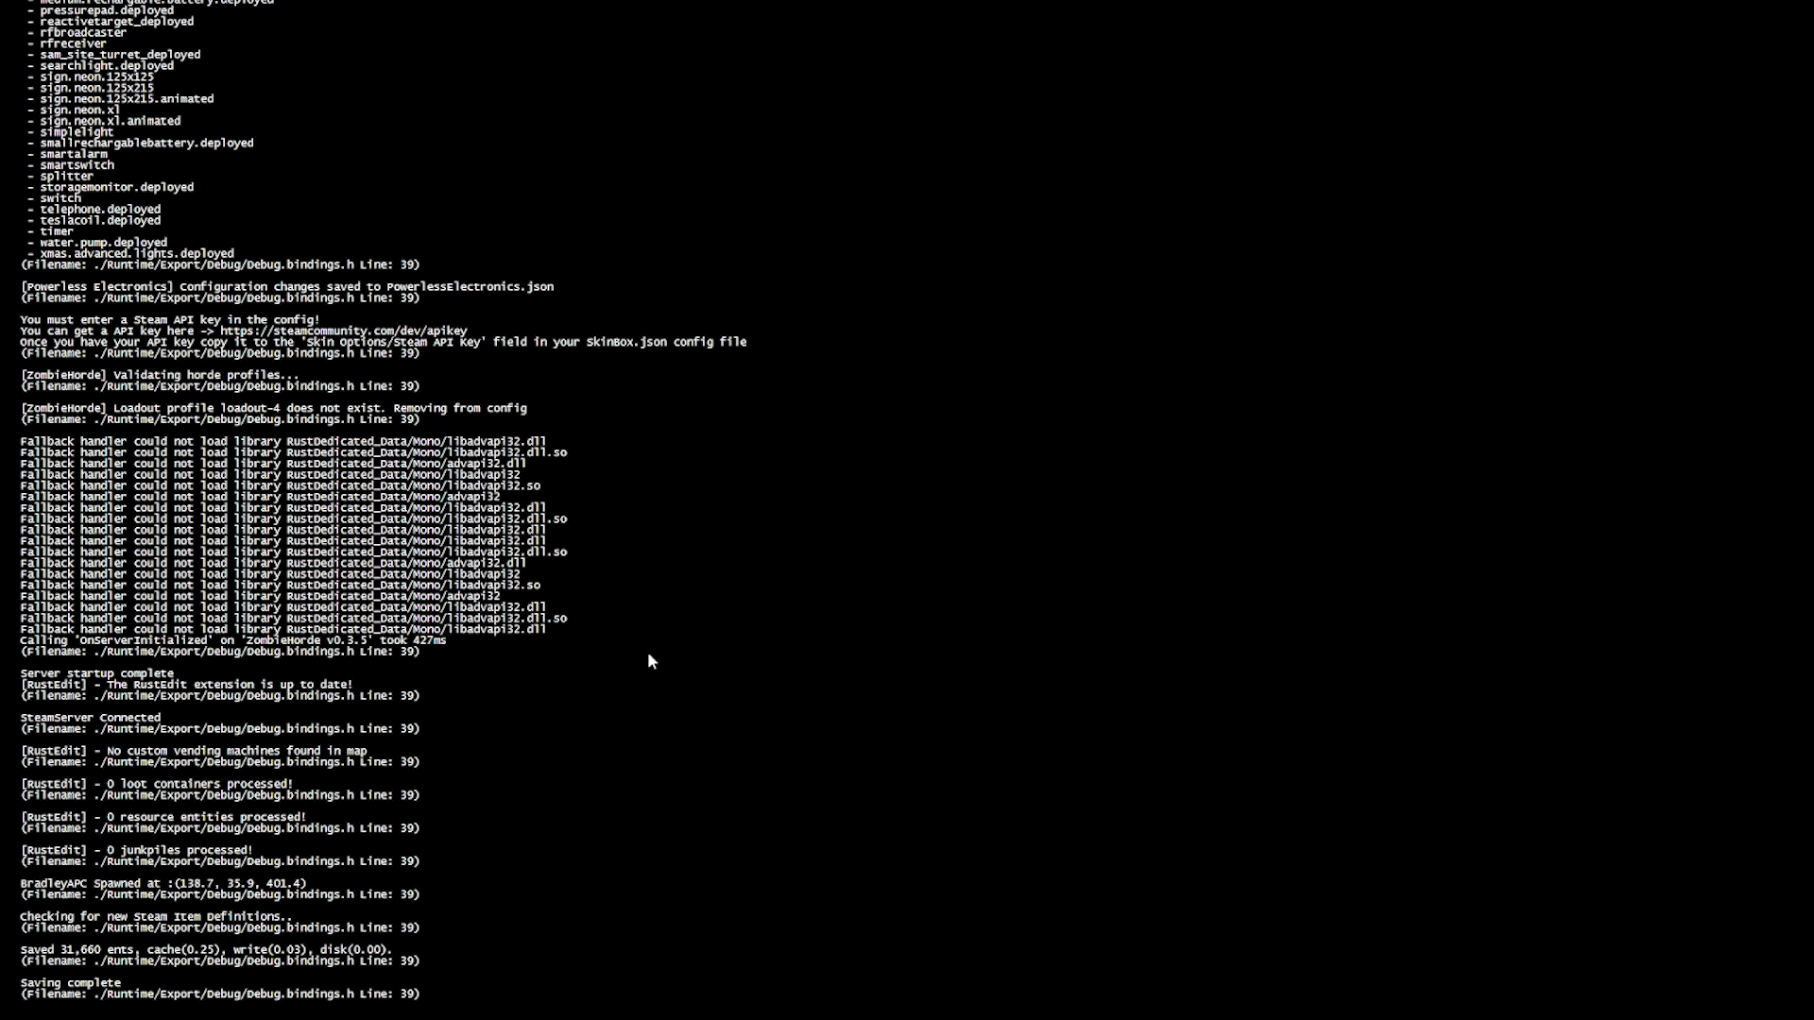
type("env.time")
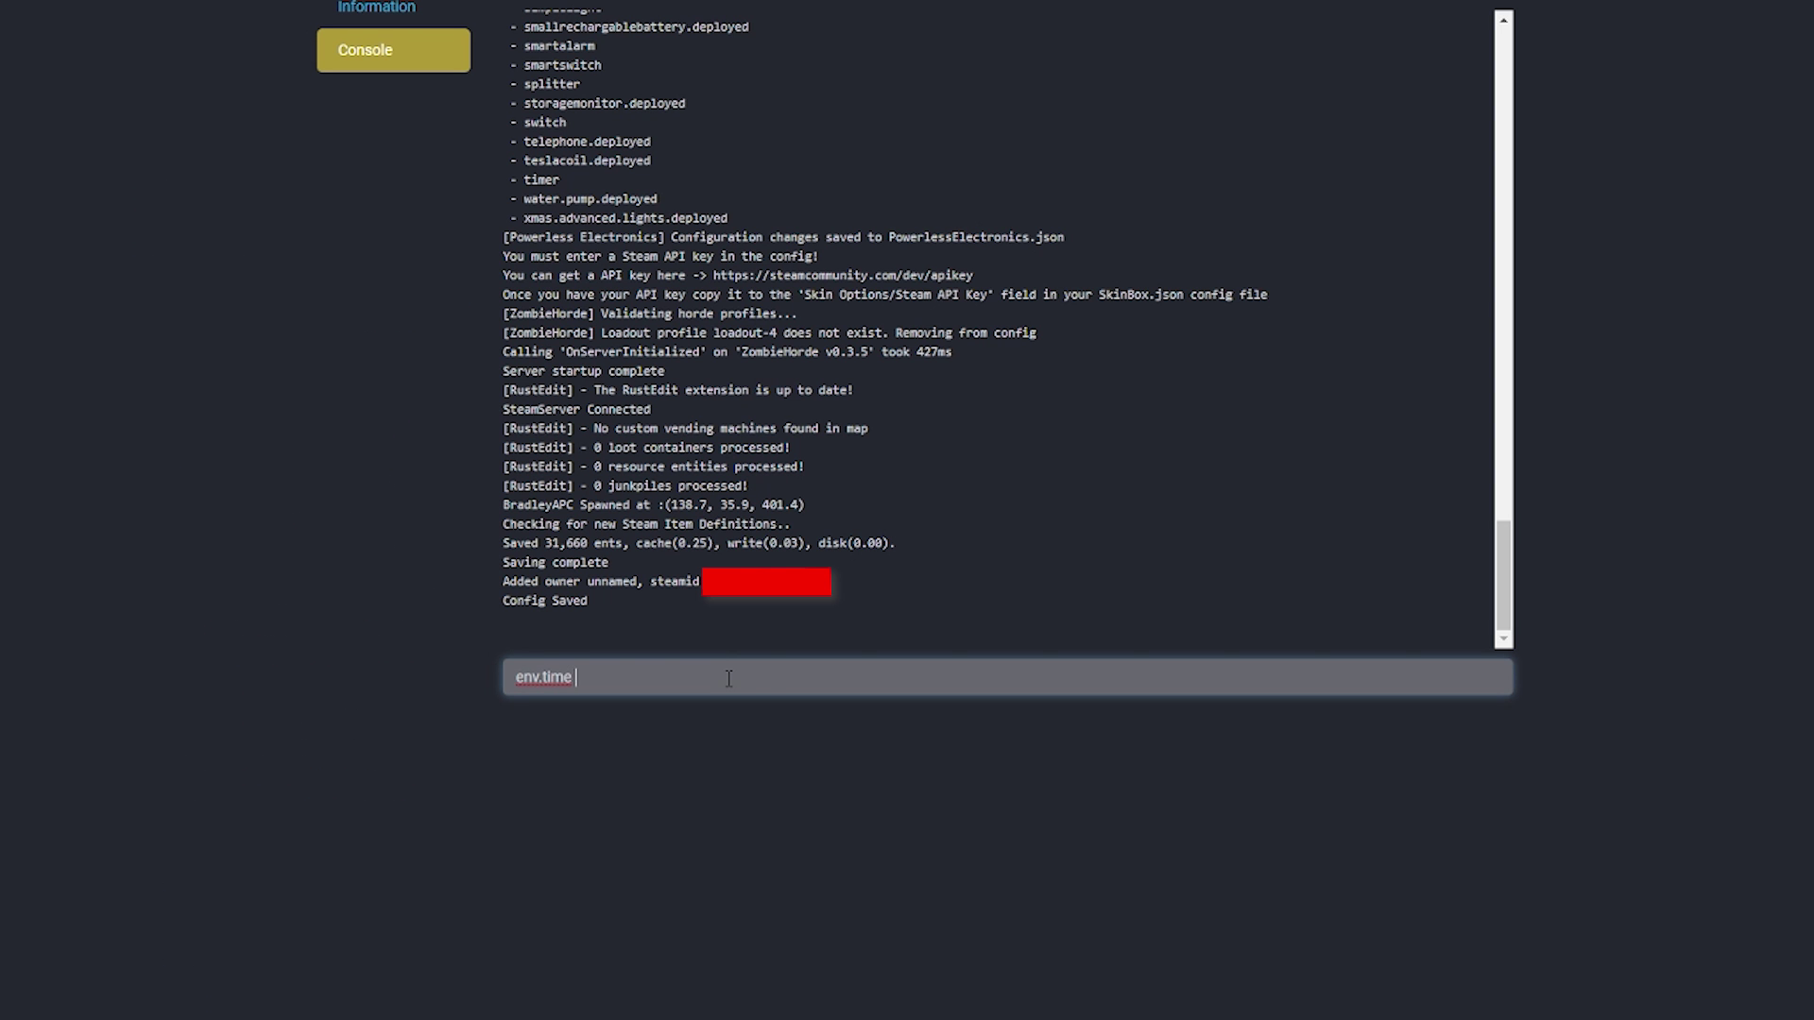
key("Return")
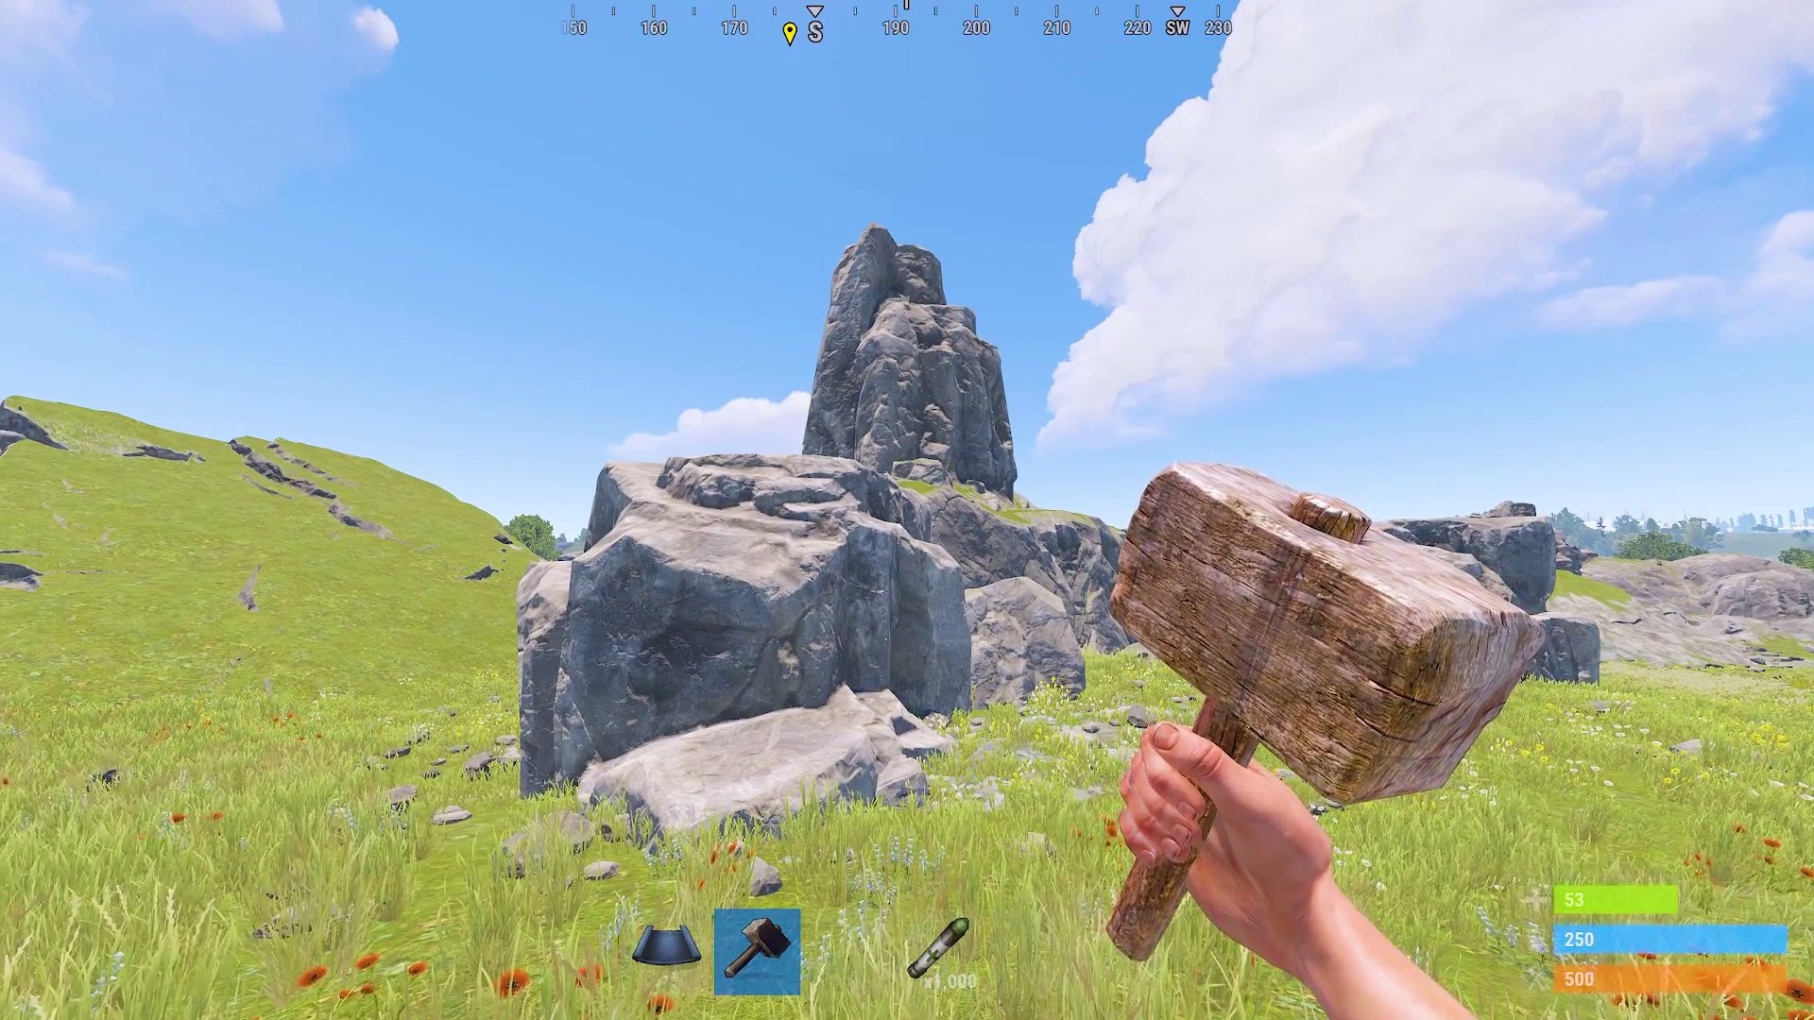
- Spawn a Metal Facemask from the F1 items menu and swap masks between storage box and inventory
key("F1")
left_click(238, 326)
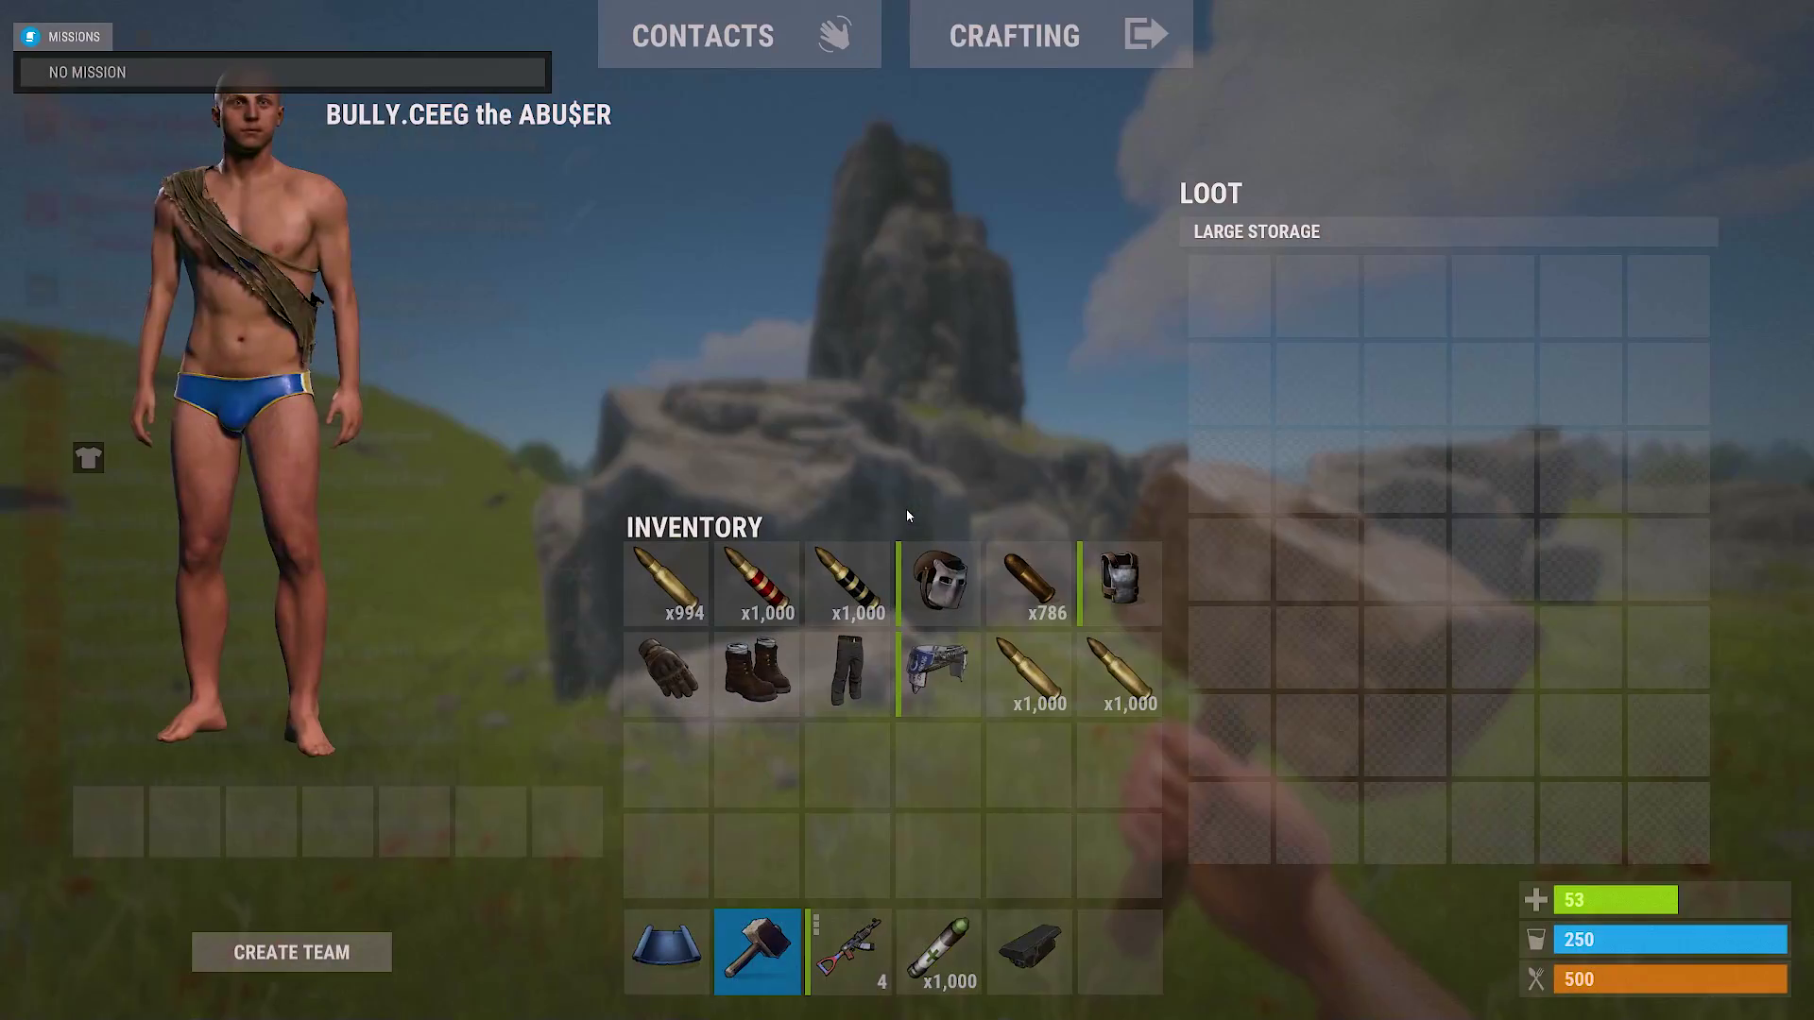
left_click_drag(940, 581, 1245, 309)
left_click_drag(1667, 468, 939, 576)
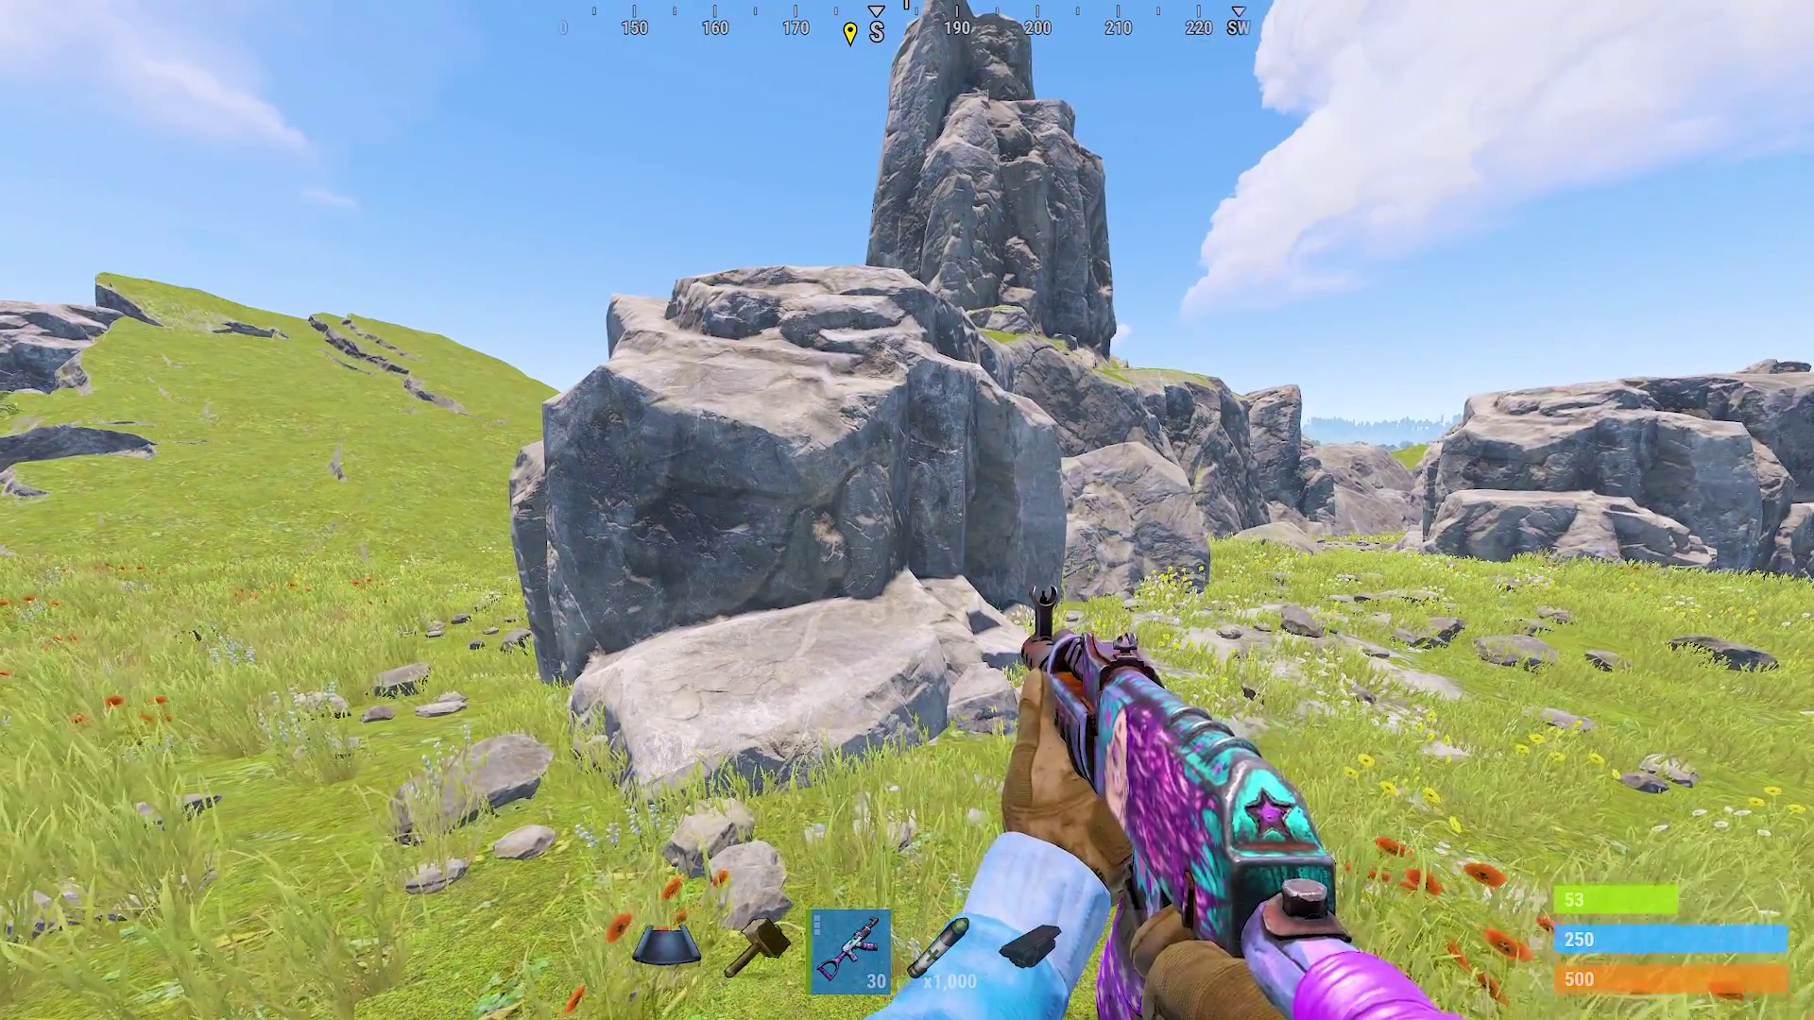
key("F1")
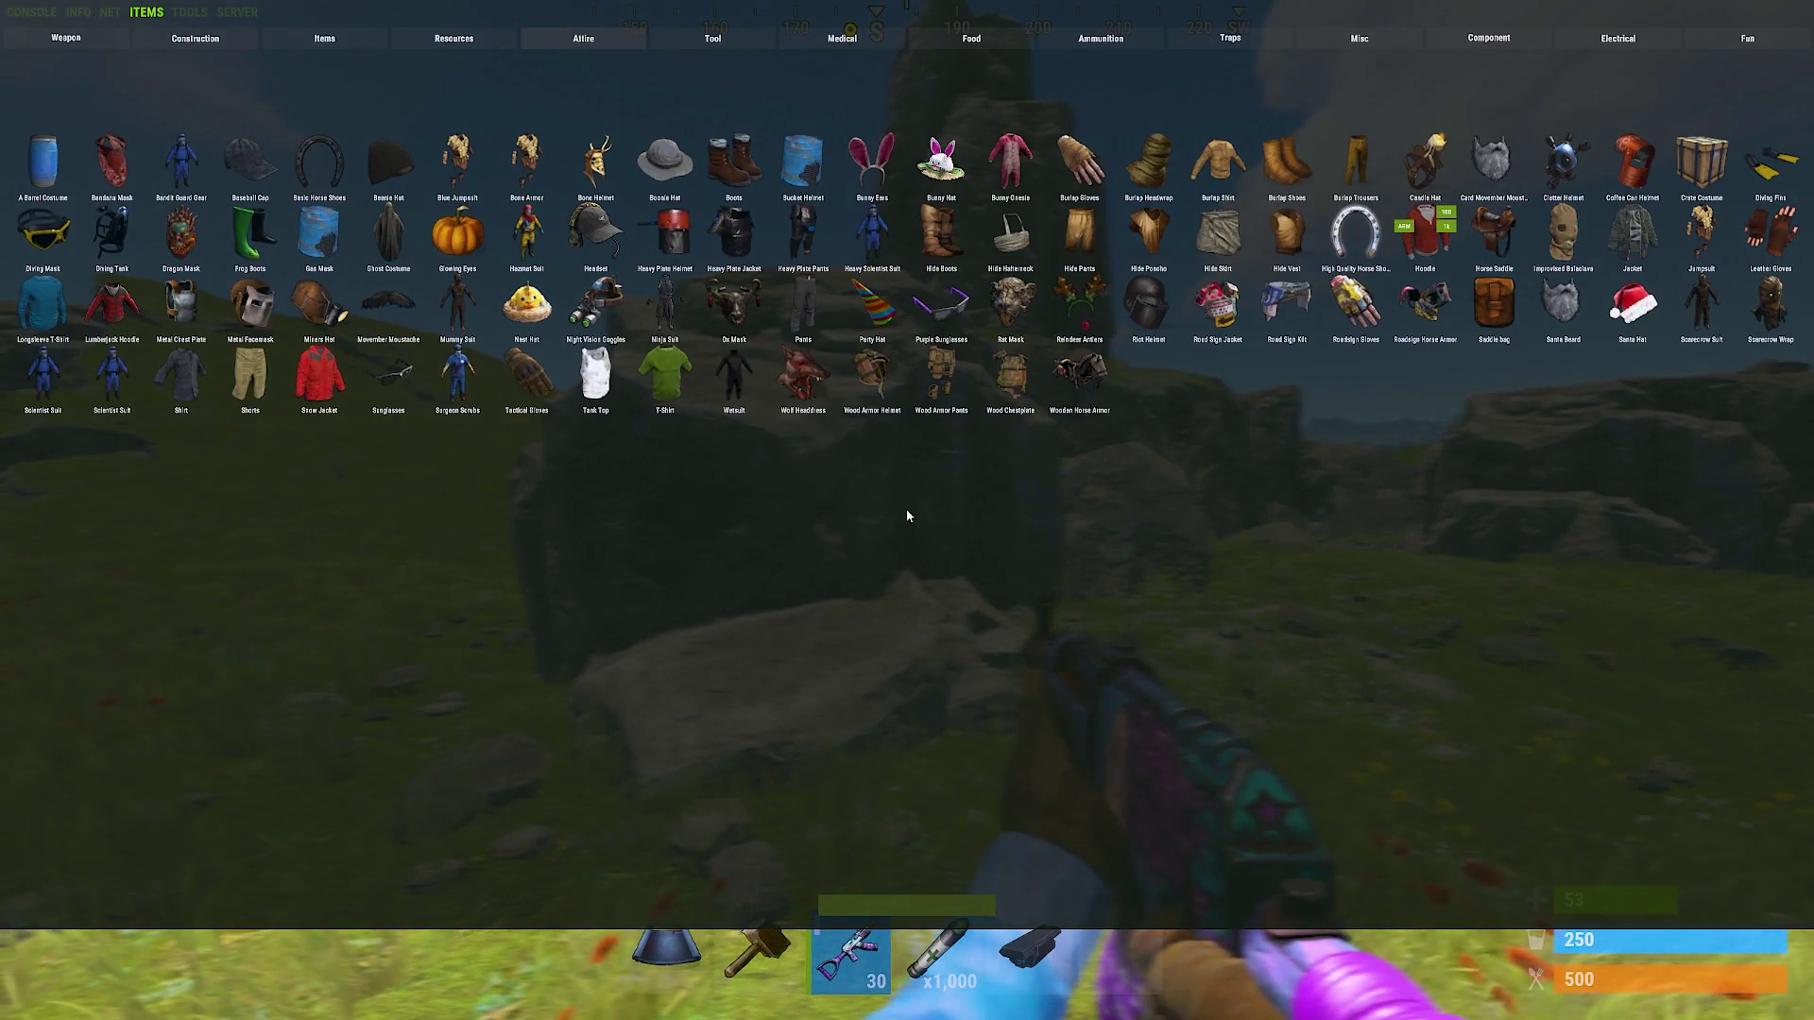
- Enable noclip from the developer console to fly freely
left_click(31, 11)
type("noclip")
key("Return")
type("nocl")
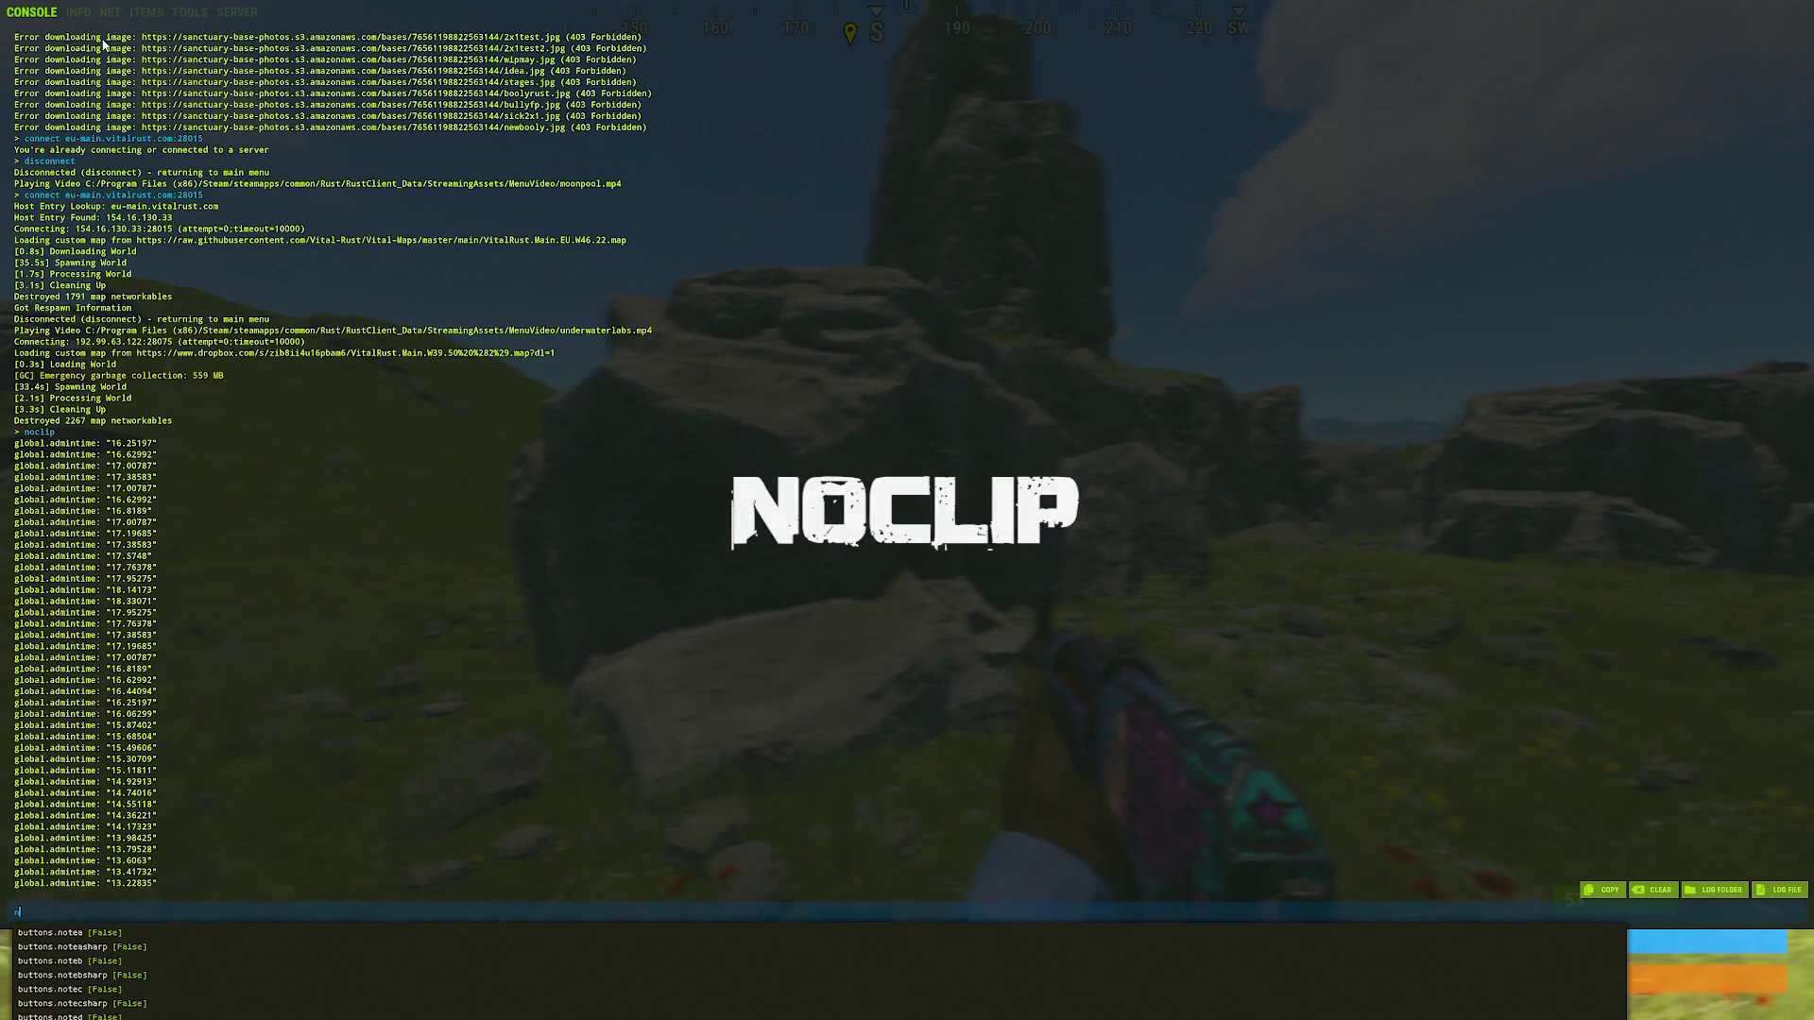
type("ip")
key("Return")
key("F1")
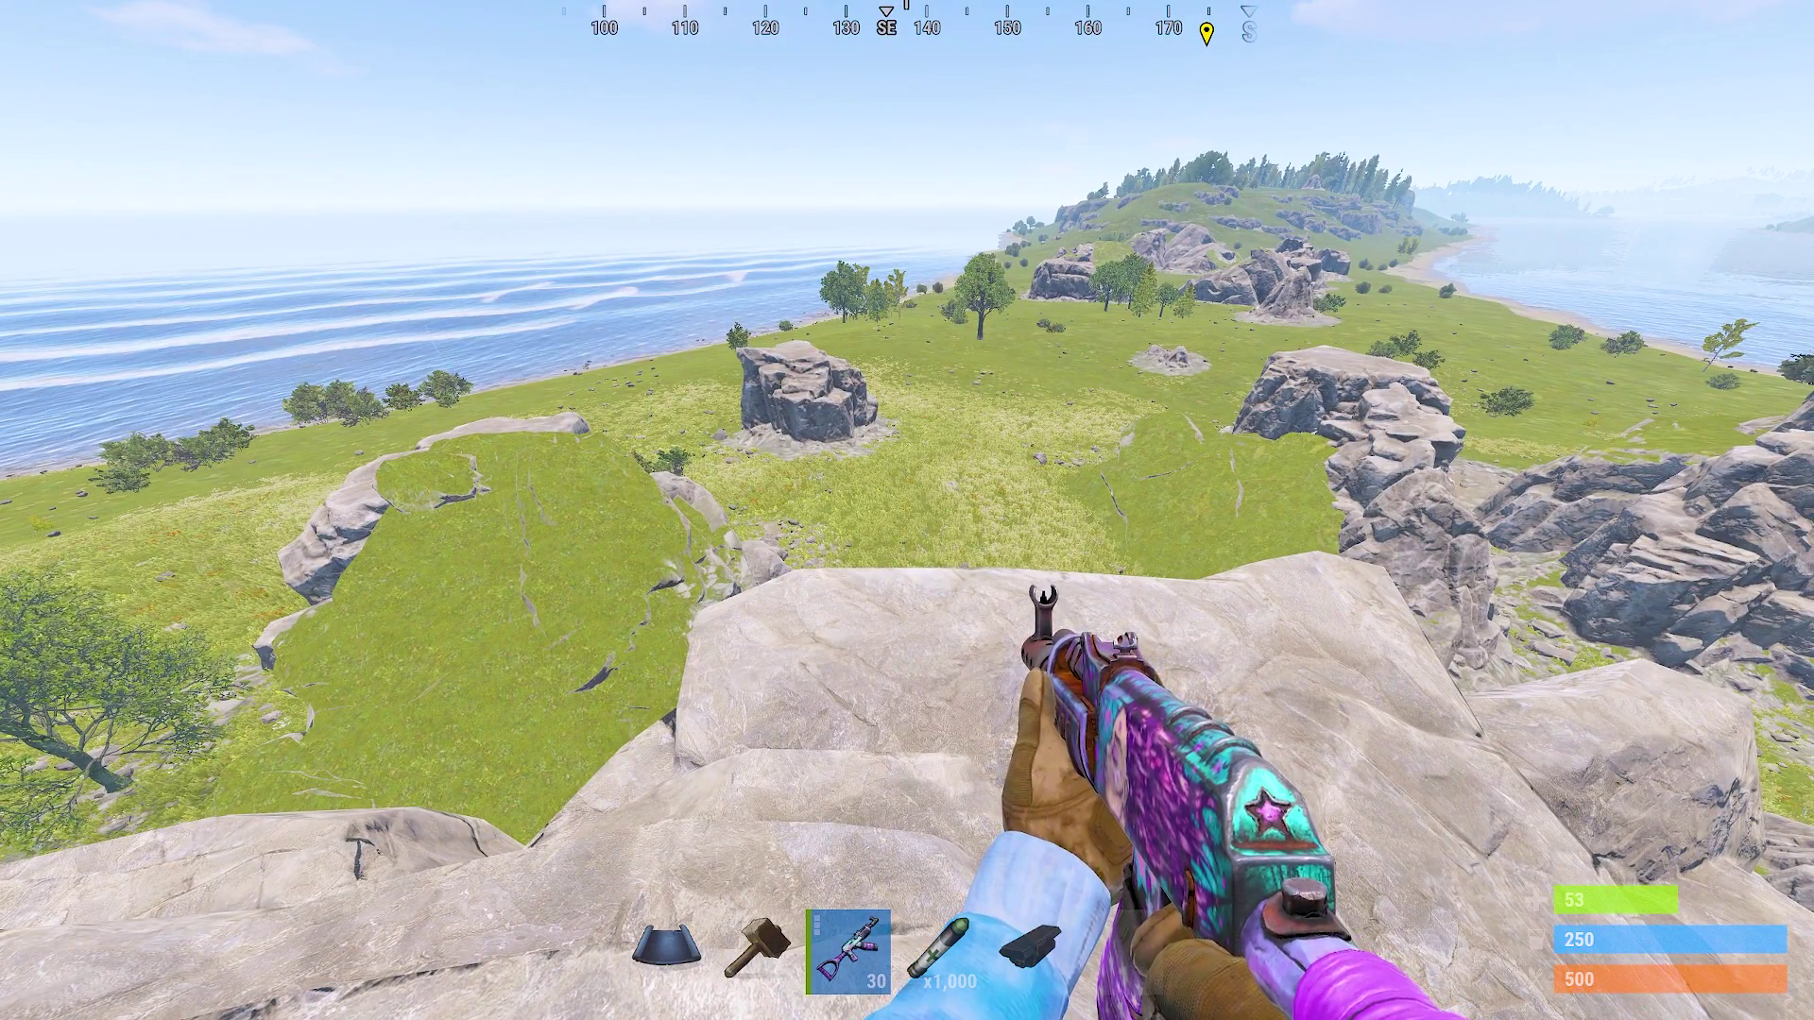
- Fly the debugcamera around the rock pillar, then turn it off to return to first person
key("F1")
type("debugcamera")
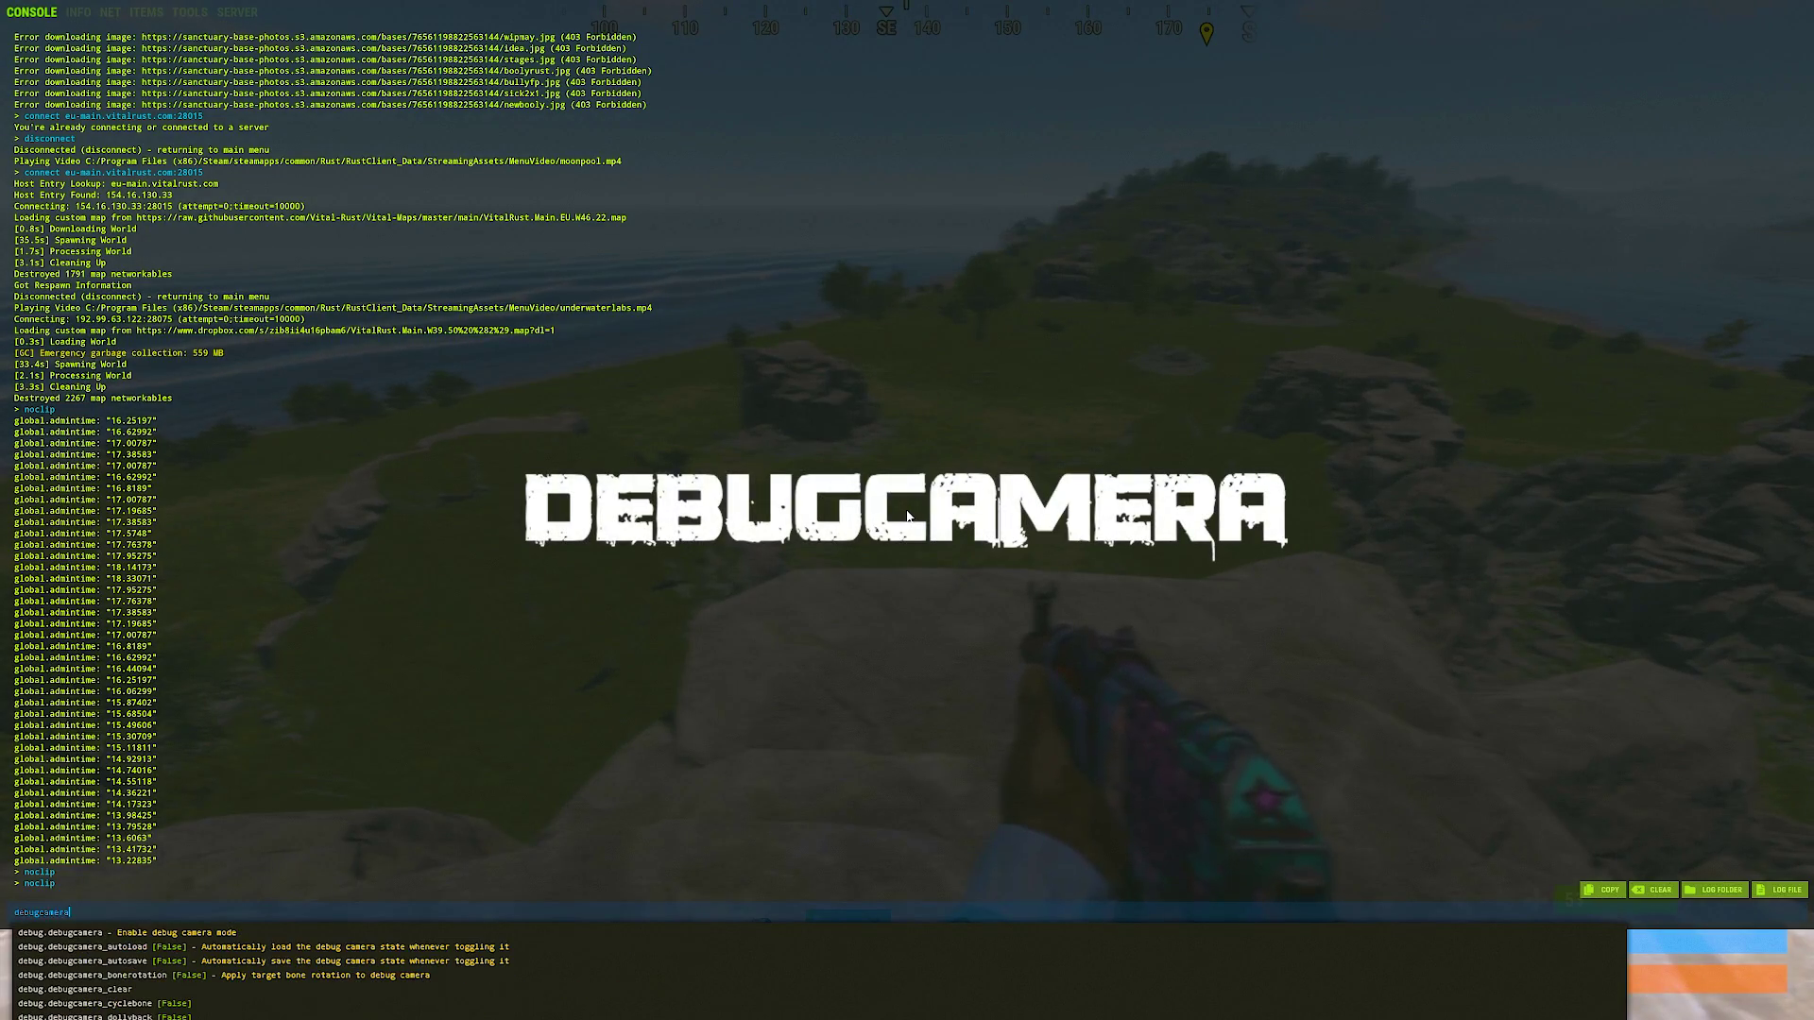
key("Return")
key("F1")
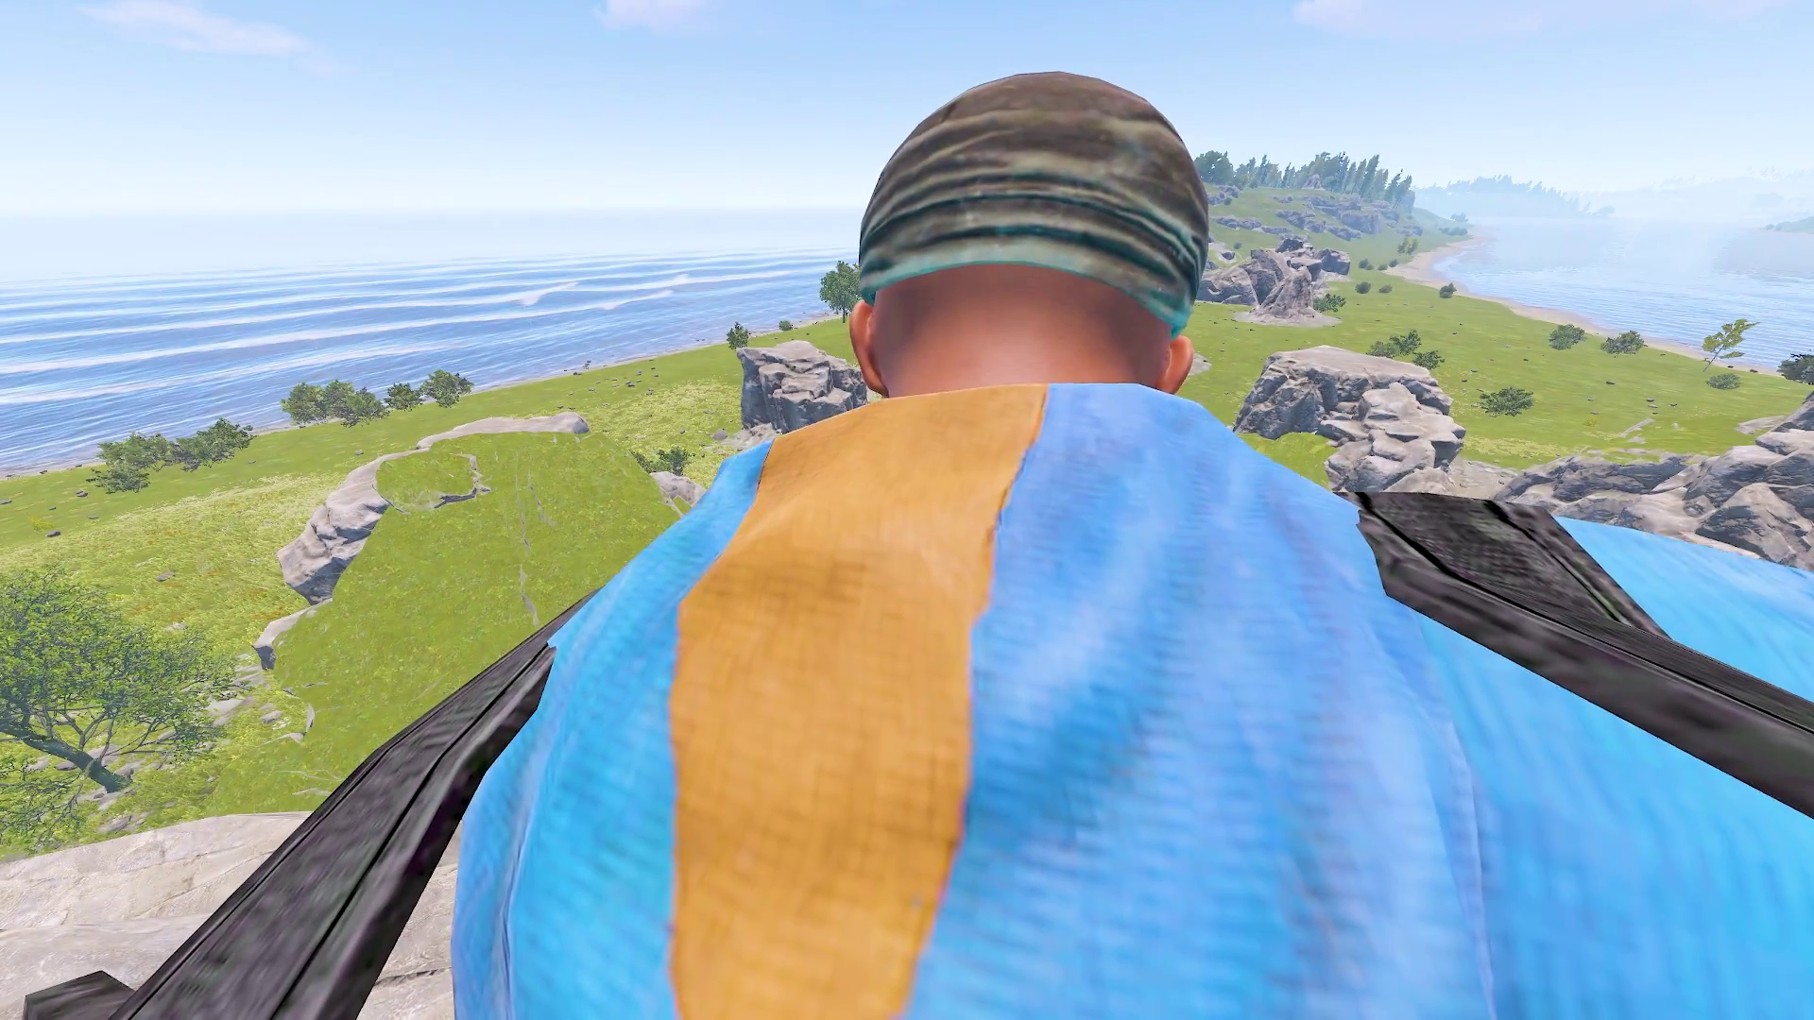
key("s")
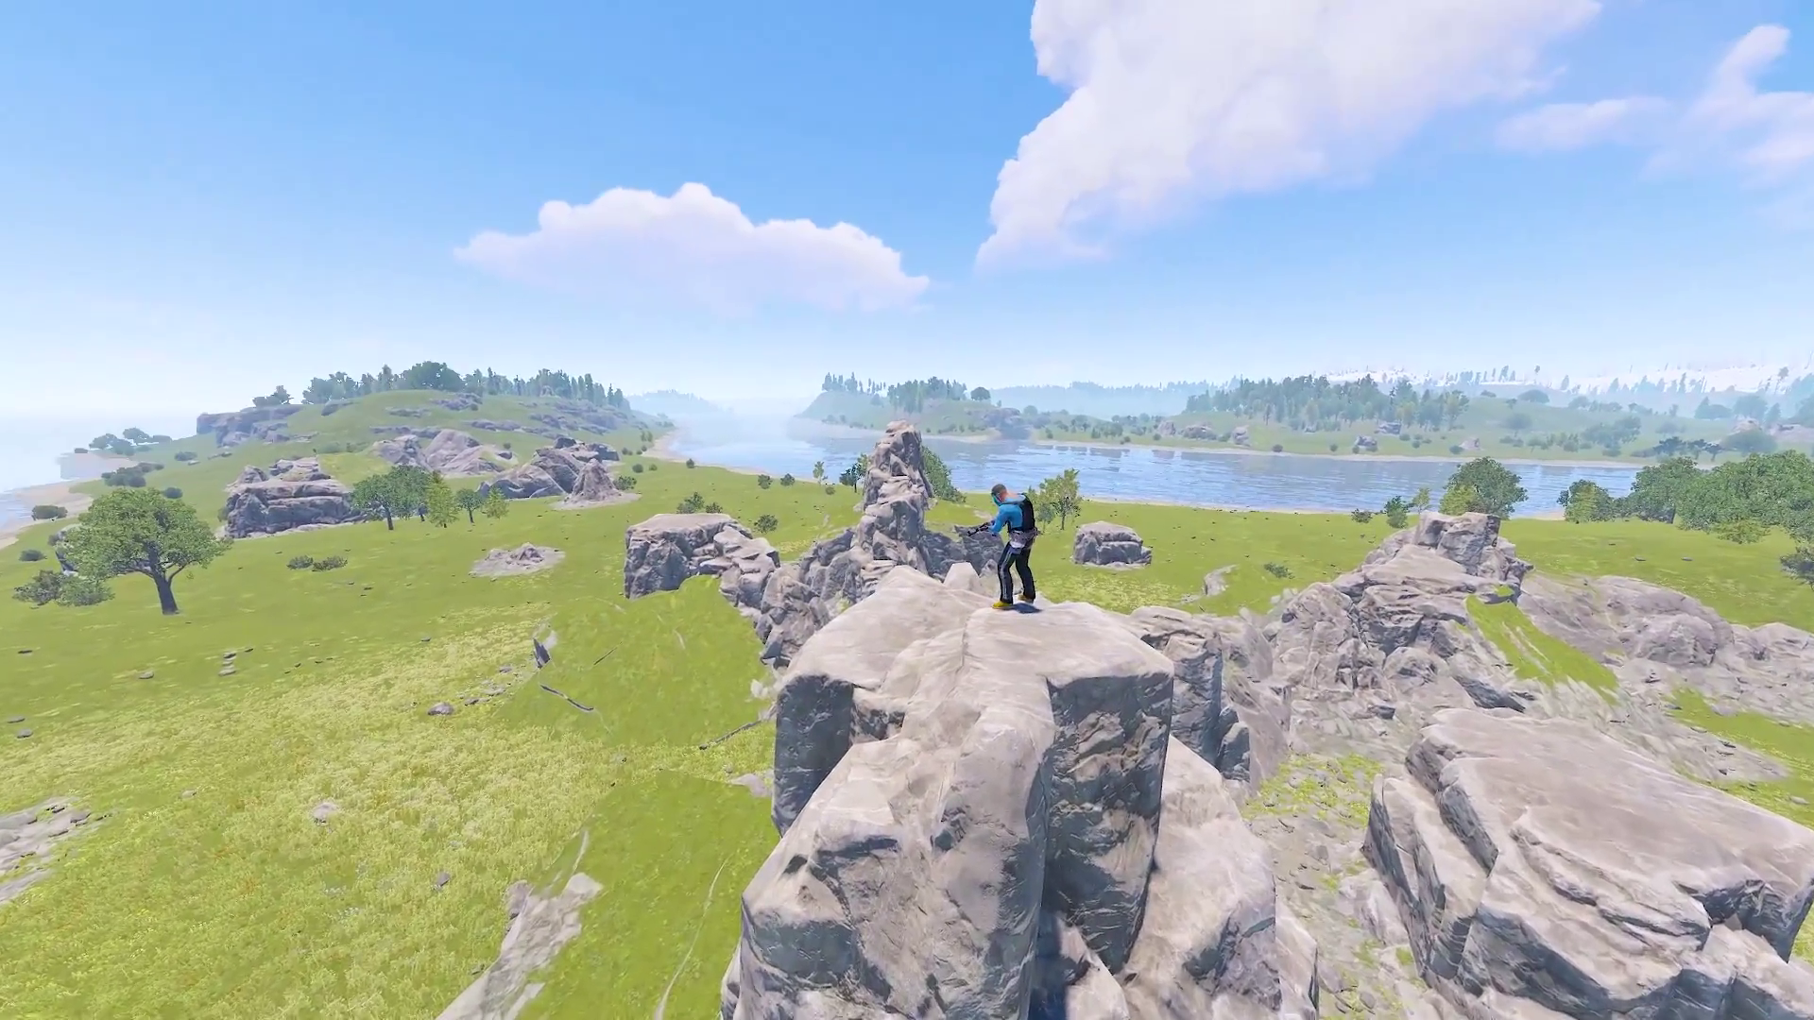
key("w")
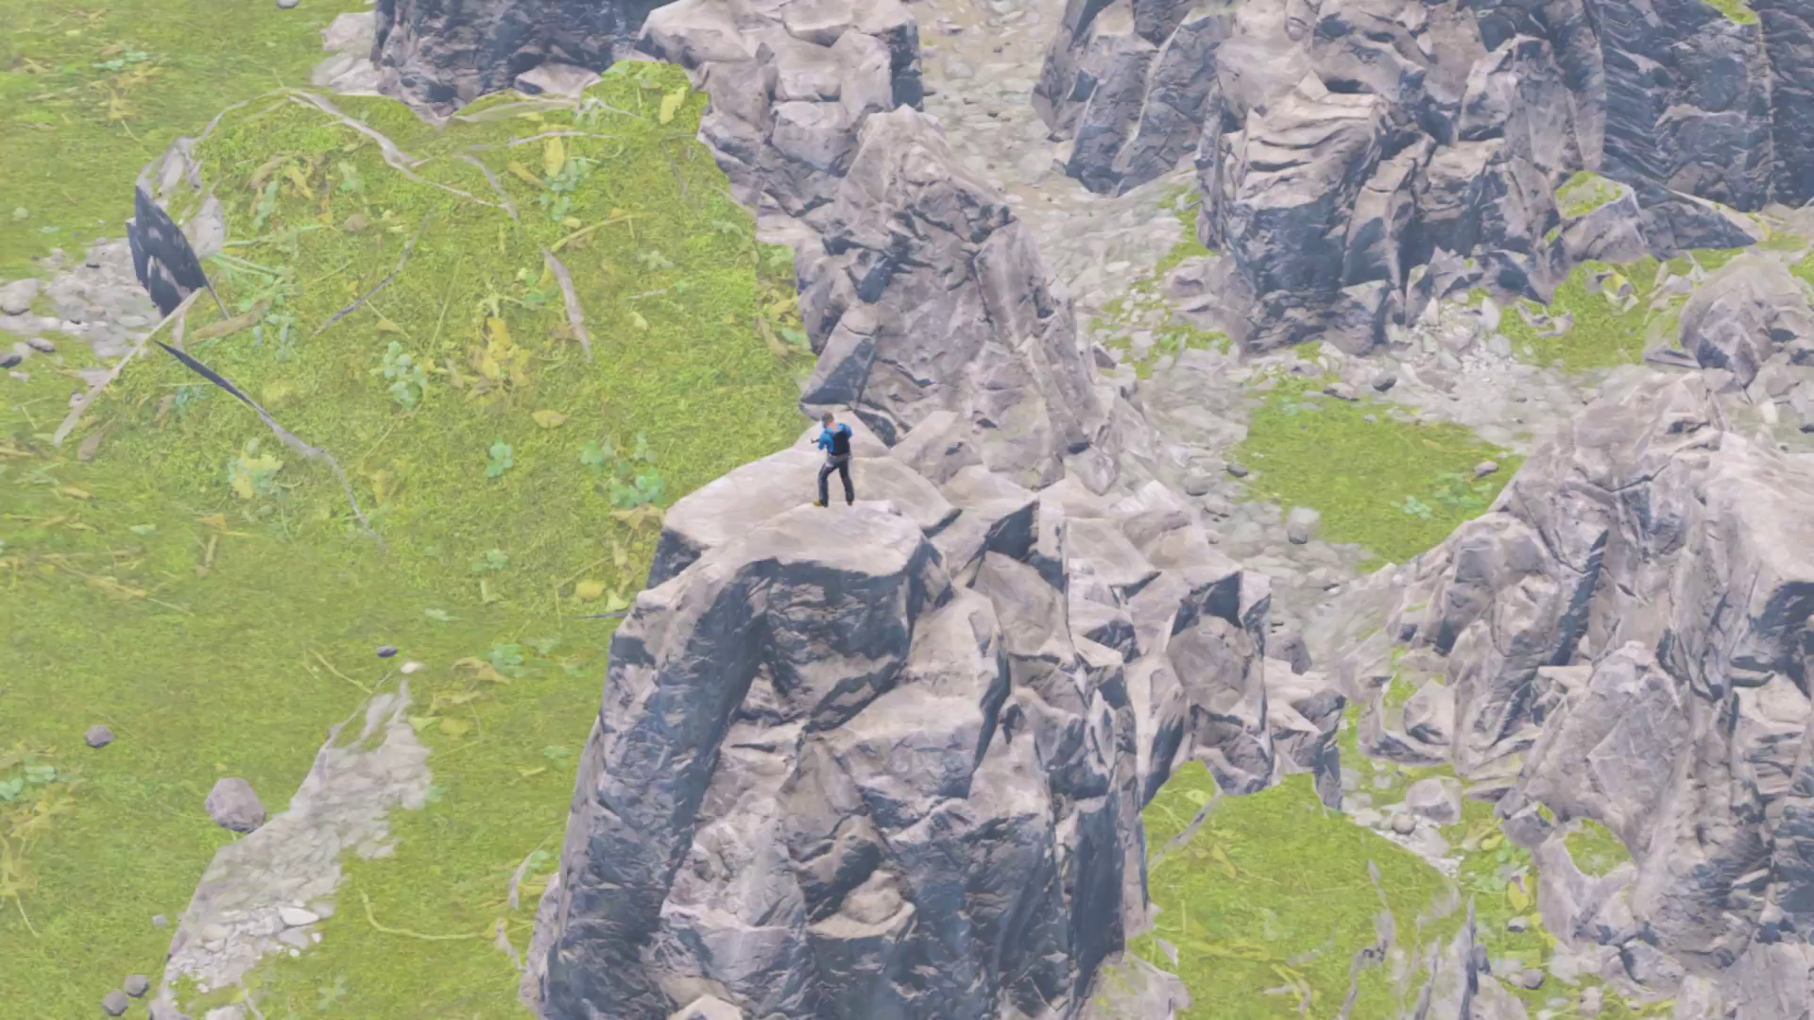
key("F1")
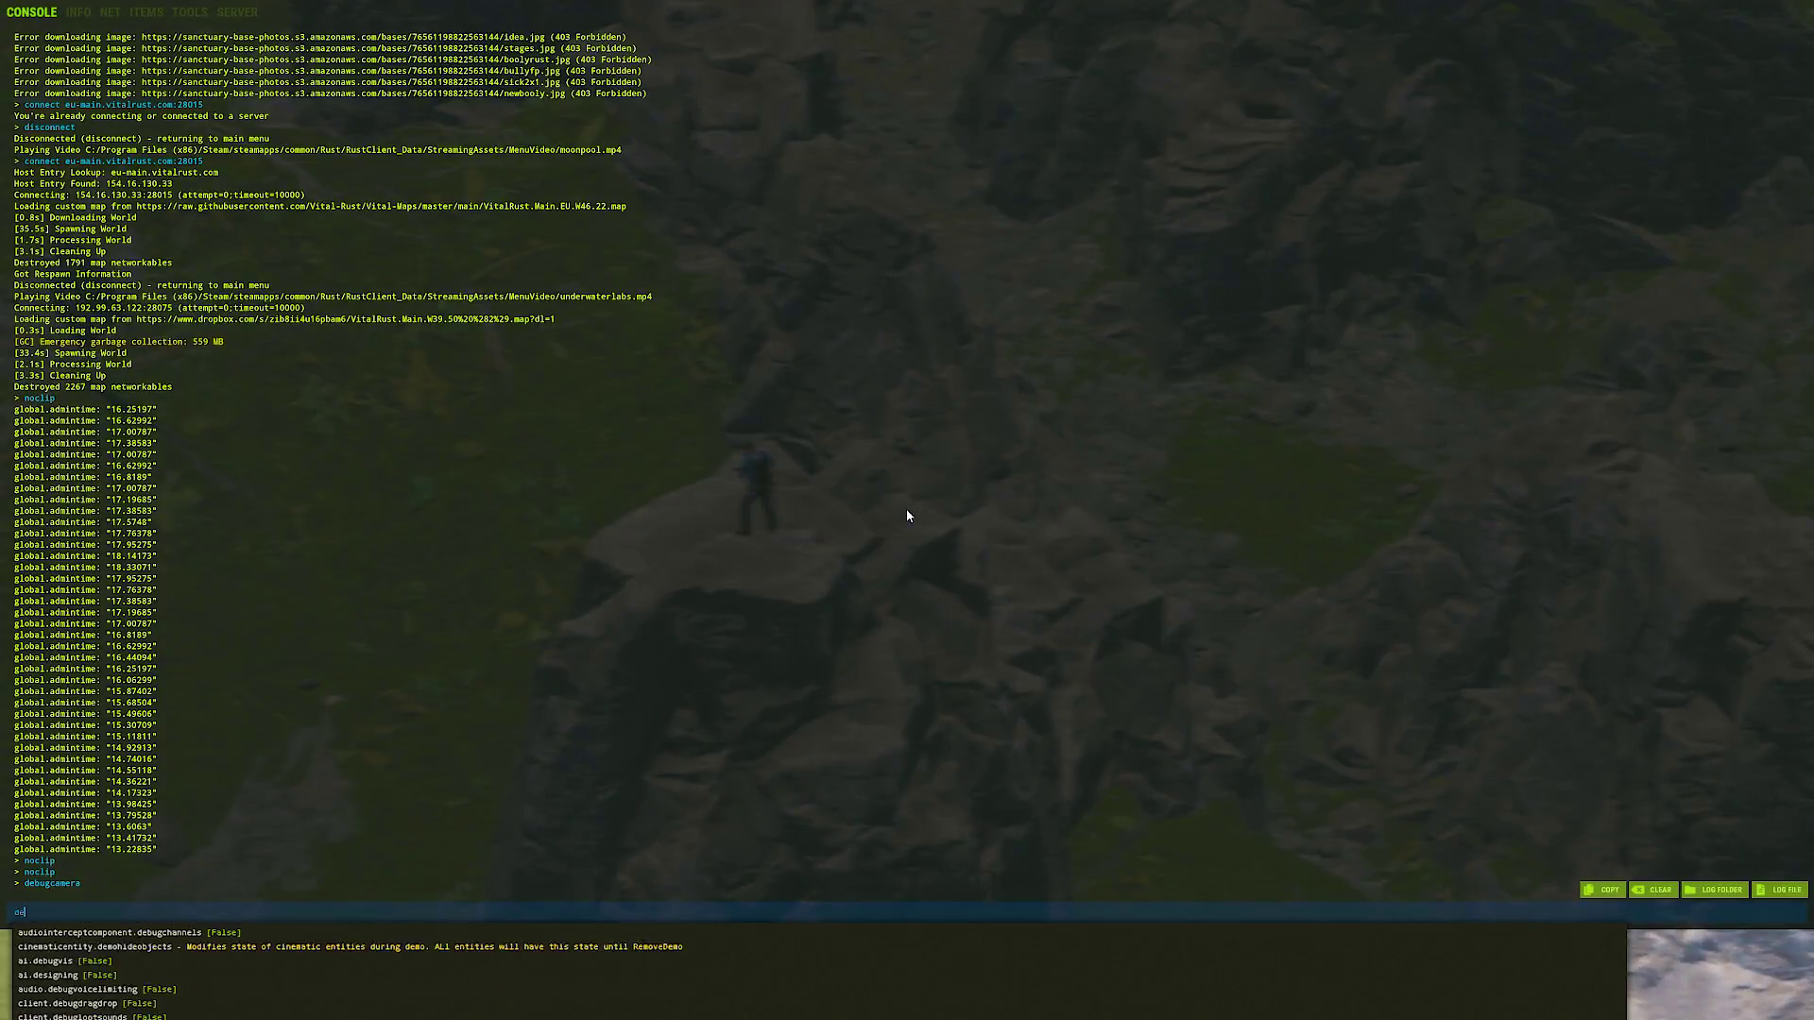
type("debugcamera")
key("Return")
key("F1")
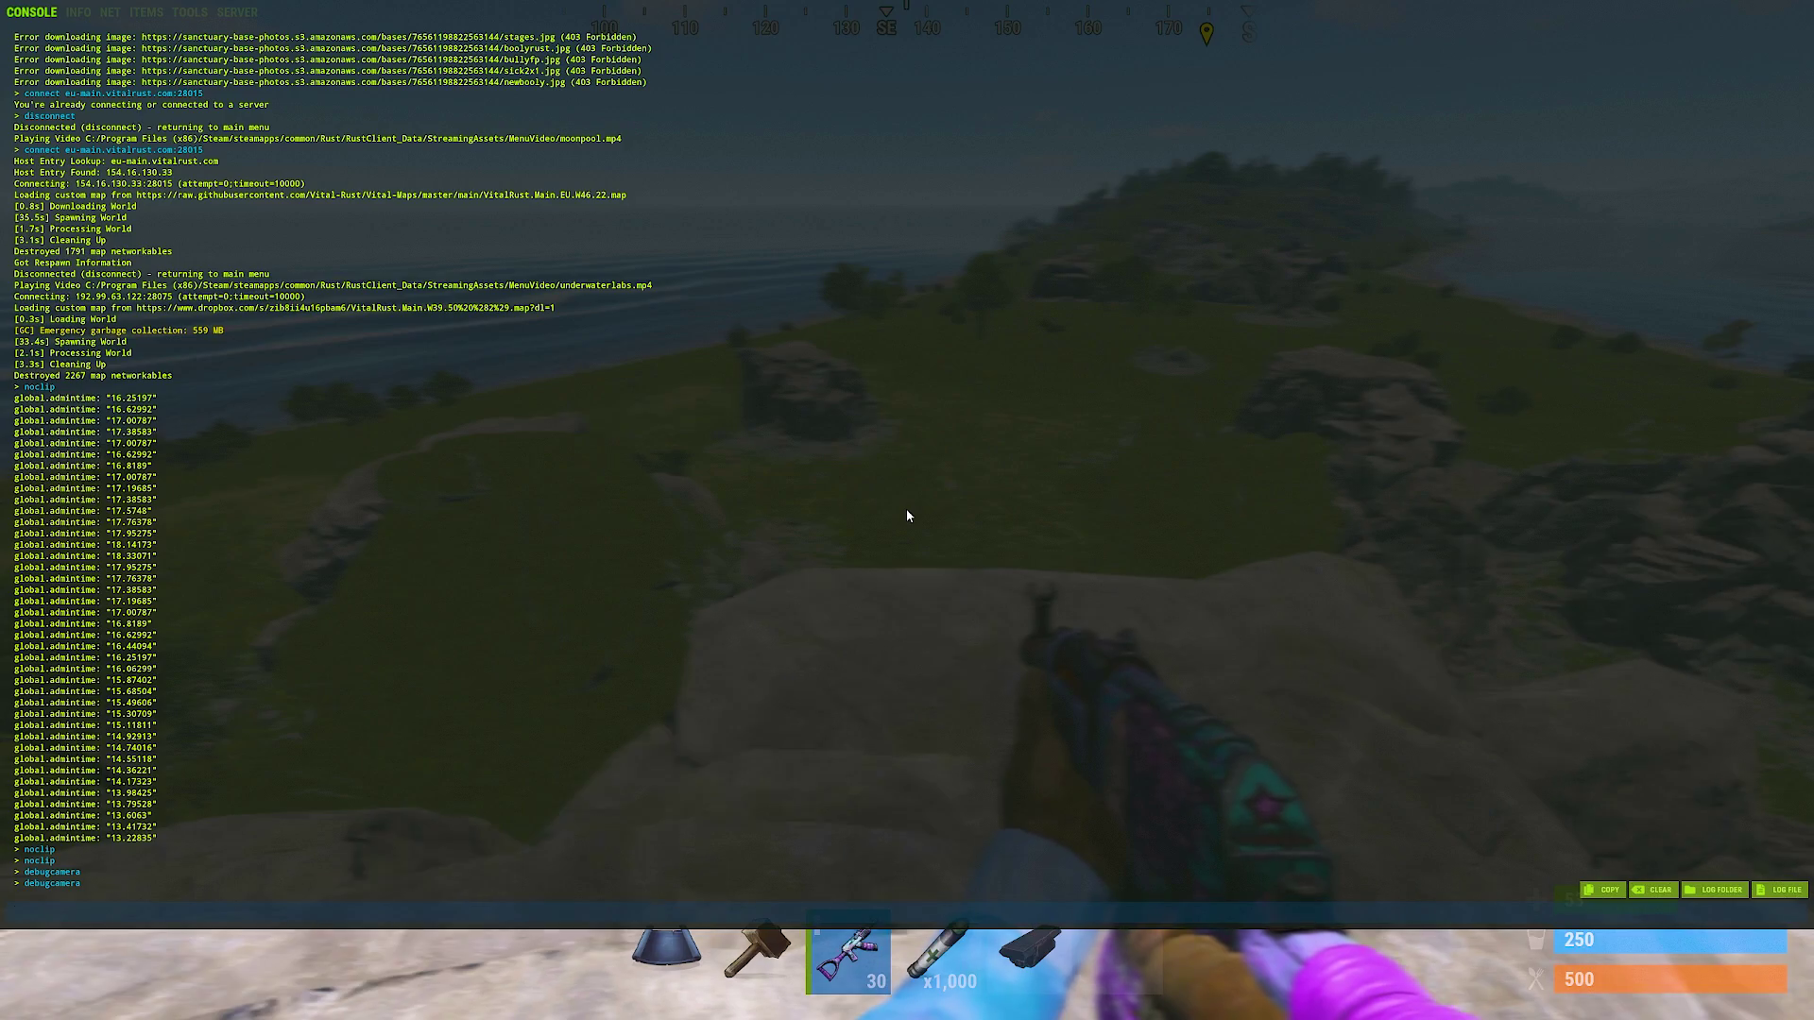
- Record the 'rockscene' demo while firing the rifle from the rock top toward the sea, then stop it
key("F1")
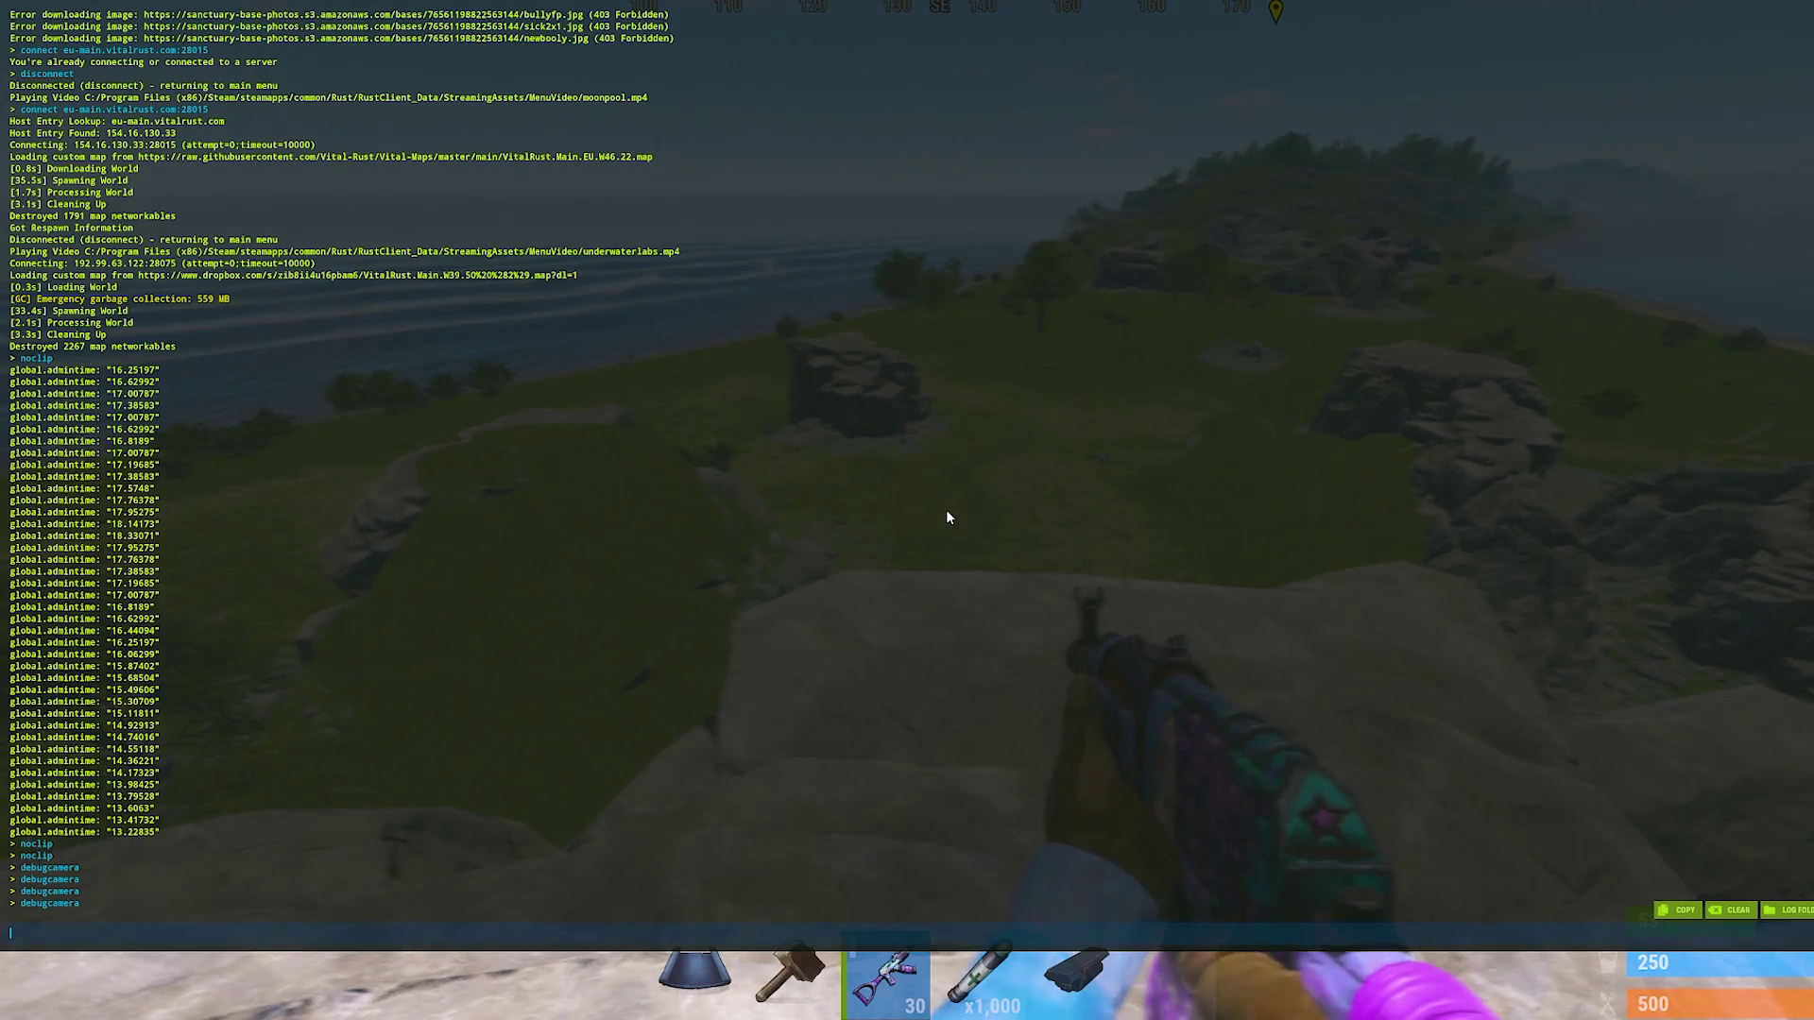
type("demo.re")
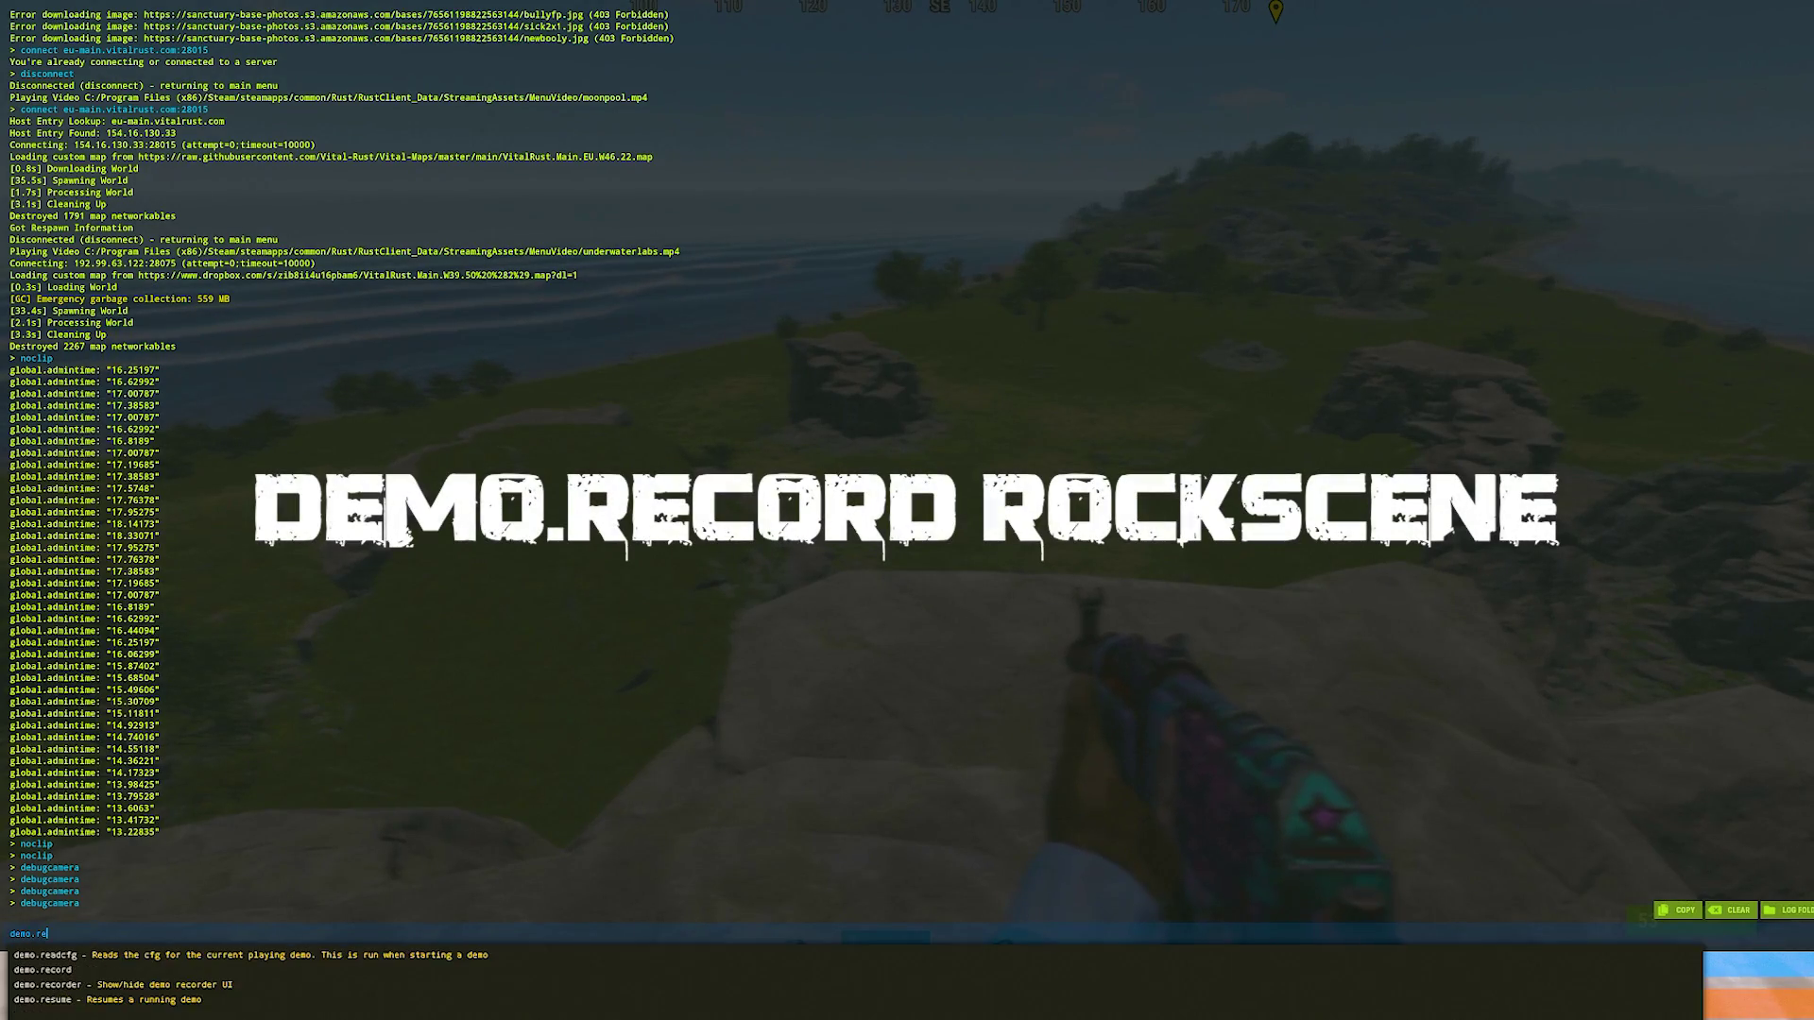
type("cord rockscene")
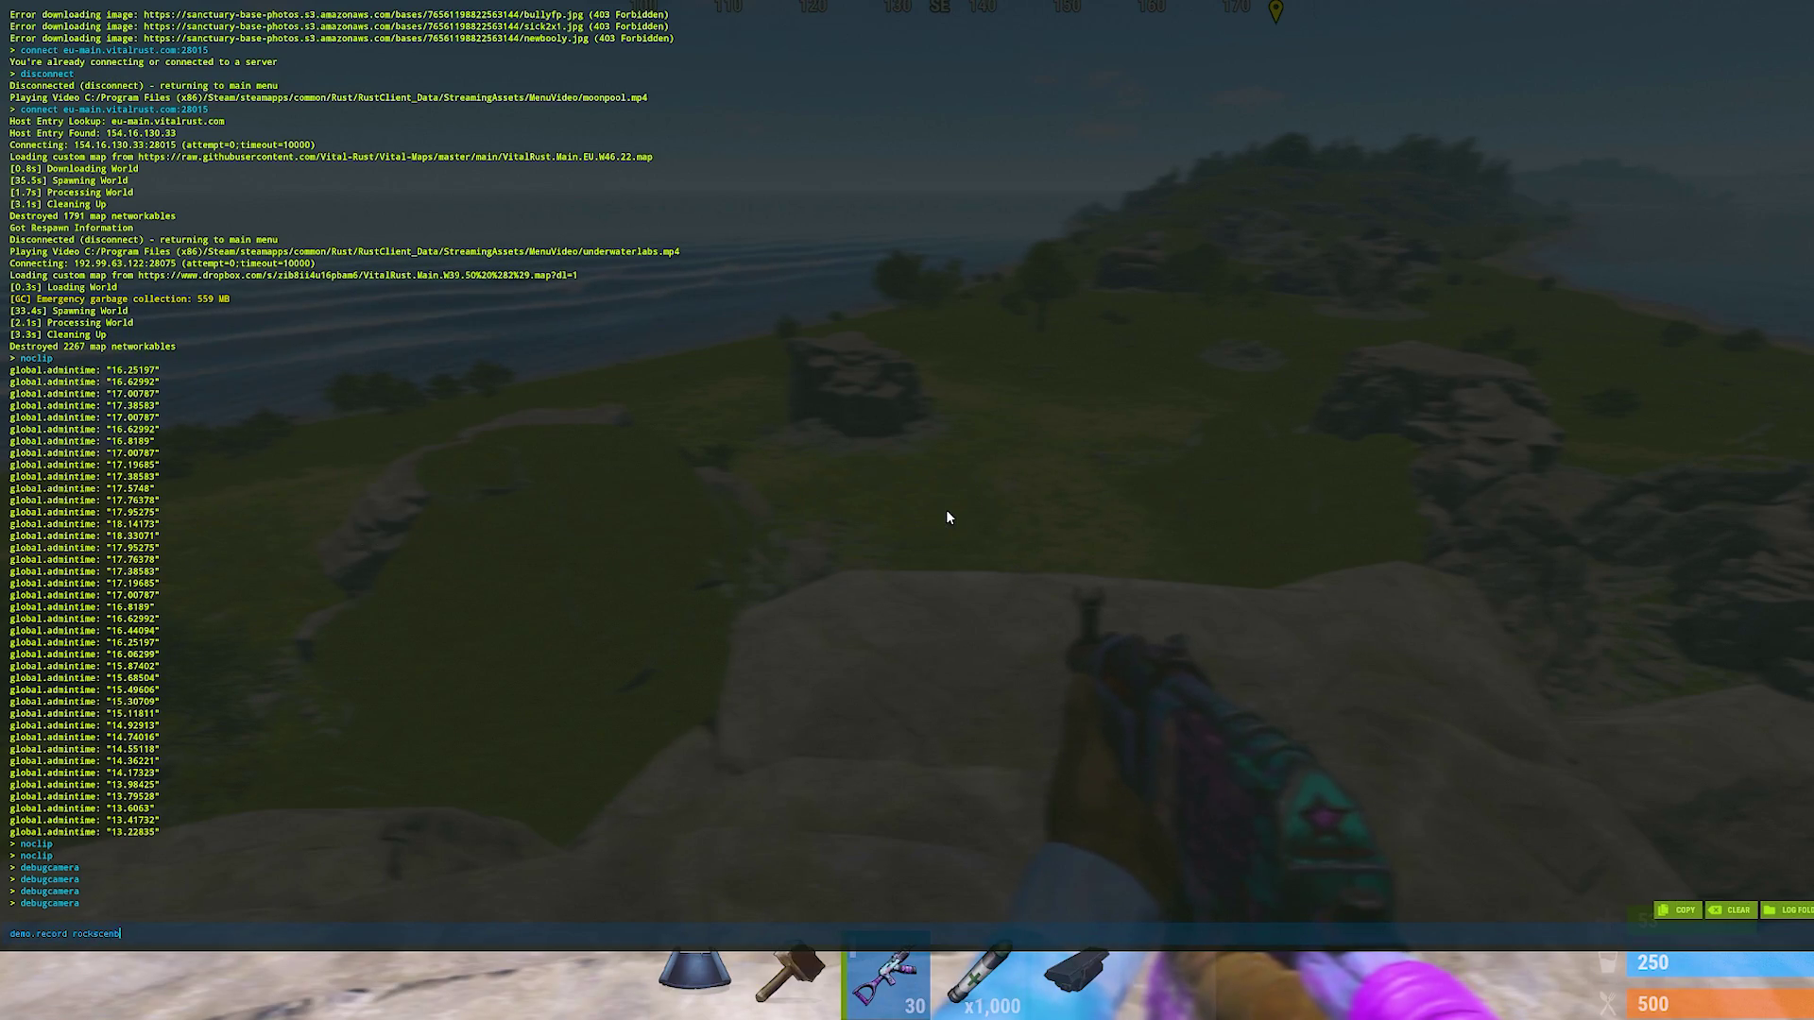
key("Return")
key("F1")
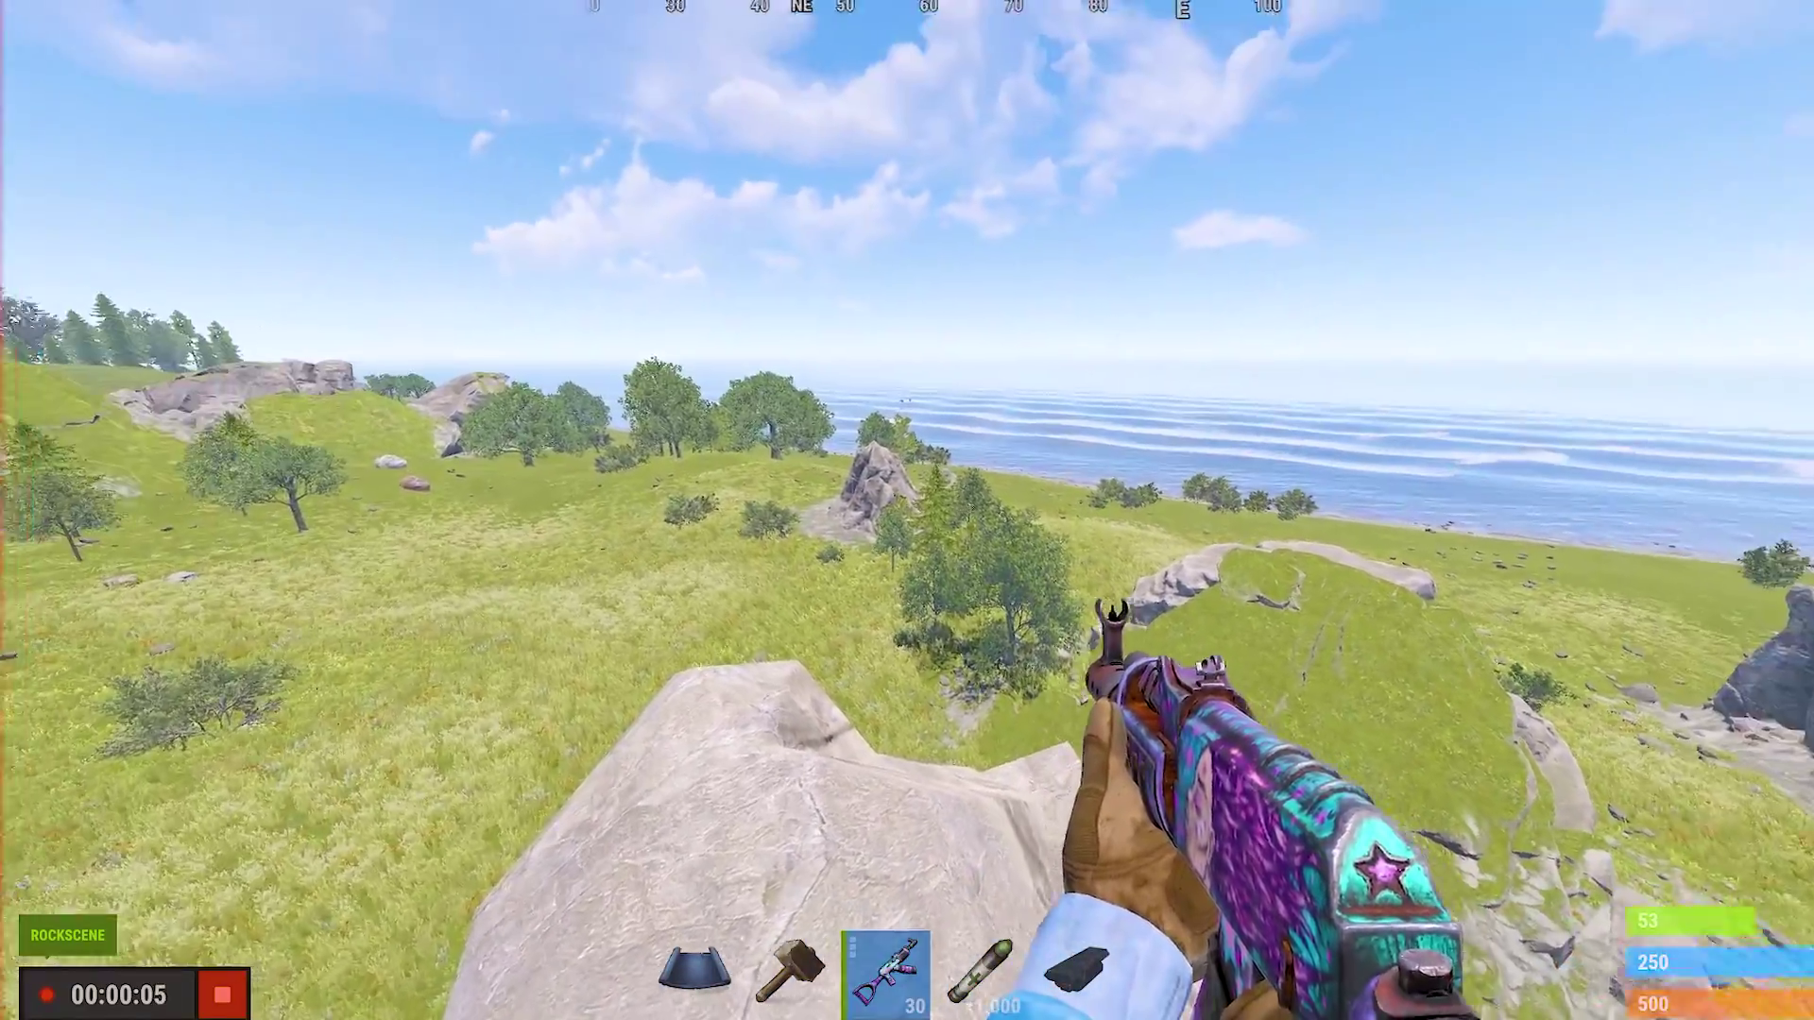
right_click(907, 510)
left_click(907, 511)
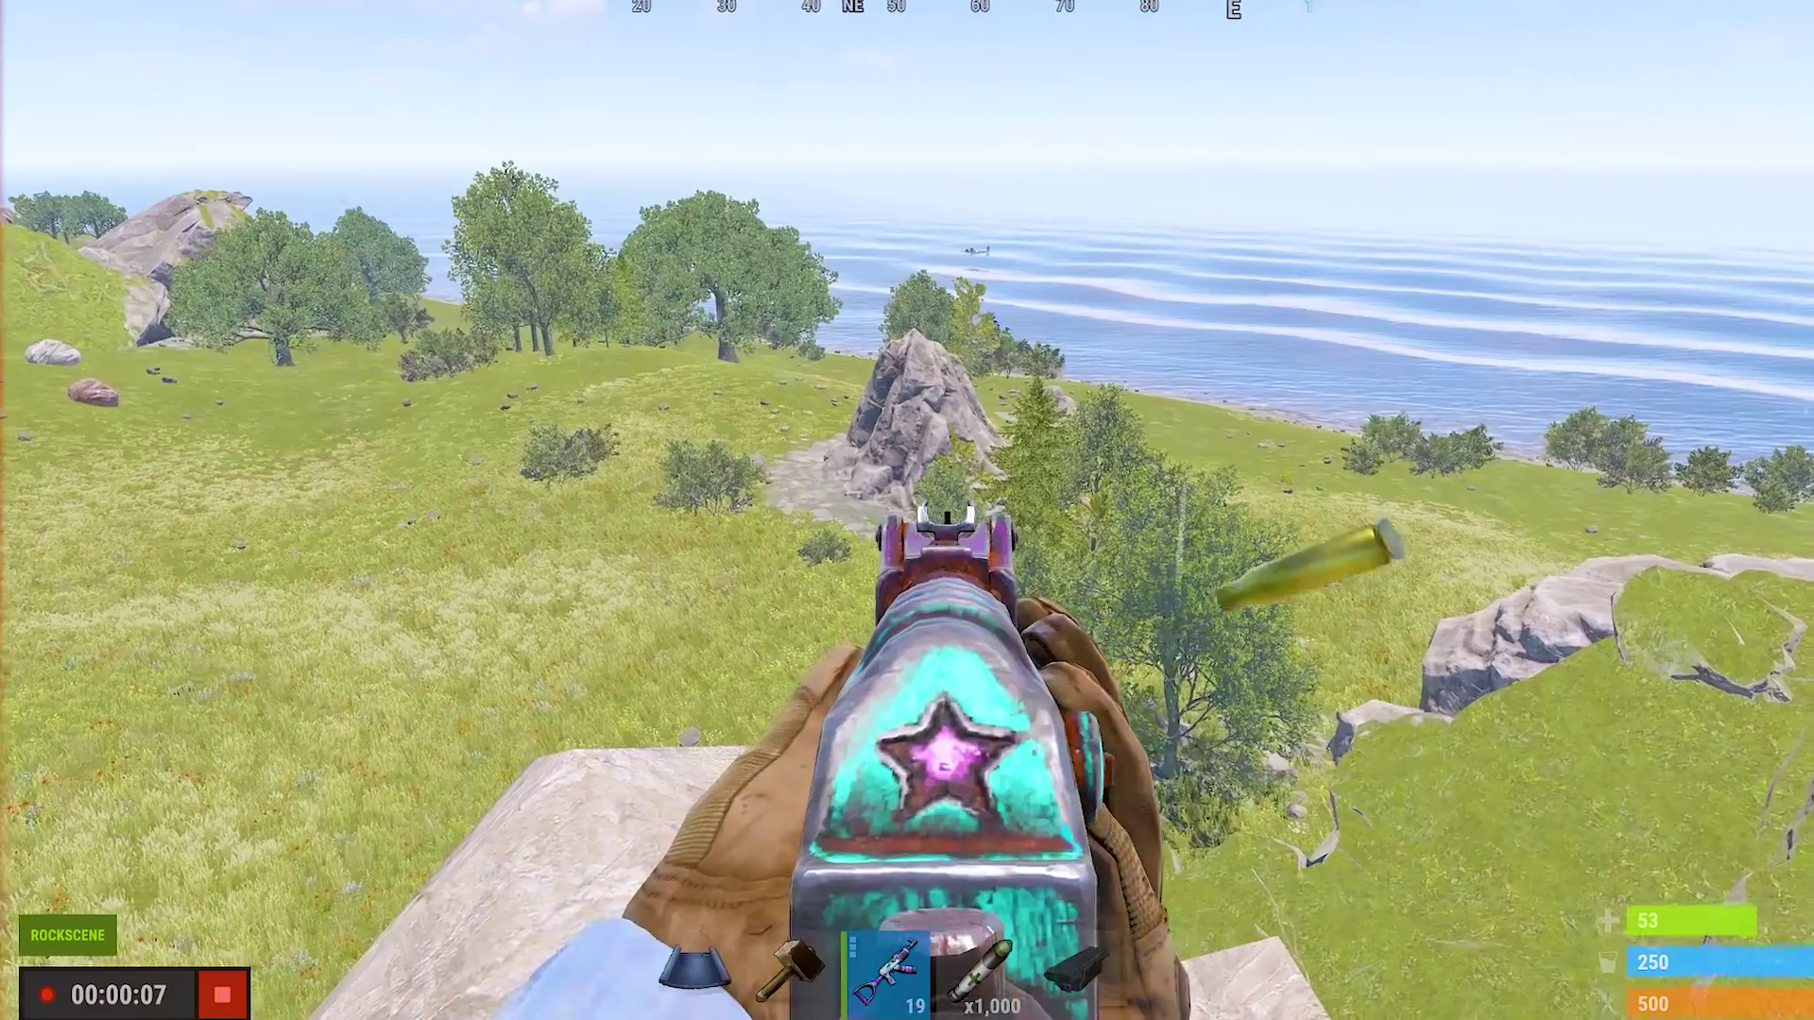
left_click(907, 510)
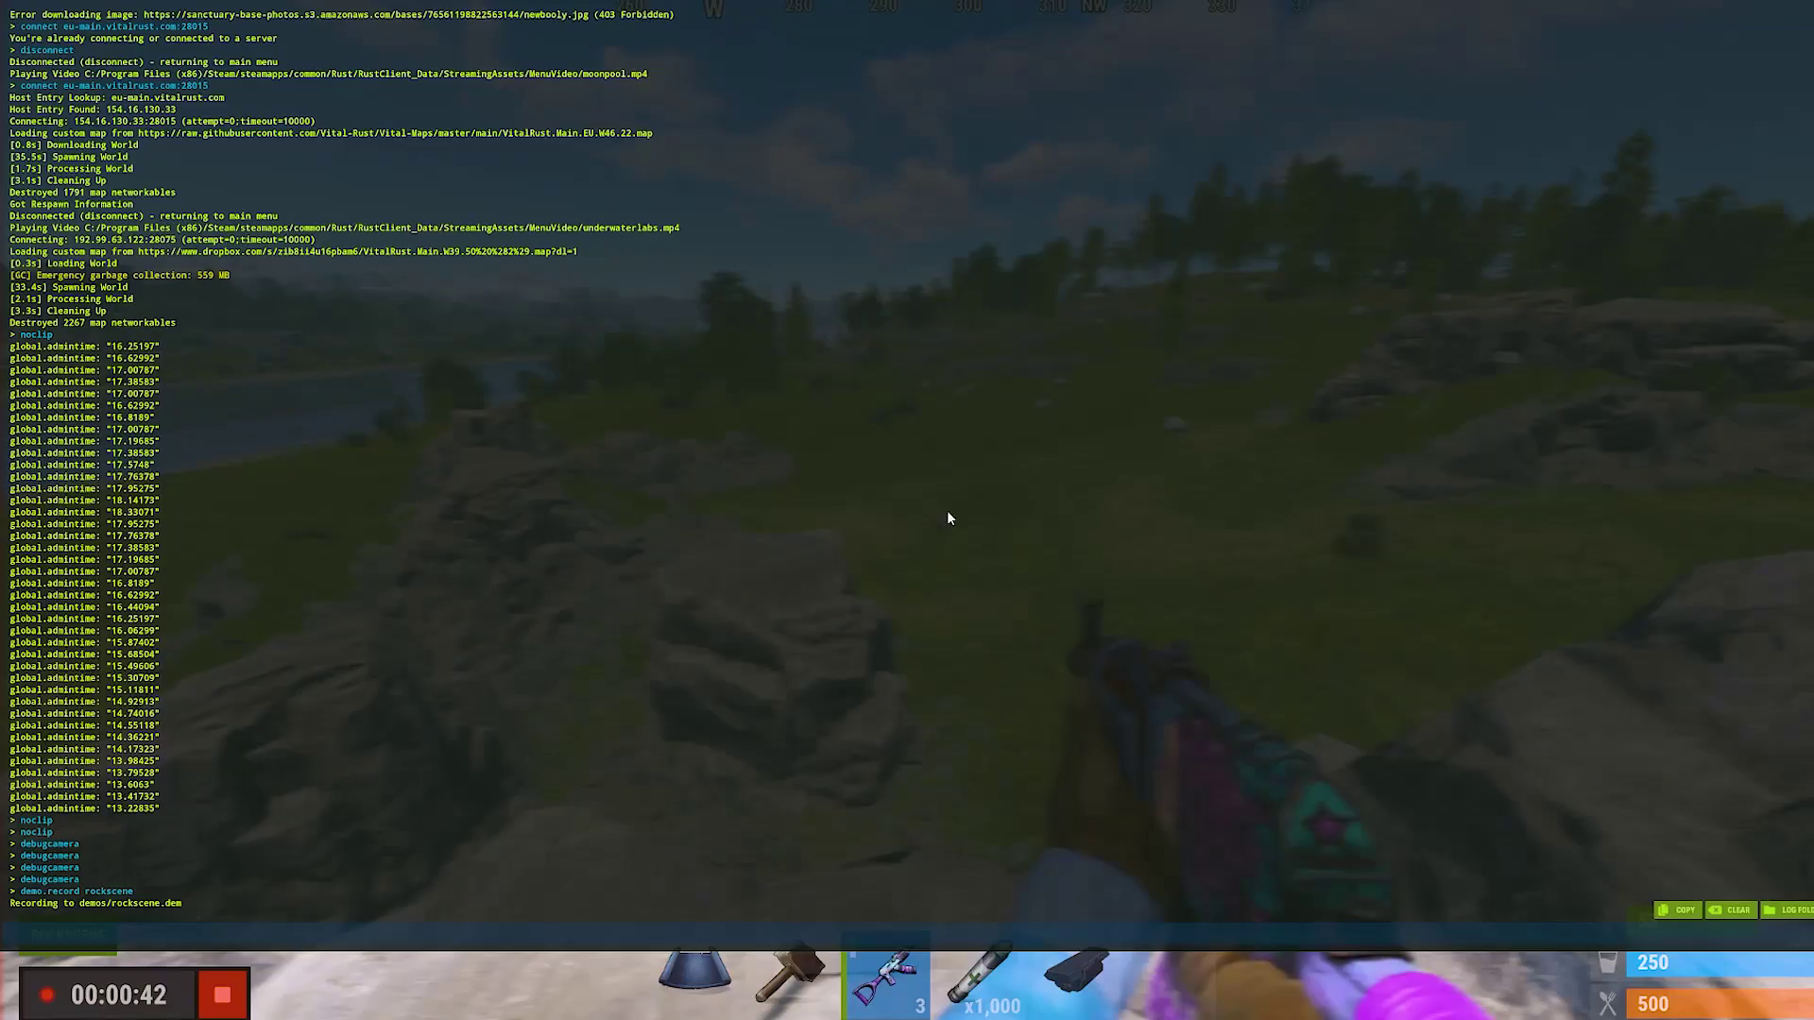
type("stop")
key("Return")
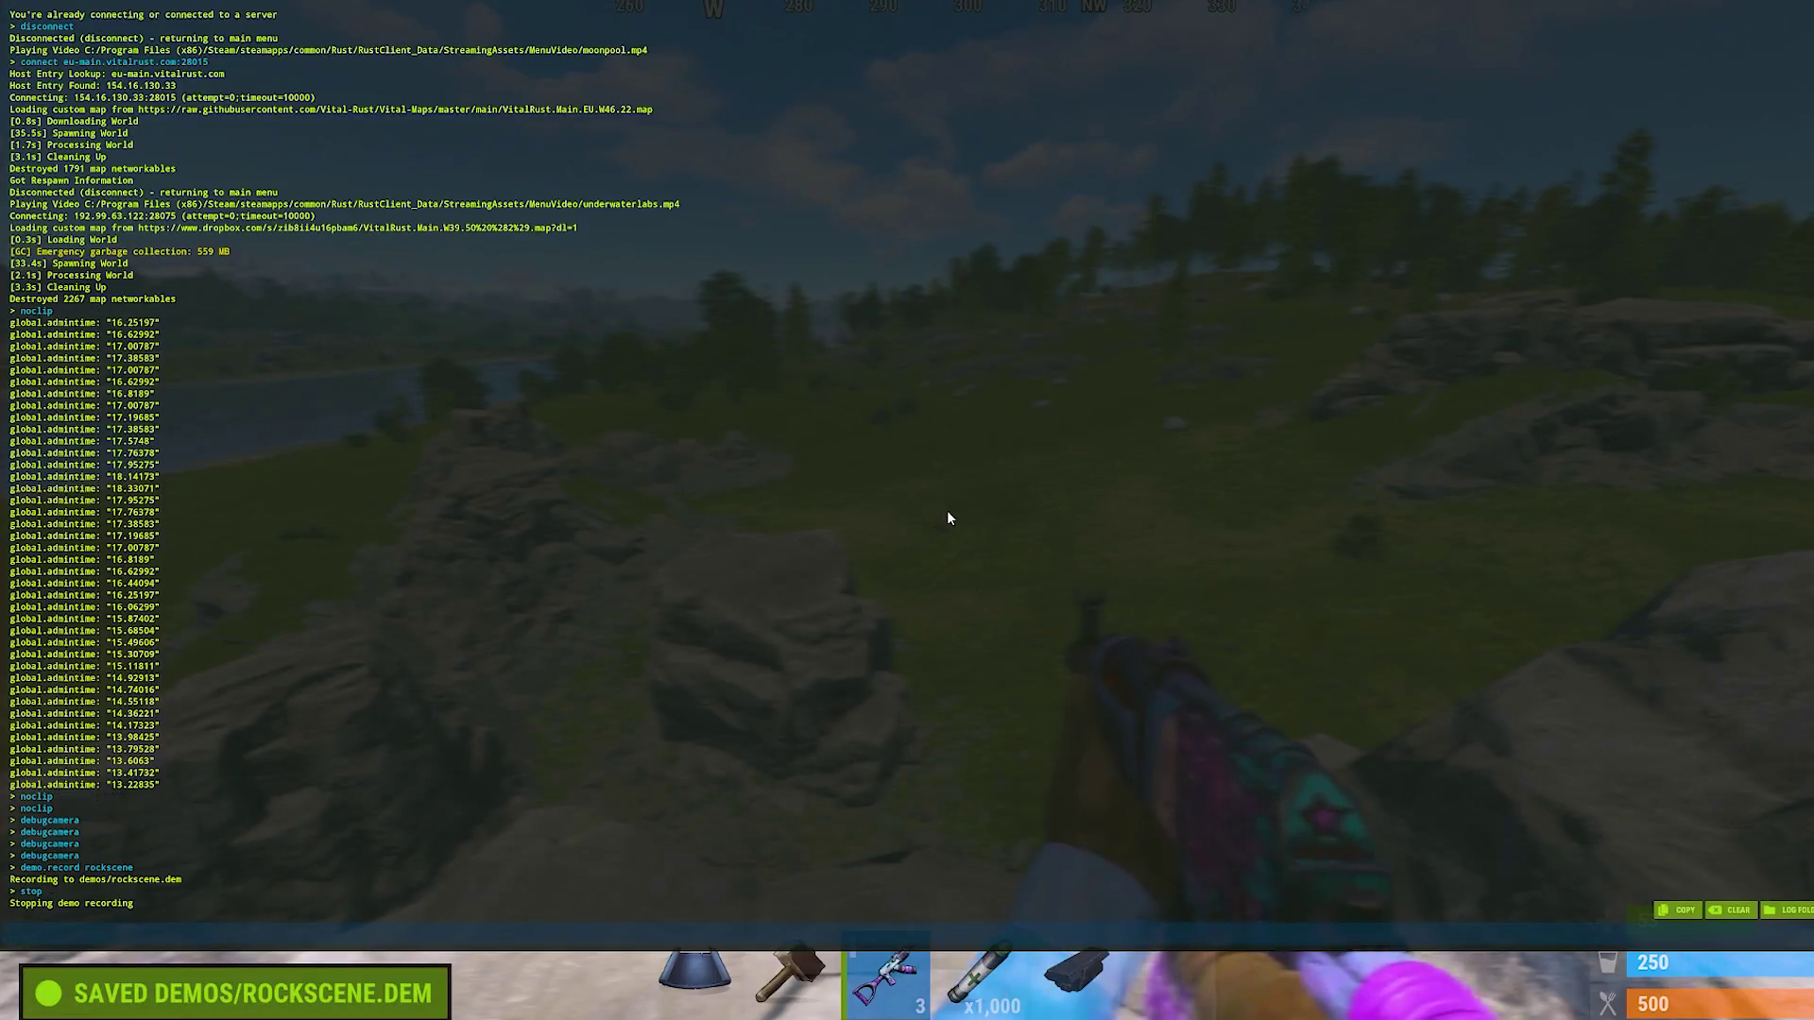
- Disconnect from the server back to the main menu
key("F1")
key("F1")
type("dis")
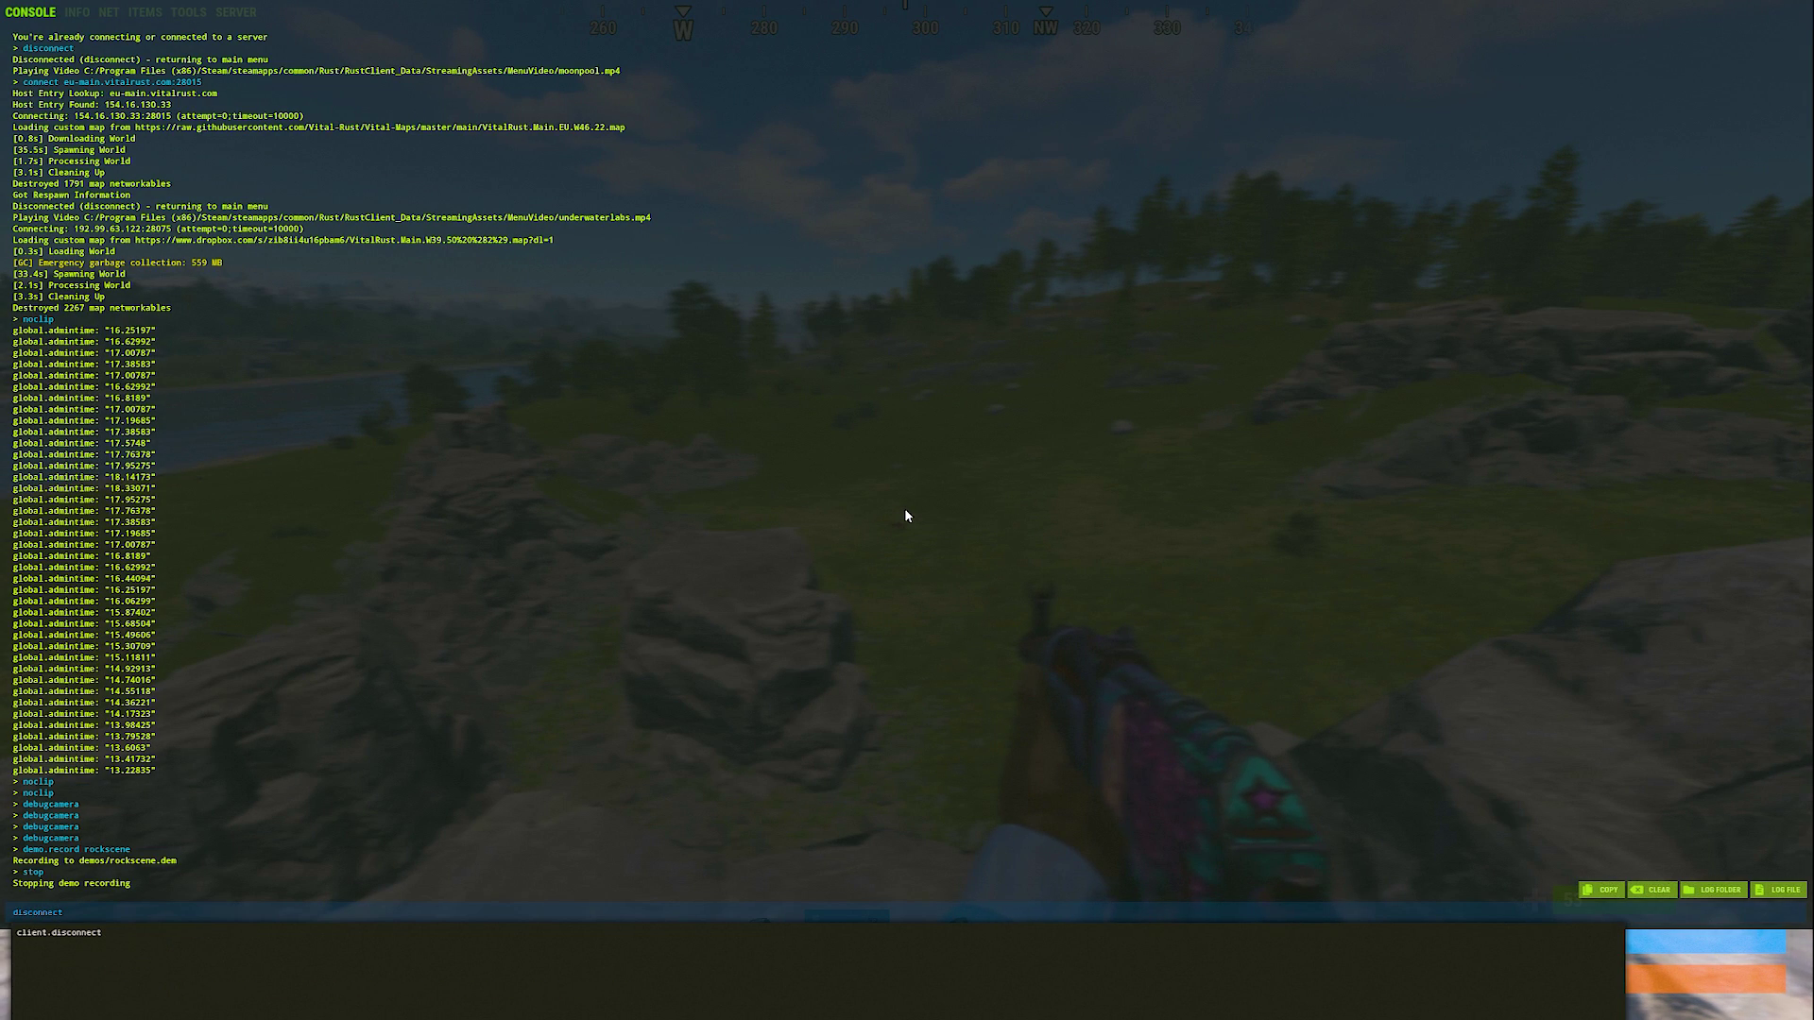
type("connect")
key("Return")
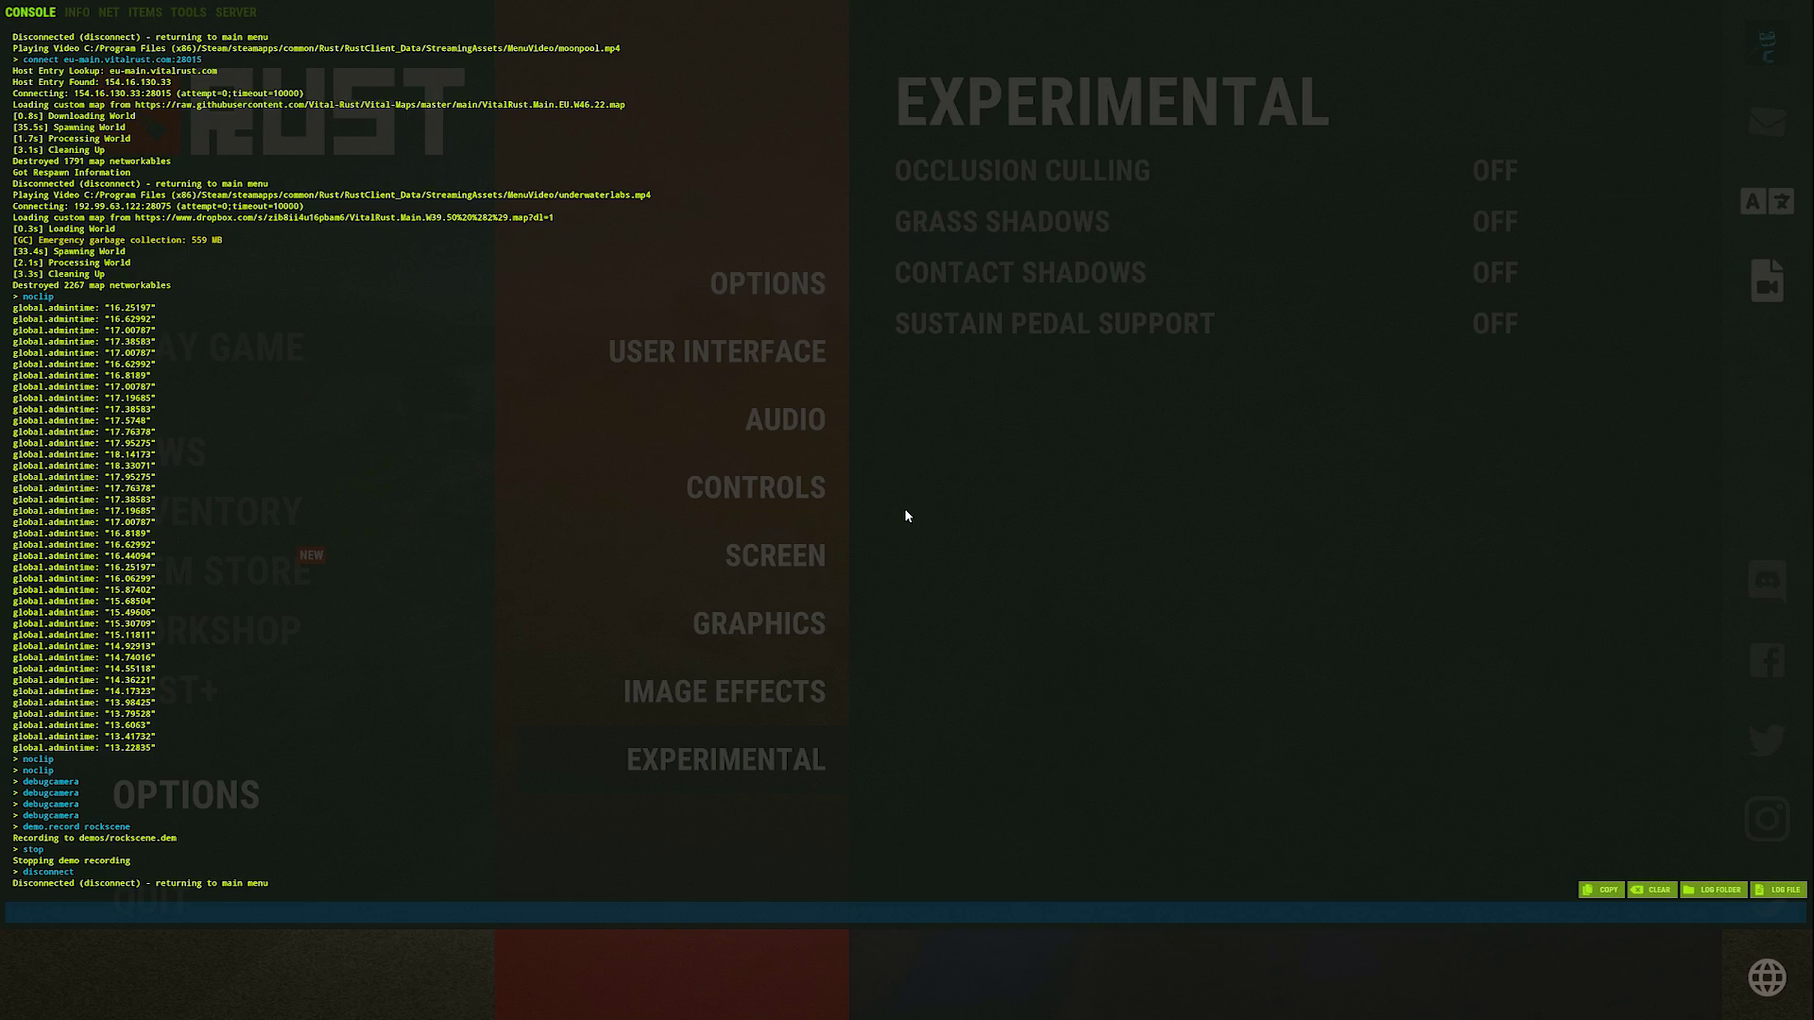
- Start playback of the rockscene demo from the demo list
key("F1")
left_click(1776, 288)
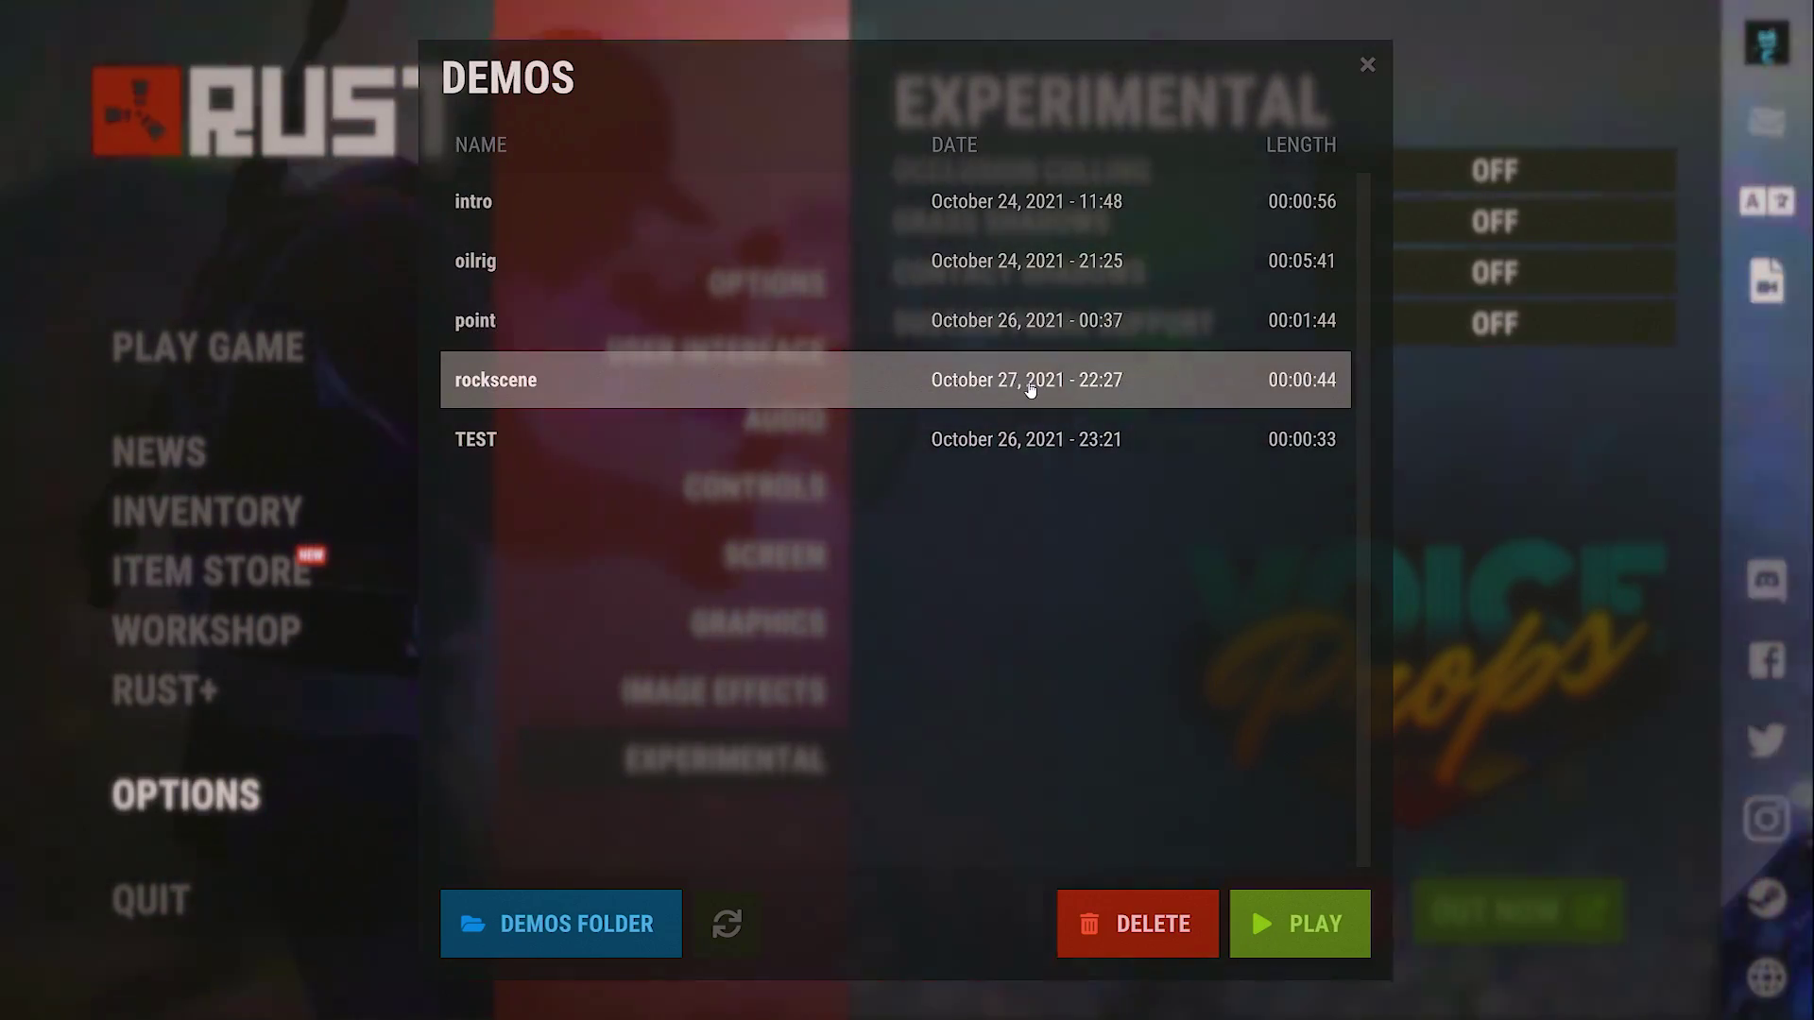
left_click(1029, 389)
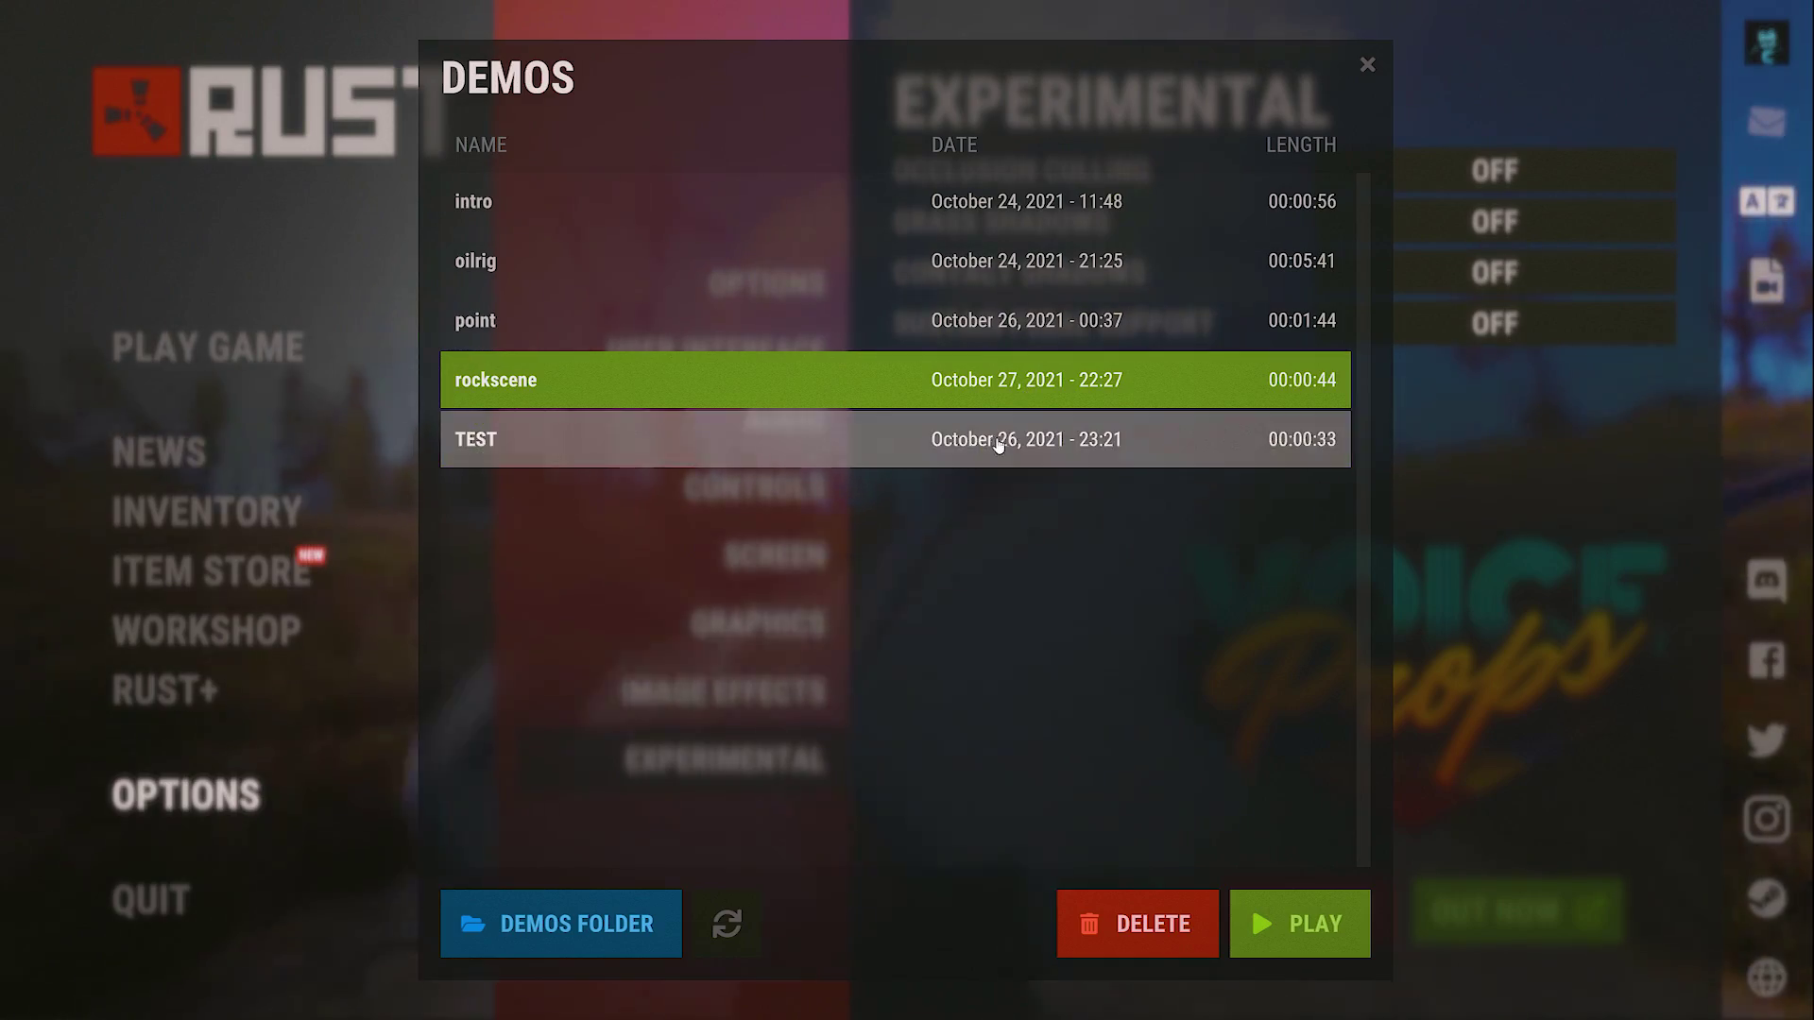
left_click(1271, 927)
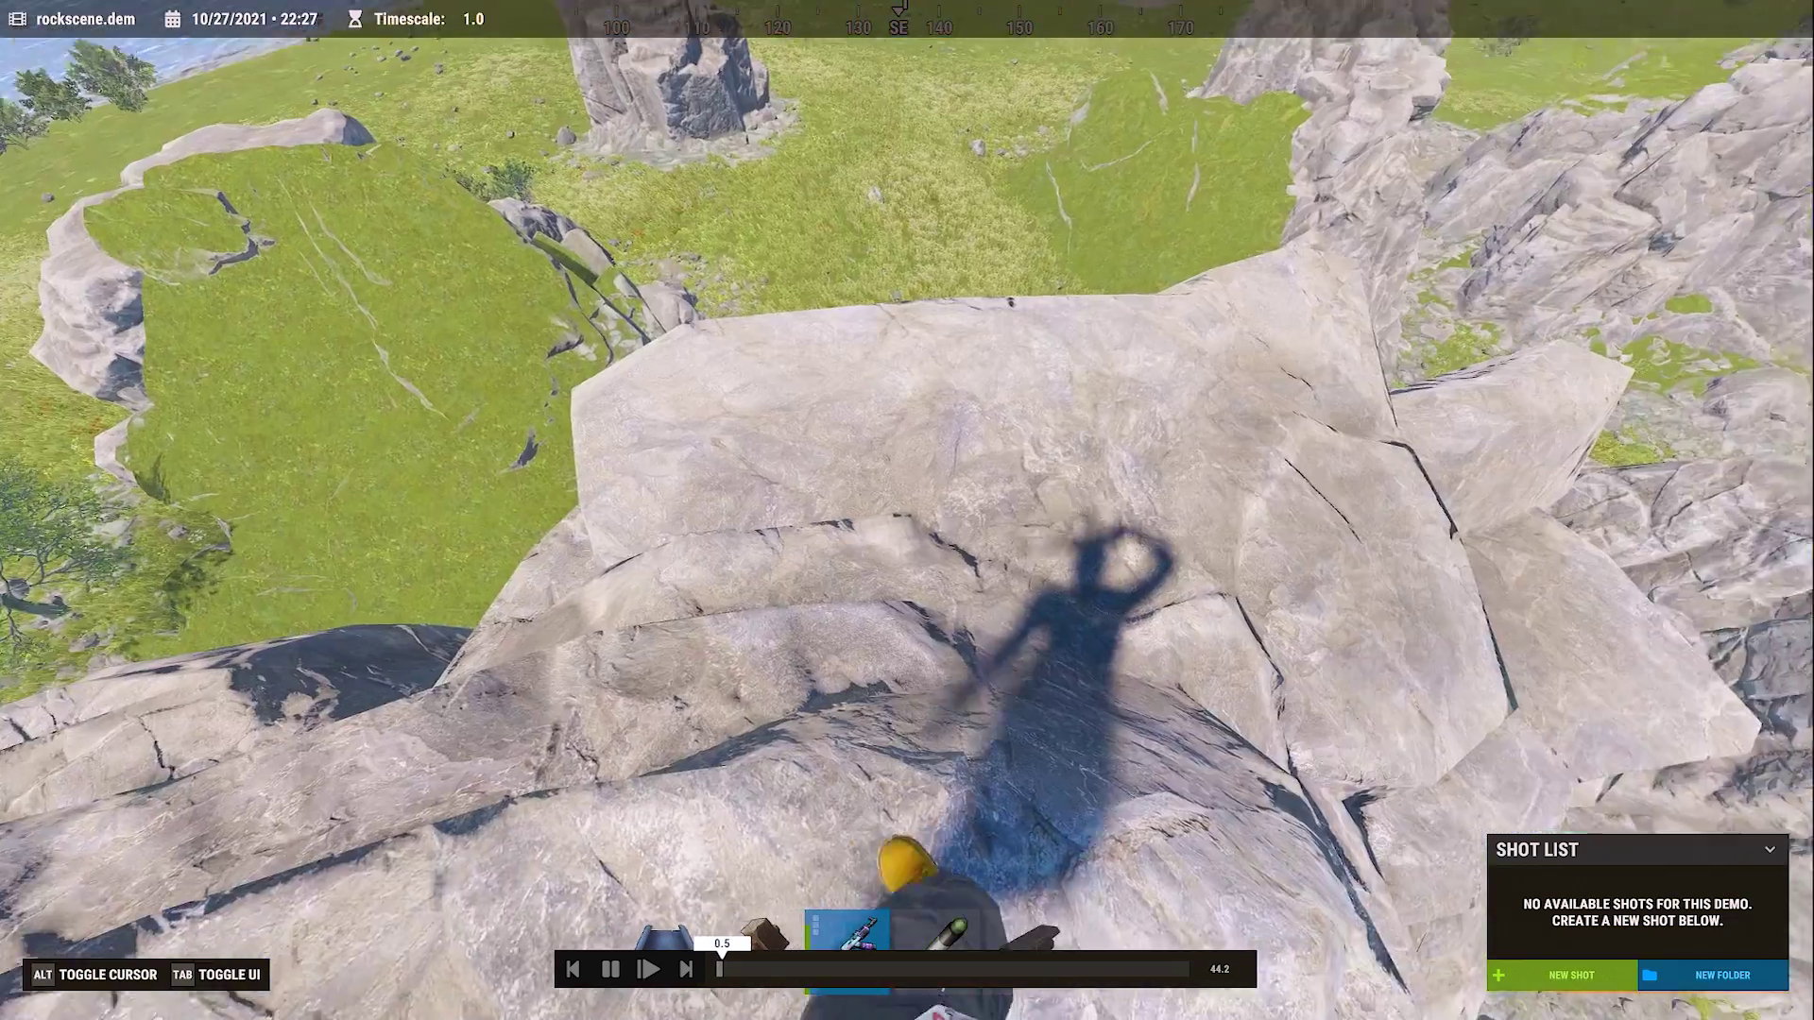
- Pause the demo playback with demo.timescale 0
key("F1")
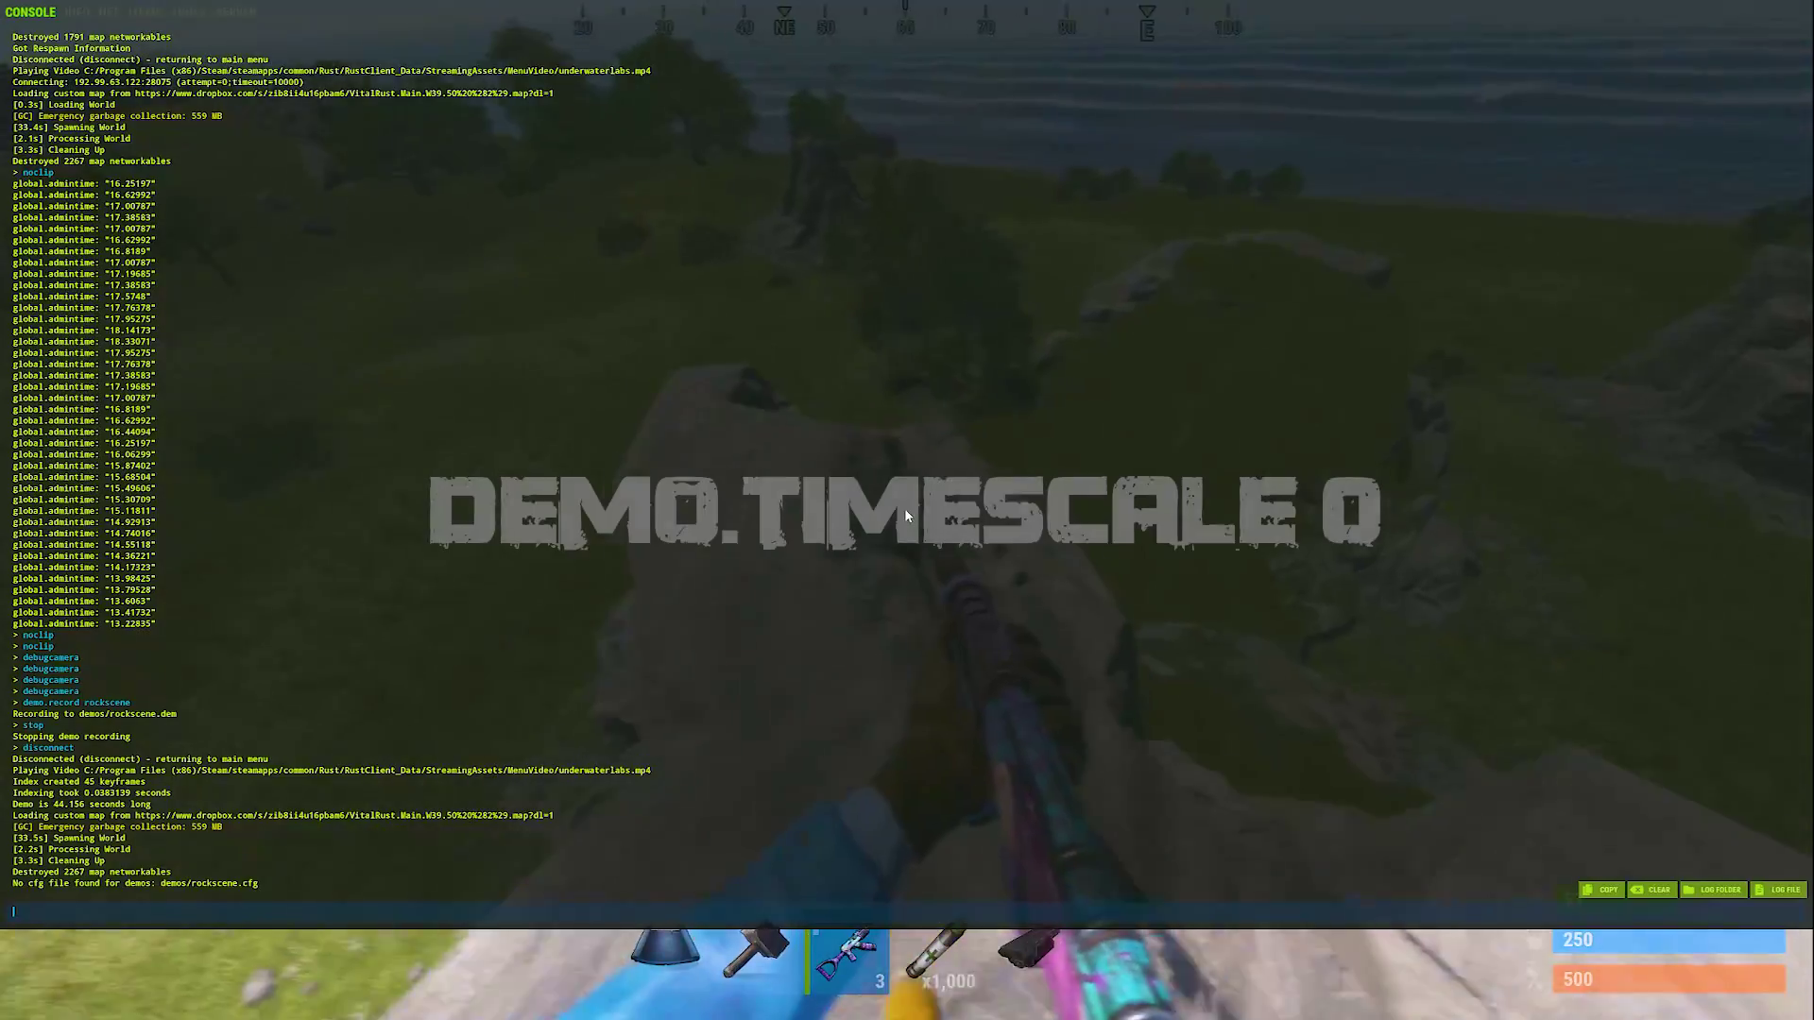
type("demo.time")
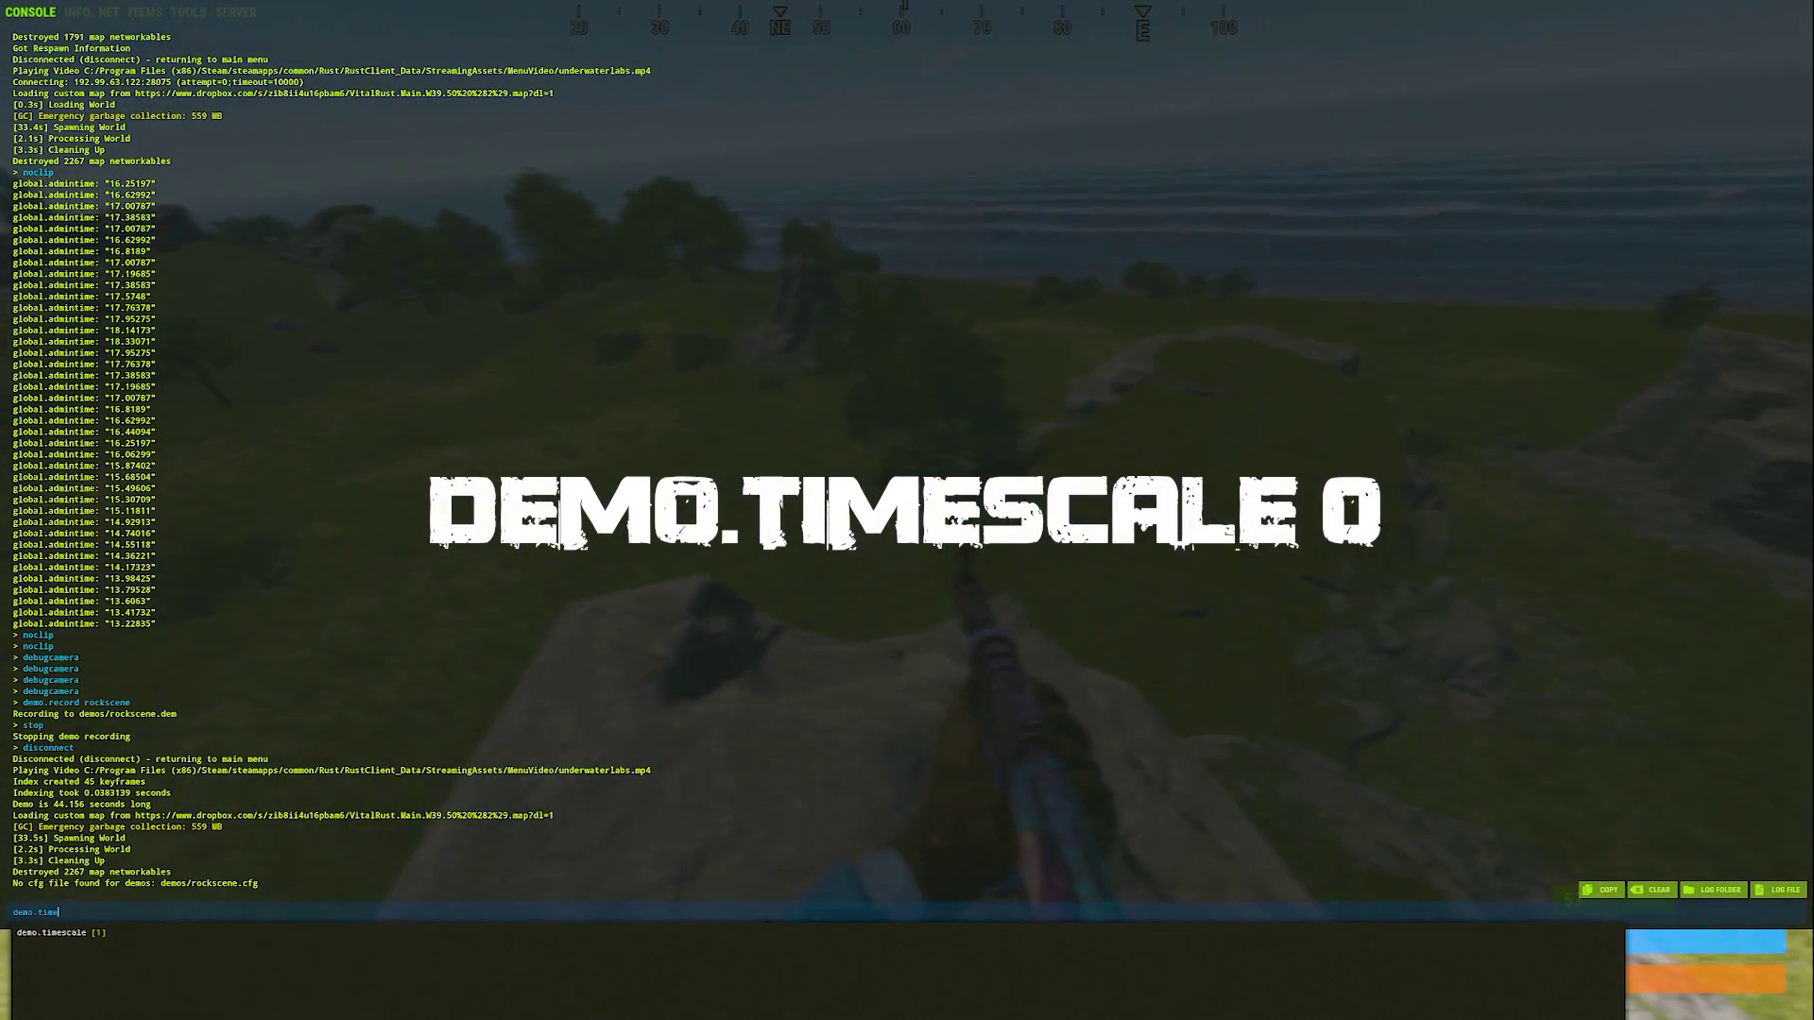
type("scale 0")
key("Return")
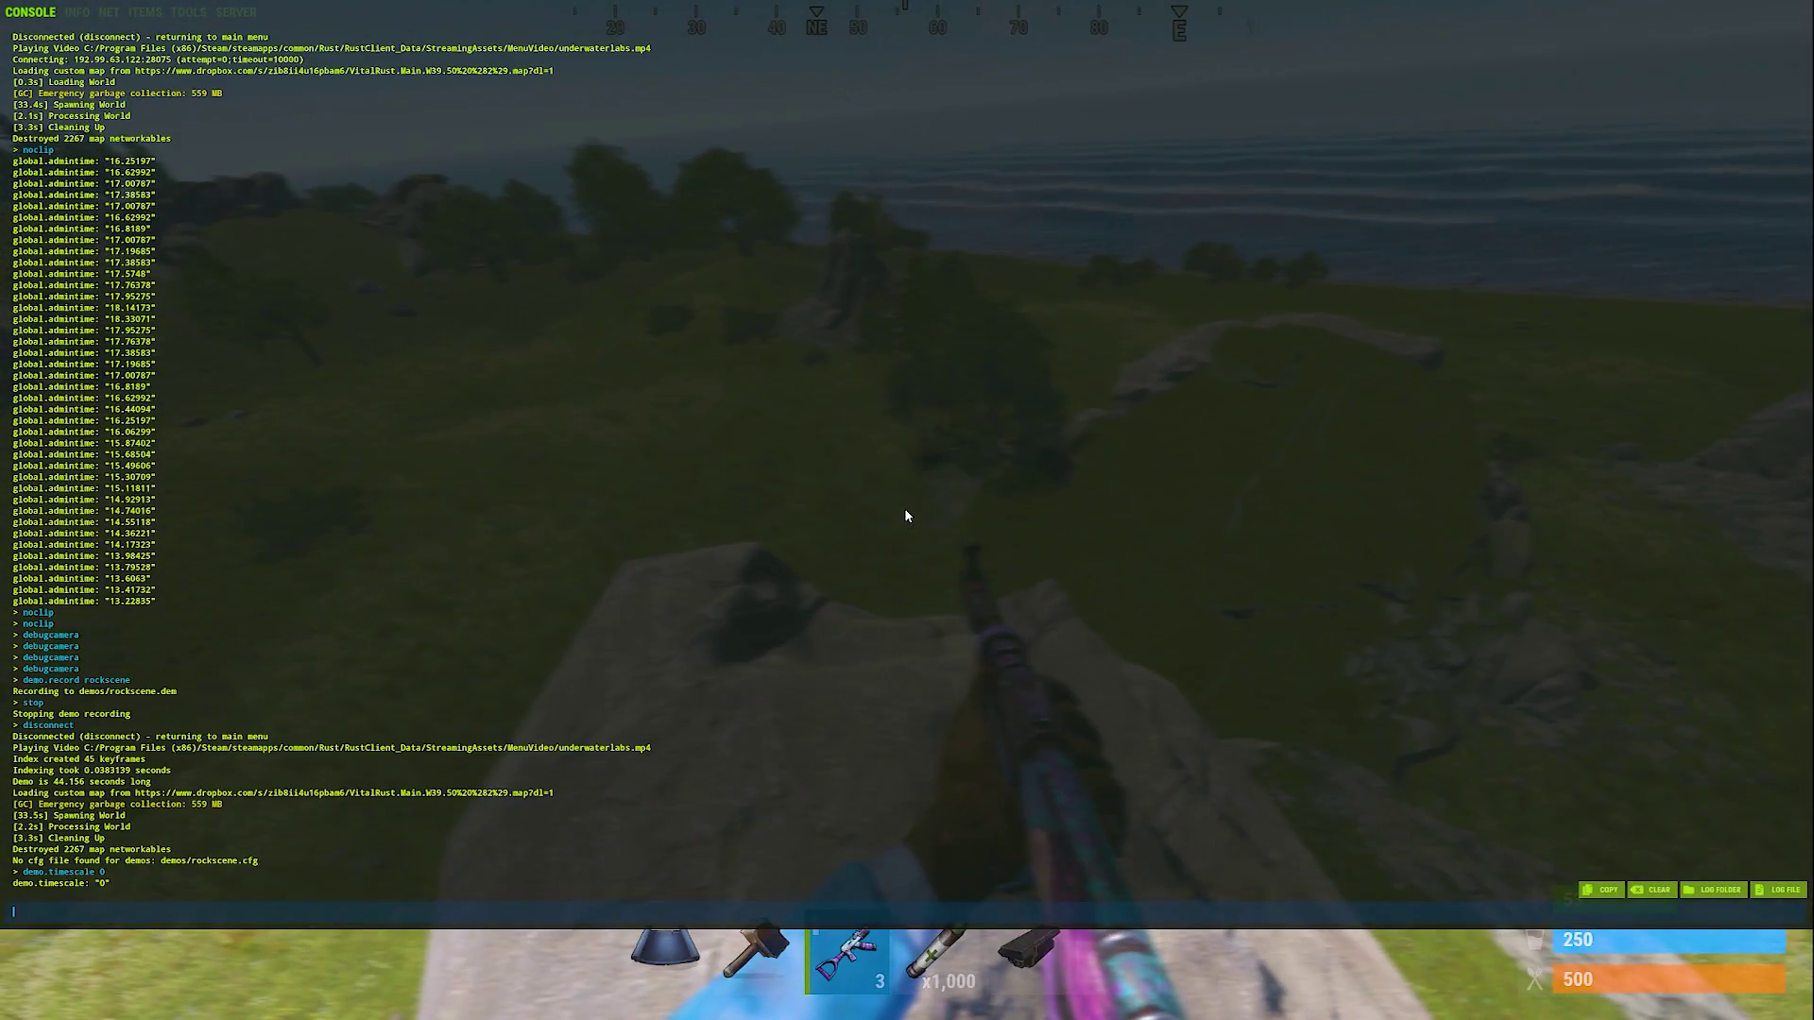
key("F1")
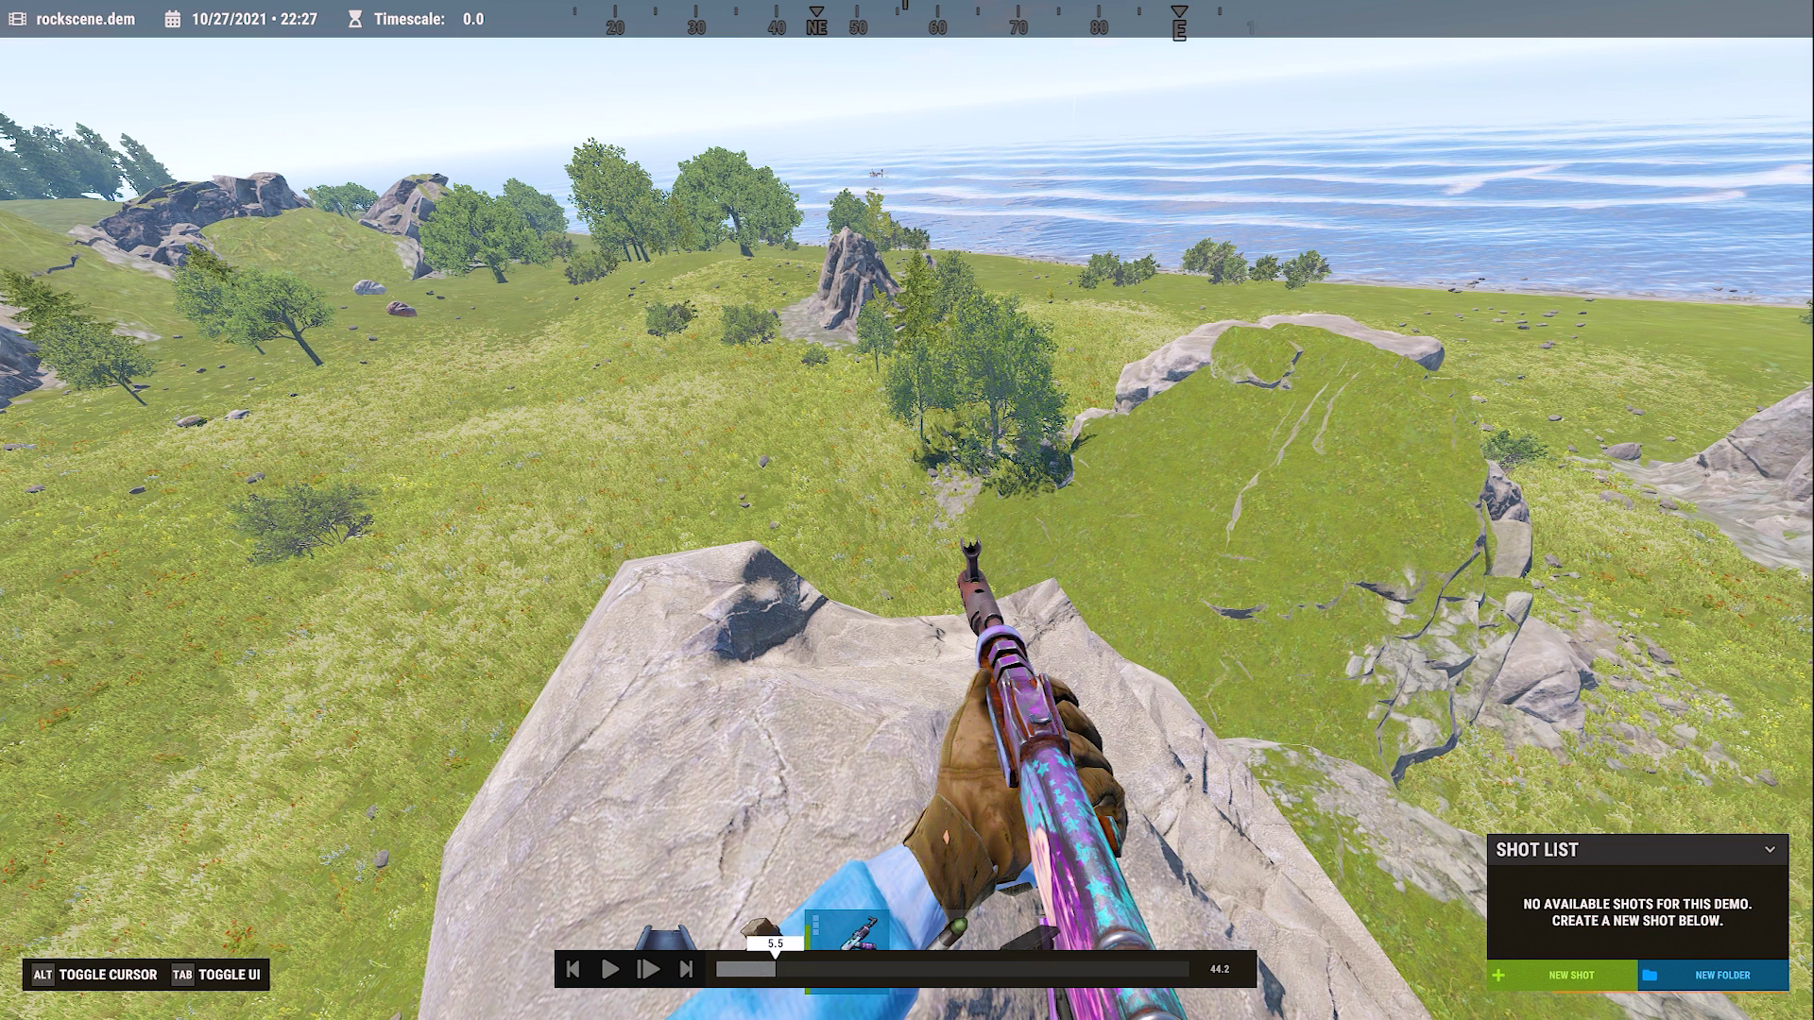
- Hide the demo interface with demo.hud 0 and enter demo.timescale 0.5
key("F1")
type("demo.hud 0")
key("Return")
key("F1")
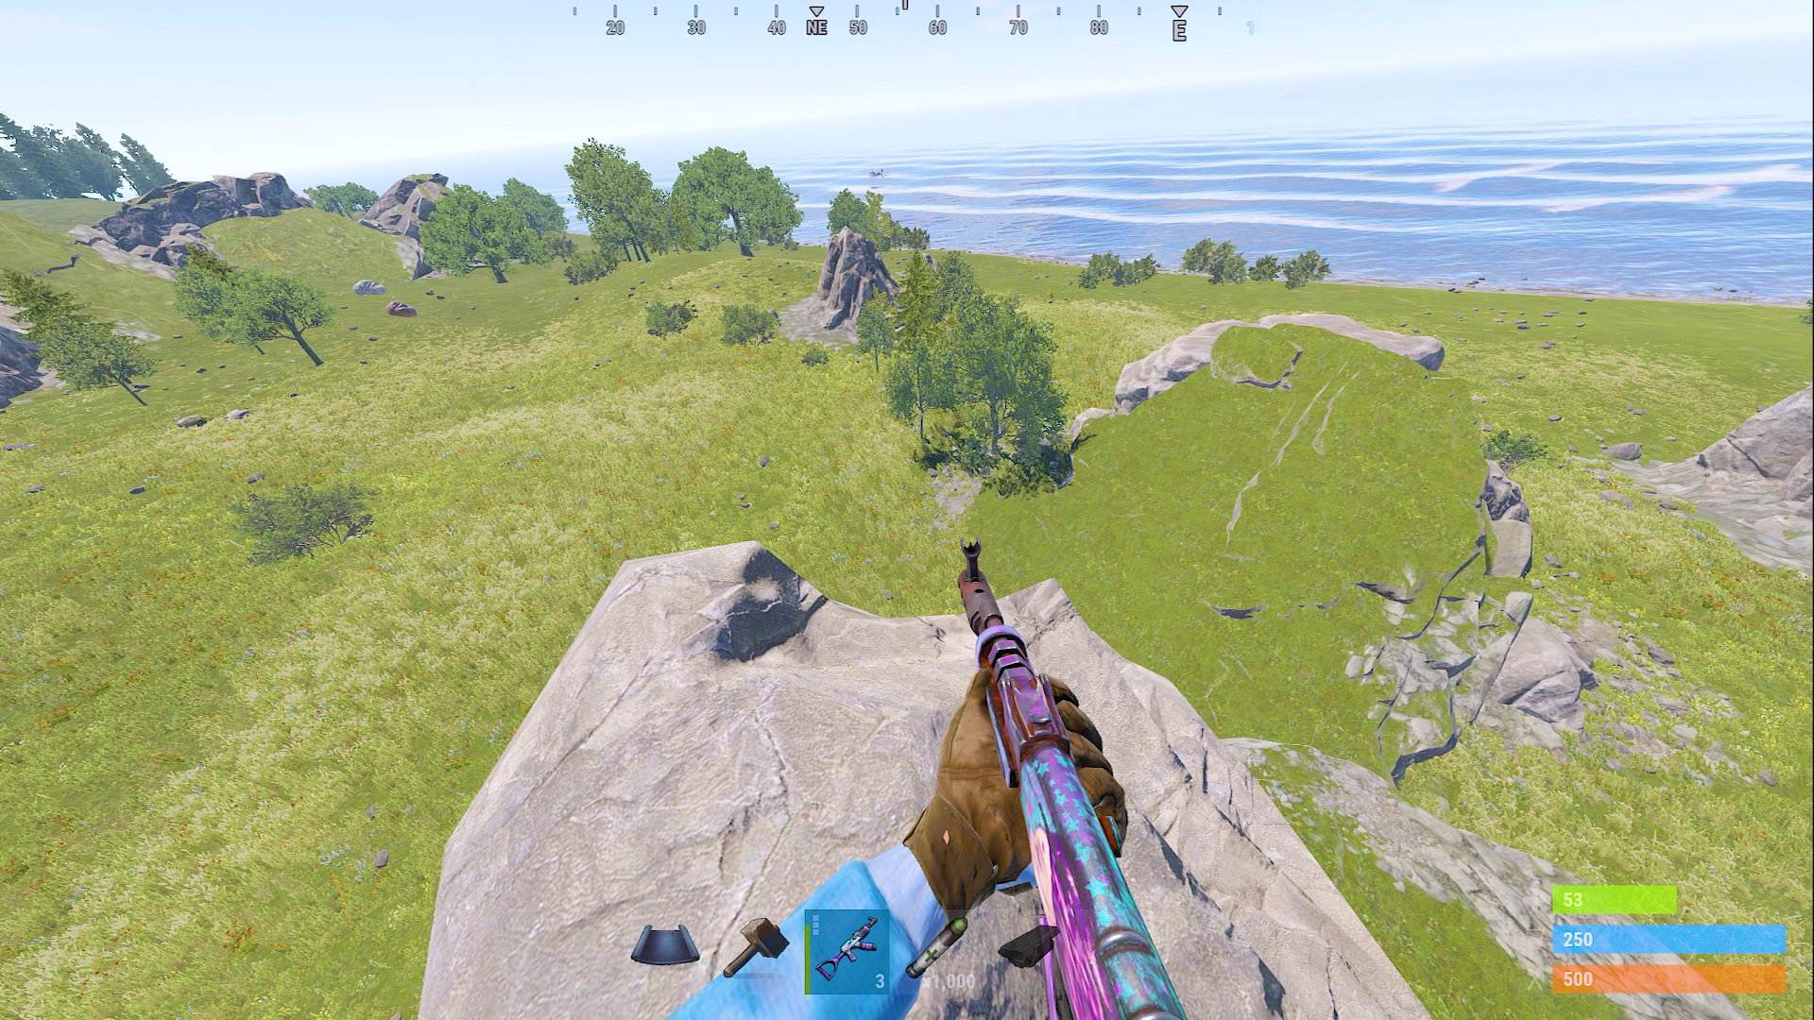
key("F1")
type("demo.timescale ")
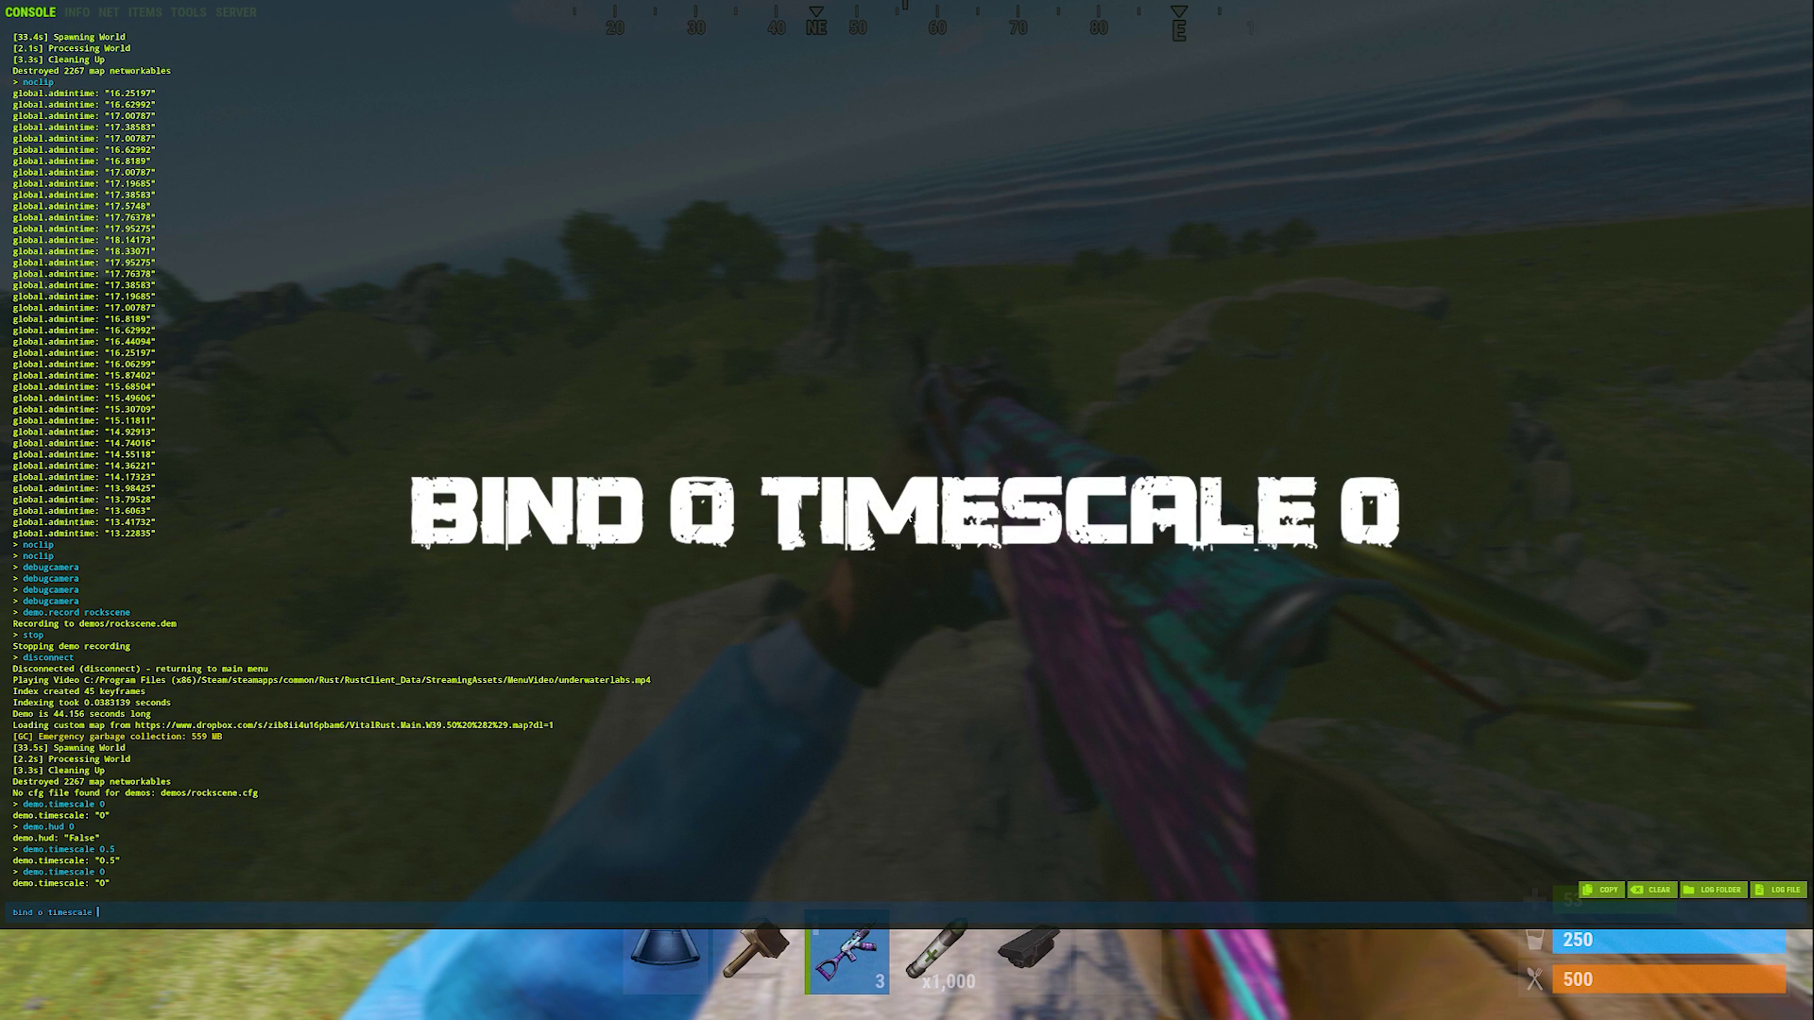
- Bind o to freeze the demo (timescale 0) and p to resume it (timescale 1), then resume playback
key("Return")
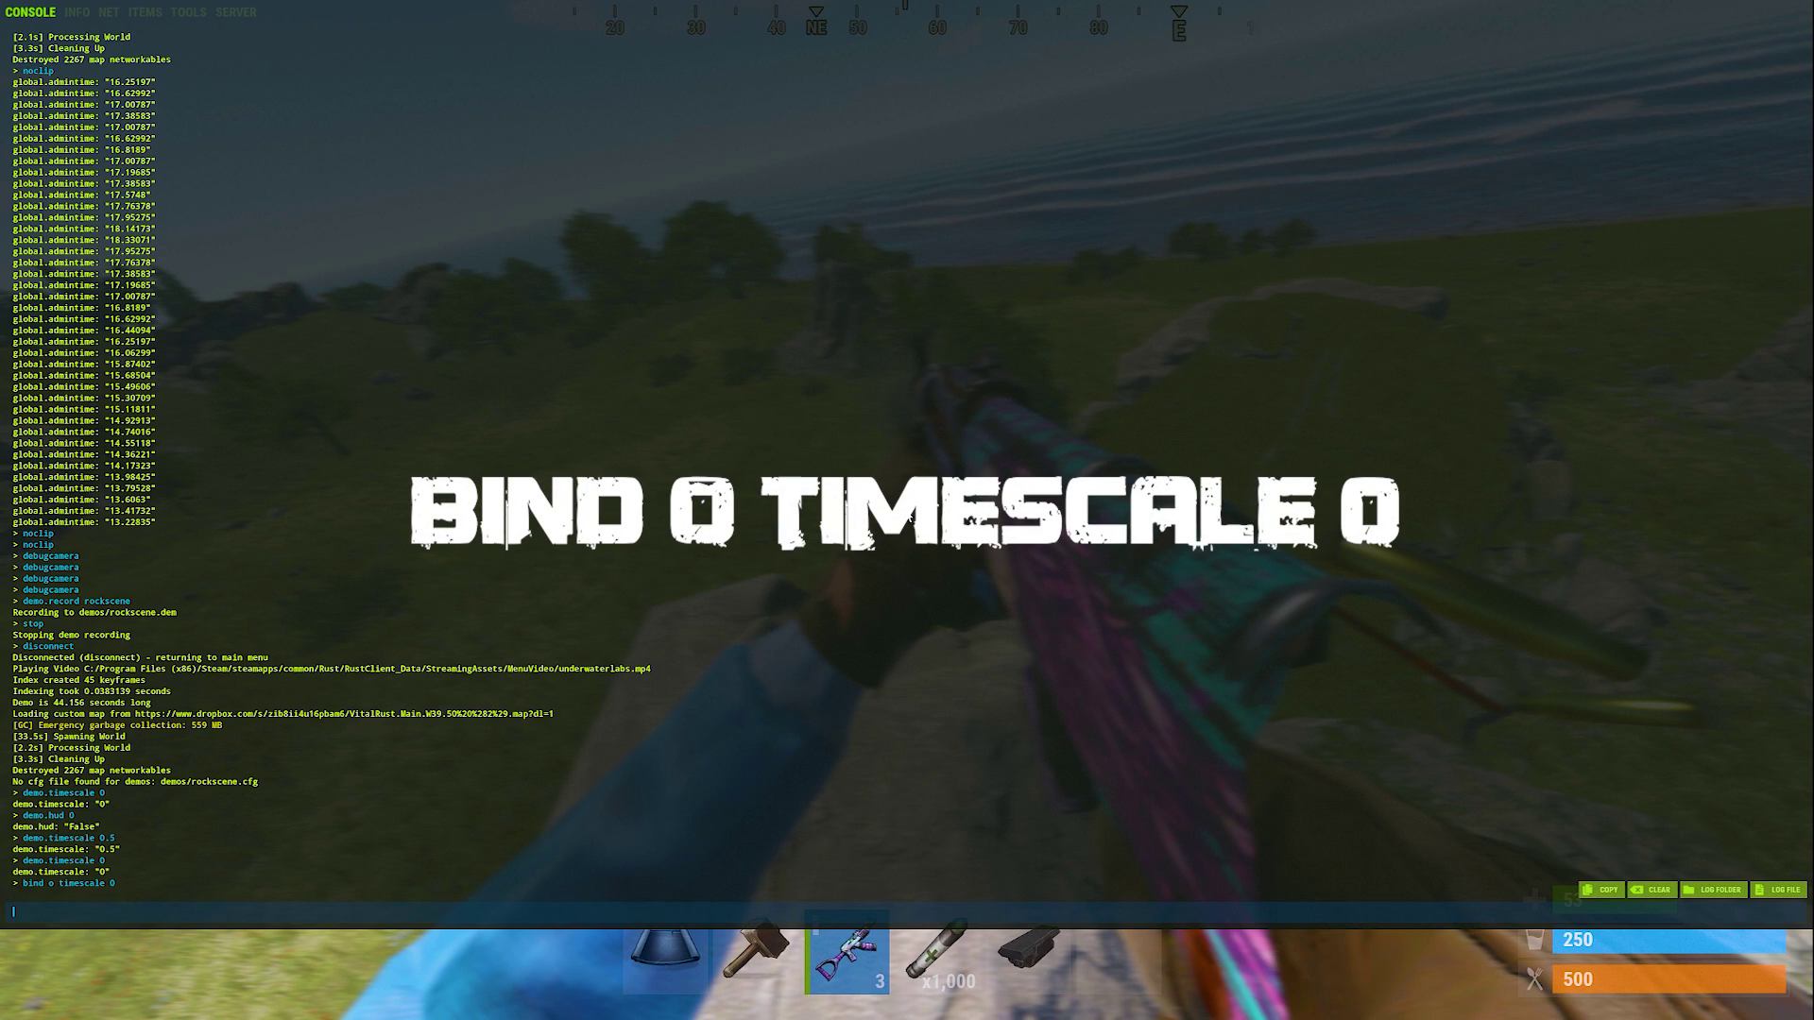
type("bind p timescale 1")
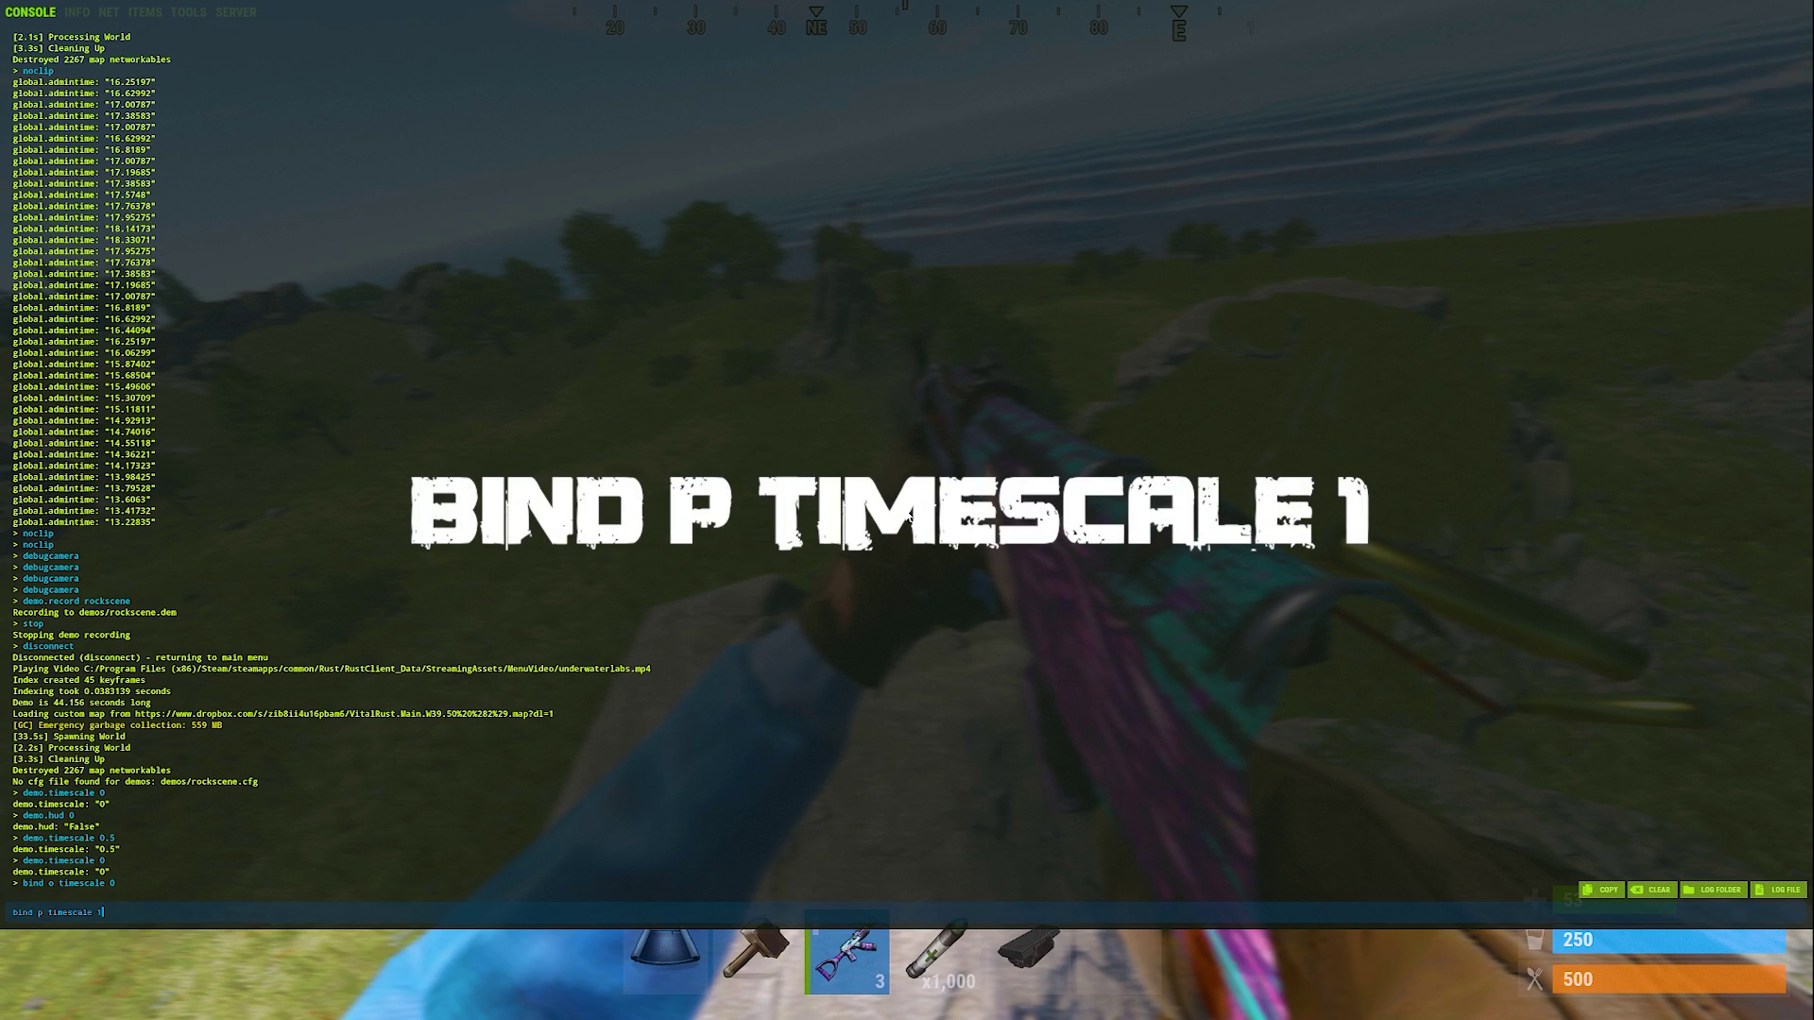
key("Return")
key("F1")
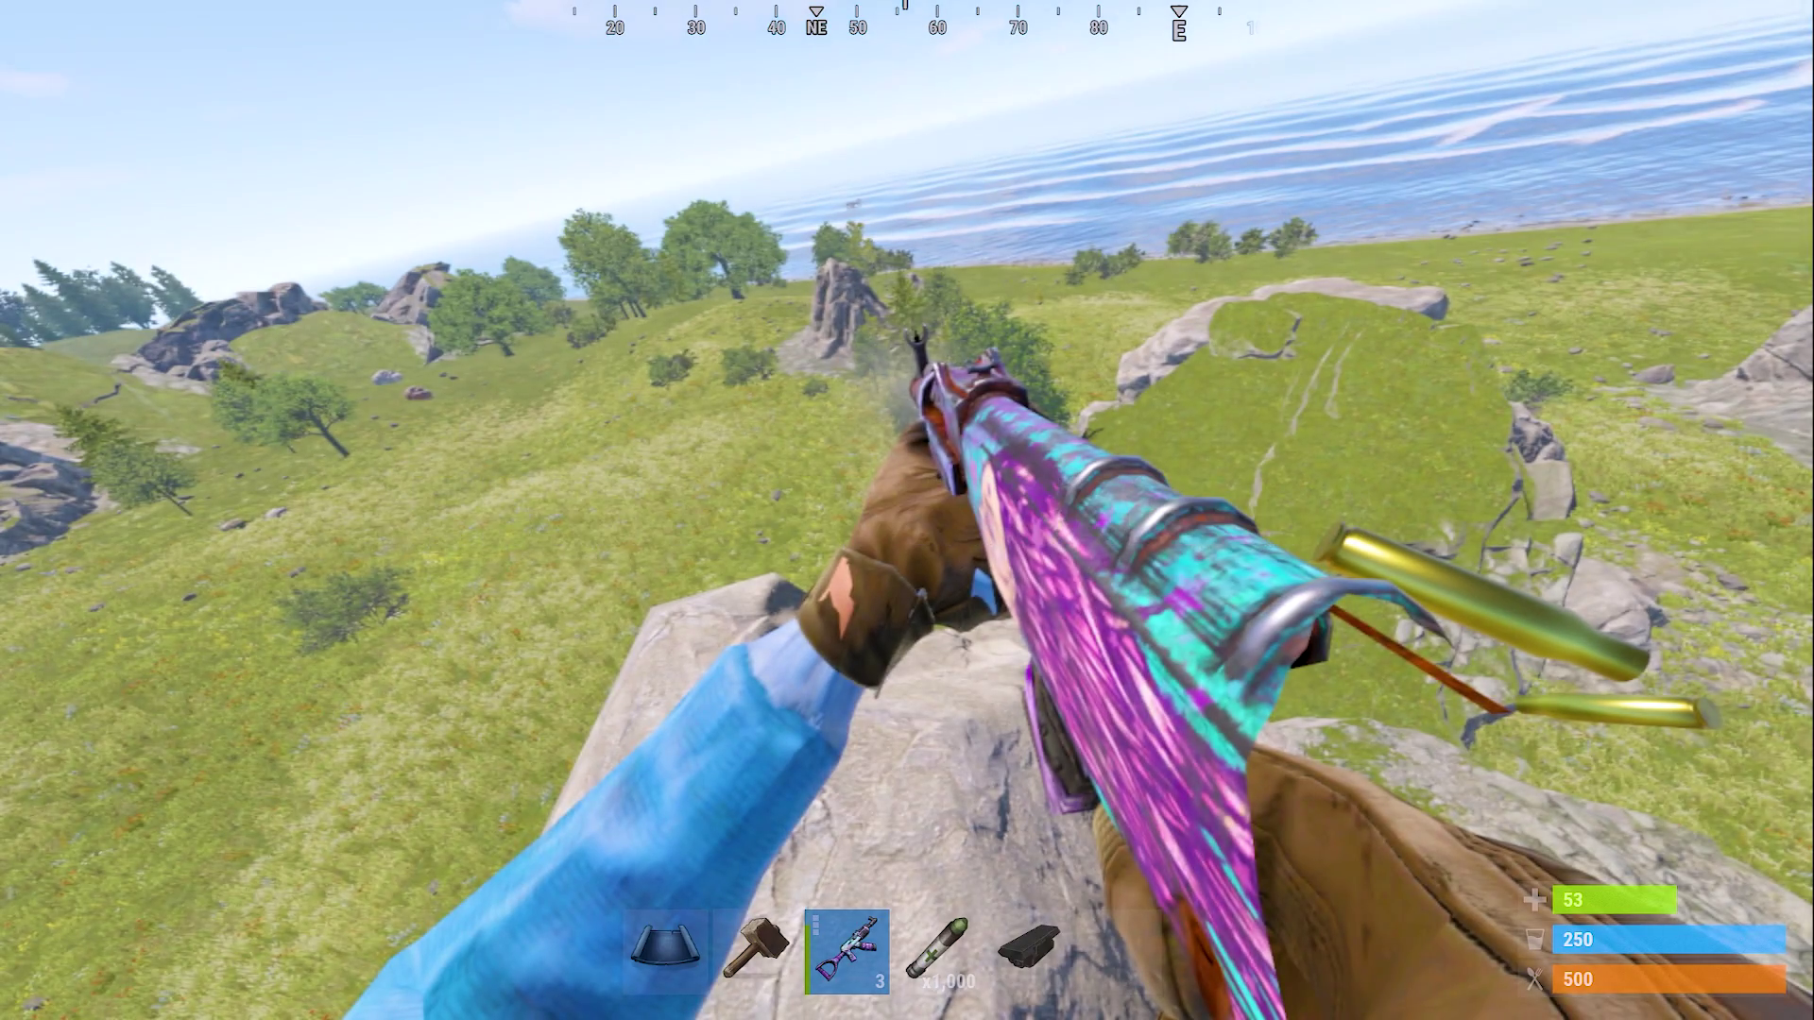
key("p")
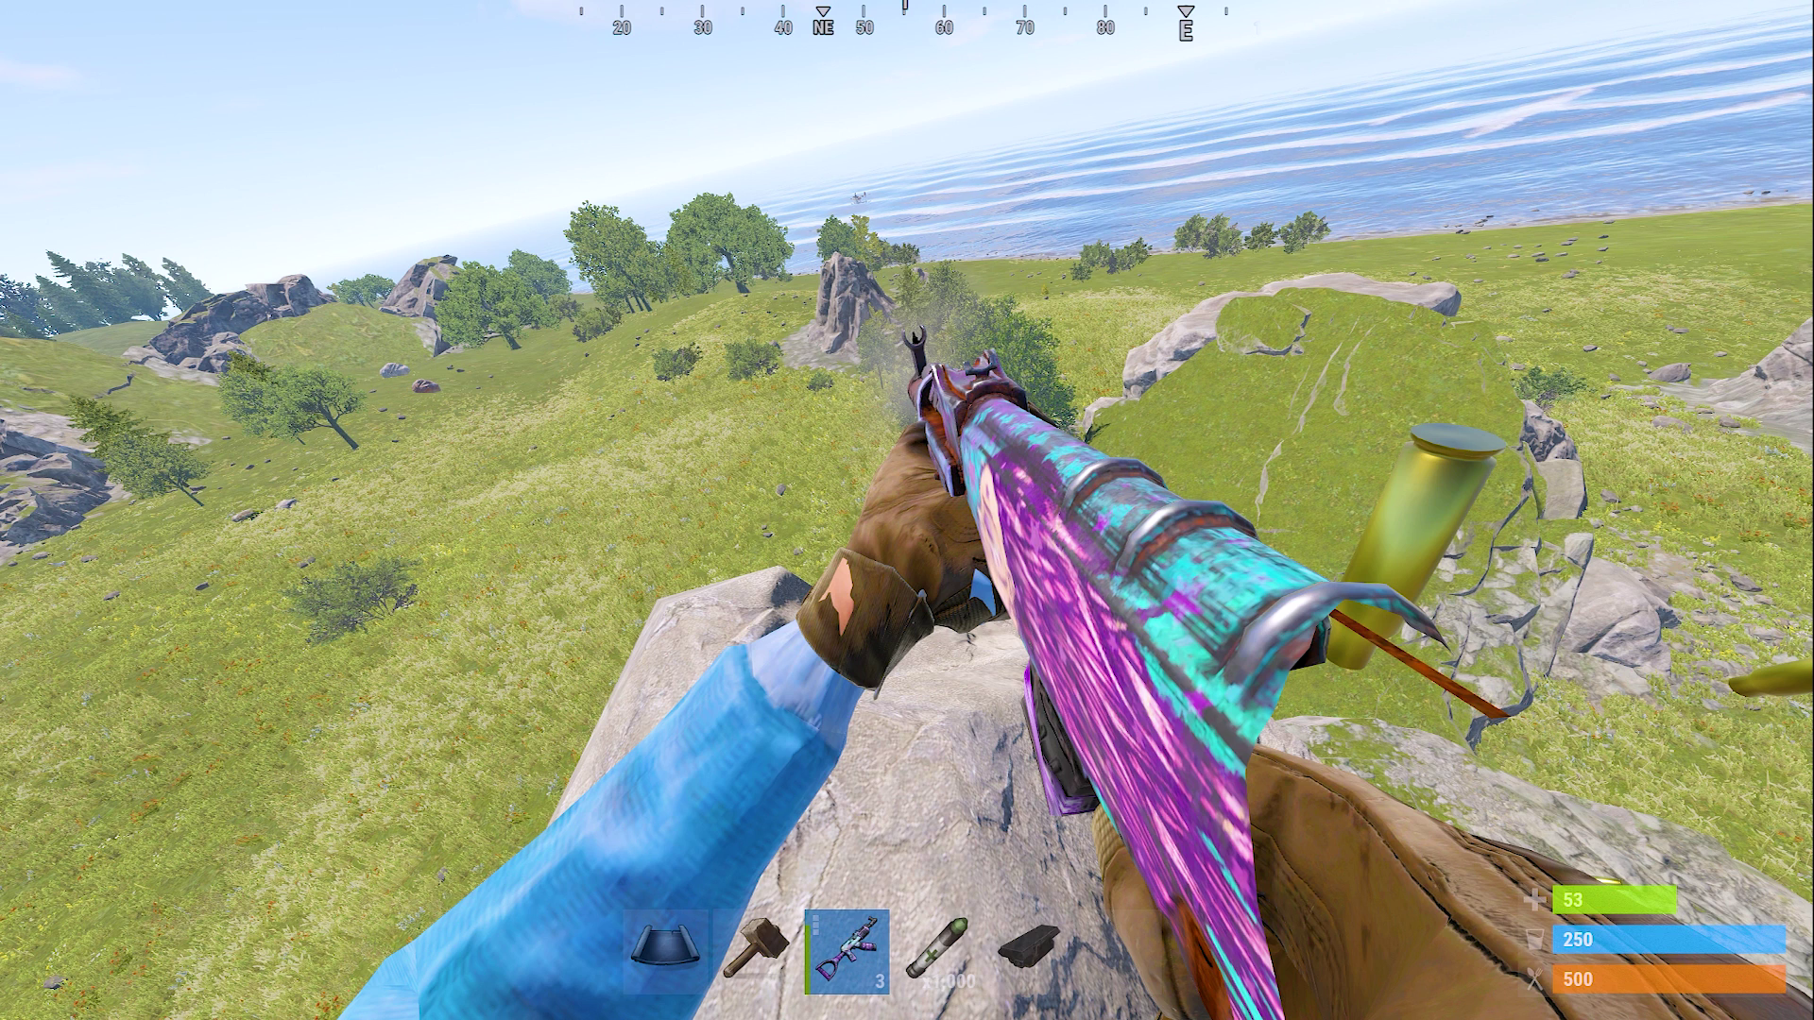
- Bind key 8 to skip the demo forward 5 seconds
key("F1")
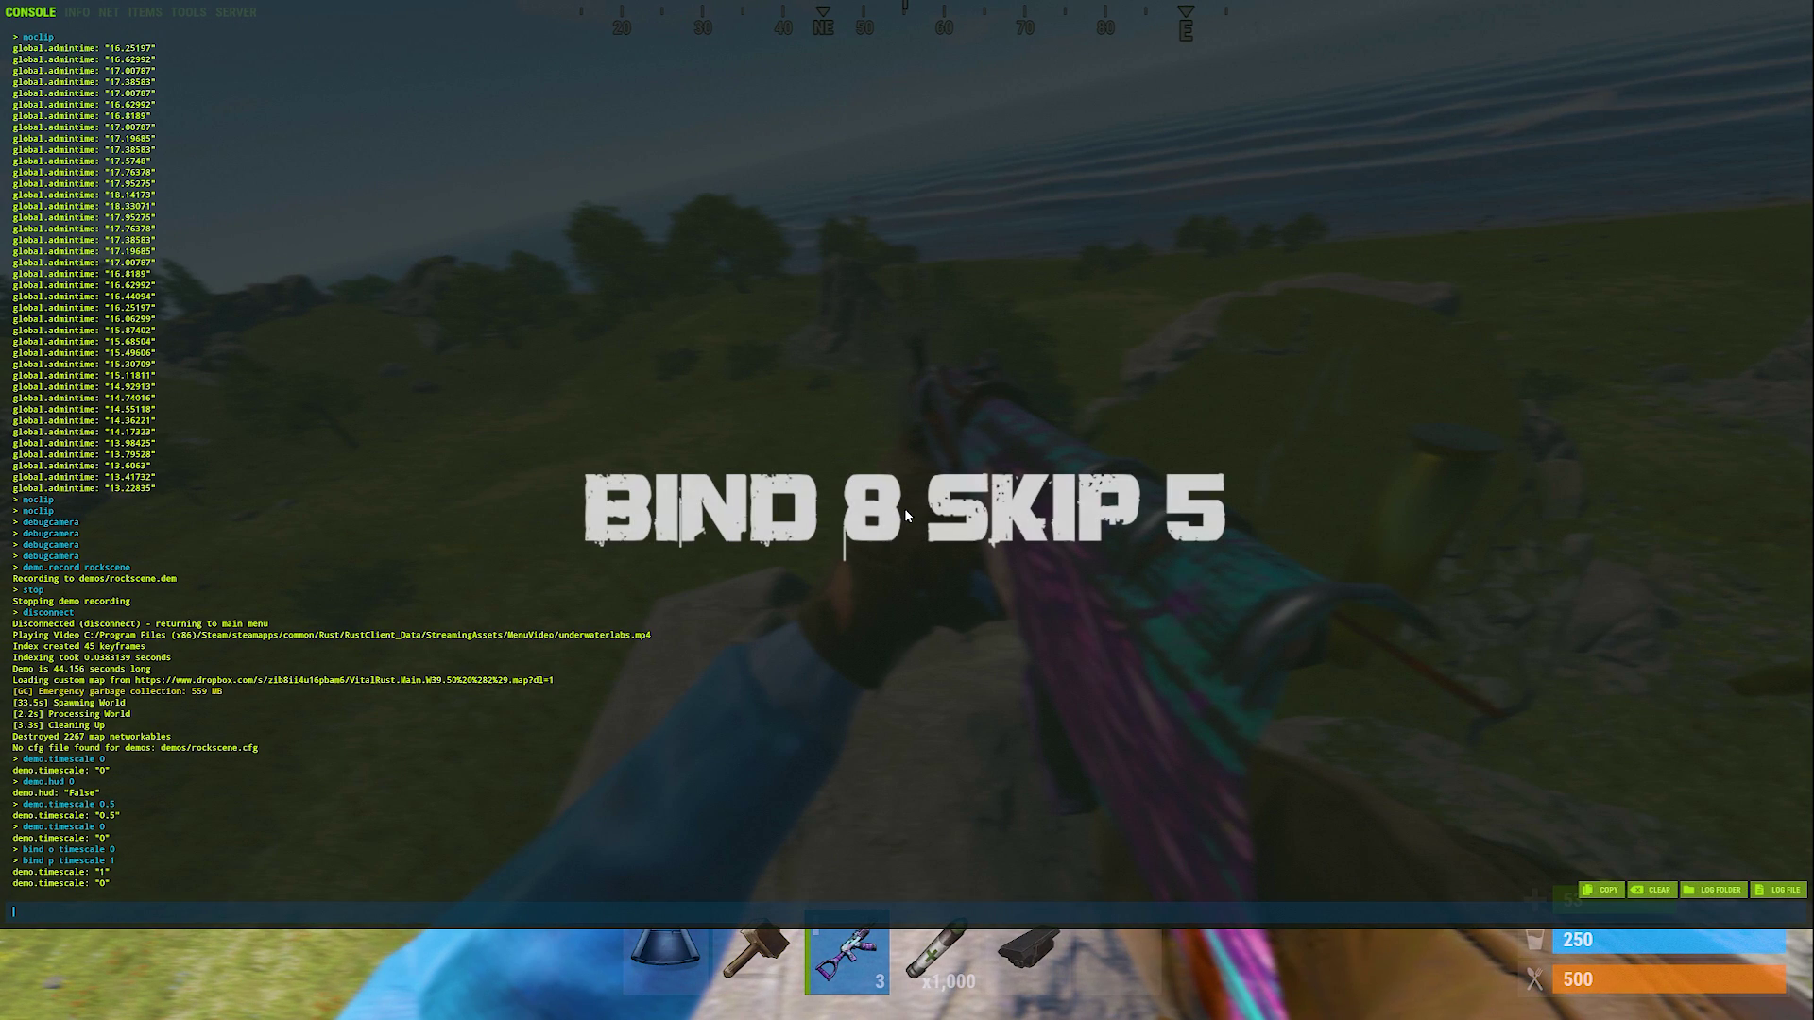
type("bind")
key("Escape")
type("8 skip 5")
key("Return")
type("bind")
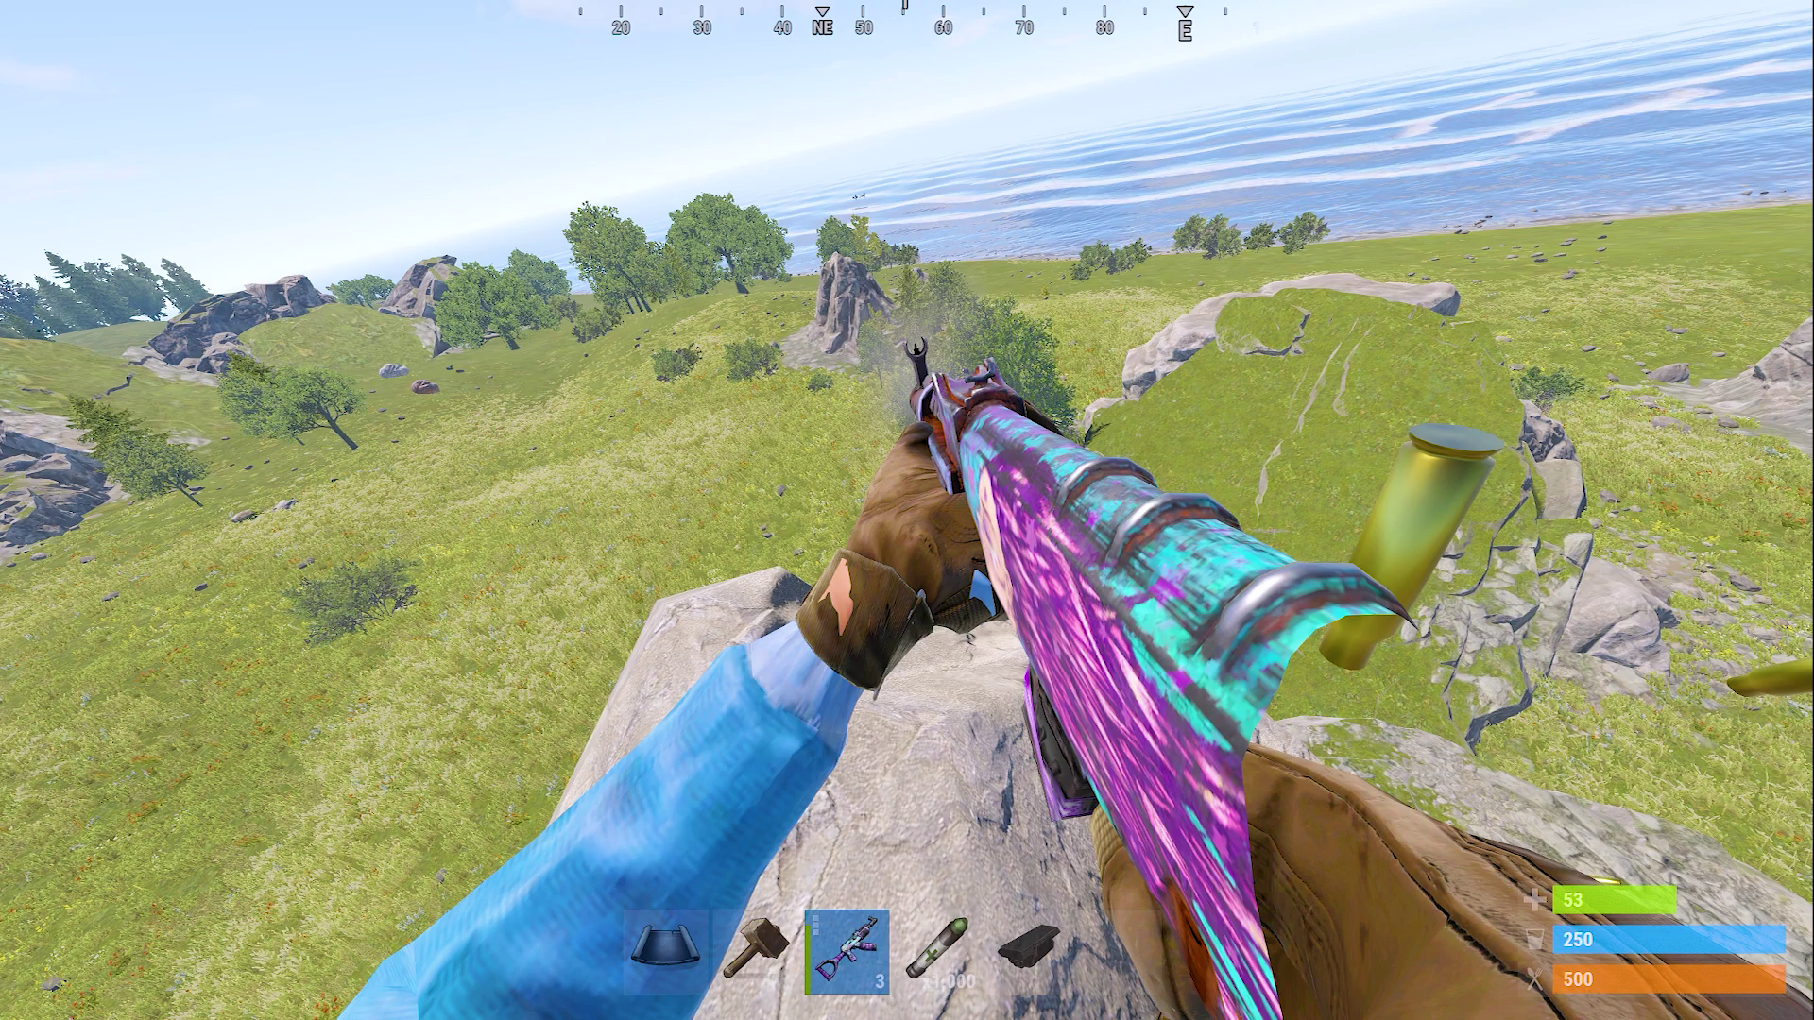
- Restore the demo playback HUD with demo.hud 1 and start entering debugcamera
key("F1")
type("de")
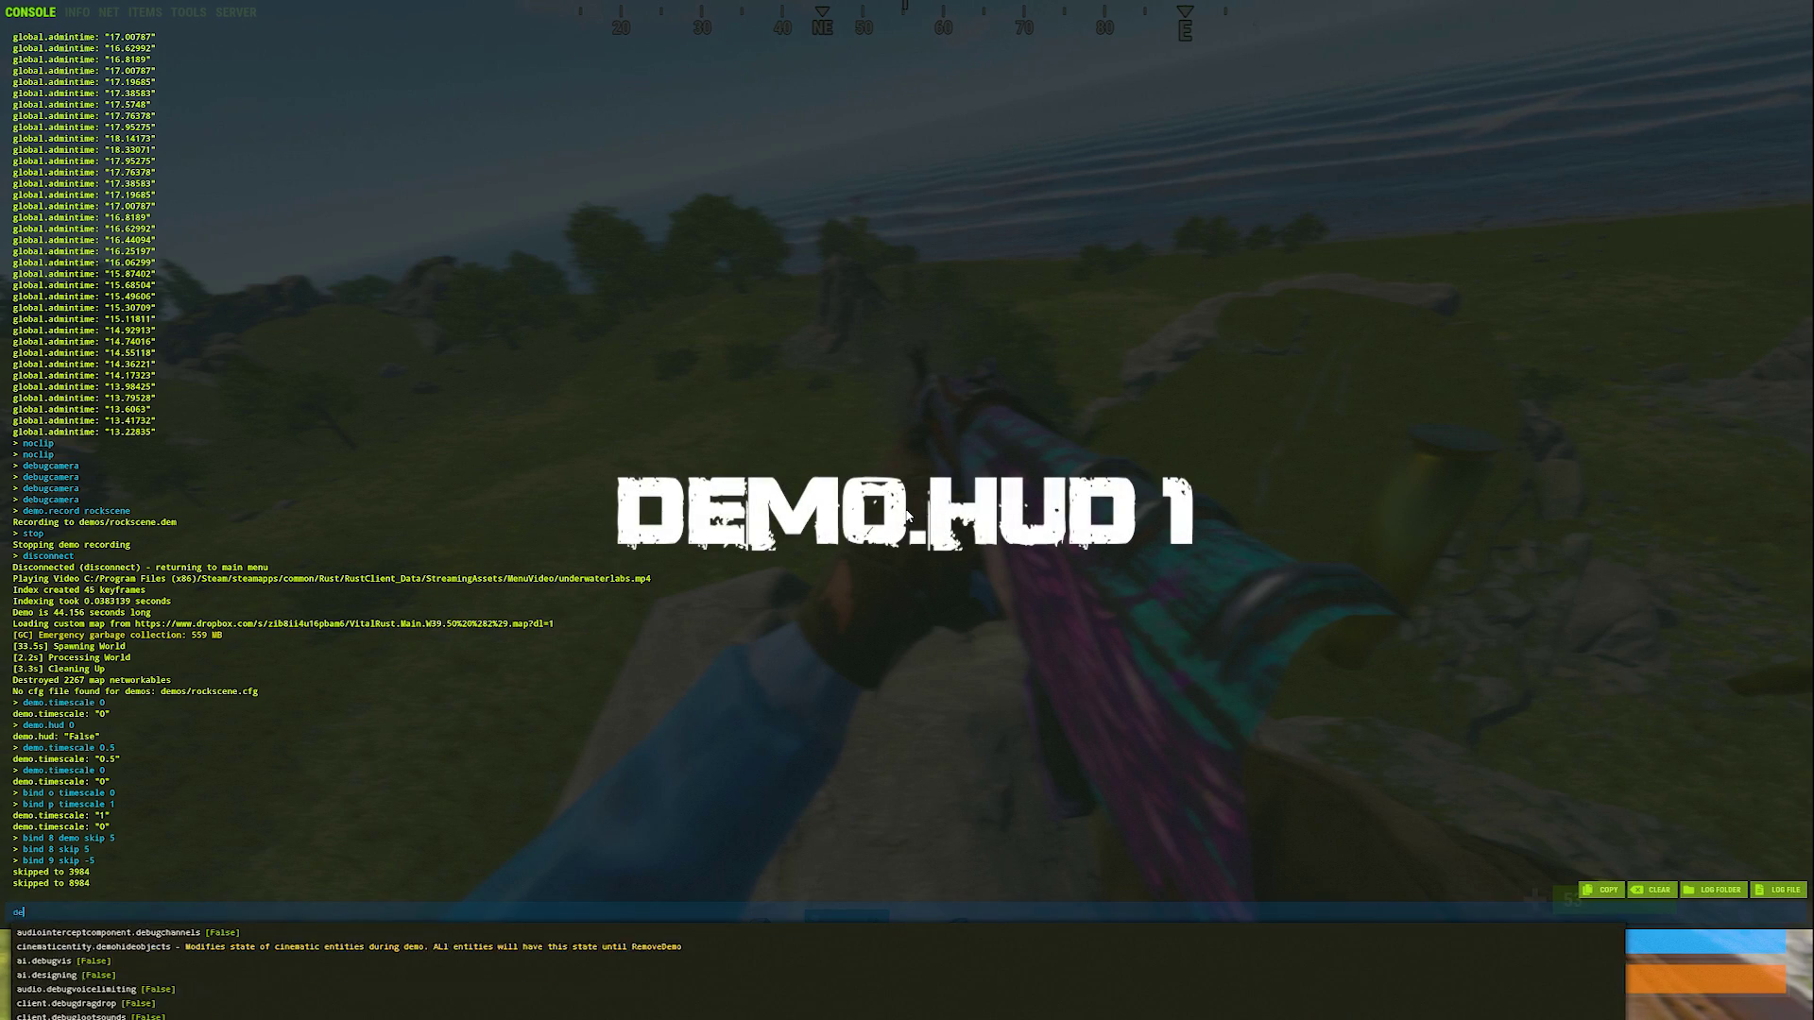
type("mo.hud 1")
key("Return")
key("F1")
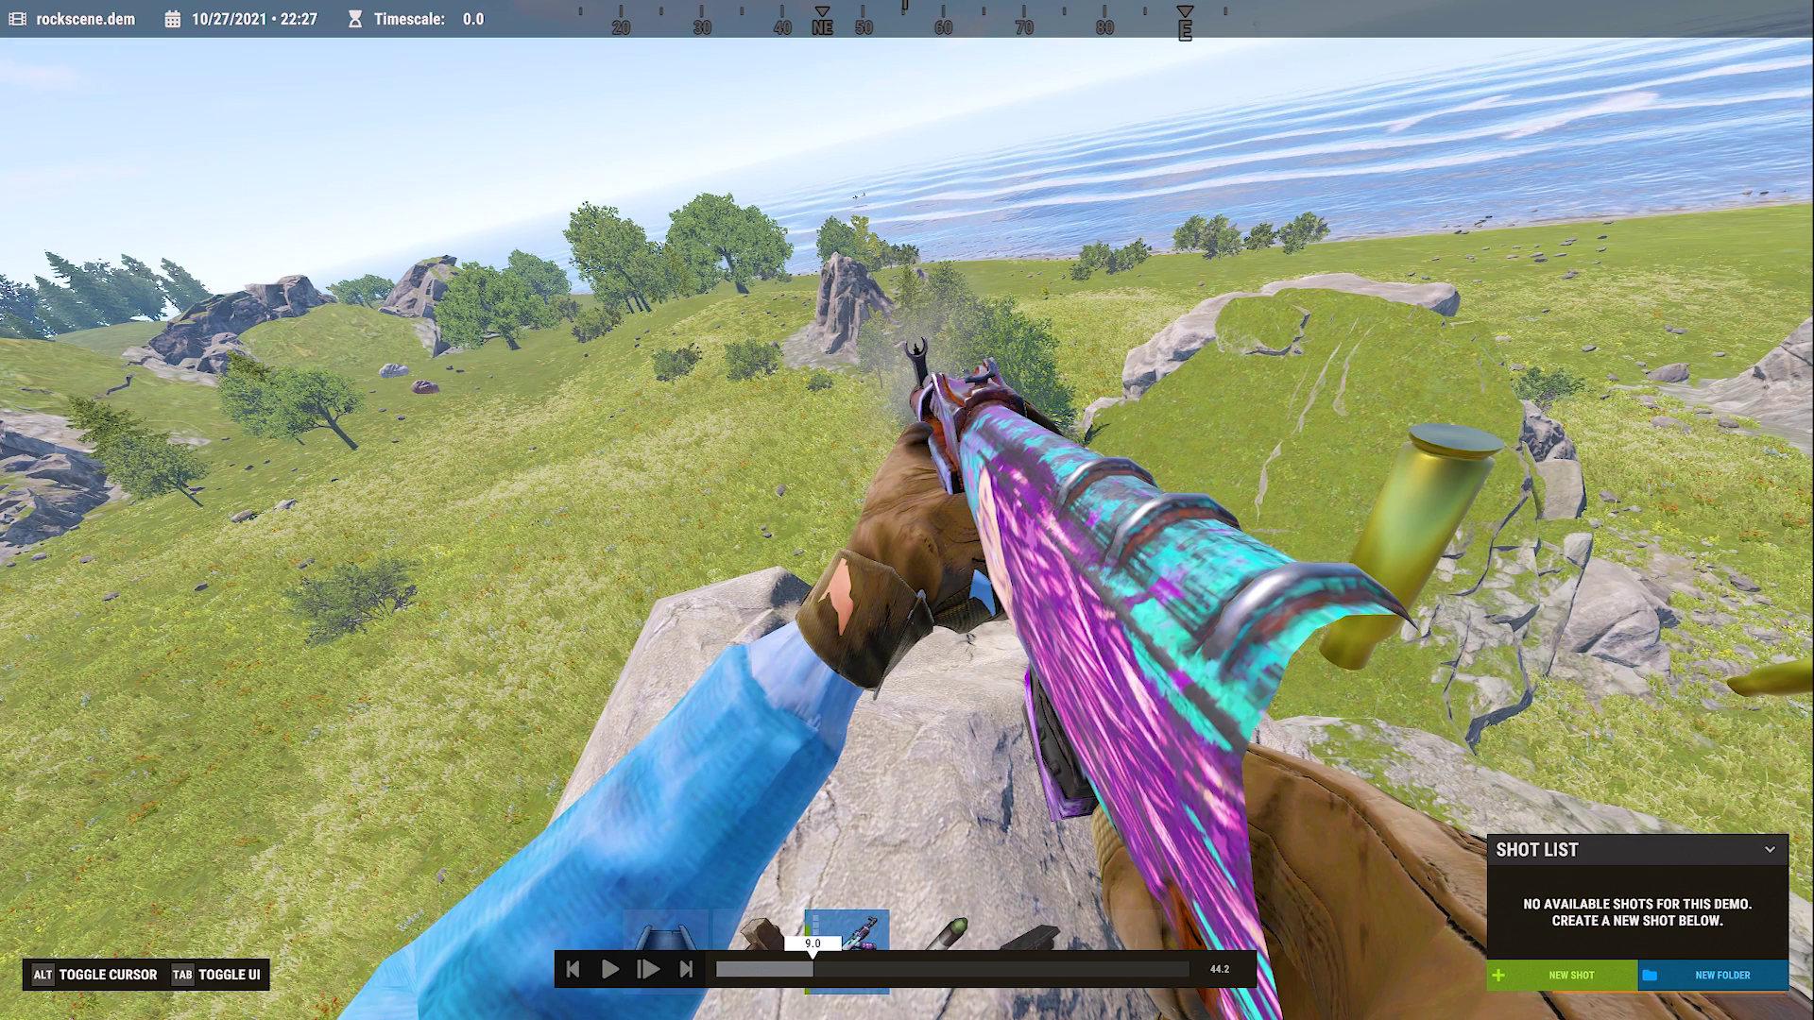
key("Tab")
key("Tab")
key("F1")
type("demo.hud")
key("F1")
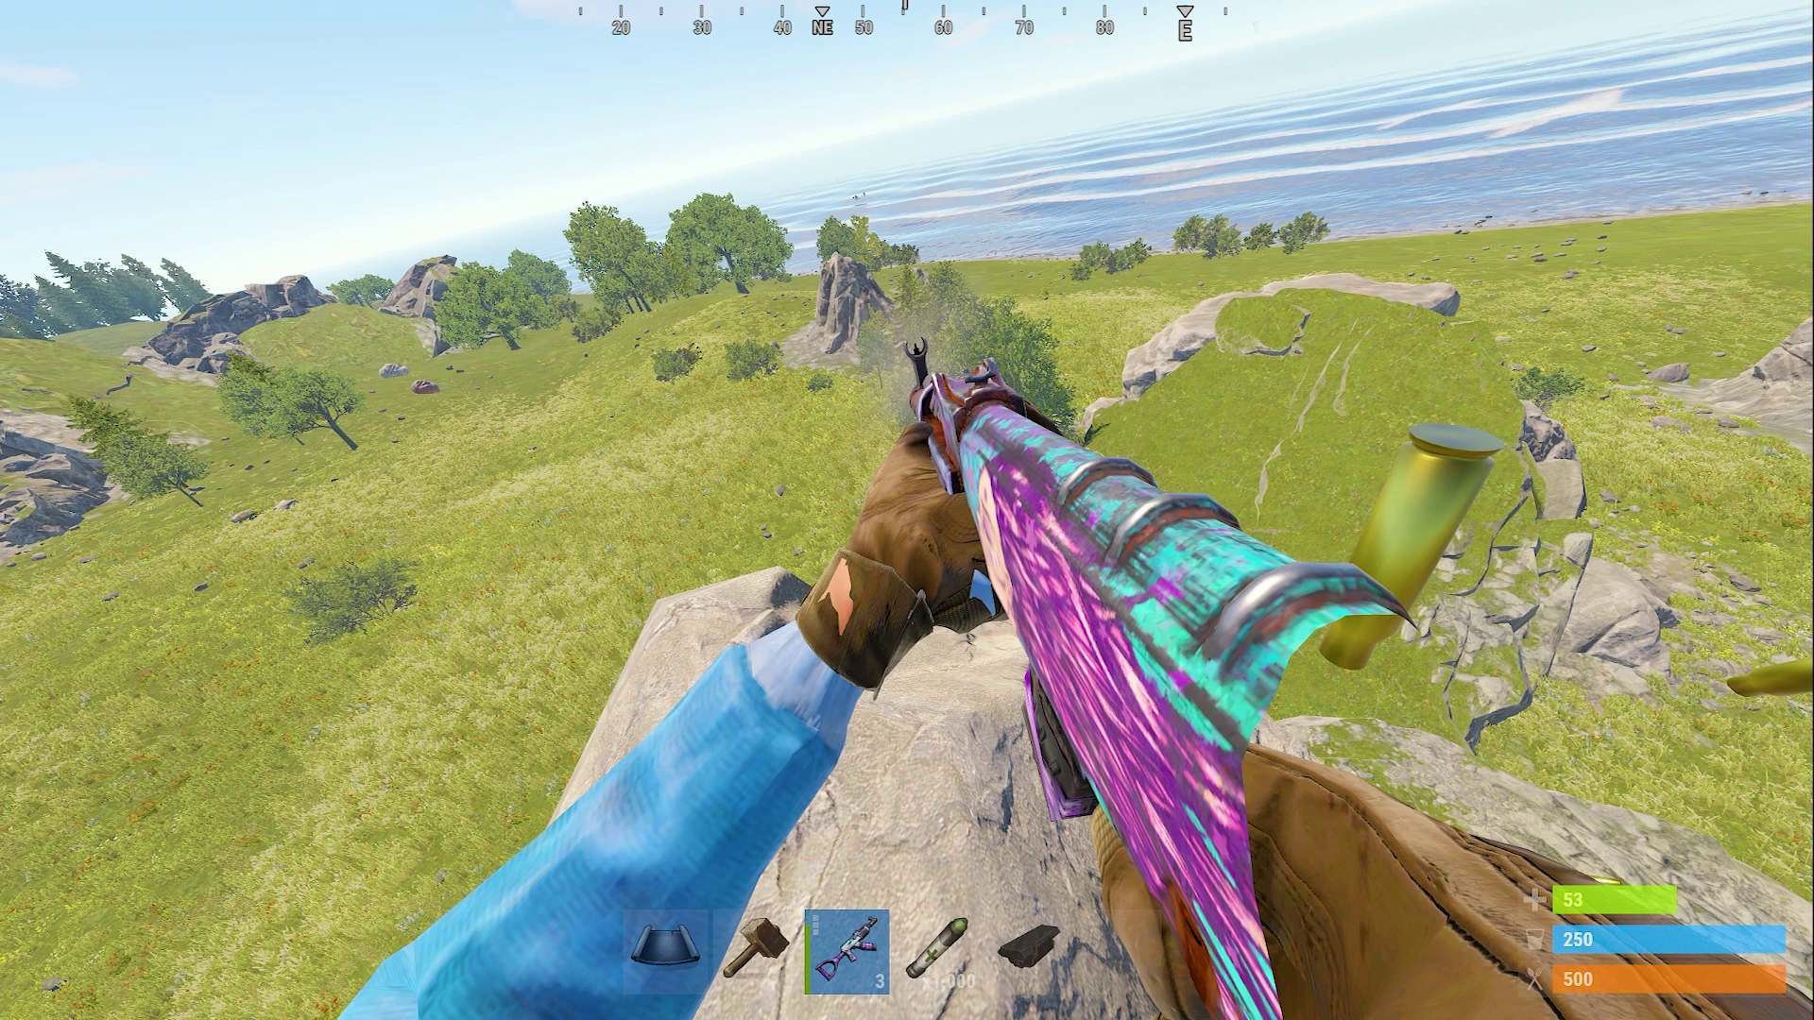
key("F1")
type("de")
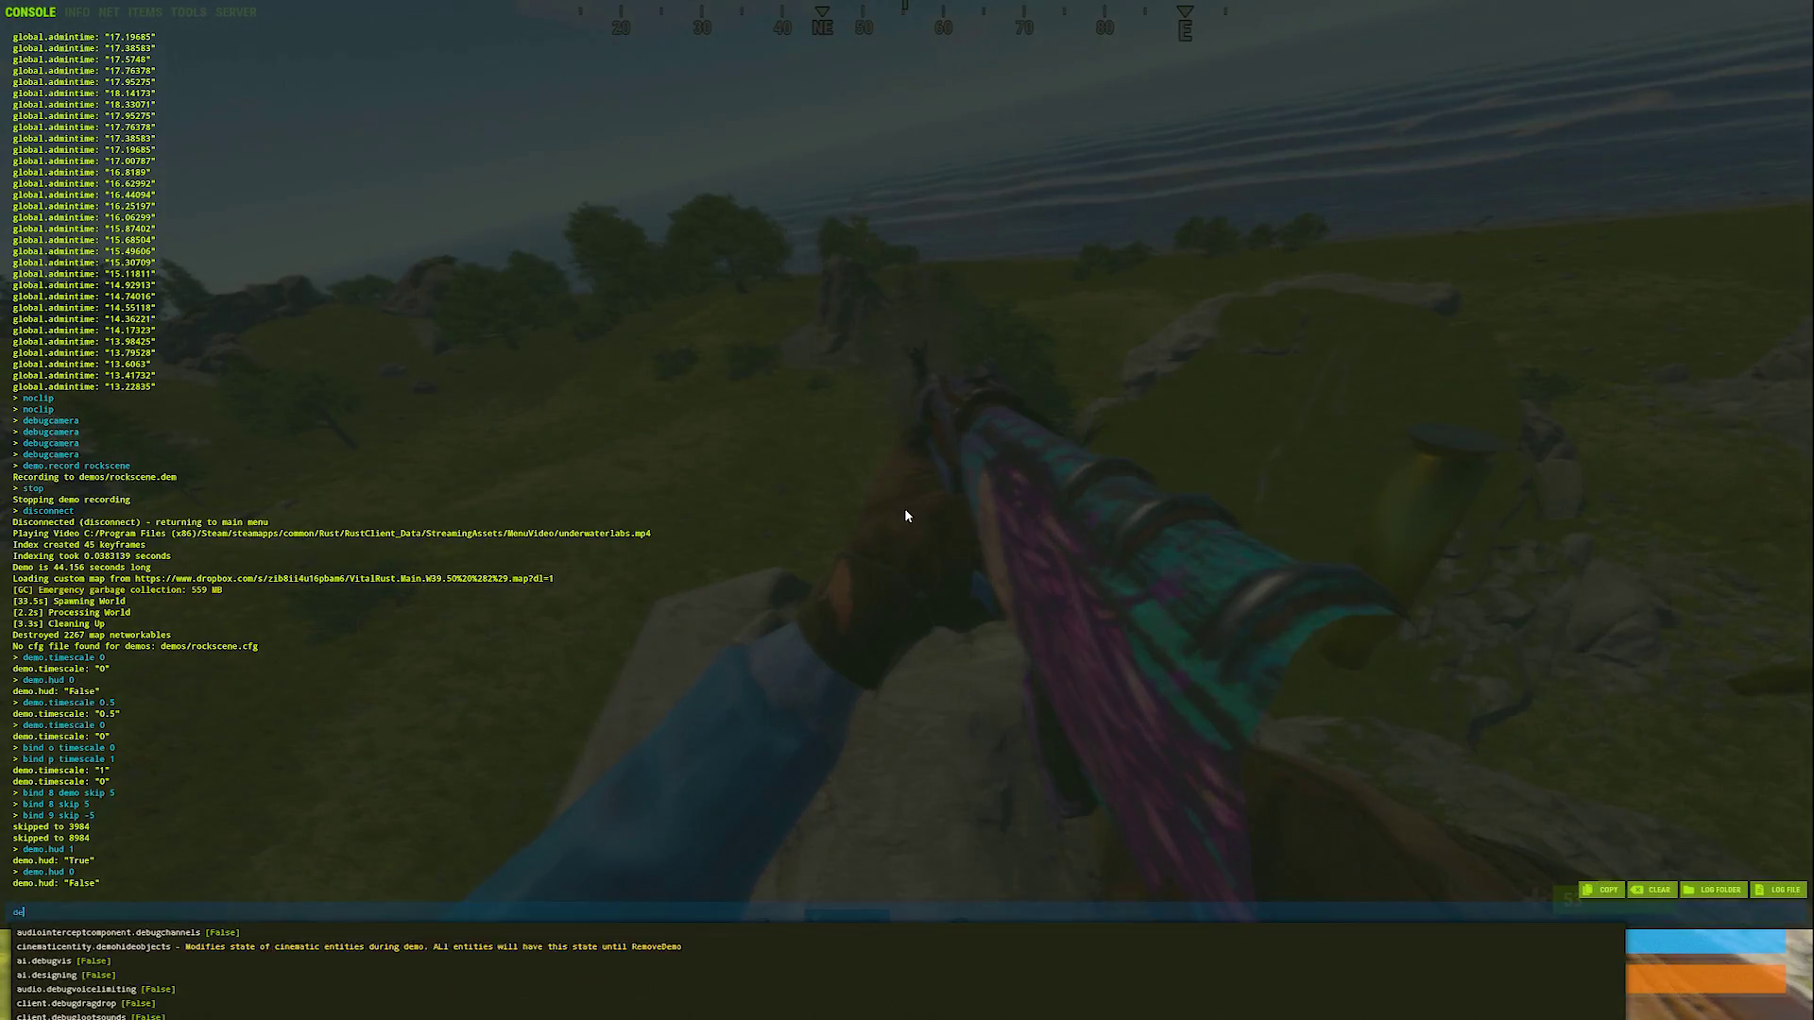
type("bug")
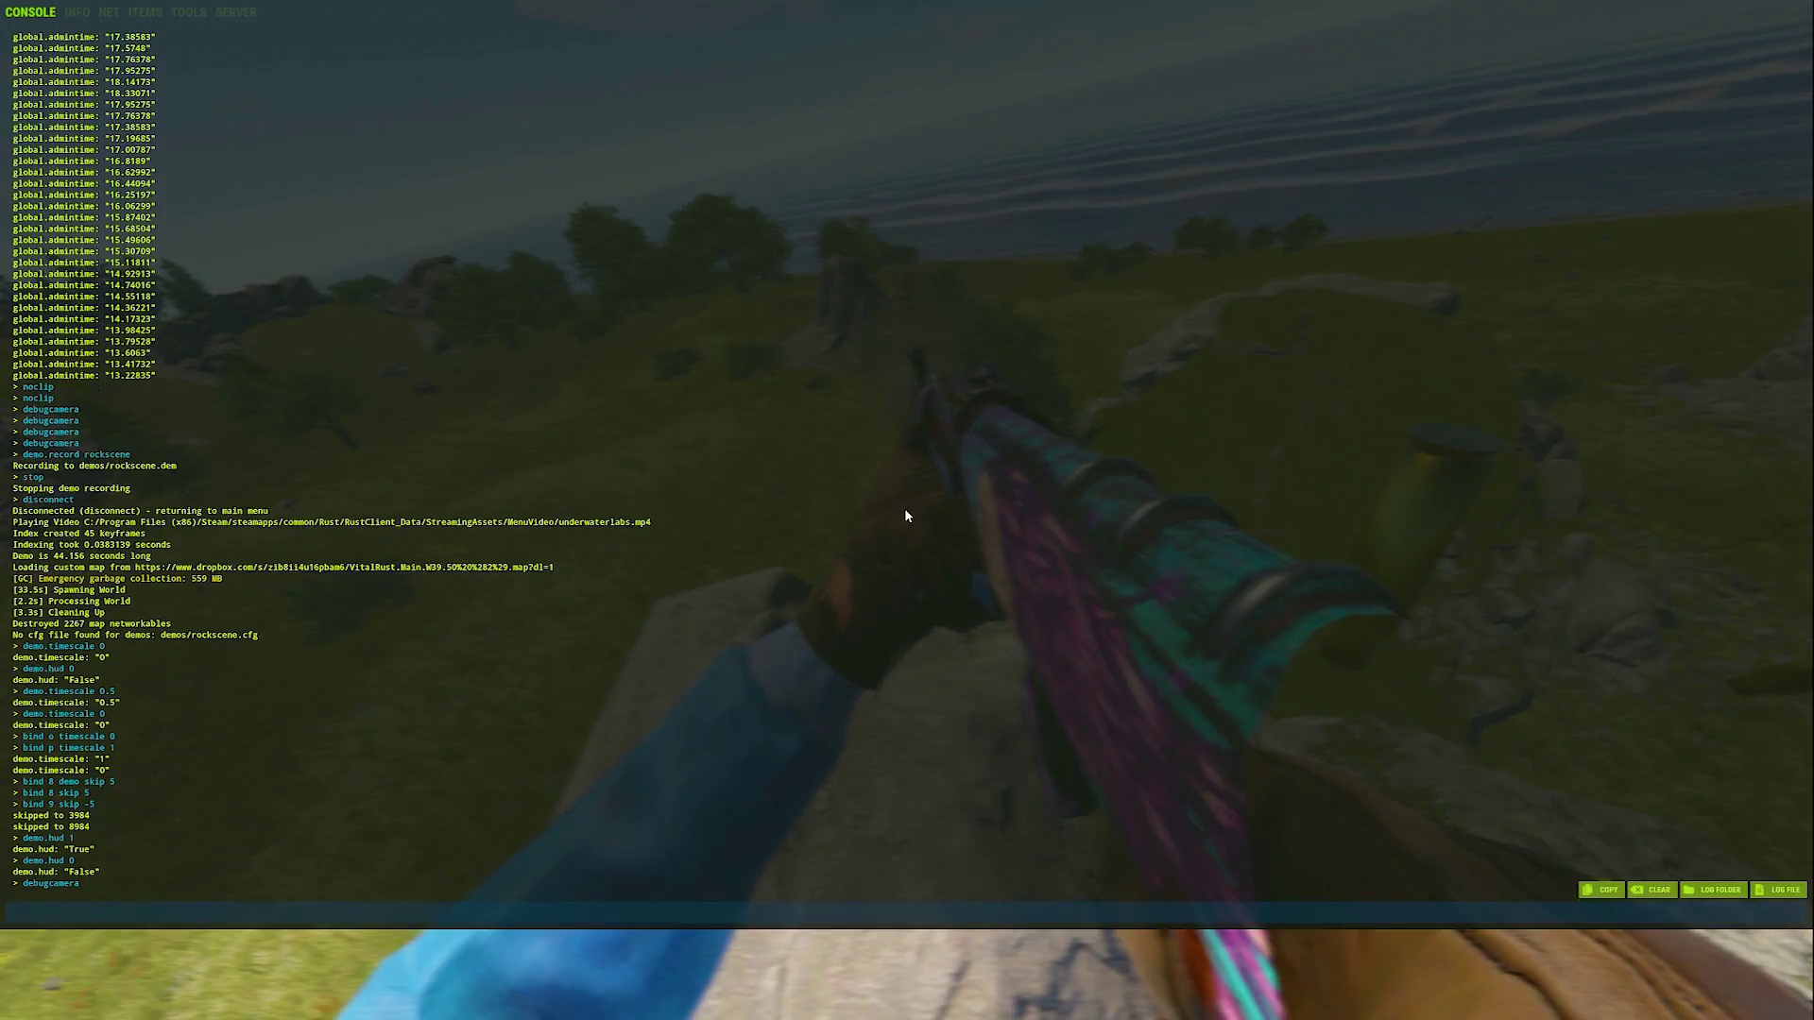
- Switch to the free debug camera with camspeed 0.05 and camlerp 0.01 smoothing
key("F1")
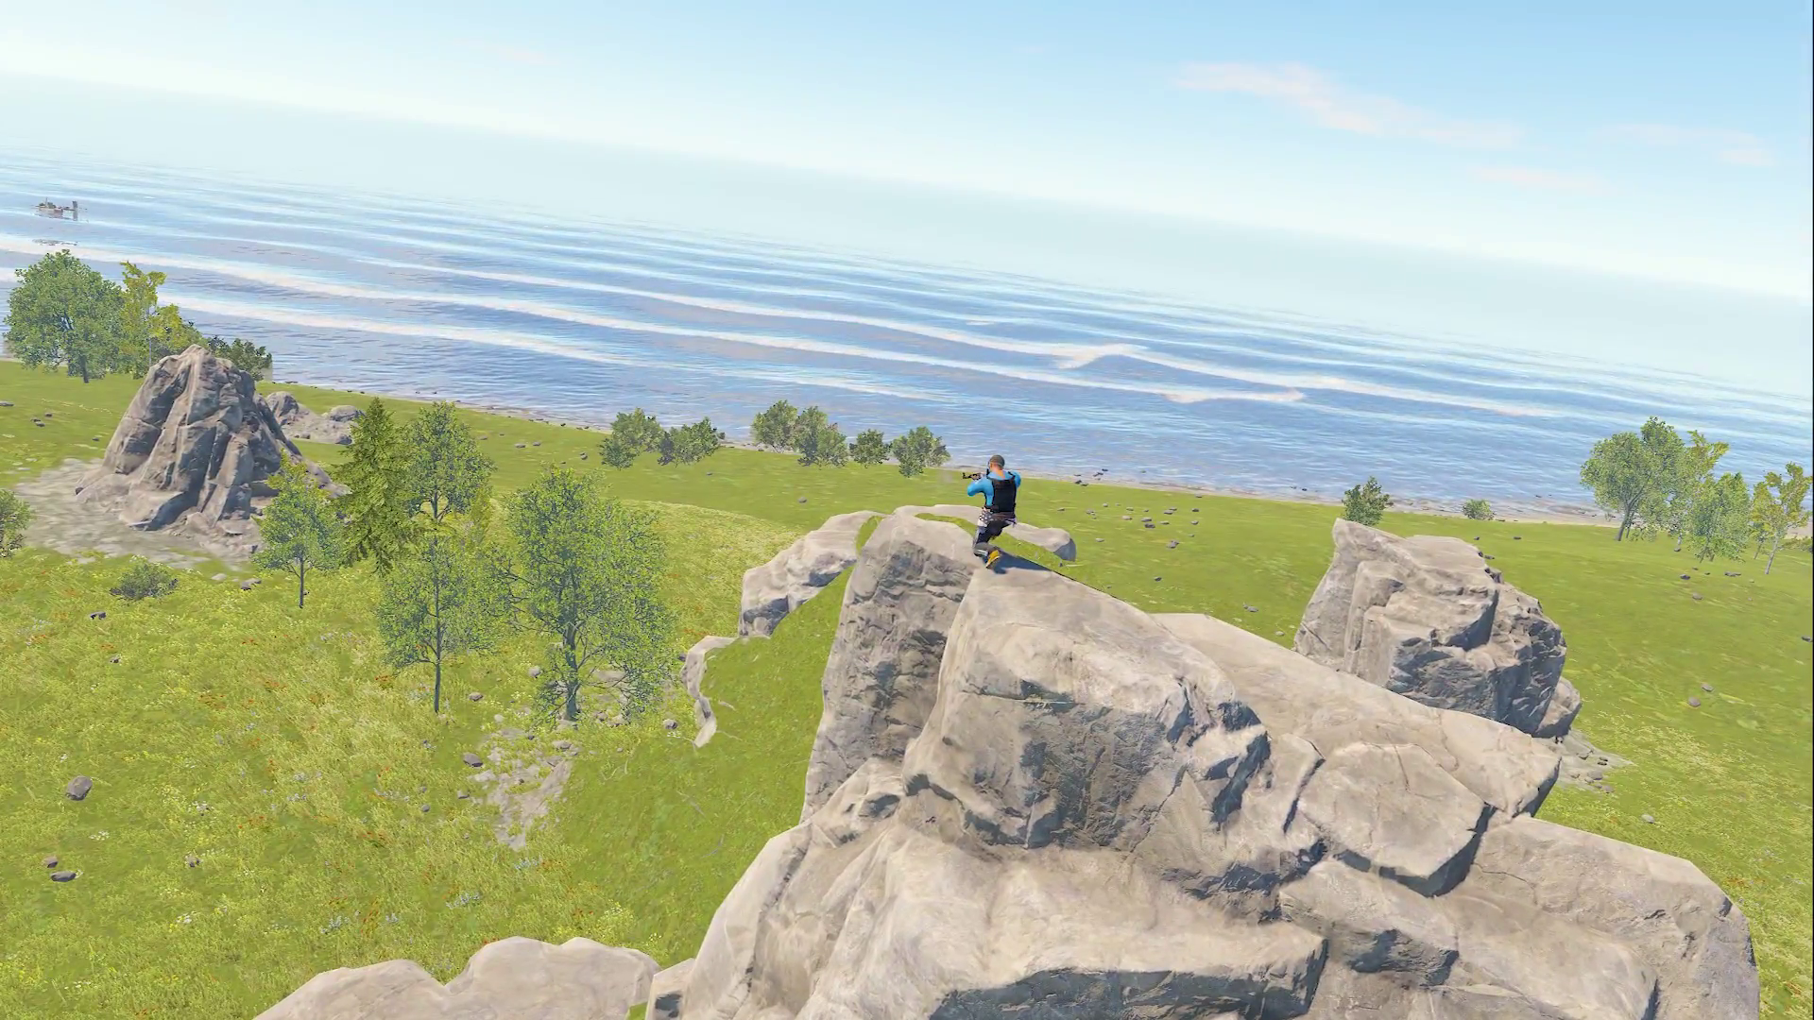
key("F1")
type("camspeed")
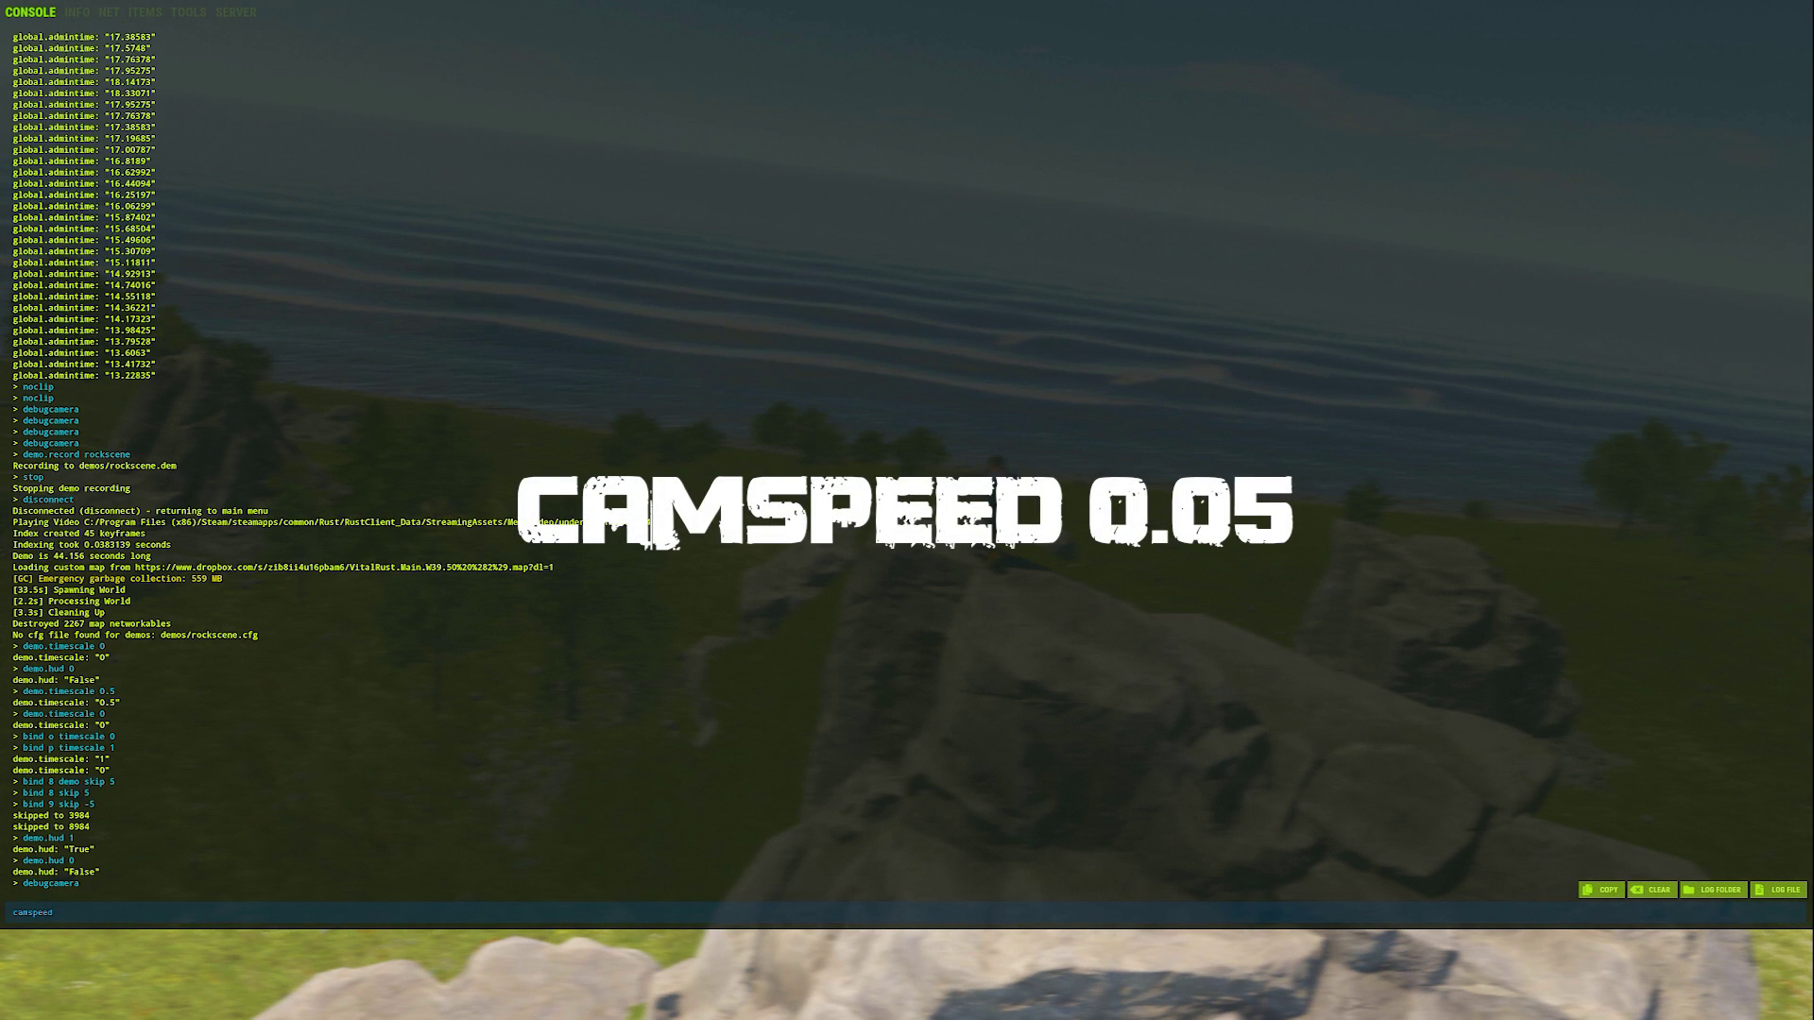
type("cam")
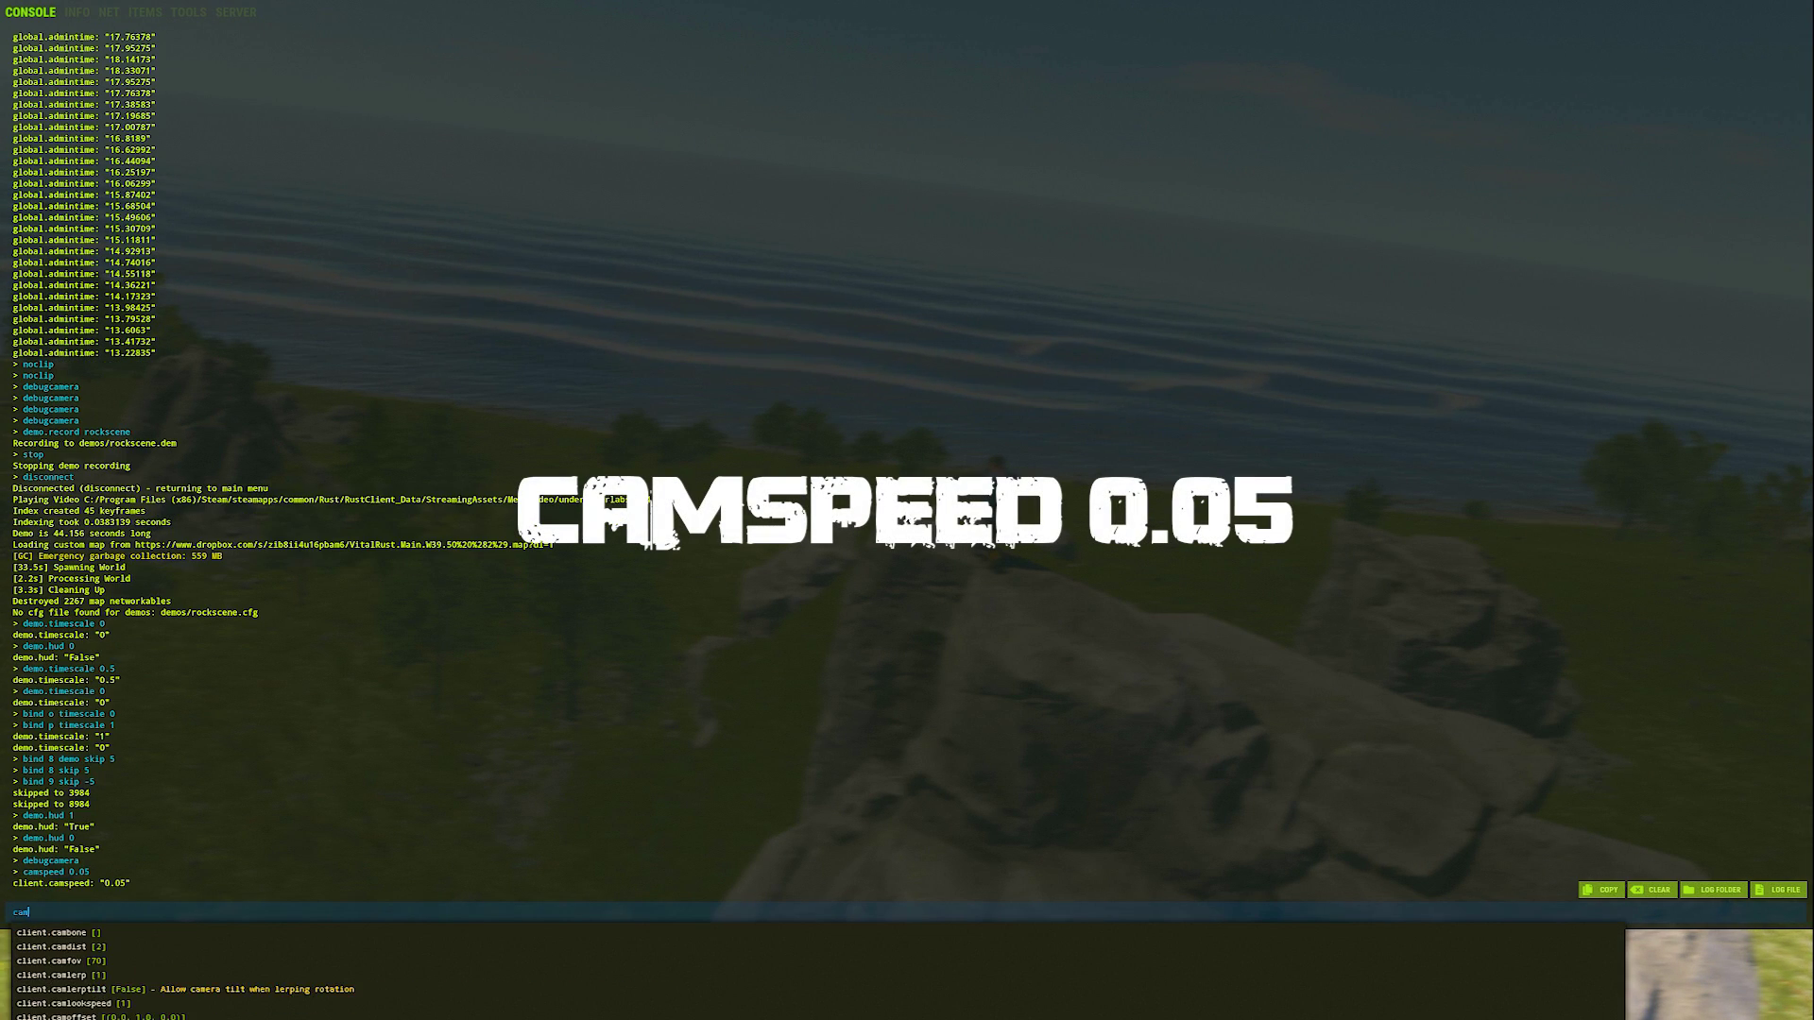
type("lerp 0.01")
key("Return")
key("F1")
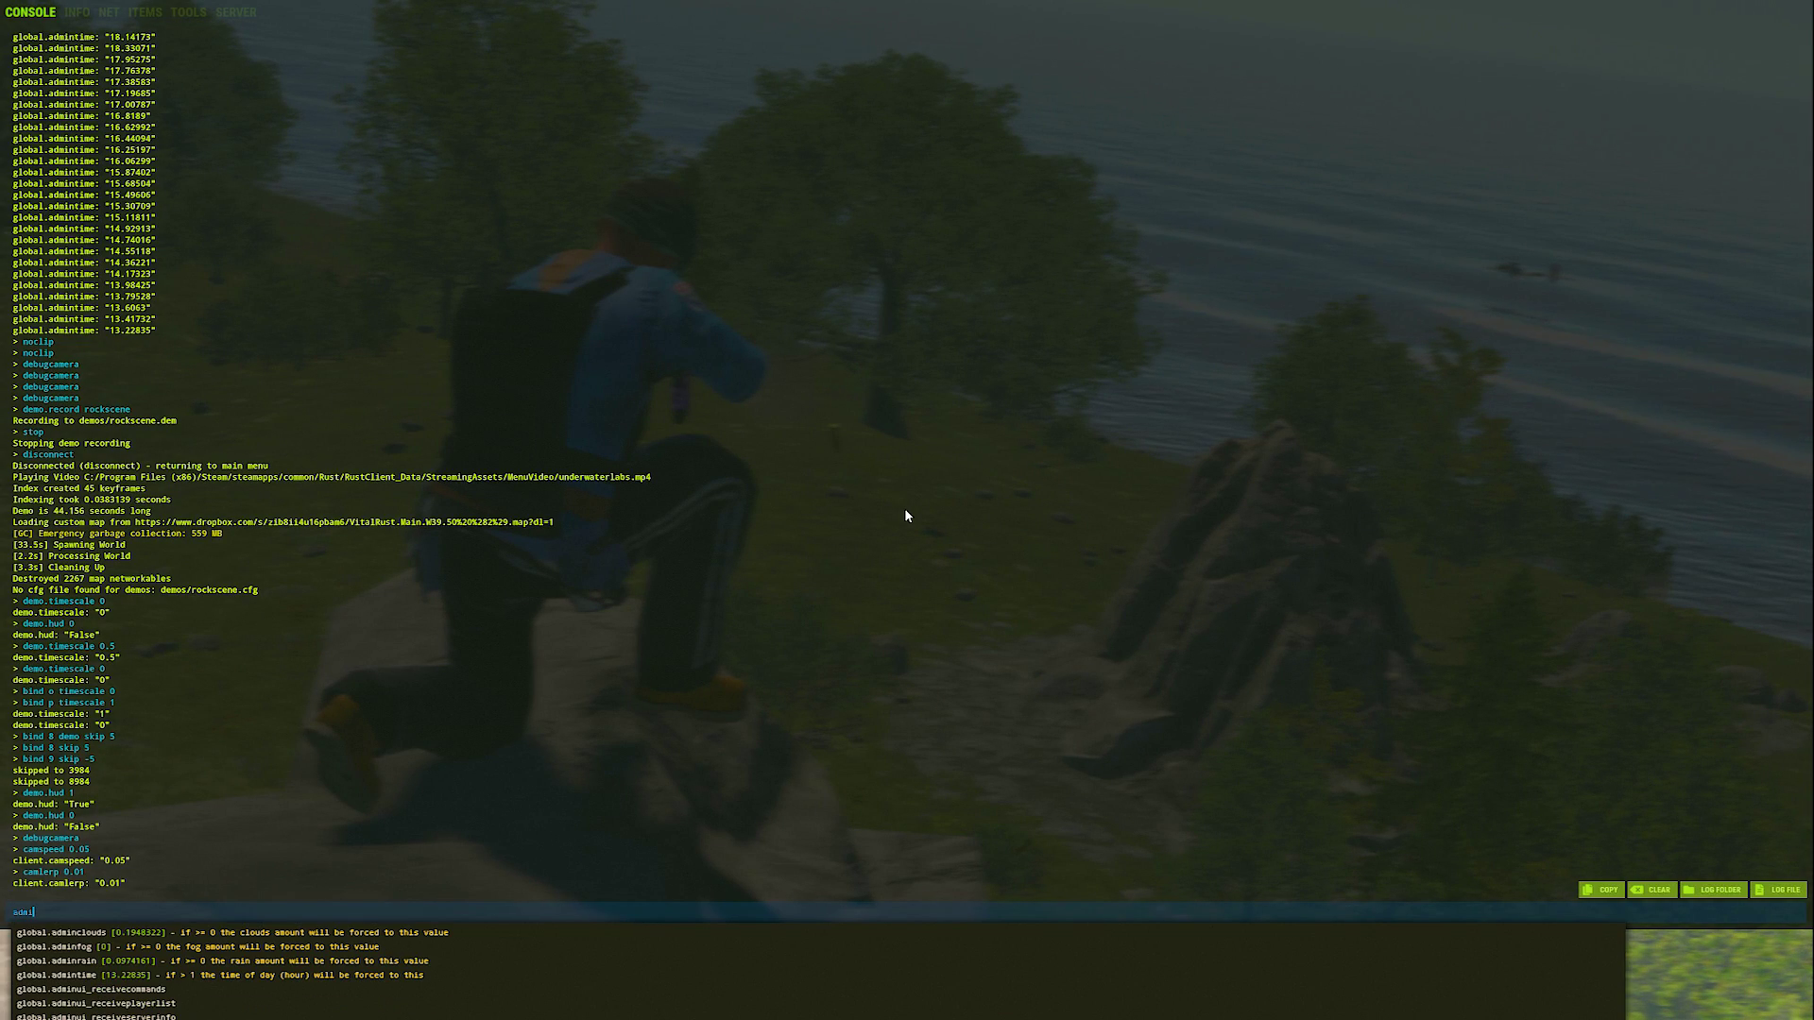
- Set the time of day to 8 and the fog to 0.15
type("8")
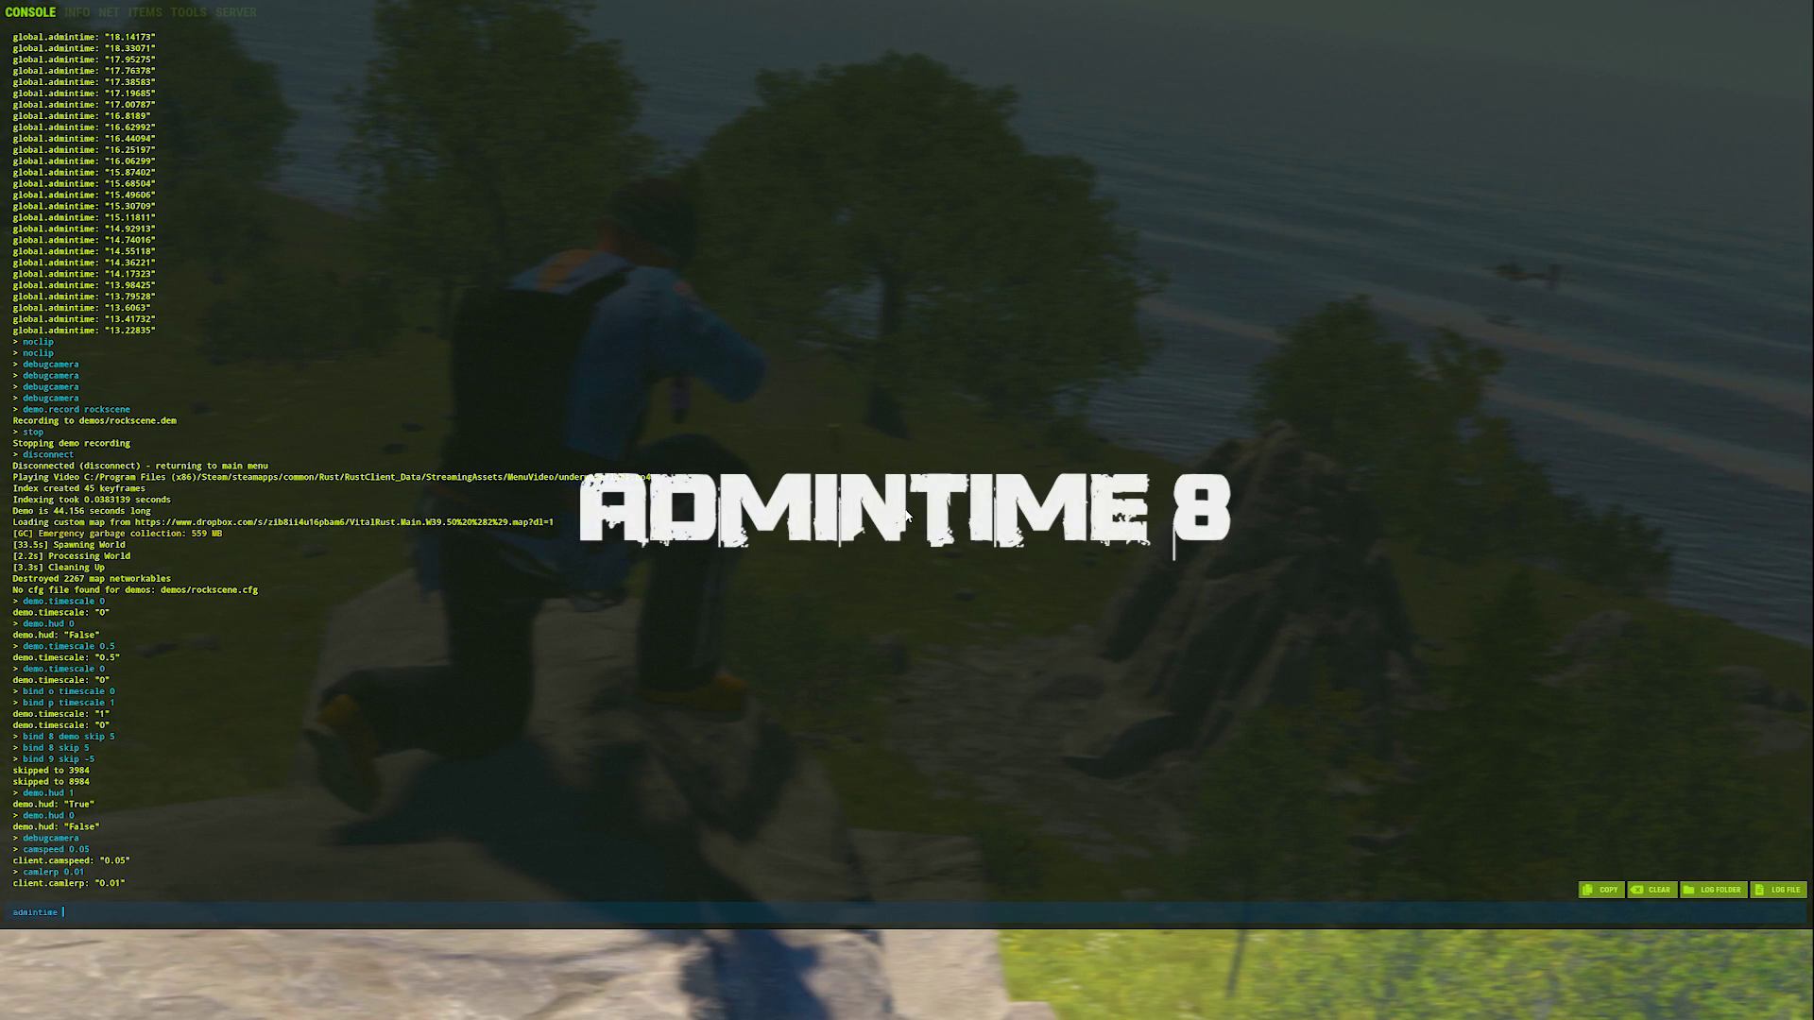
key("Return")
key("F1")
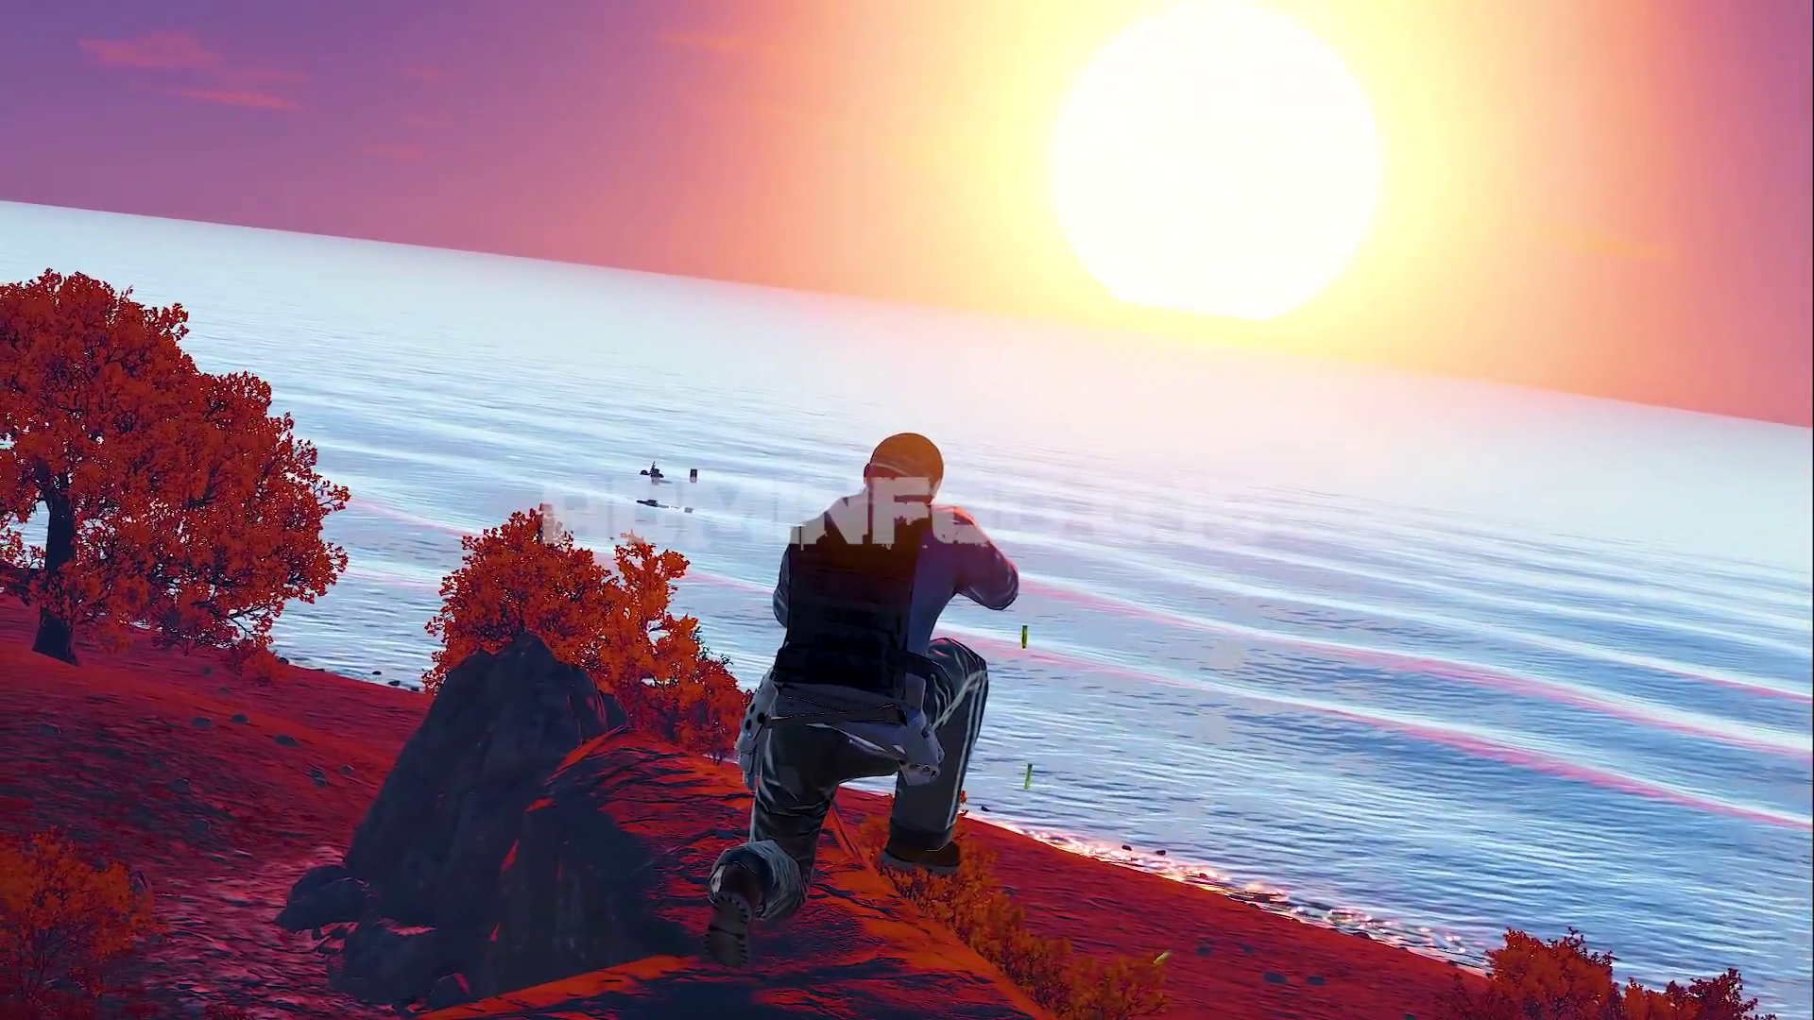
key("F1")
type("adm")
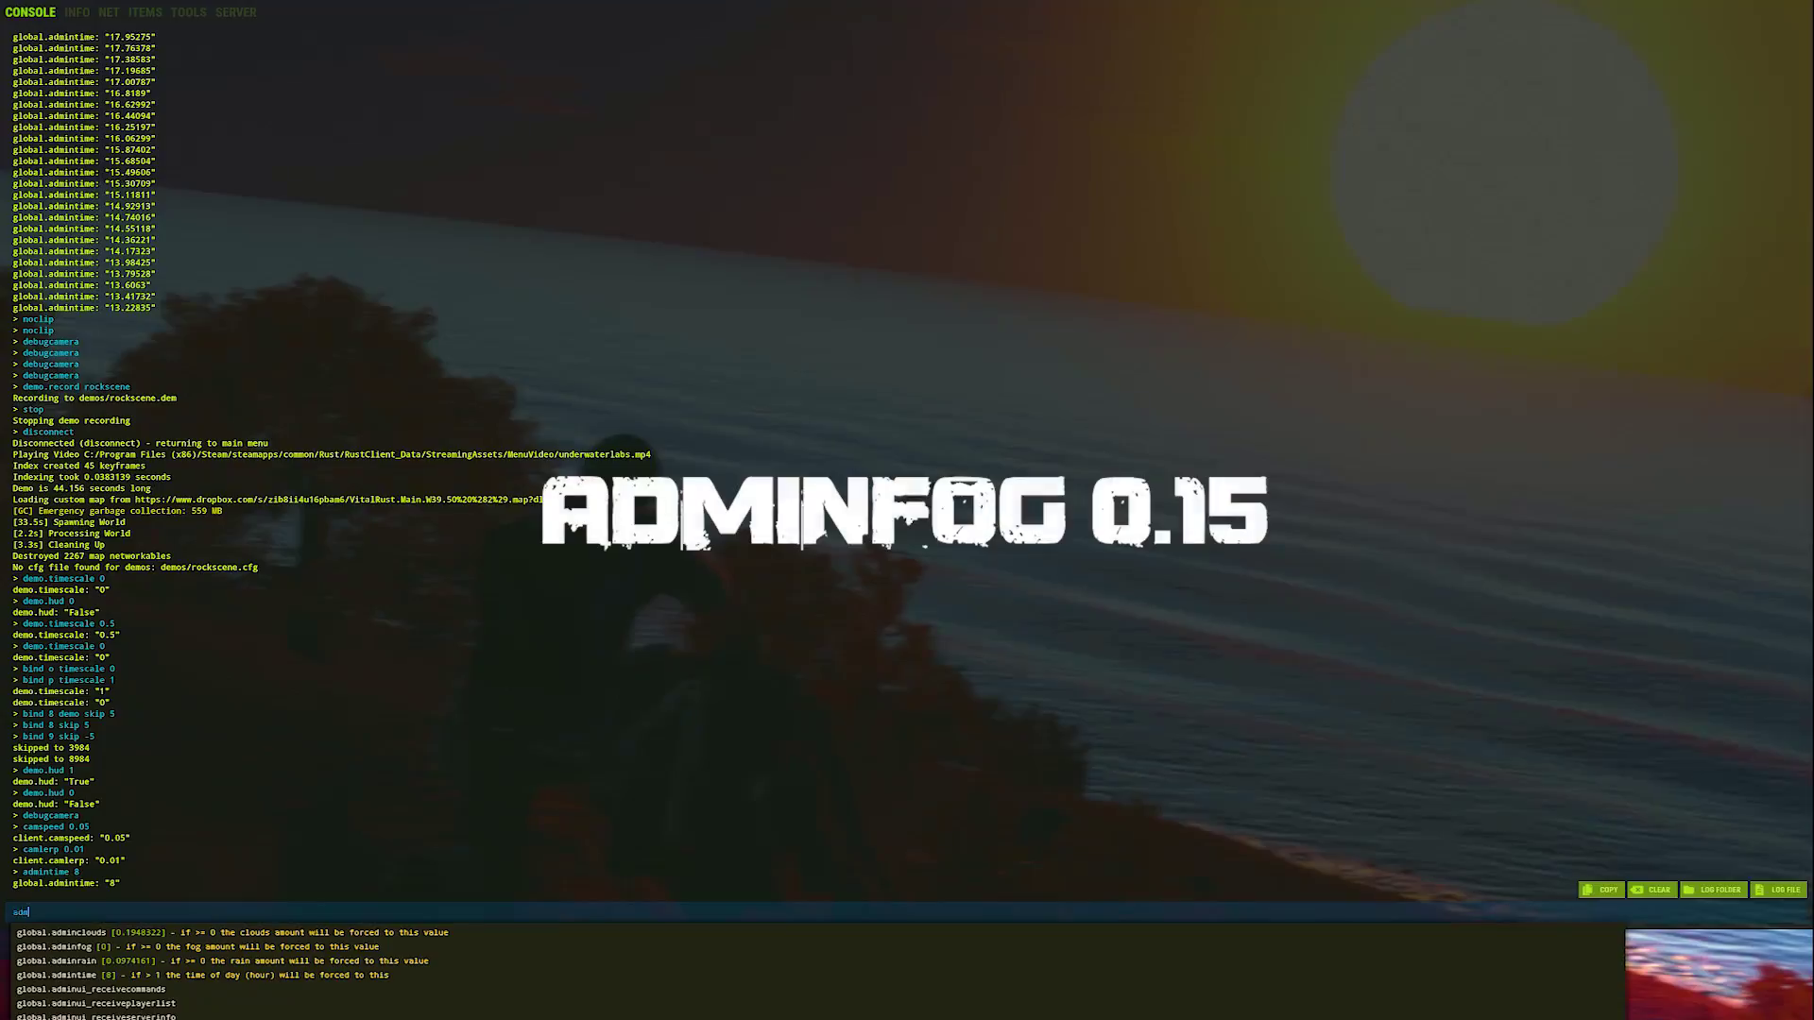
type("infog ")
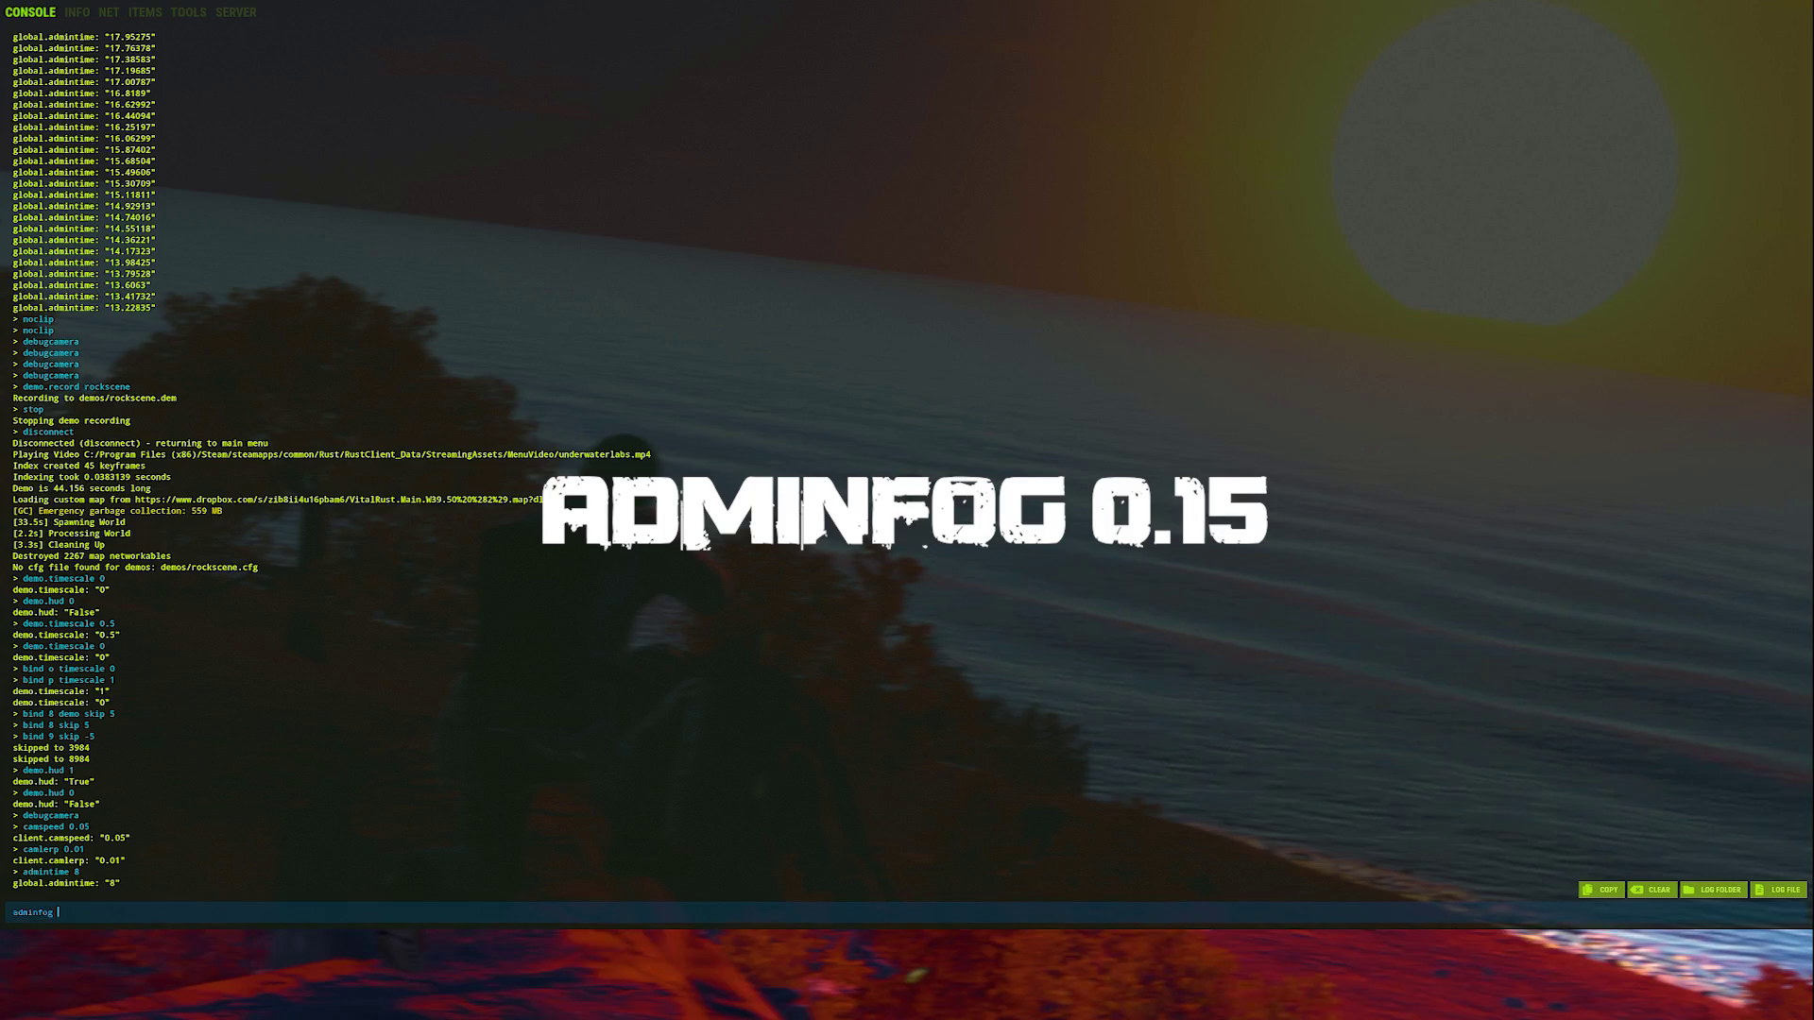
type("0.15")
key("Return")
key("F1")
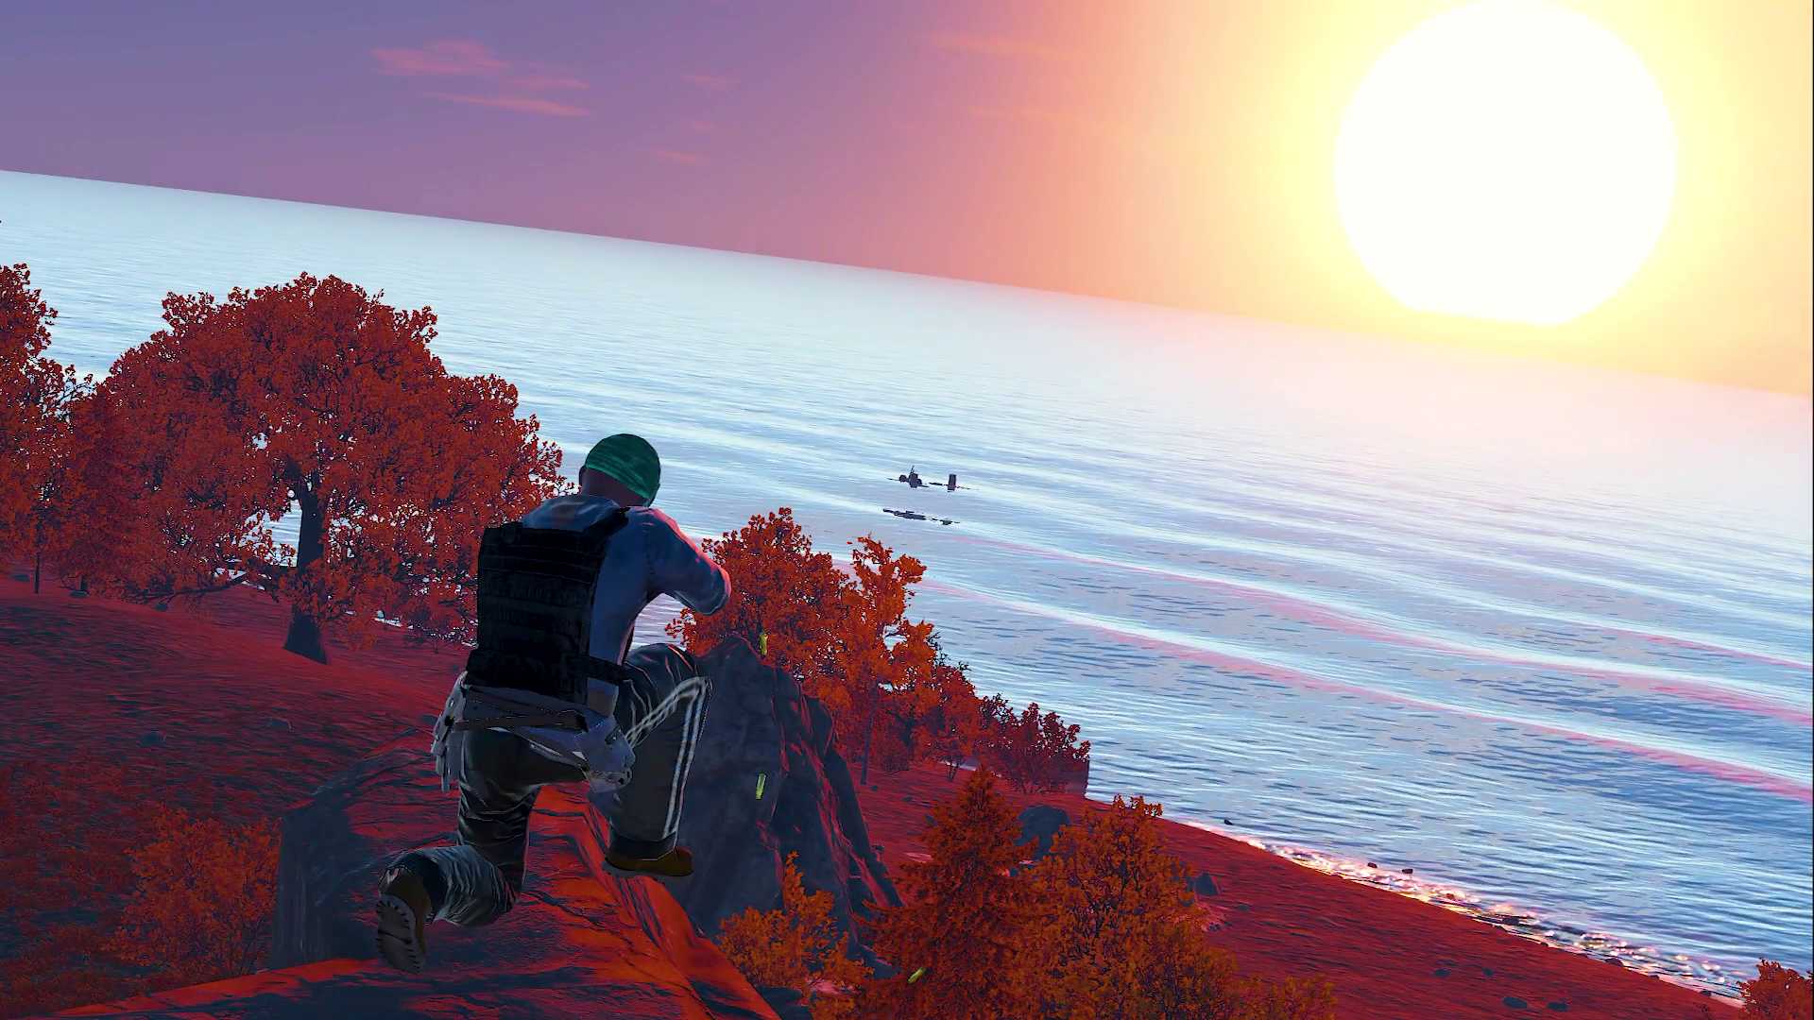
- Set the wind strength to 1 and the rain amount to 1
key("F1")
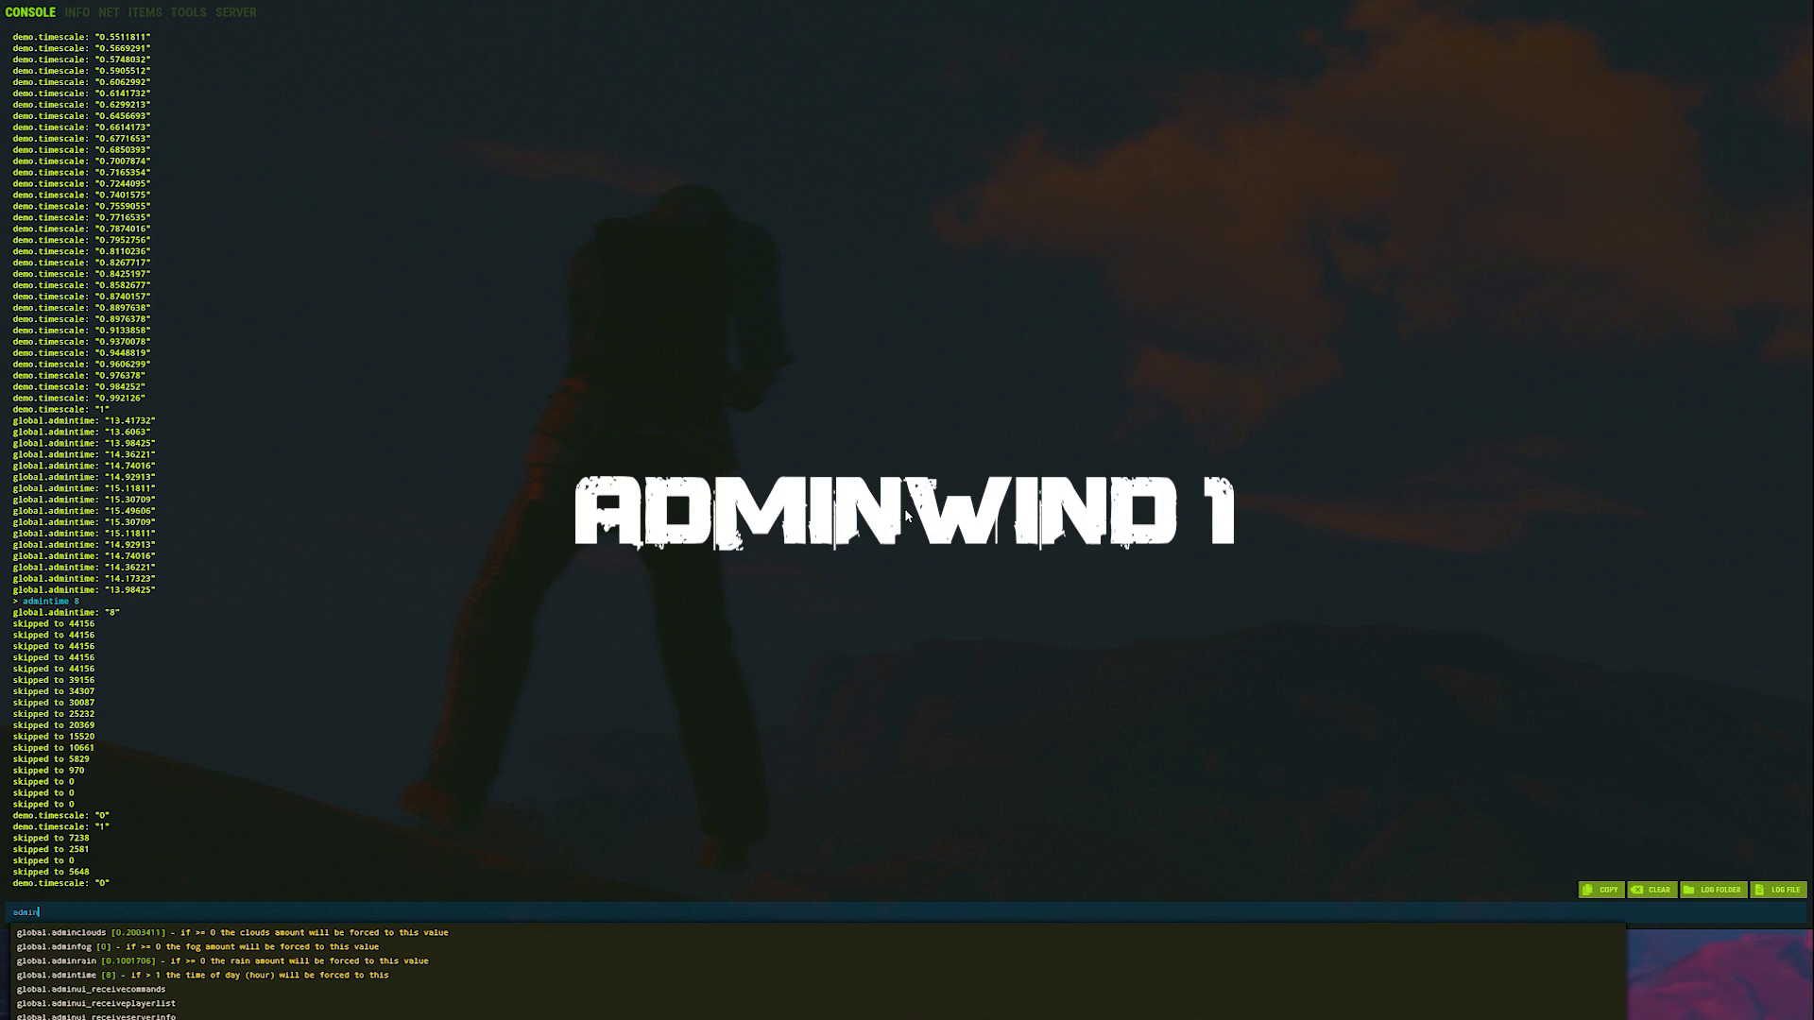
type("nd 1")
key("Return")
key("F1")
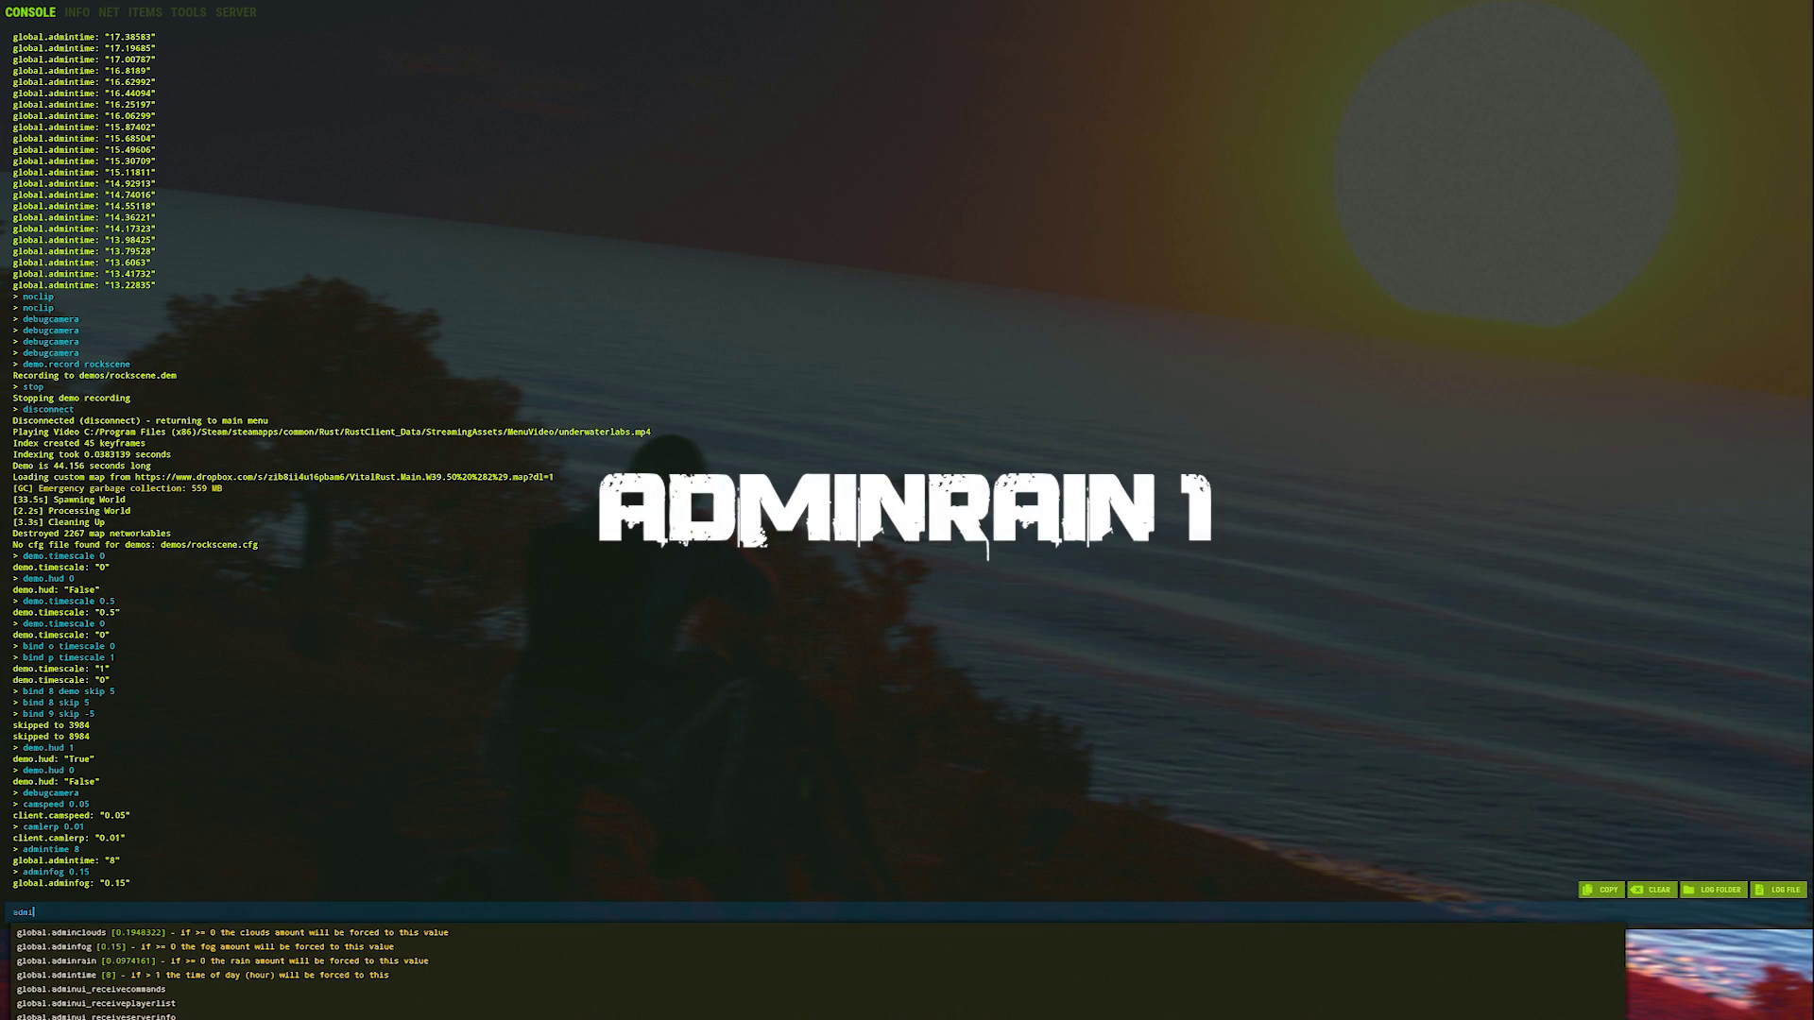
type("nrain 1")
key("Return")
key("F1")
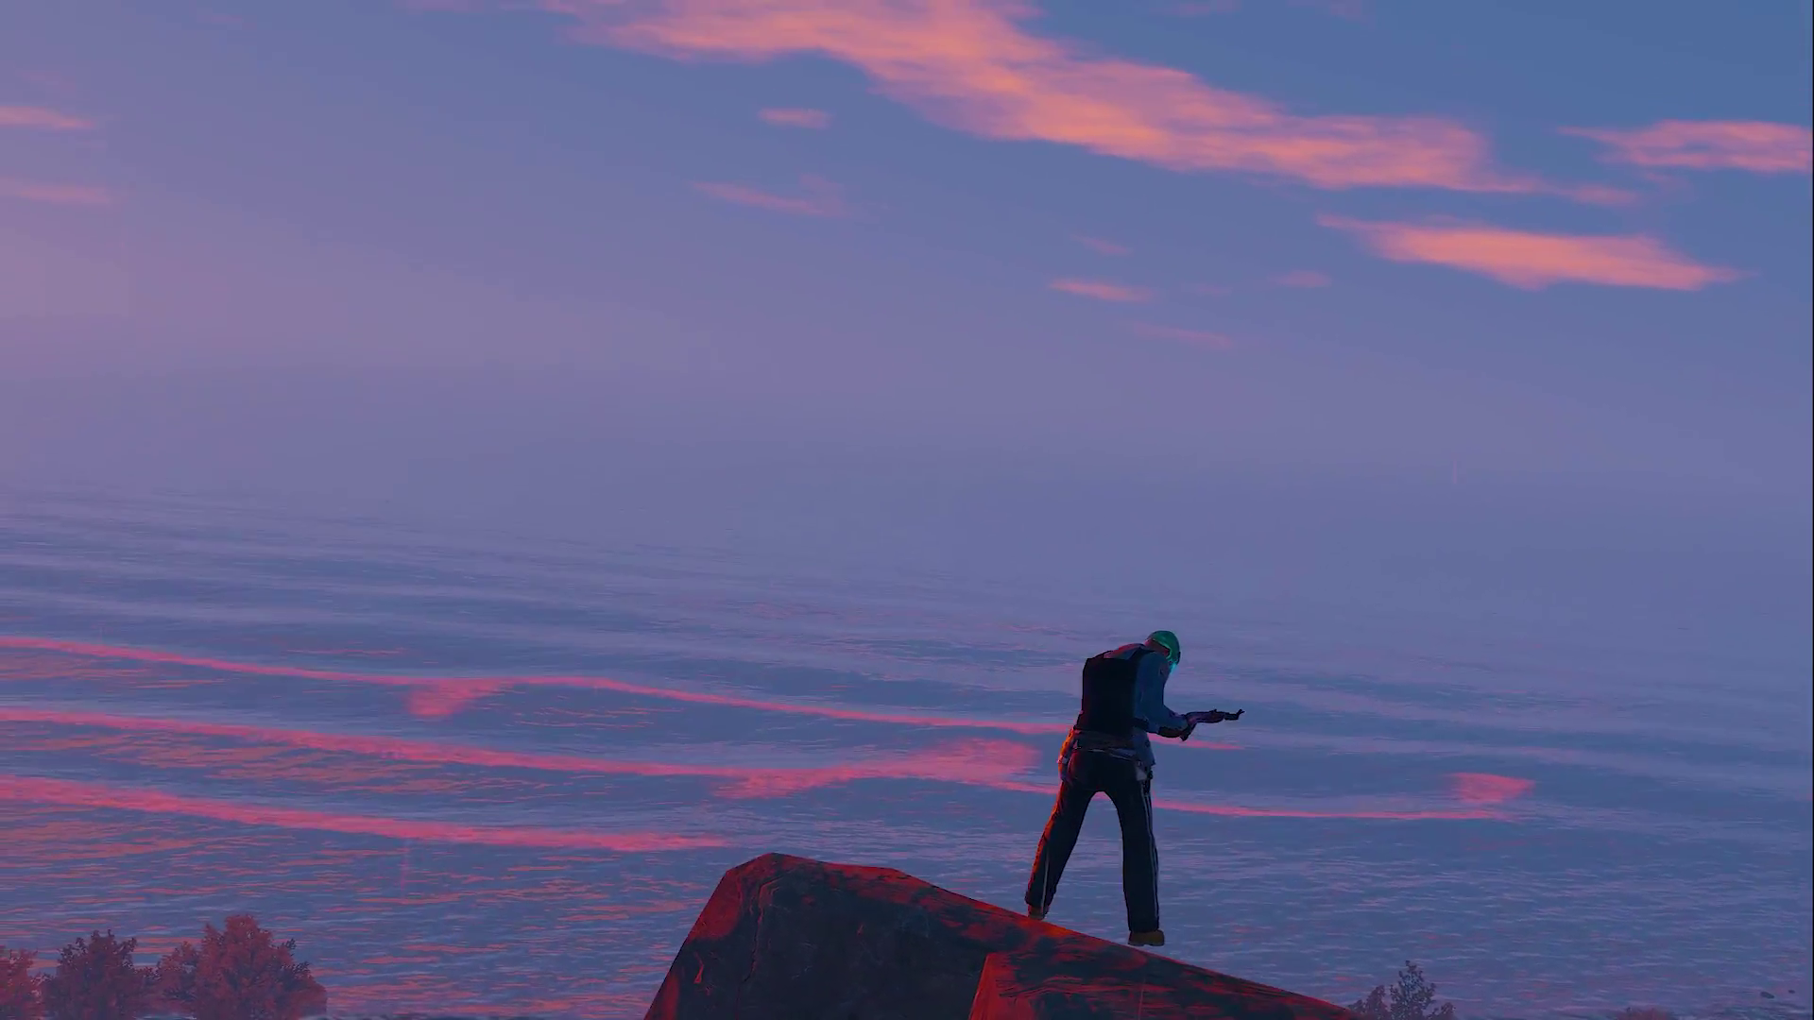
- Turn on Depth of Field in the game's Image Effects options
key("Escape")
left_click(232, 737)
left_click(765, 687)
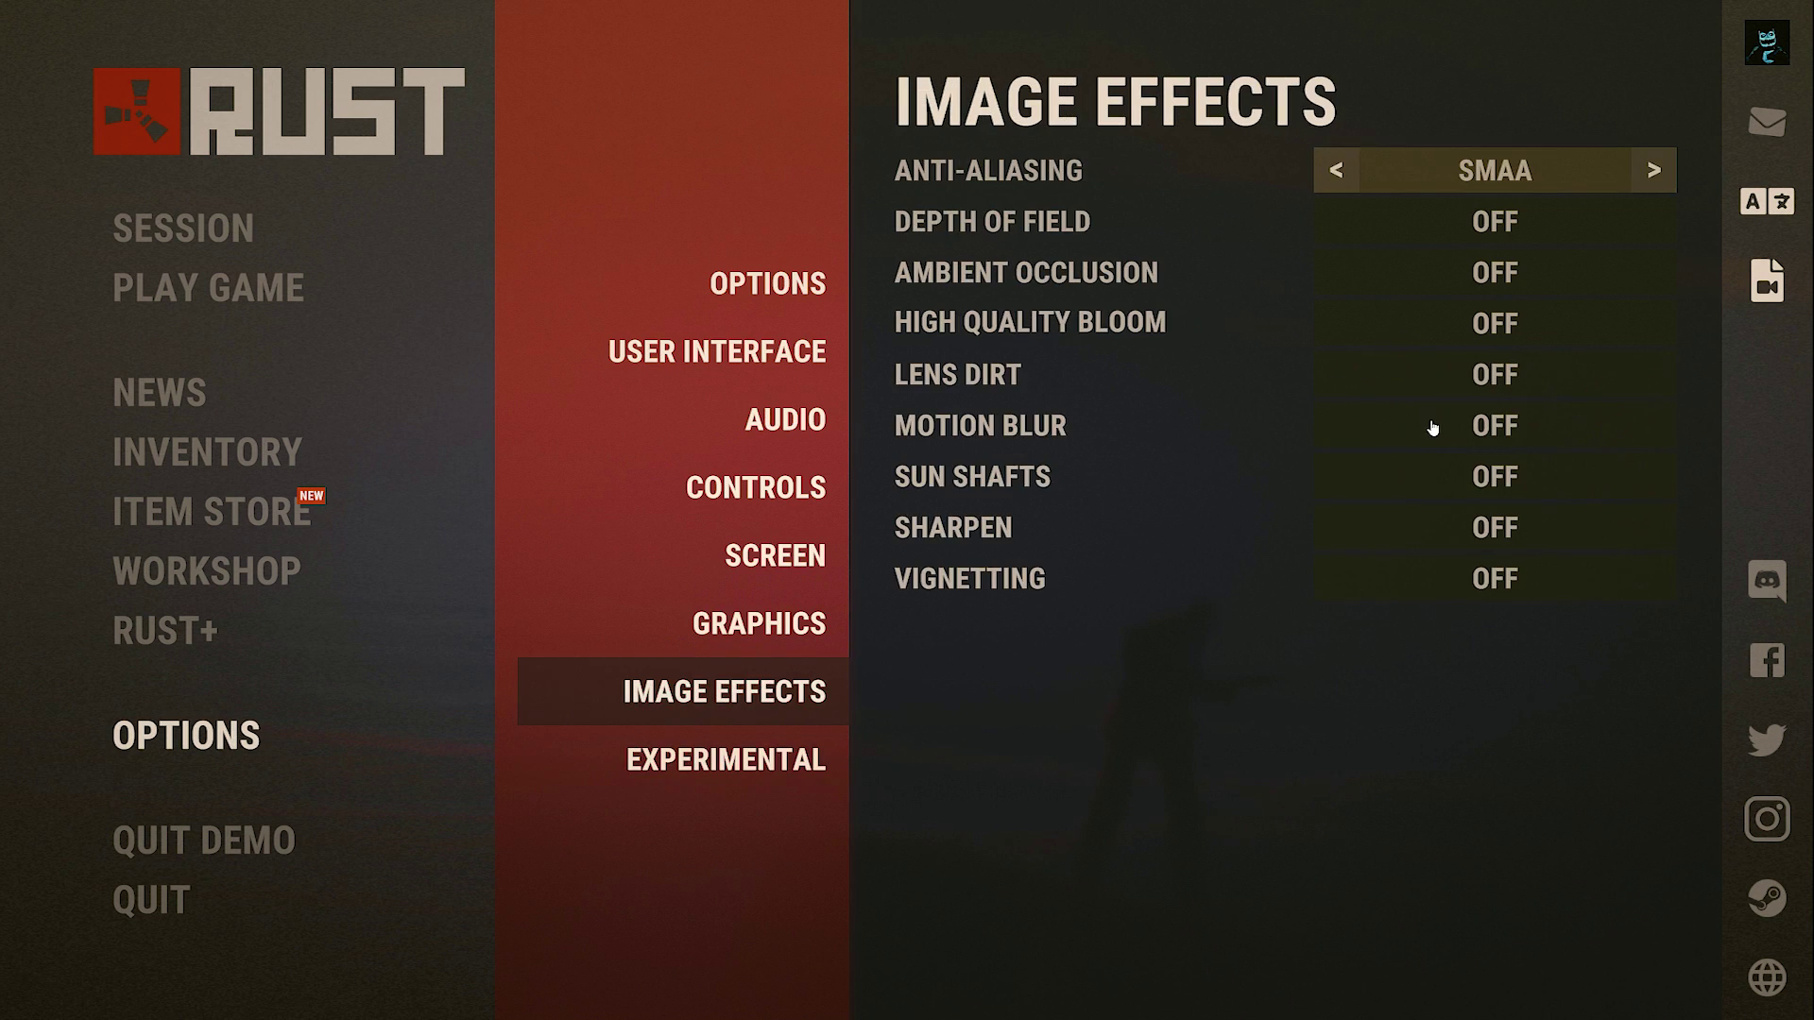
left_click(1386, 217)
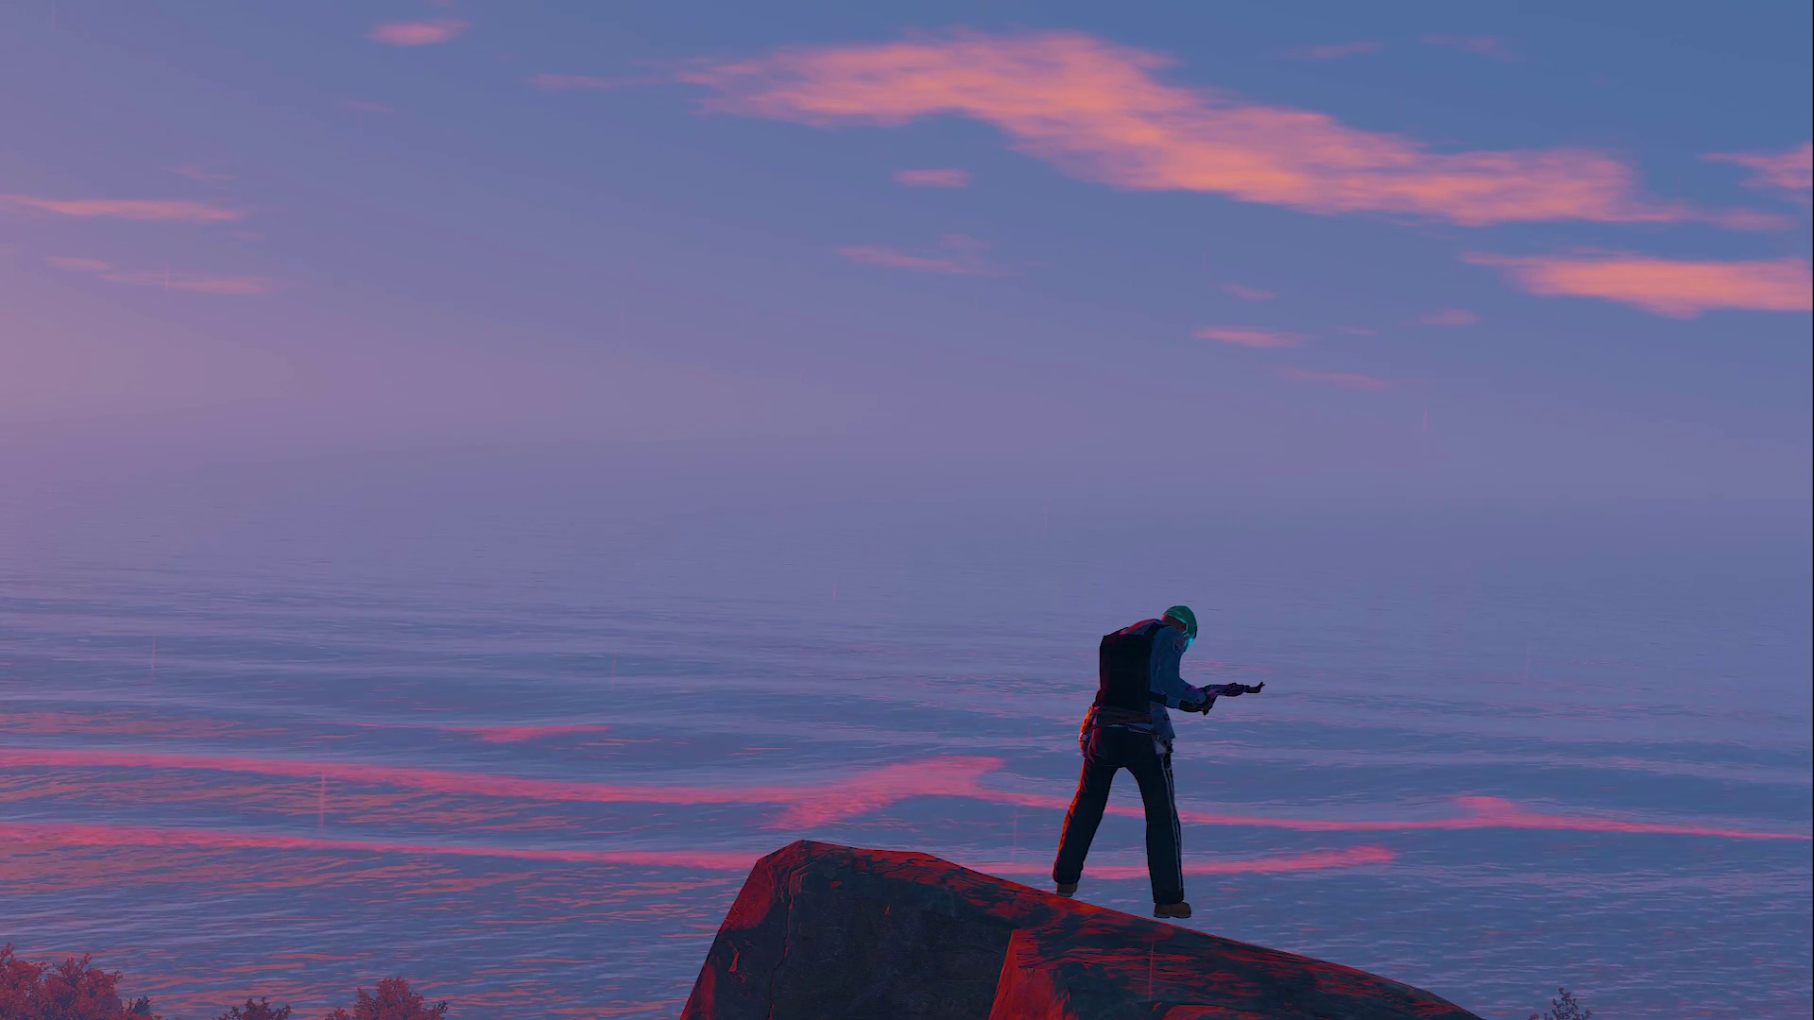
- Check the current dof_aper value, then set the depth-of-field aperture to 6
key("F1")
type("dof_aper")
key("Return")
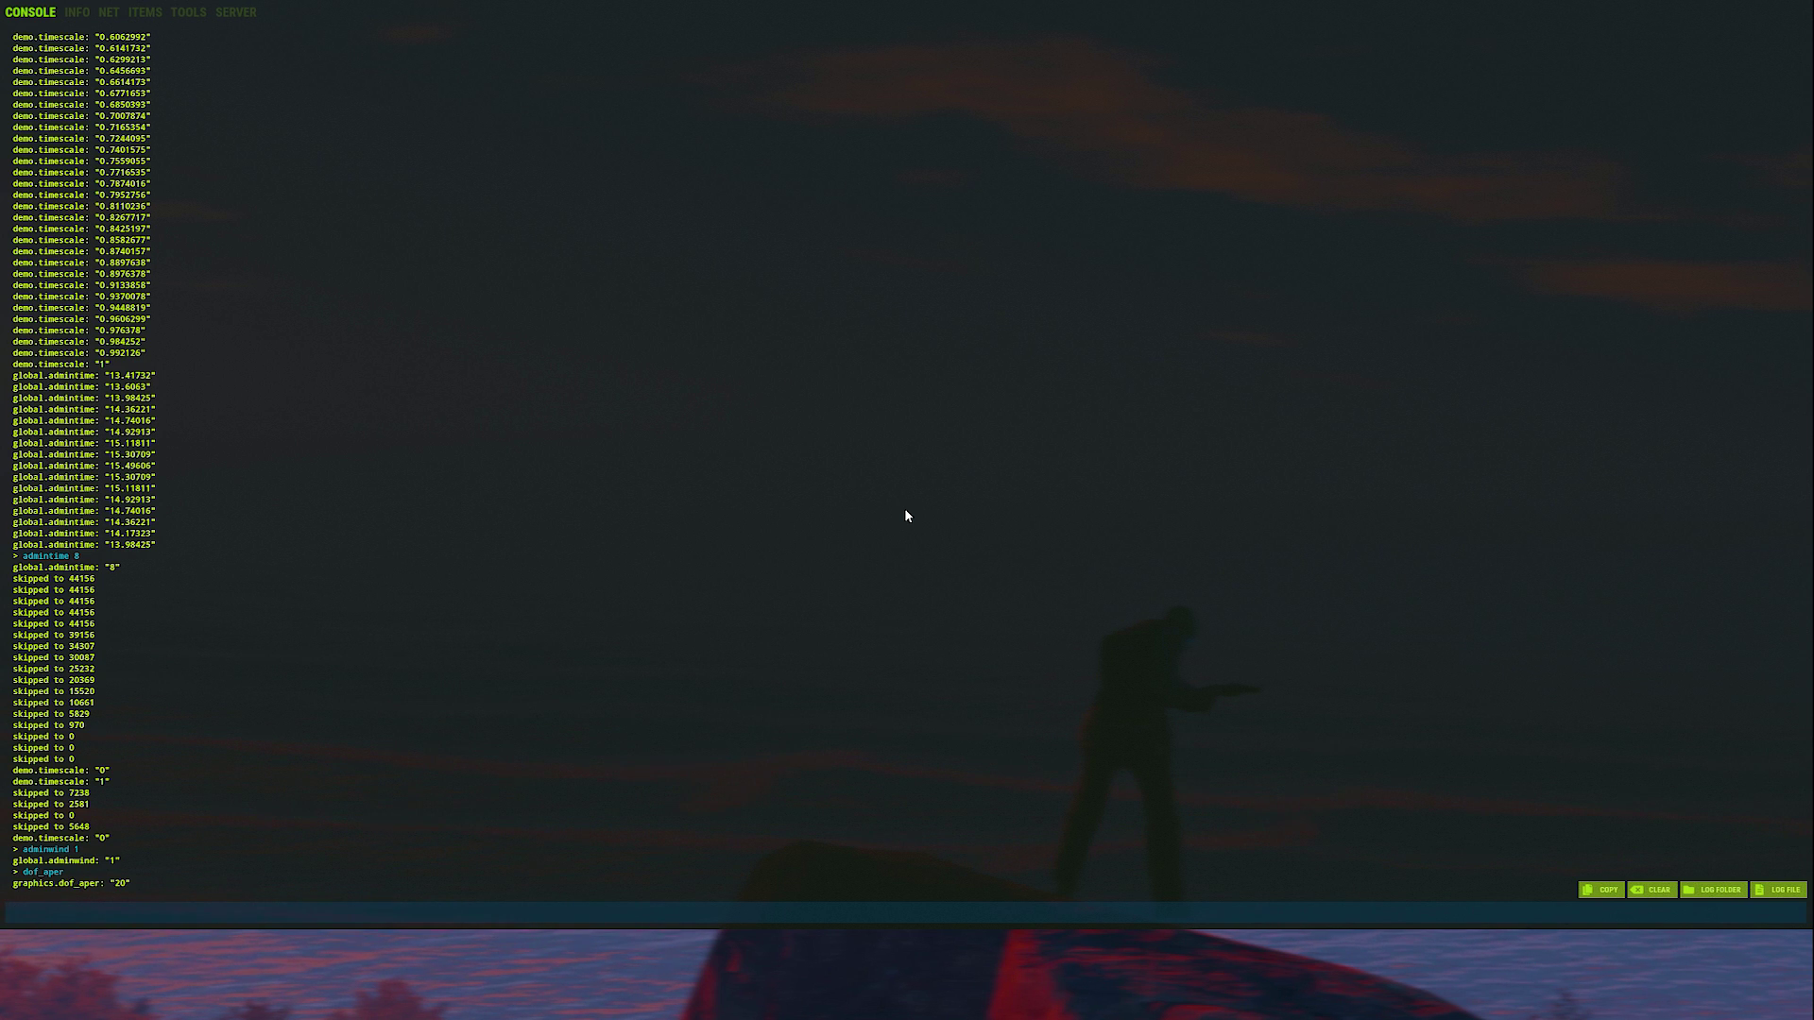
key("F1")
key("F1")
type("dogf")
key("BackSpace")
key("BackSpace")
type("f_aper 6")
key("Return")
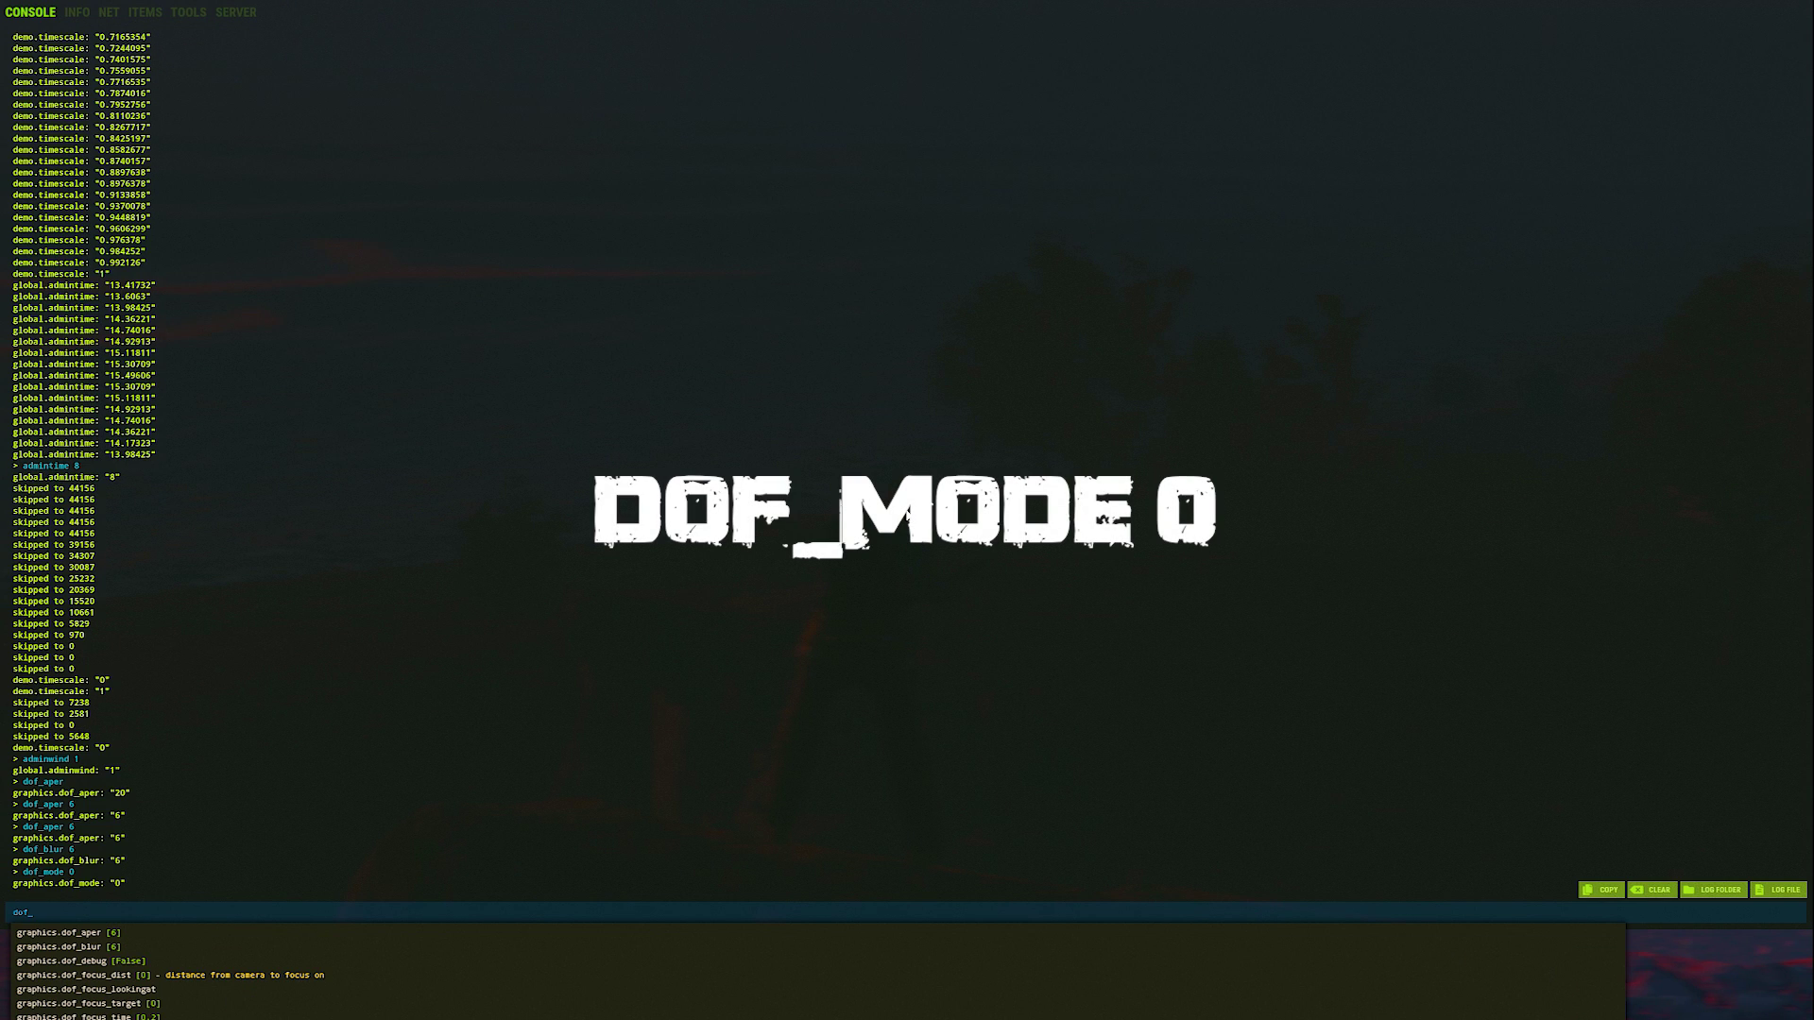
- Set the depth-of-field mode to 1, then try mode 2
type("mod 1")
key("Return")
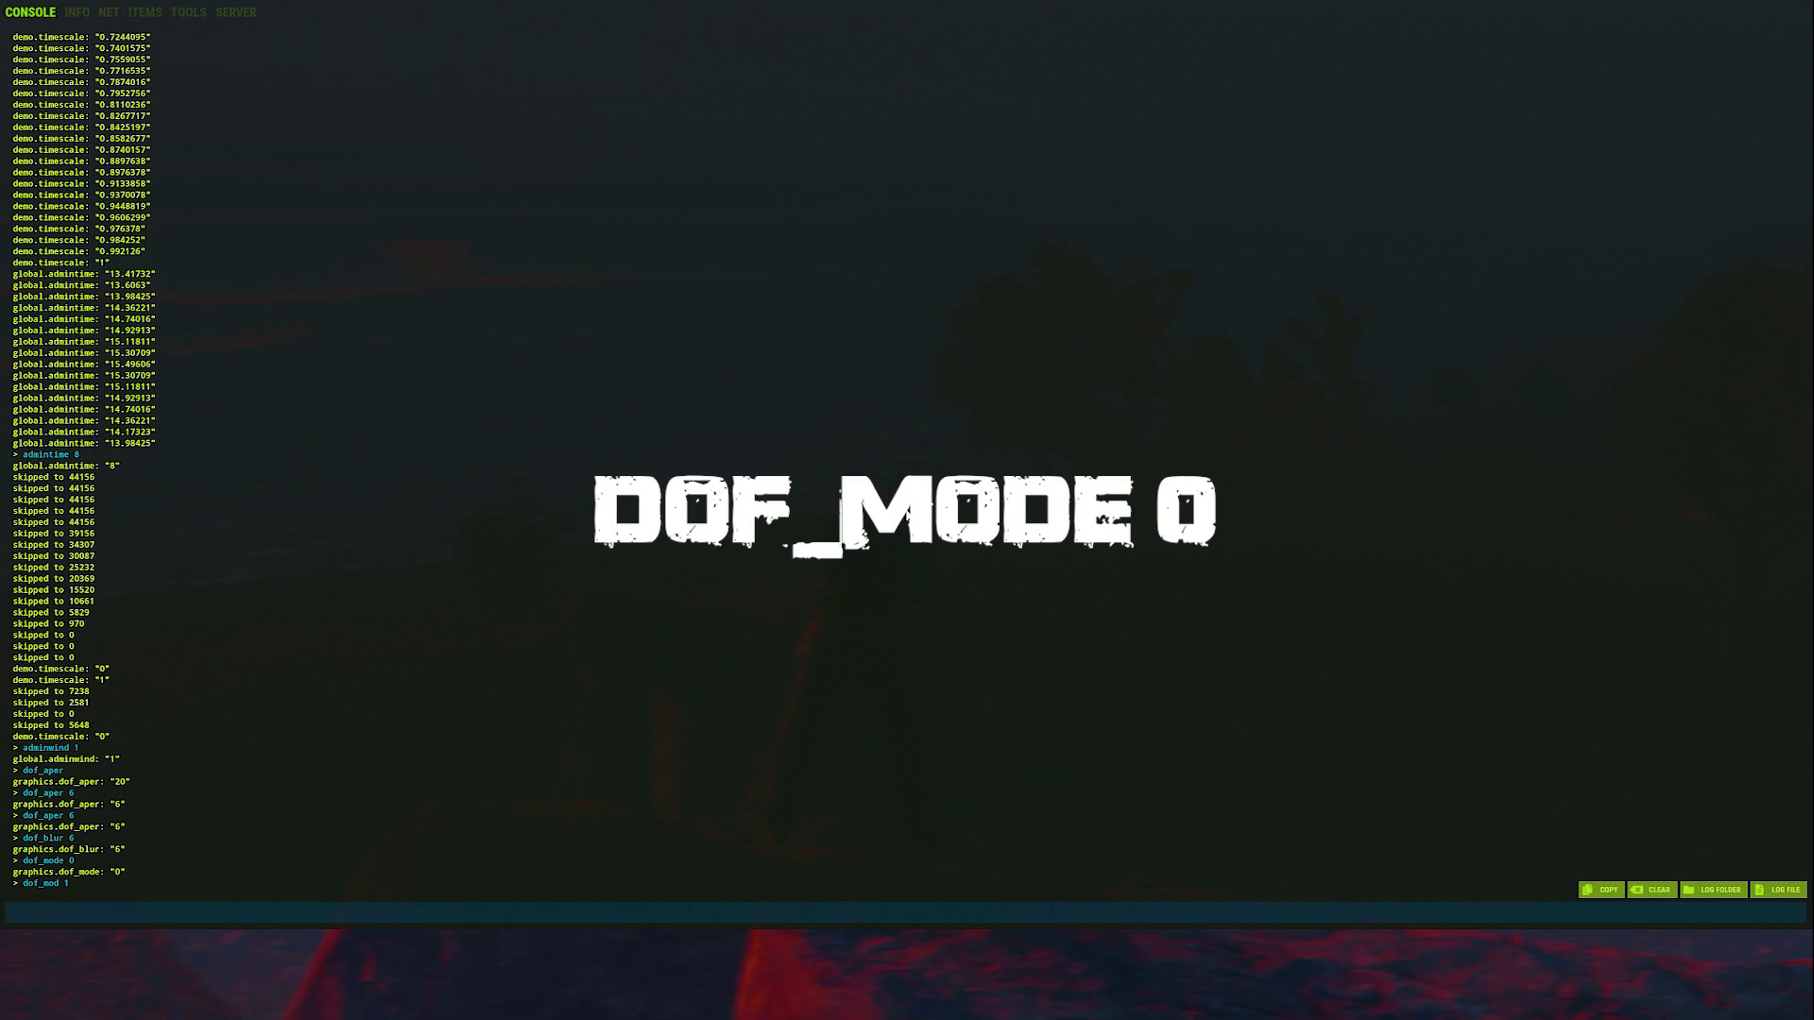
type("dof_")
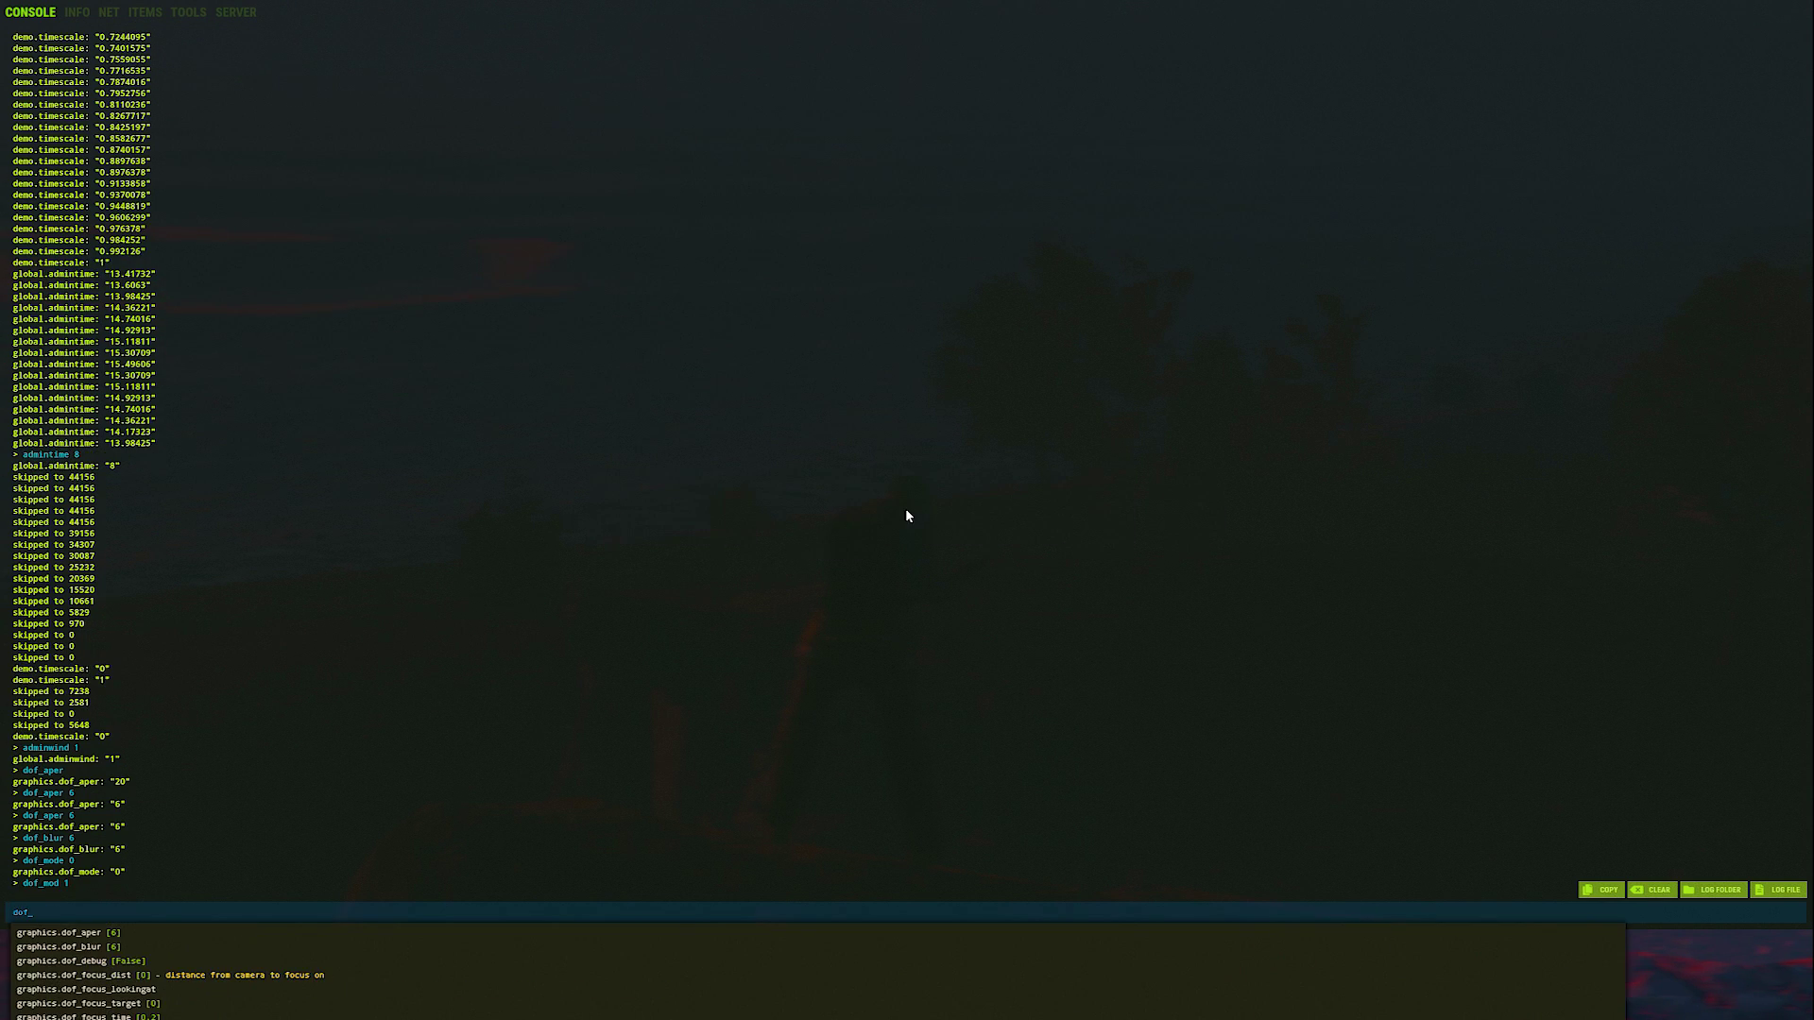
type("mode 1")
key("Return")
key("F1")
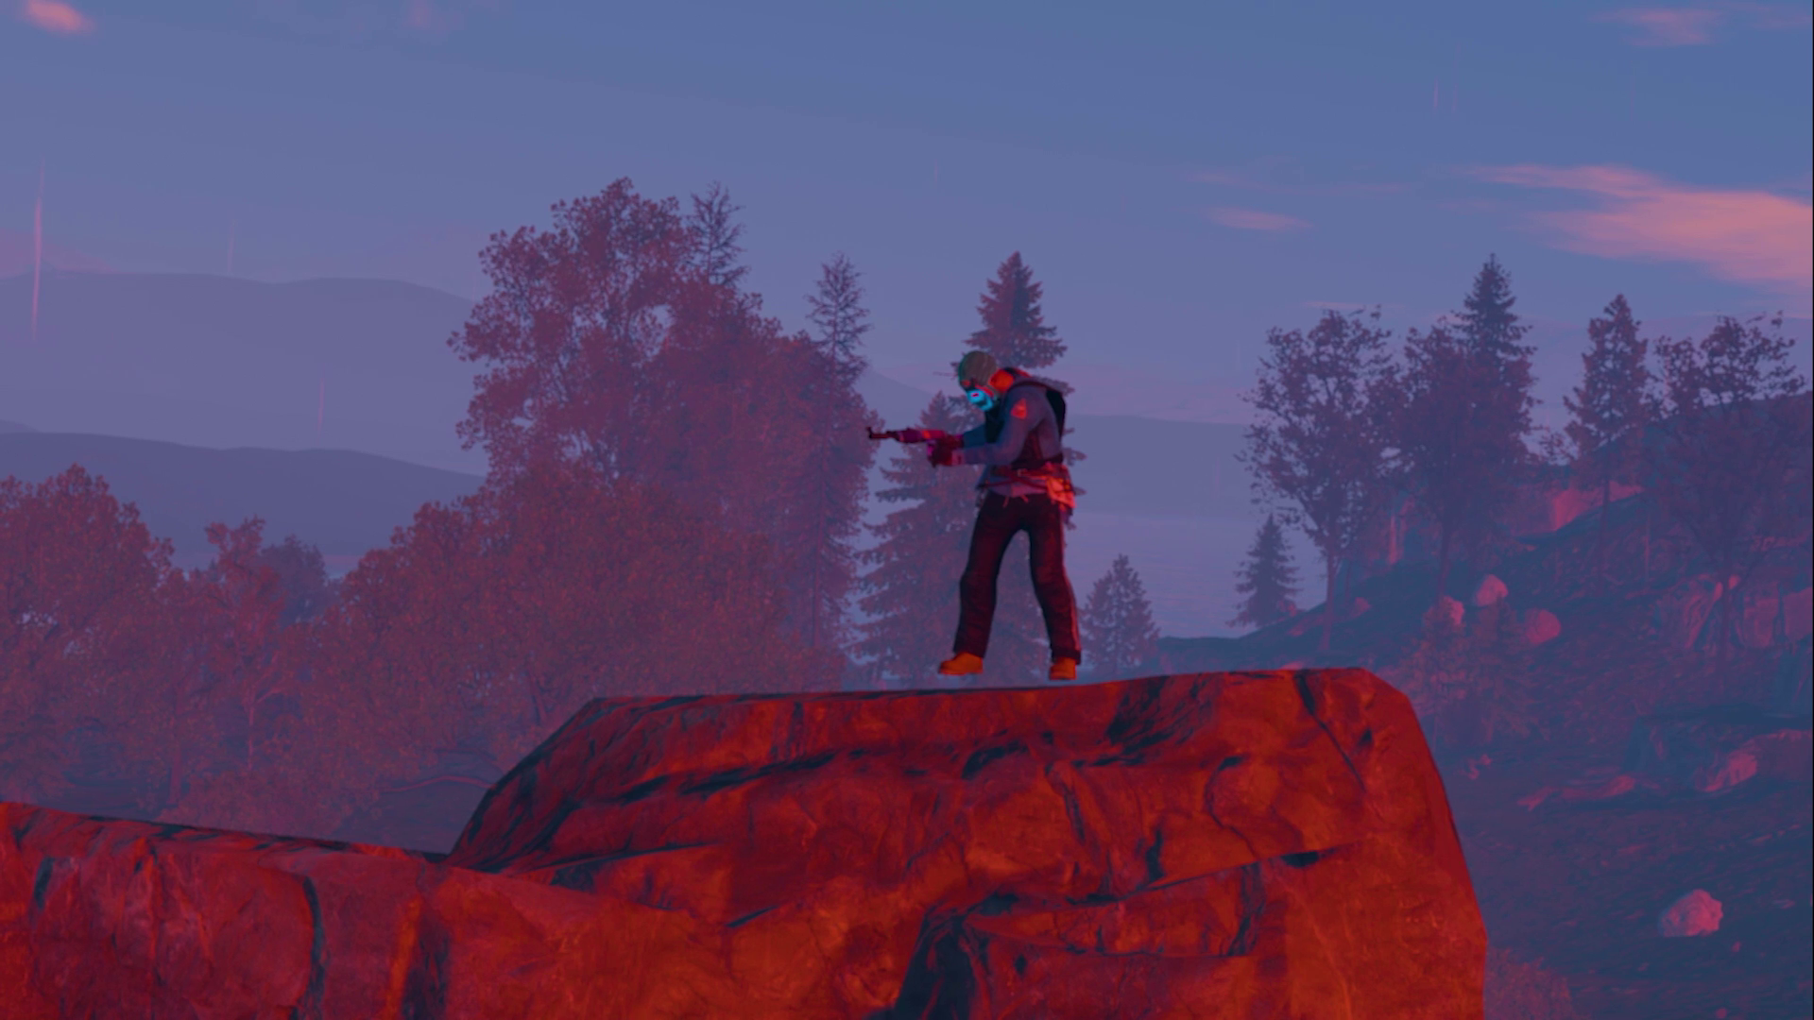
key("F1")
type("dof")
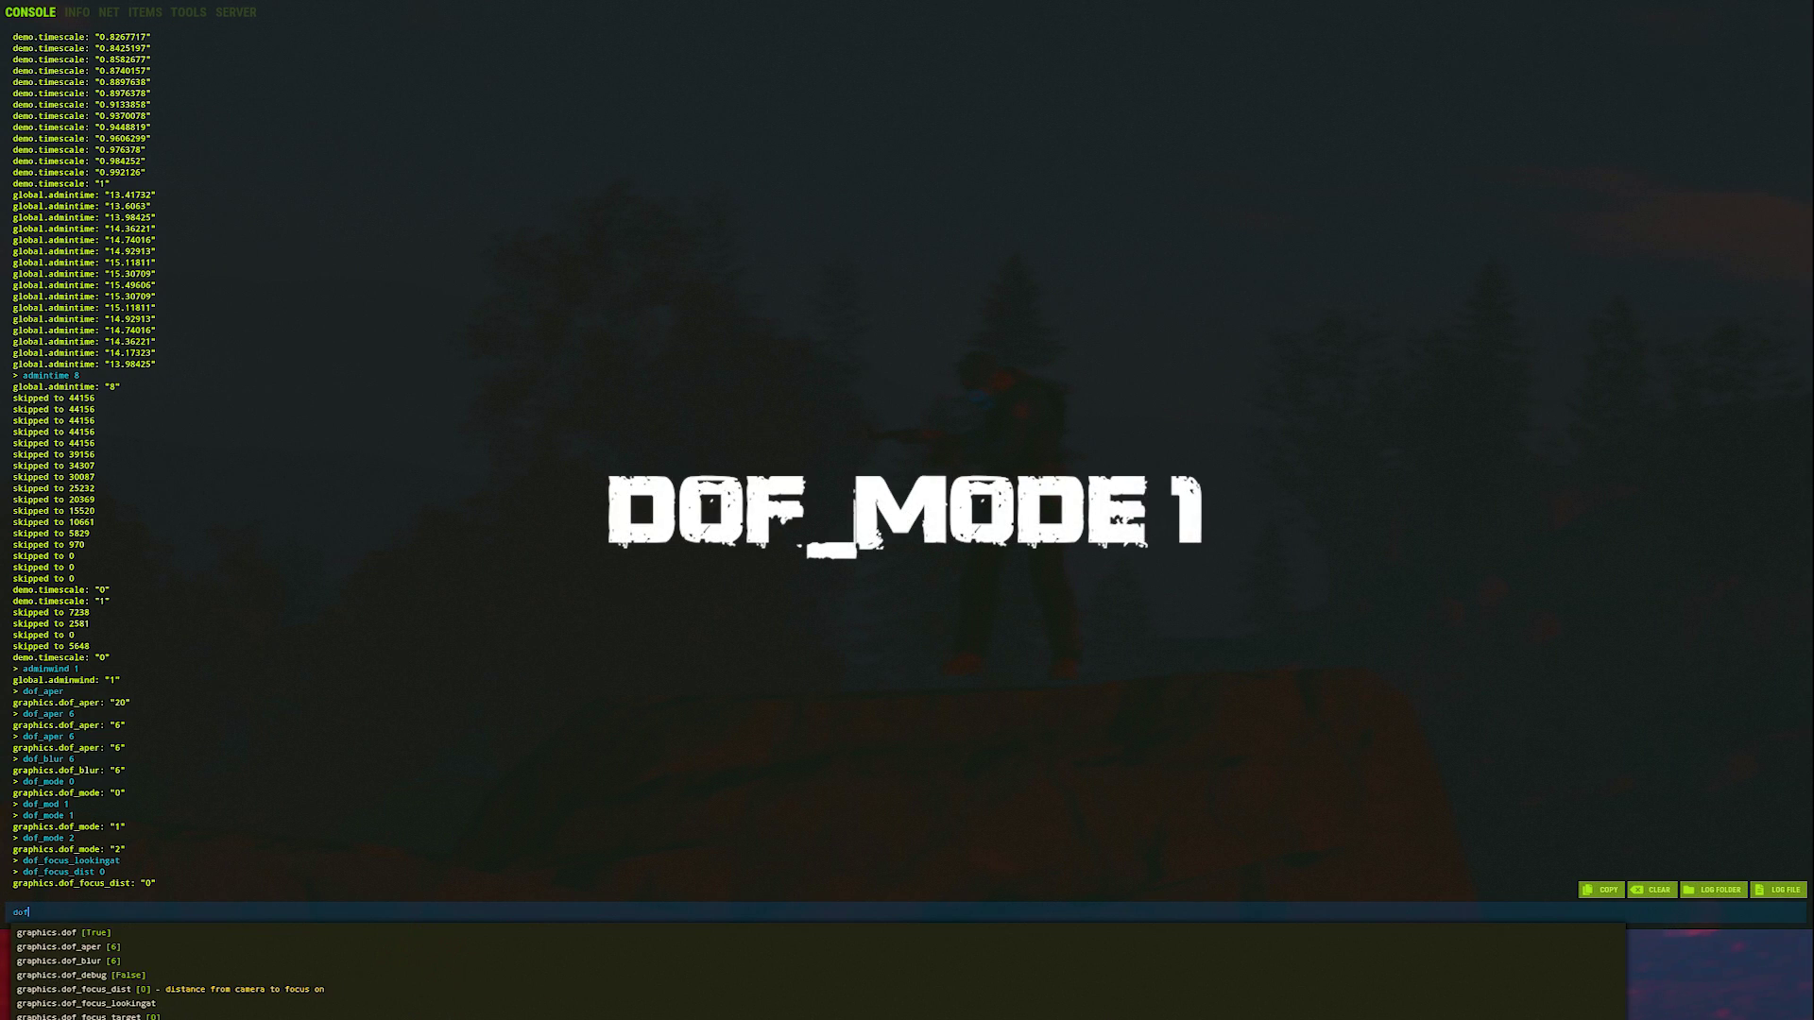
type("_mode")
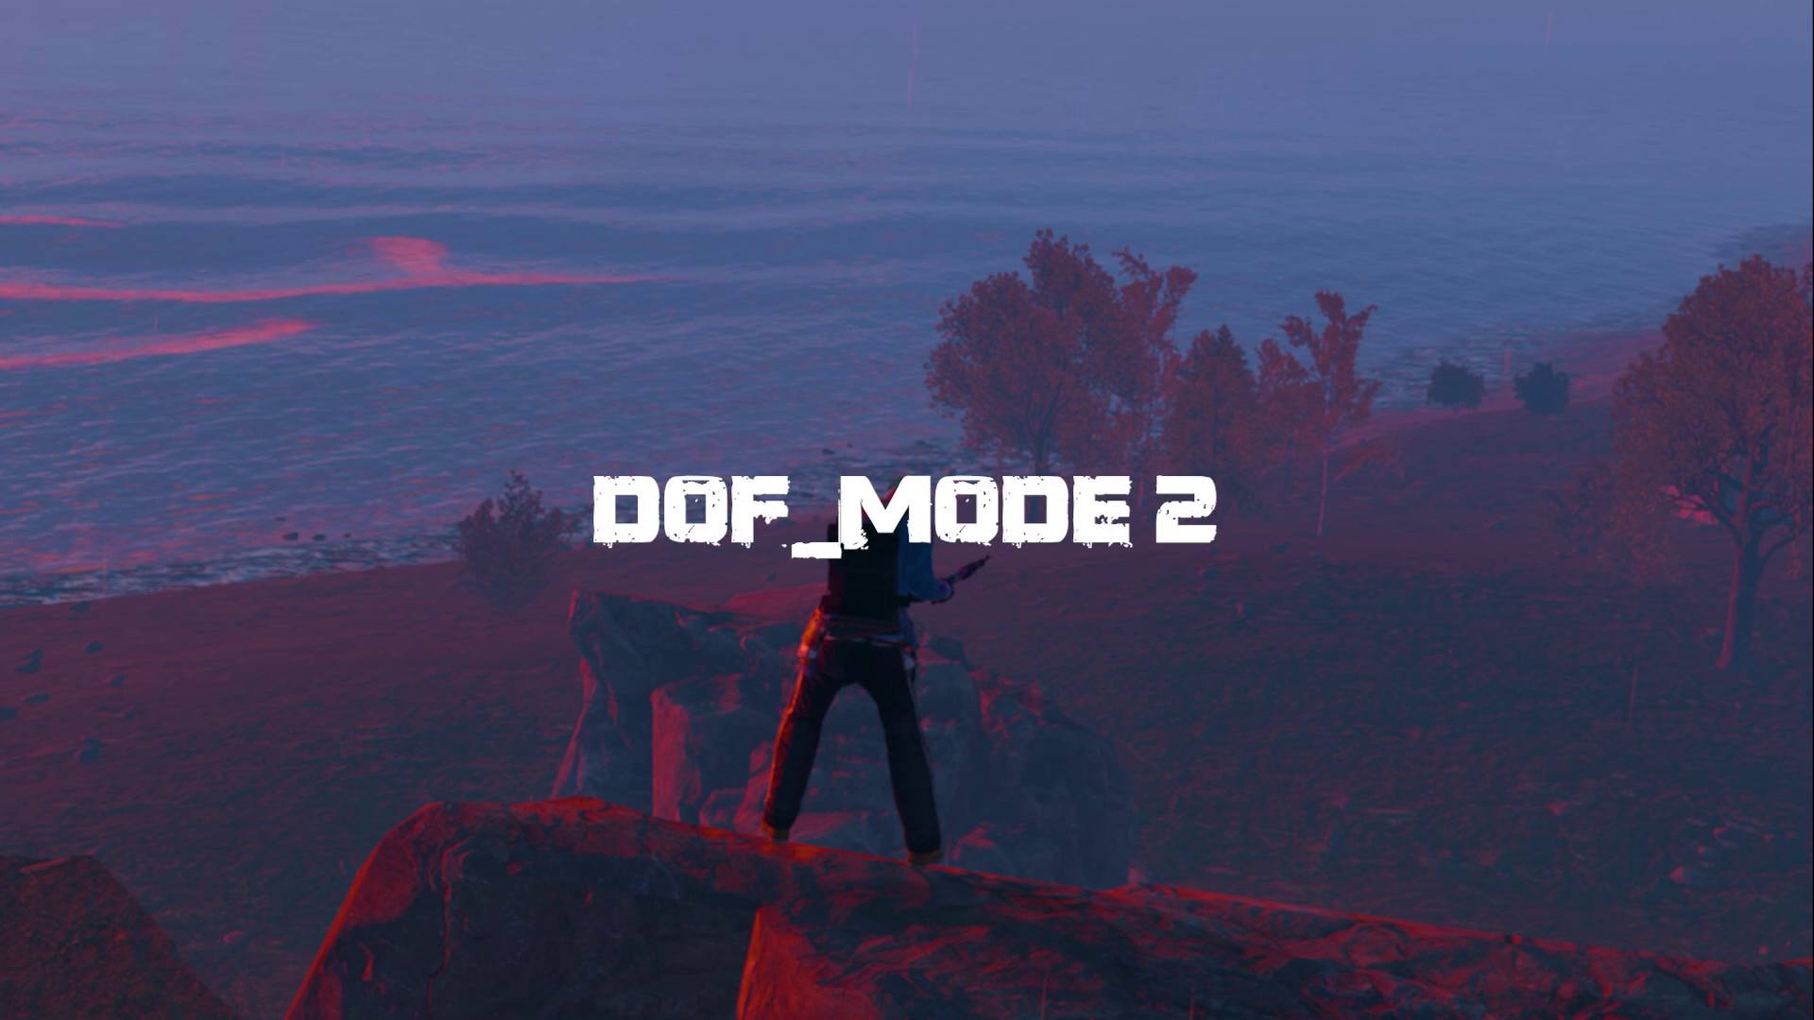
key("F1")
type("dof_mode 2")
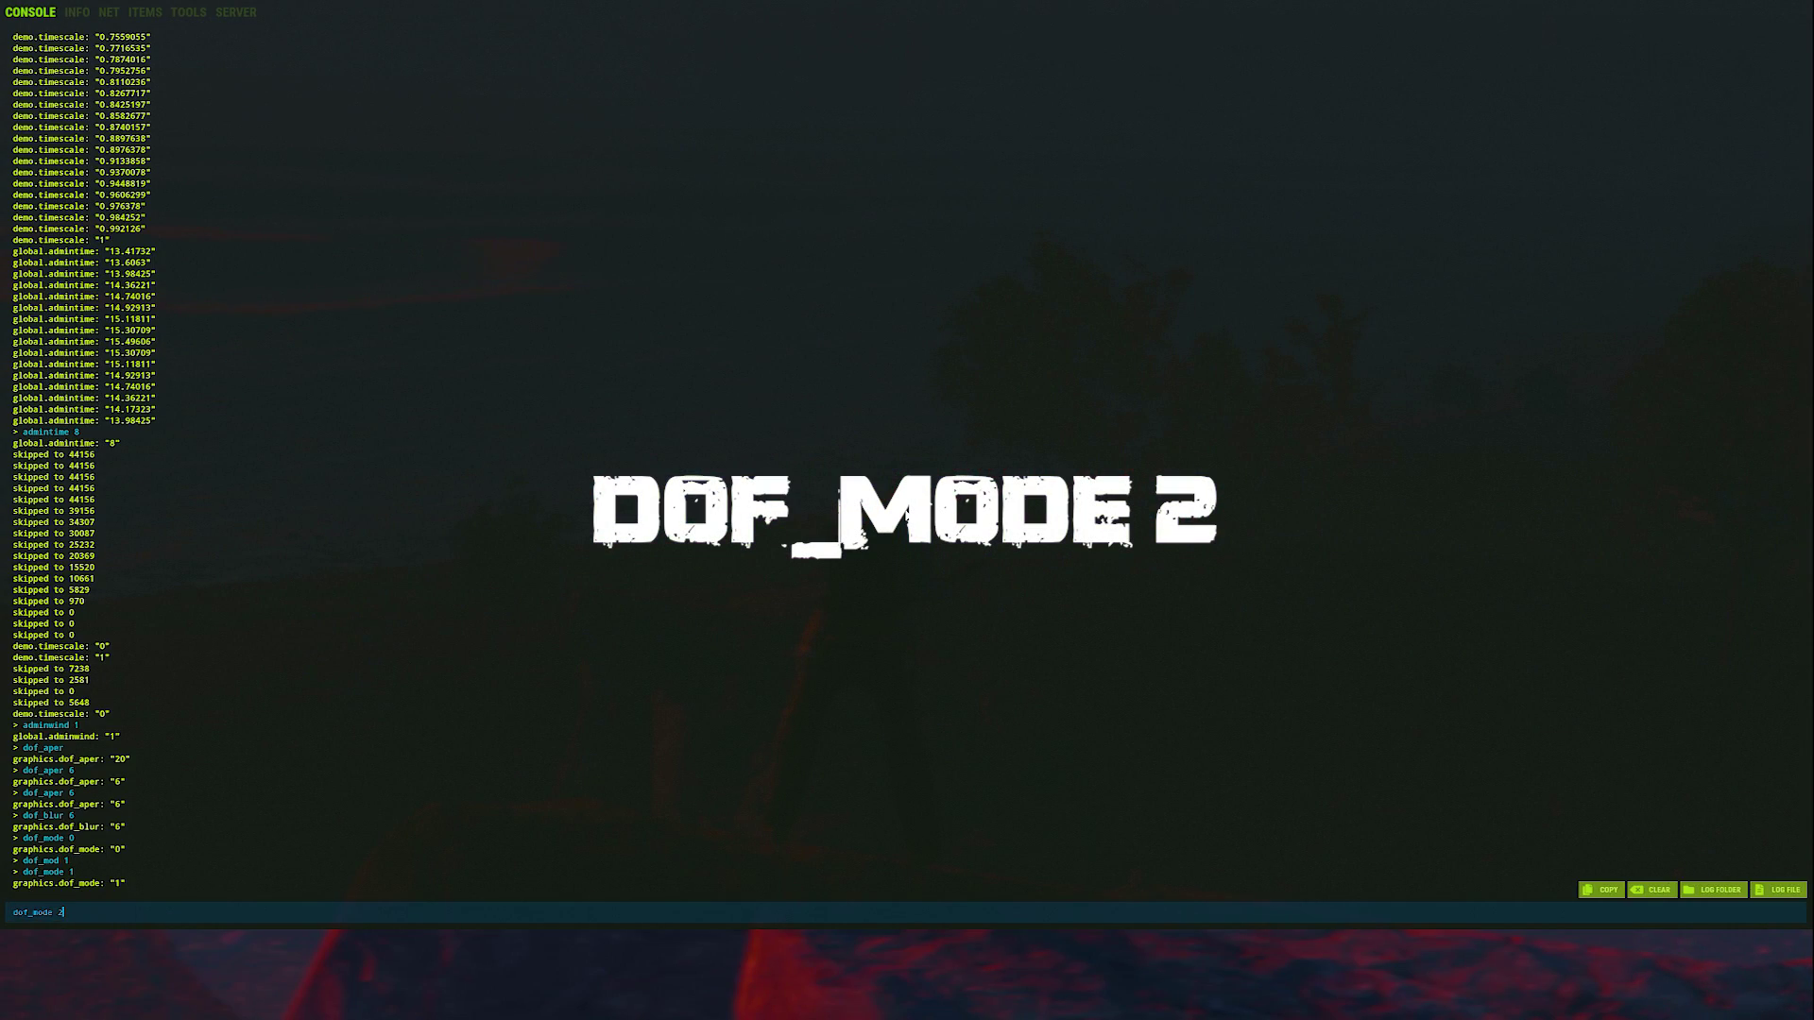
key("Return")
key("F1")
- Make depth-of-field focus follow the looked-at point with a focus distance of 0
key("F1")
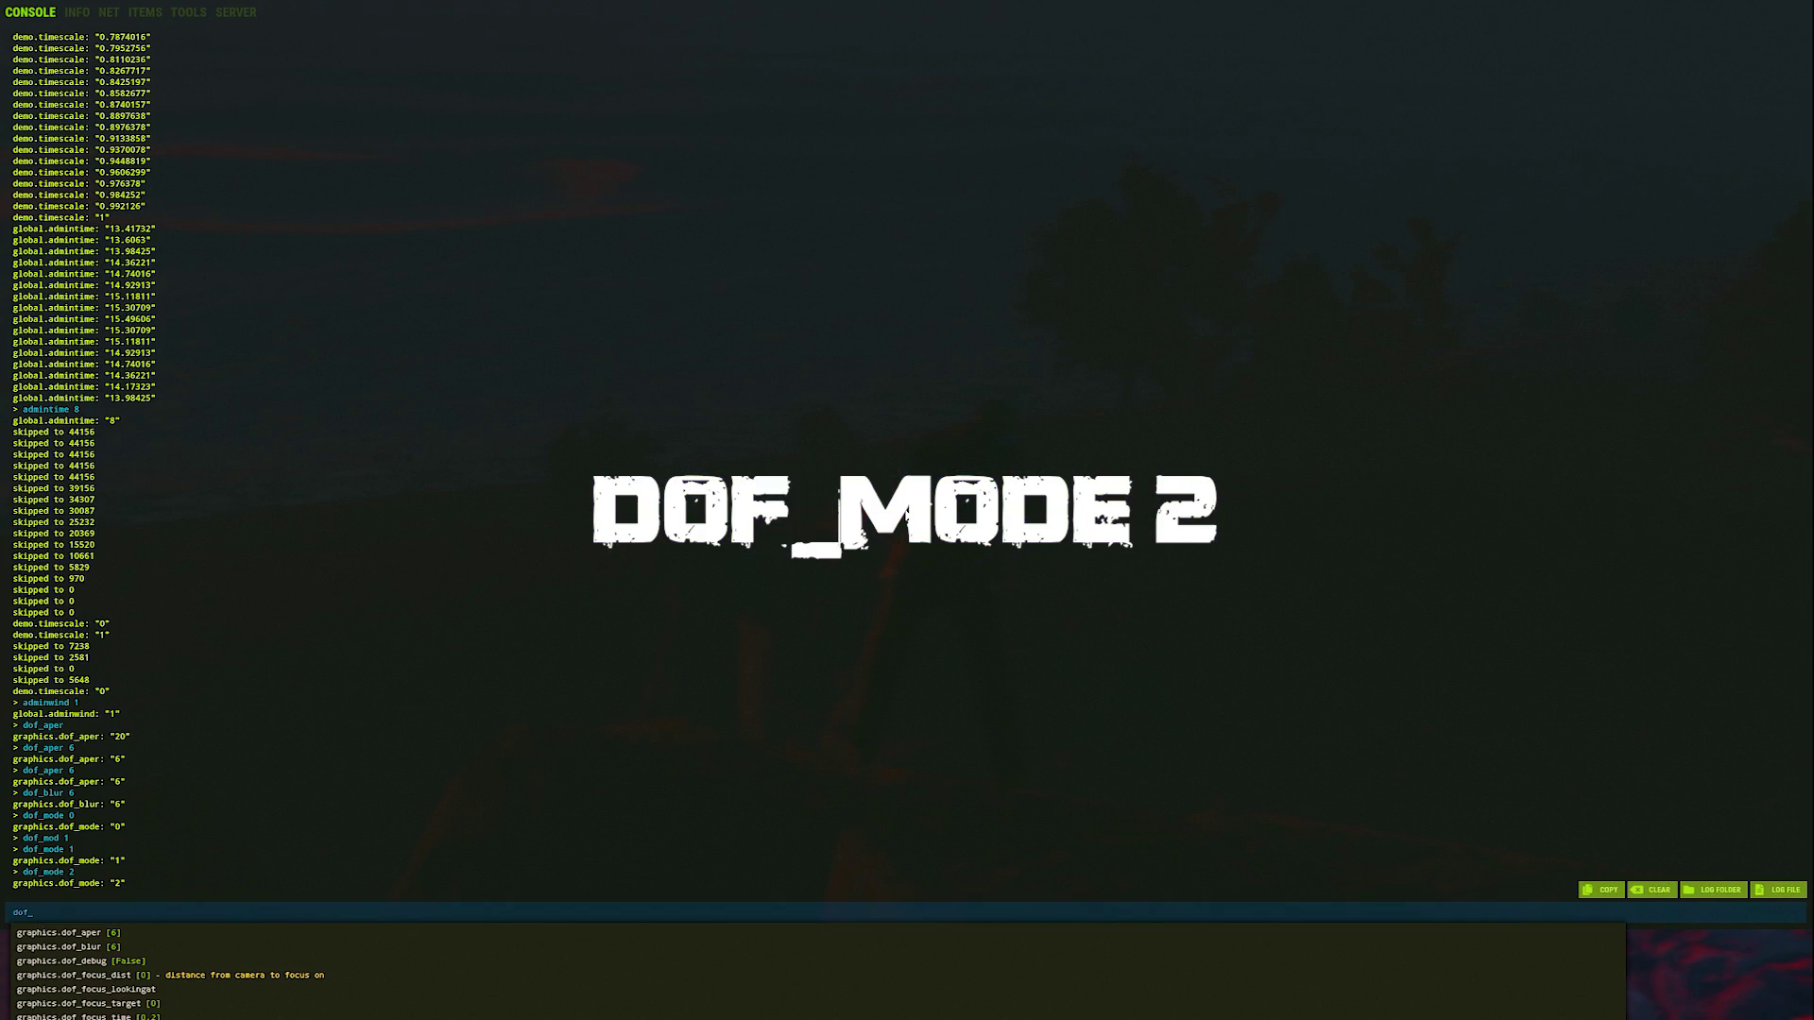
type("dof_focus_lookingat")
key("Return")
key("F1")
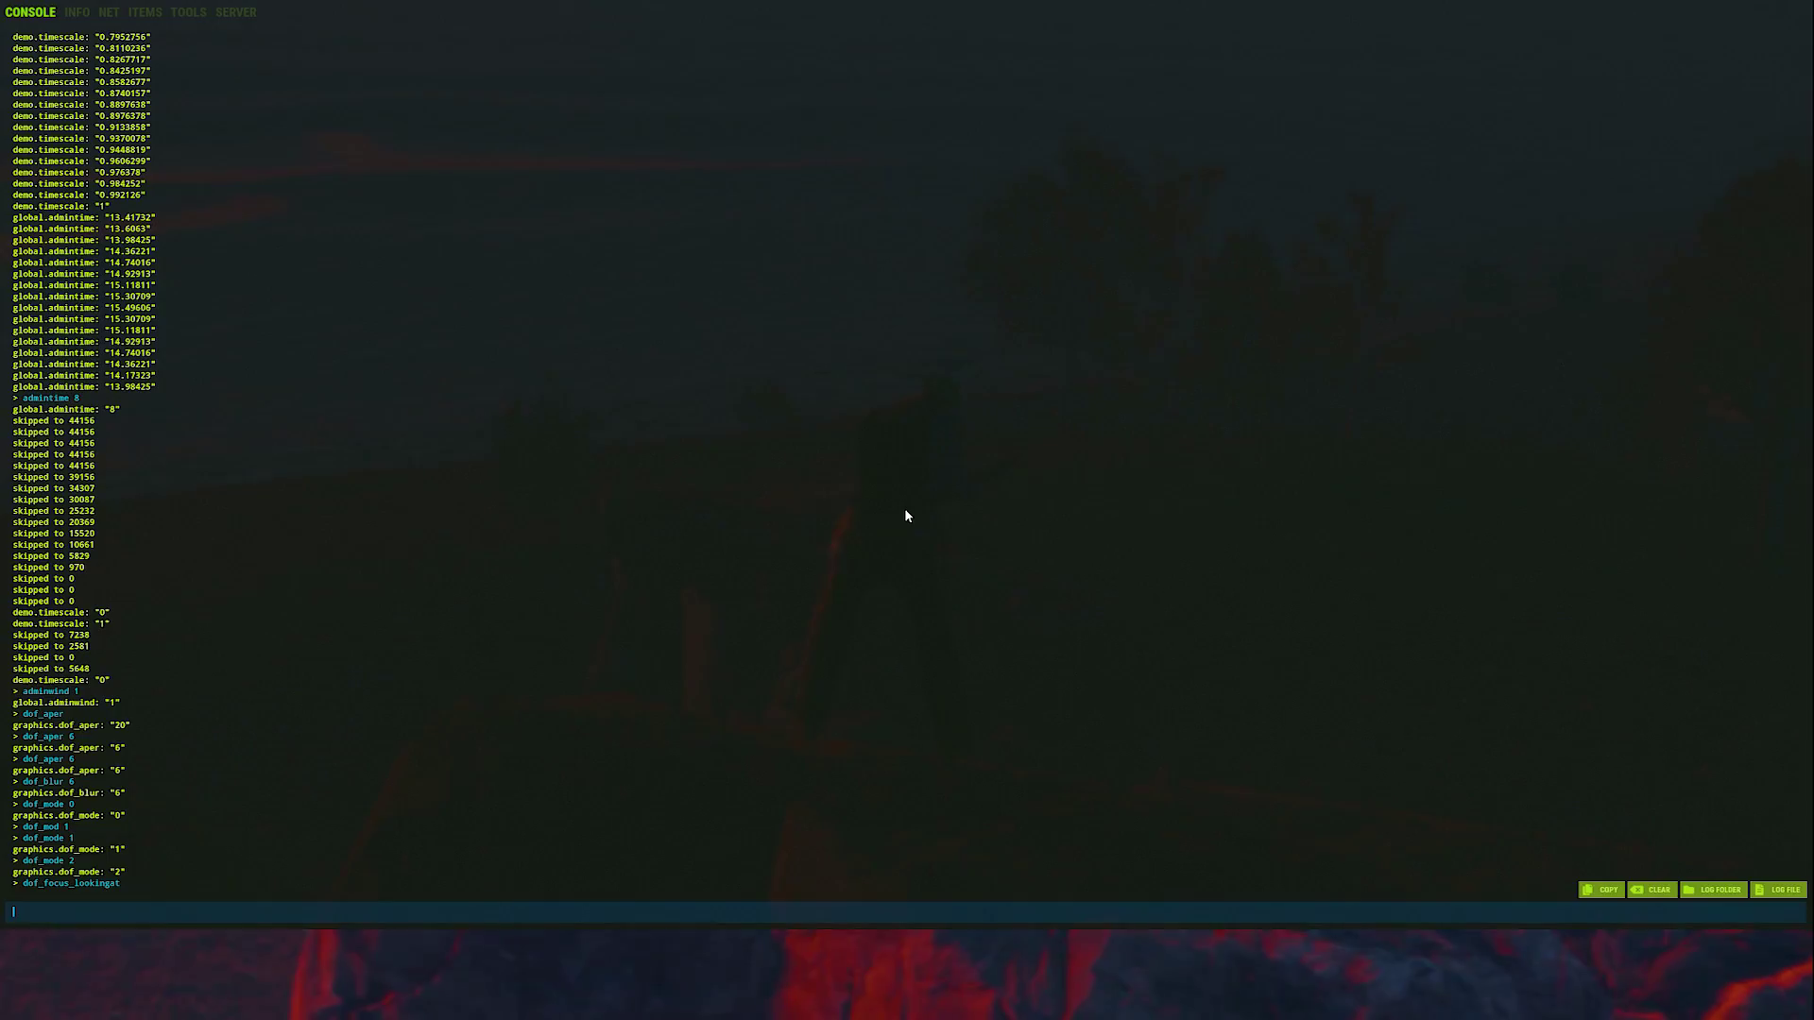
type("dof_focus_dist 0")
key("Return")
key("F1")
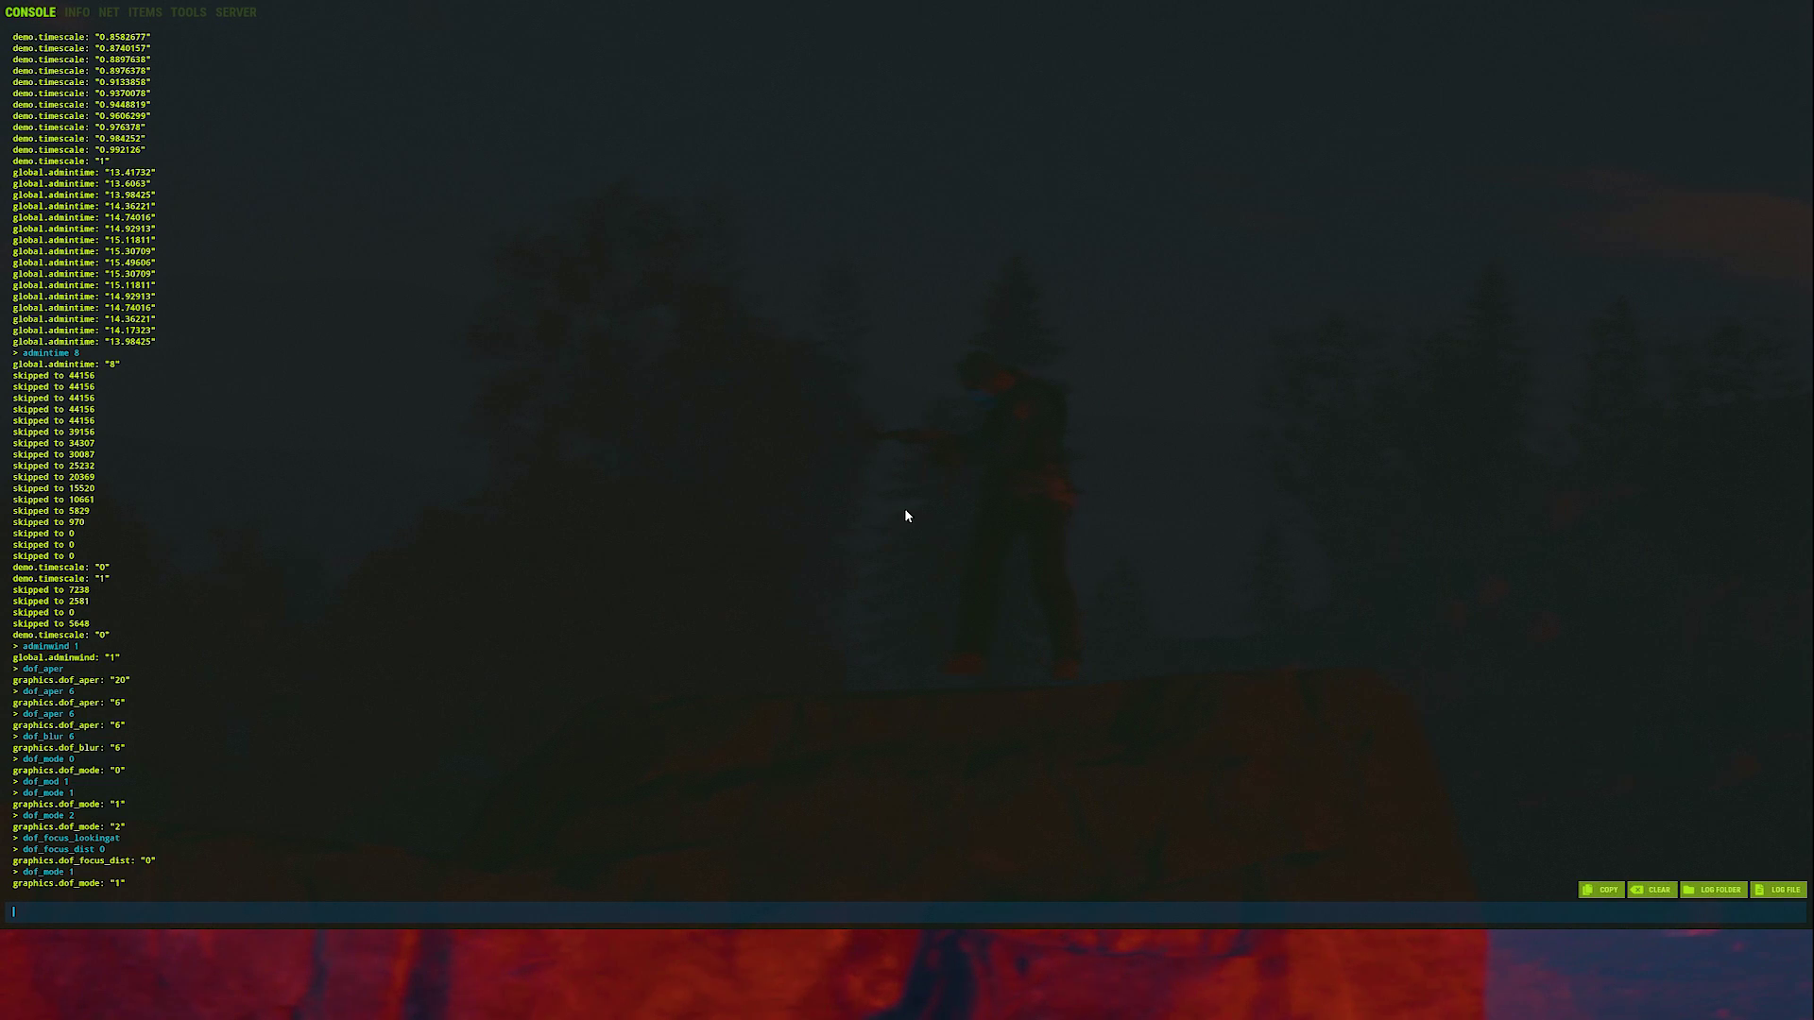
- Bind mouse wheel up and down to dof_nudge 2 and enable dof_debug 1
type("bind mousewheelupo")
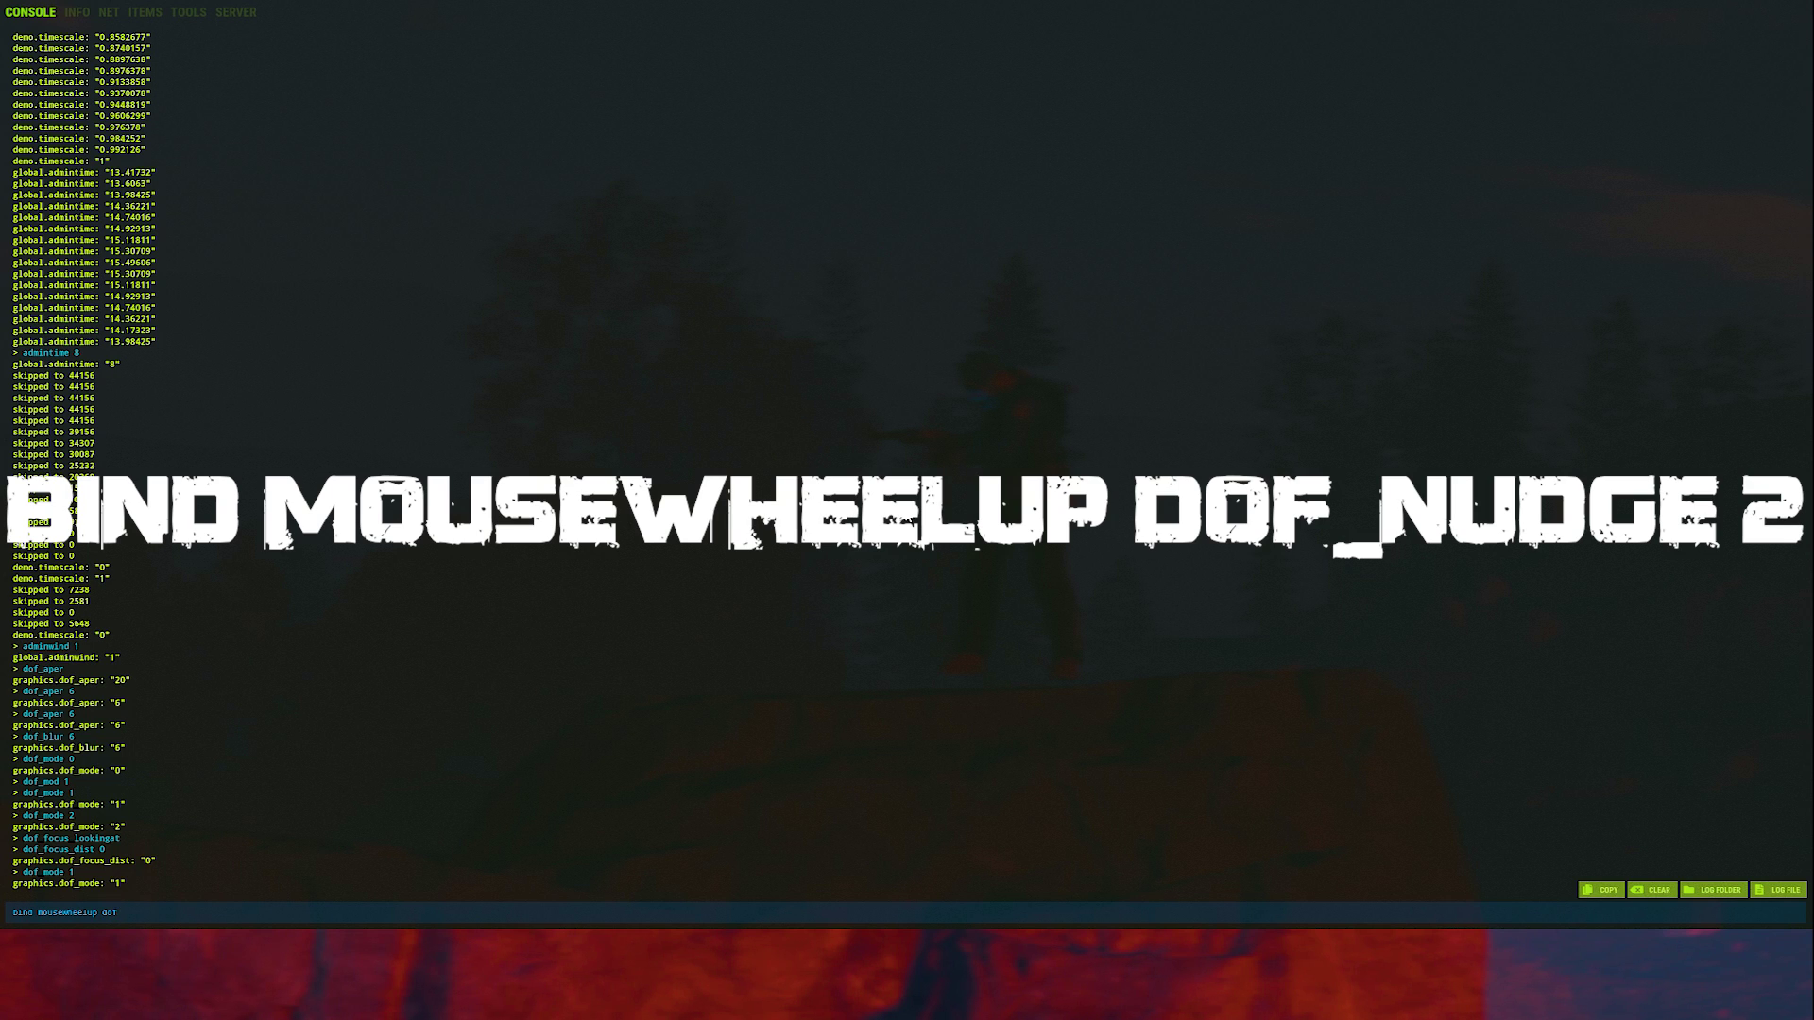
type(" dof_nudge 2")
key("Return")
type("bind mousewheeldown ")
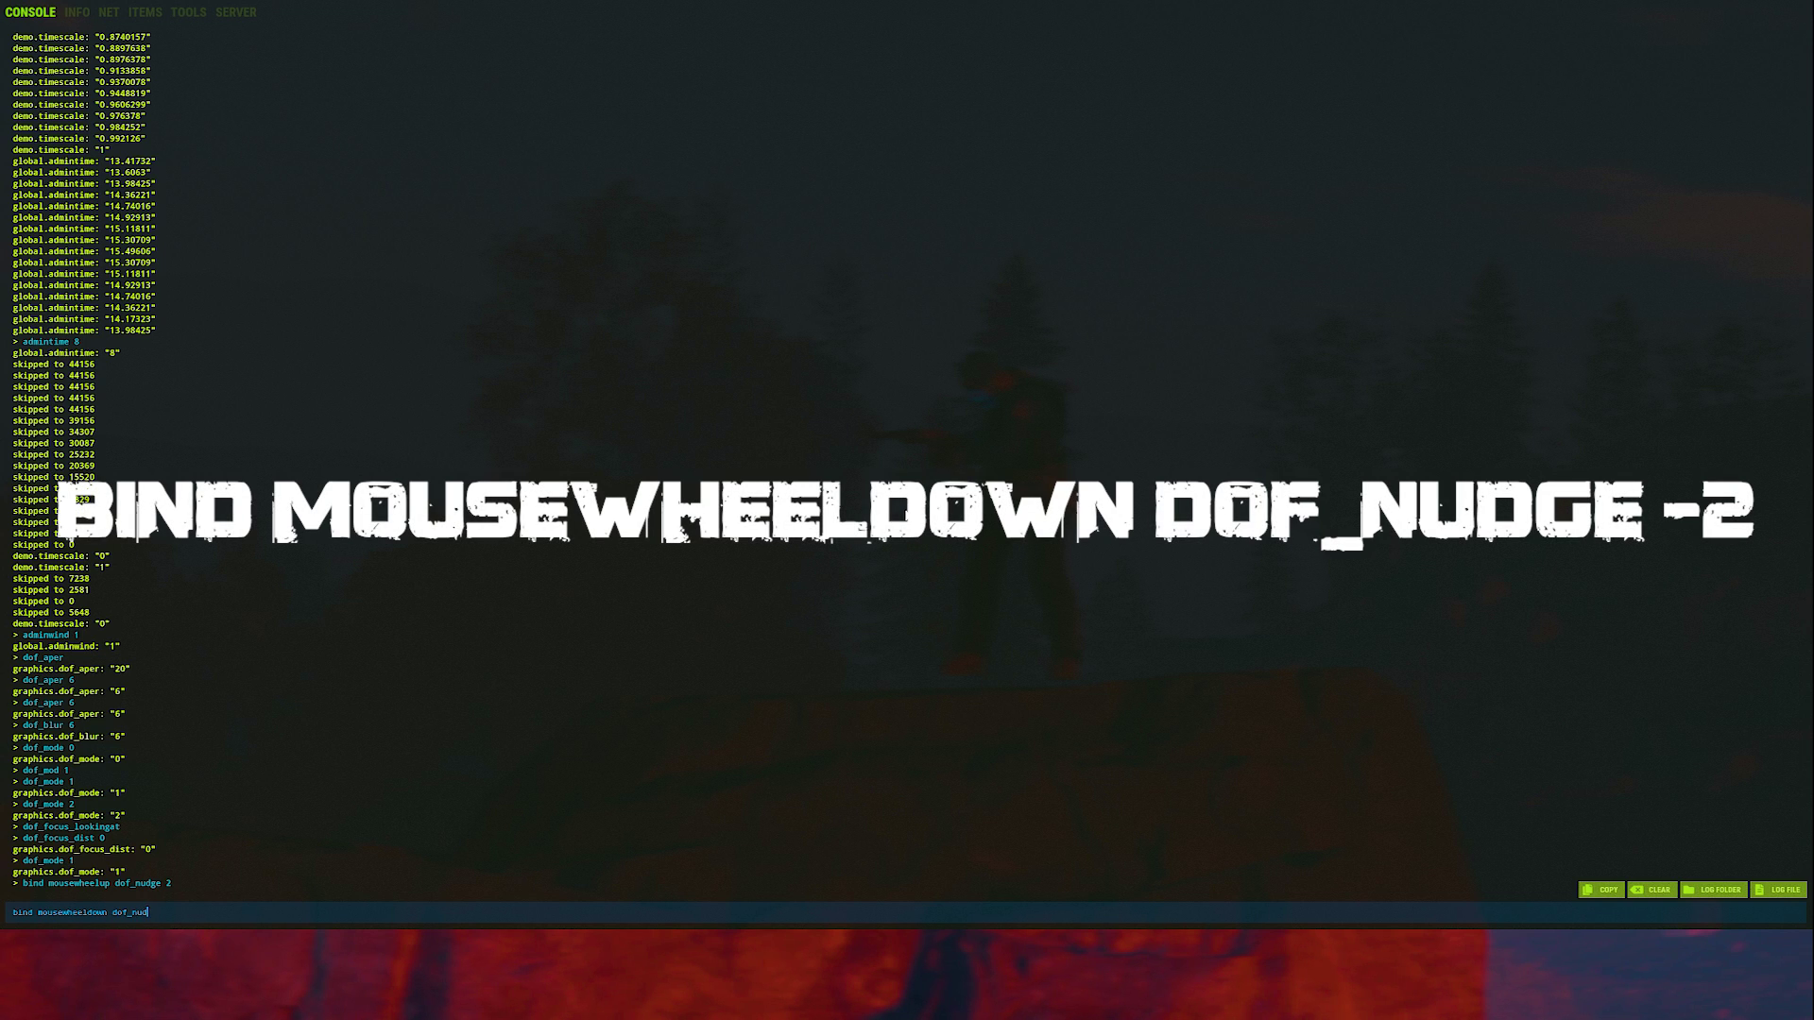
type("dof_nudge 2")
key("Return")
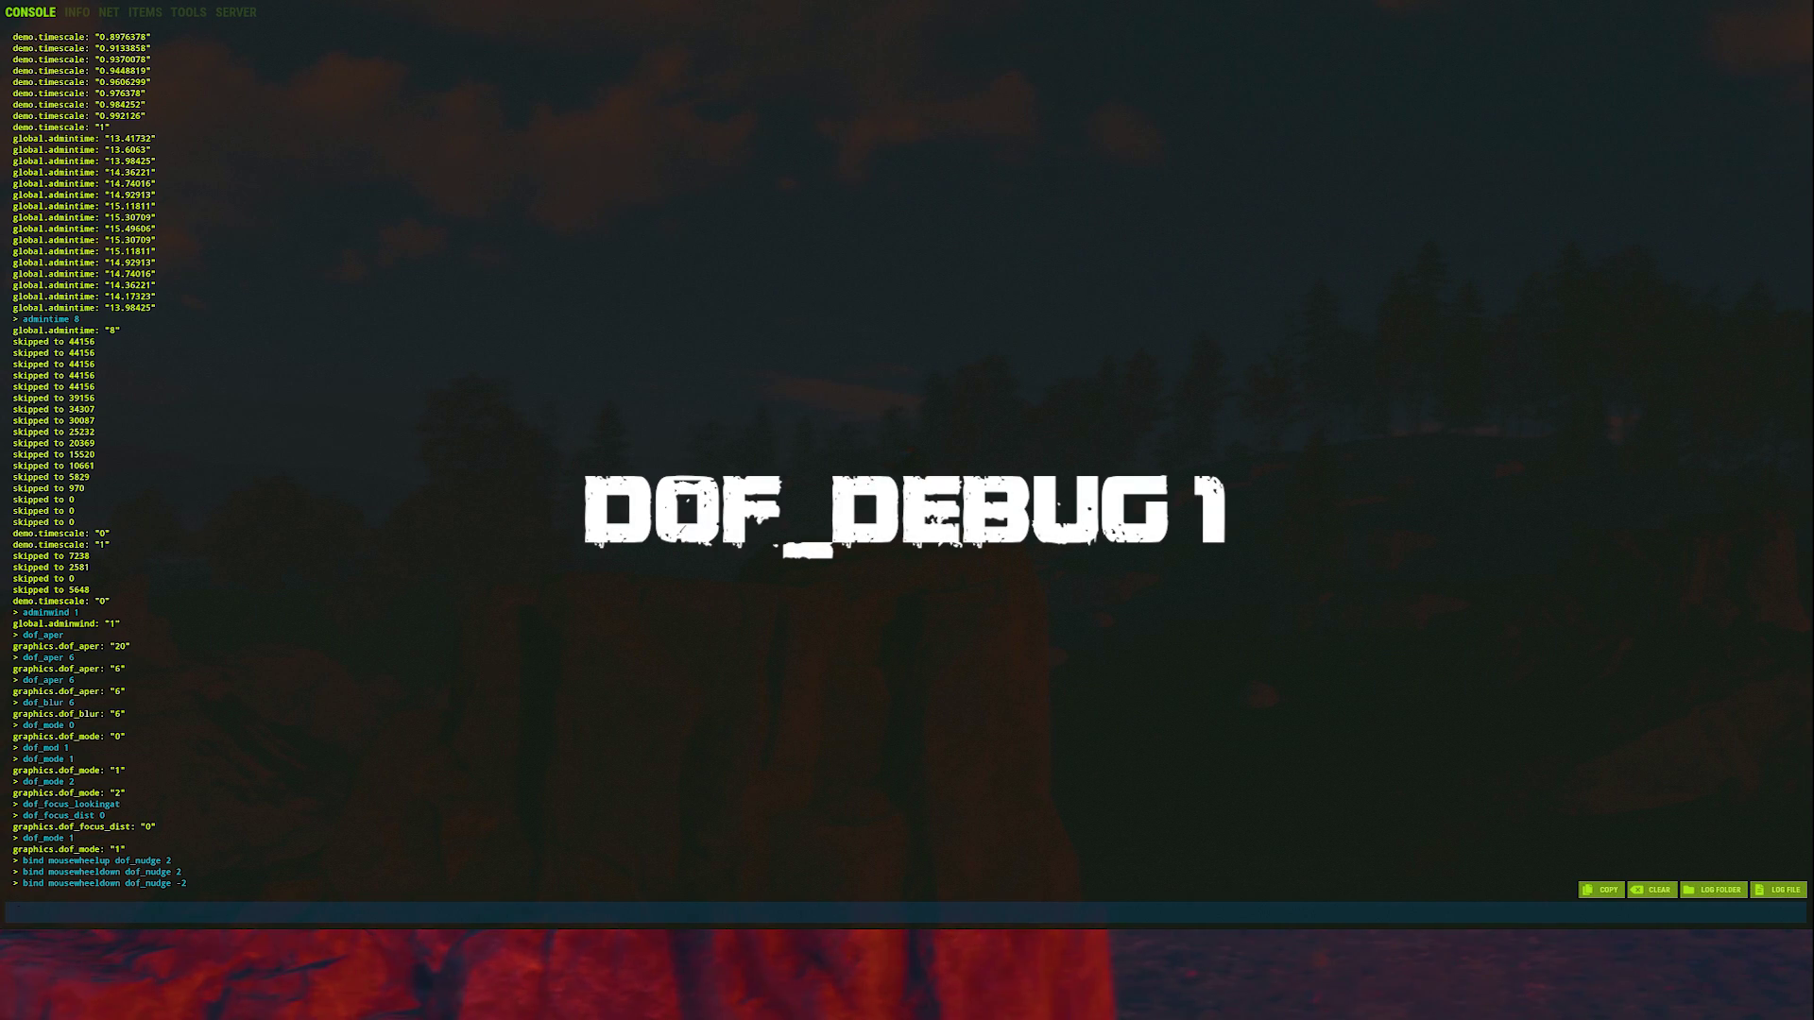
type("dof_debug 1")
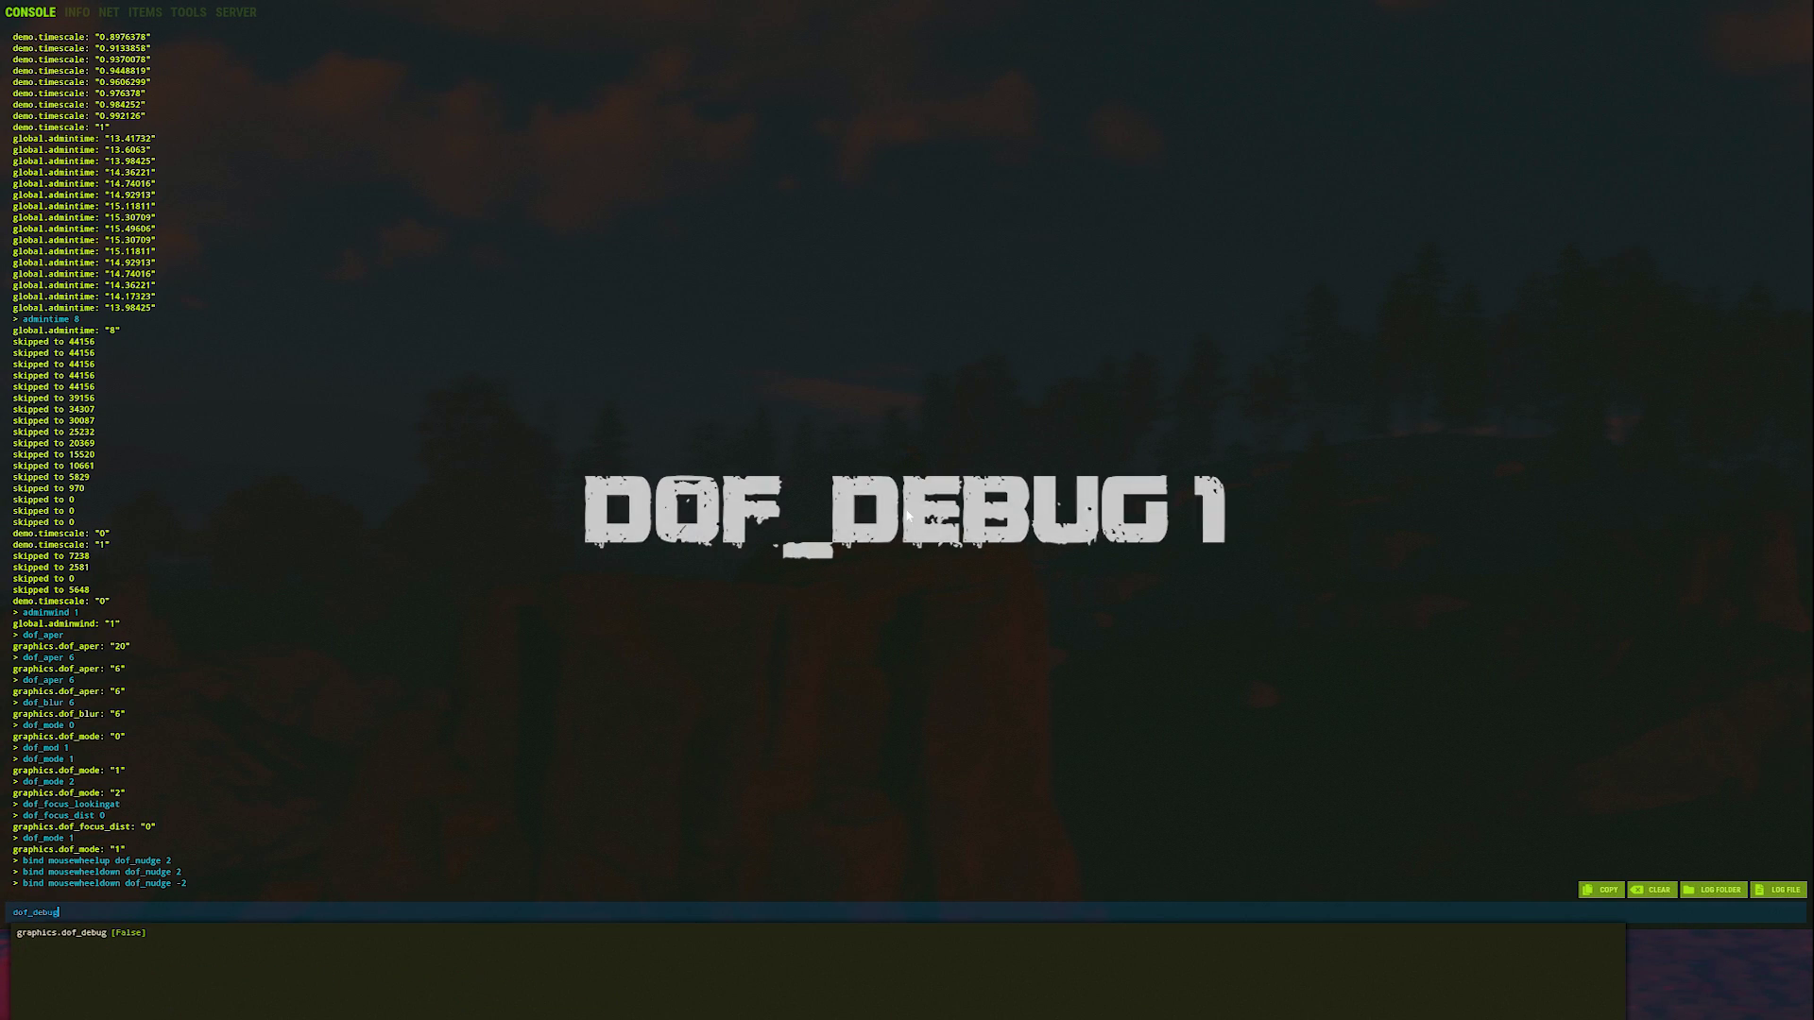
key("Return")
key("F1")
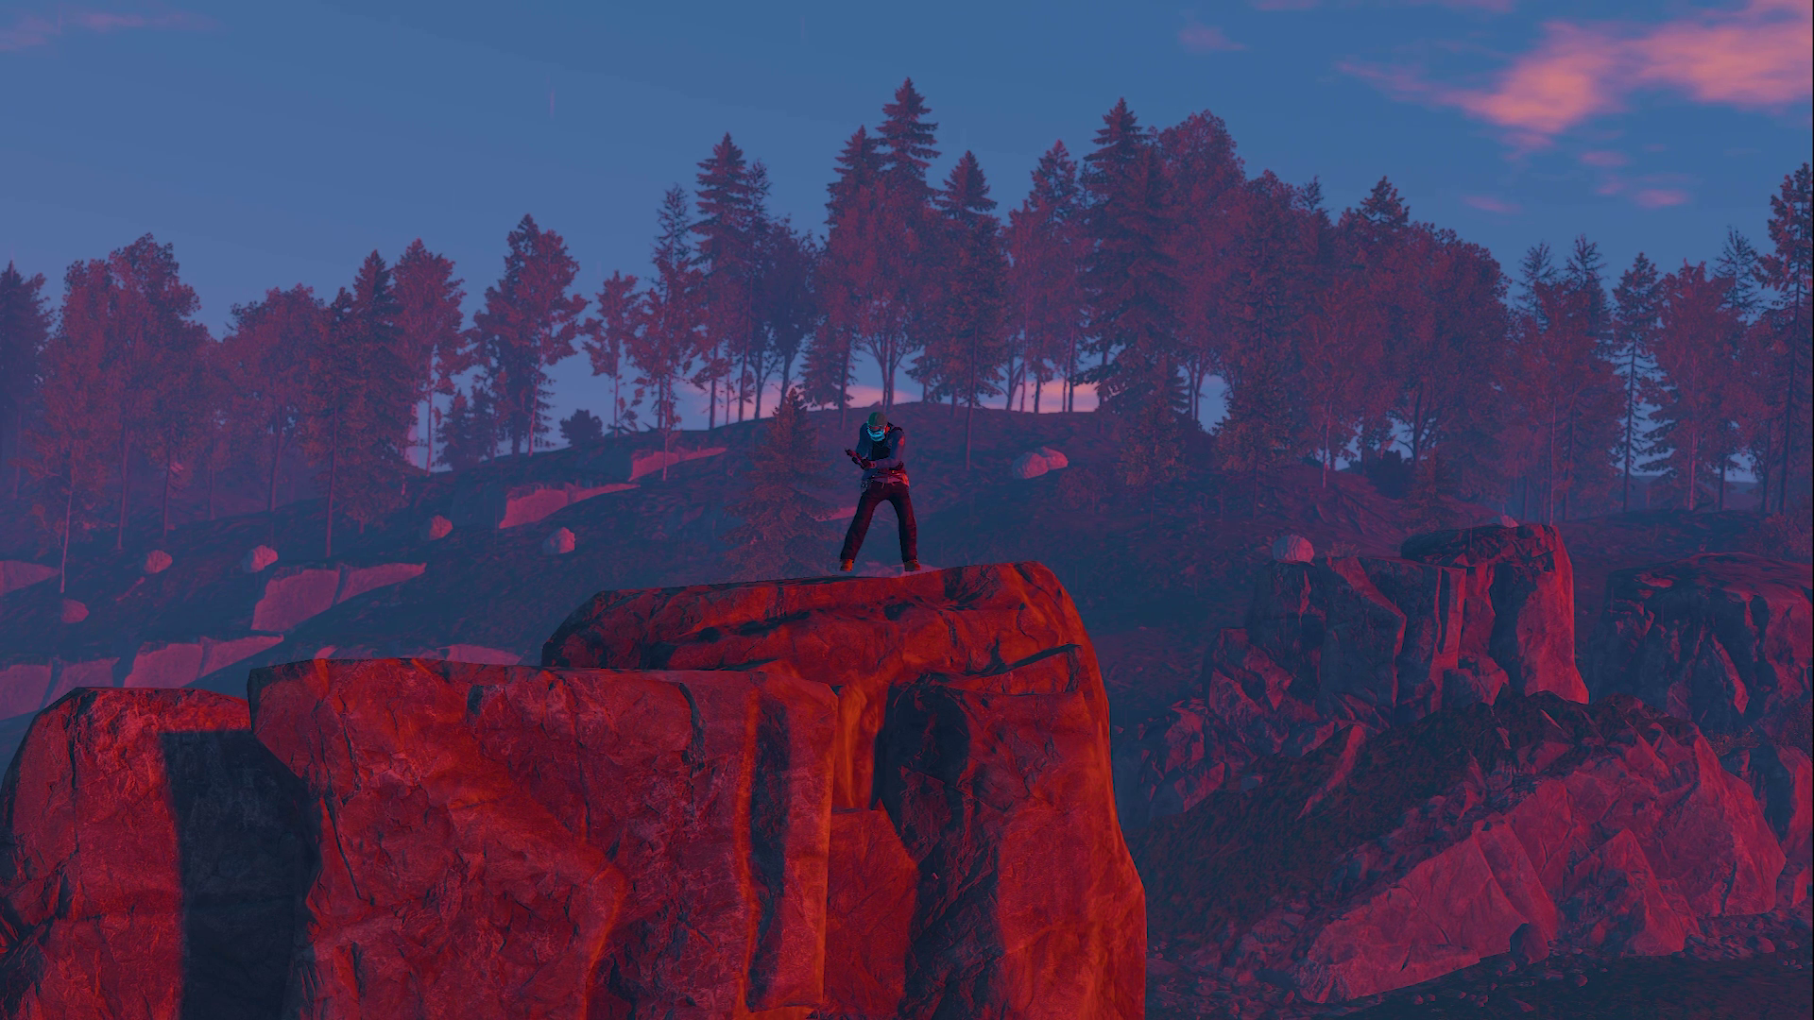
- Raise shadow cascades to four and turn on grass displacement in the graphics settings
key("Escape")
left_click(778, 622)
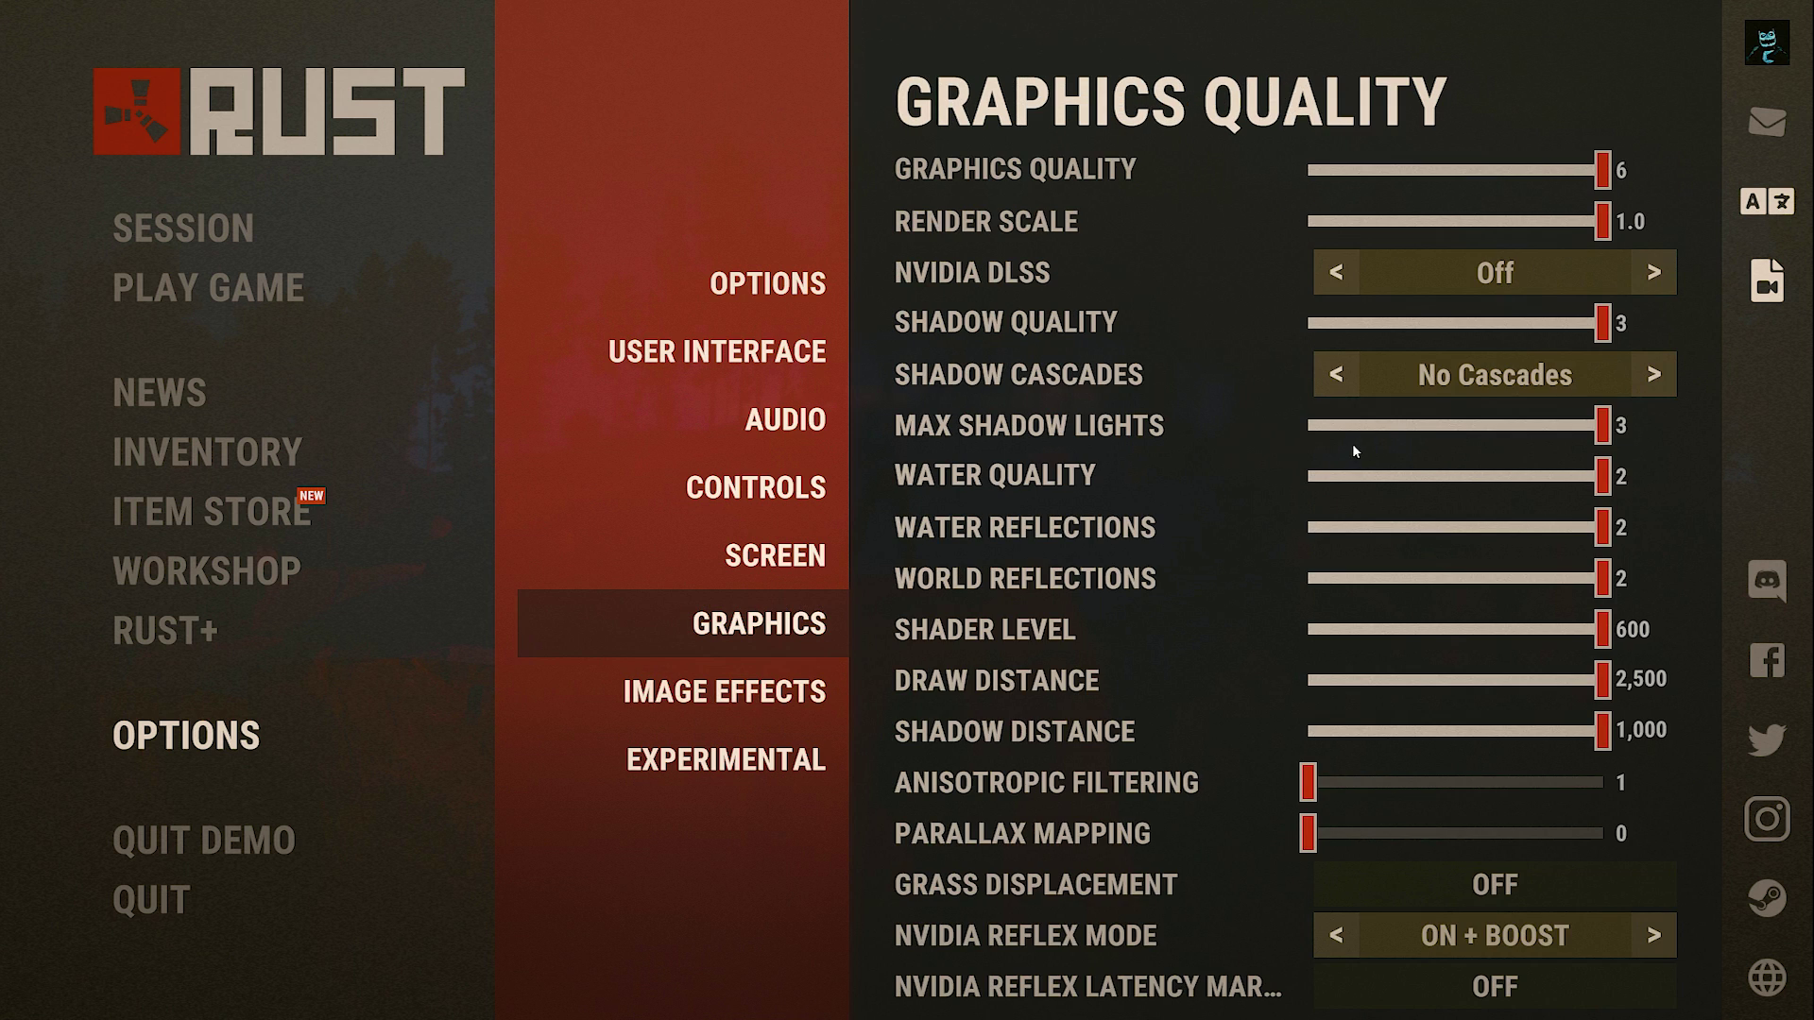
left_click(1653, 376)
left_click(1654, 377)
scroll(1528, 699, "down", 2)
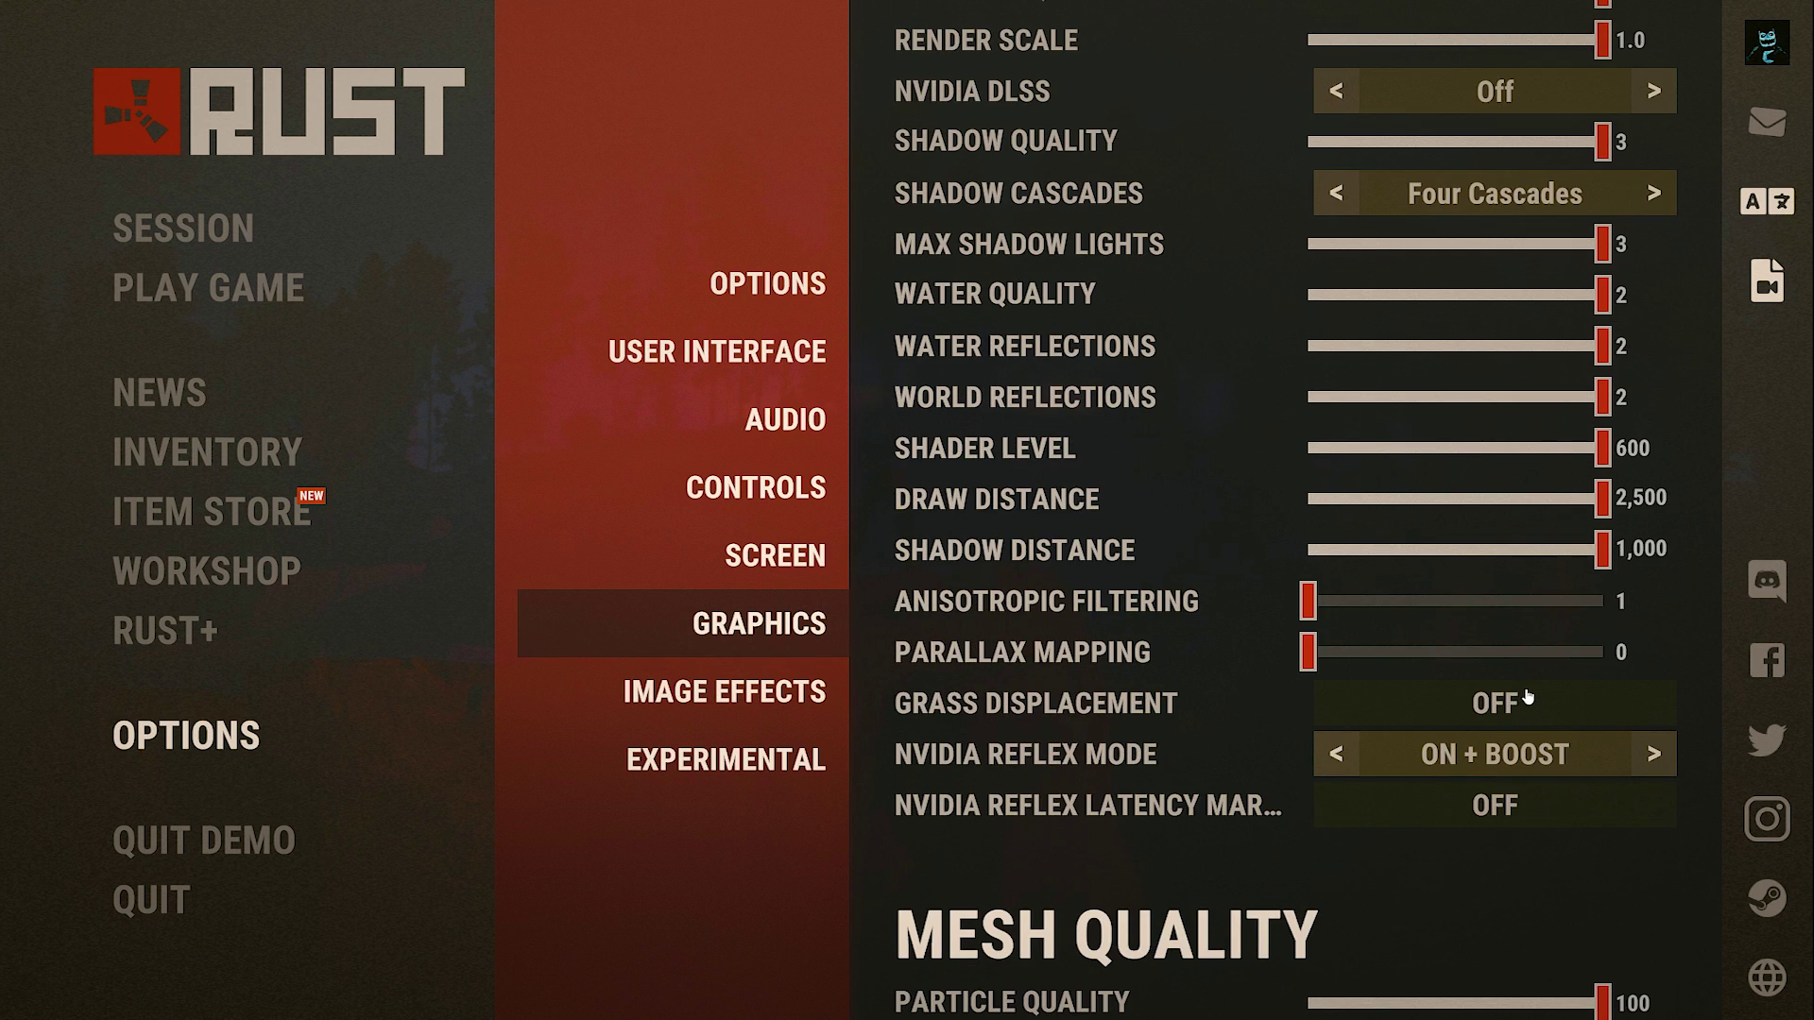
left_click(1528, 703)
scroll(1529, 699, "down", 3)
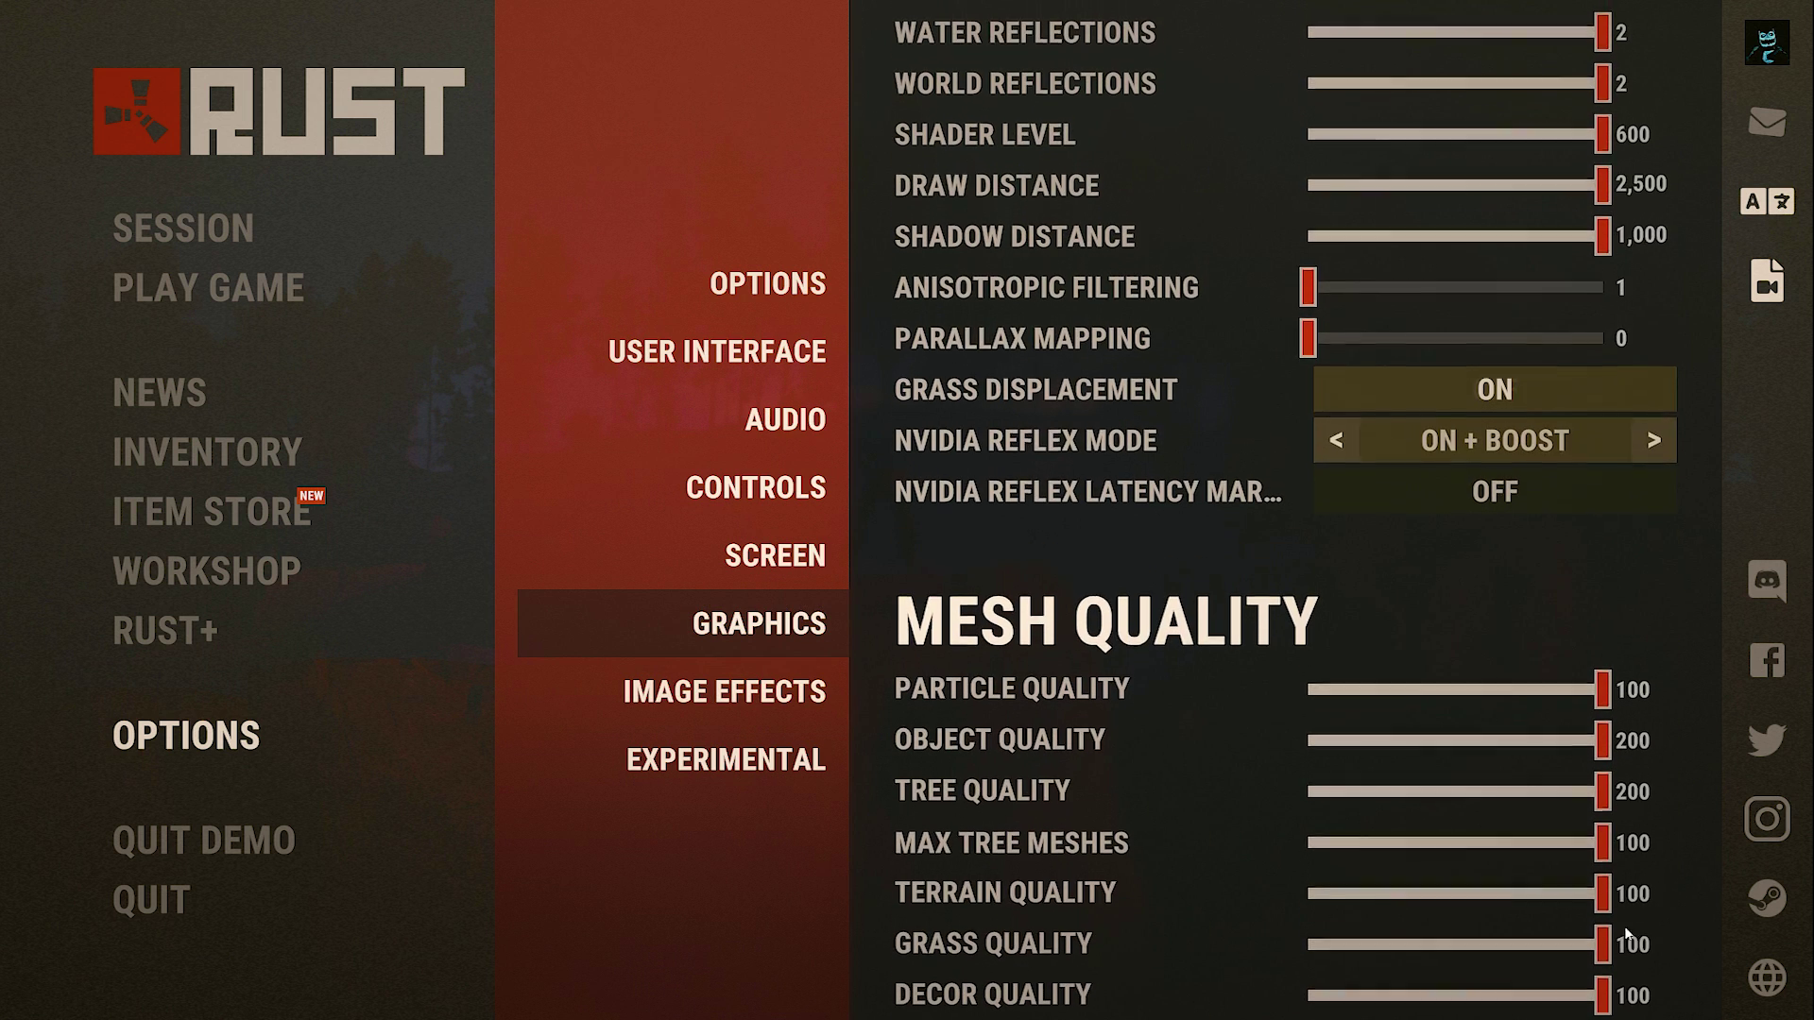
scroll(1555, 503, "up", 2)
- Set TSSAA anti-aliasing and turn on ambient occlusion, High Quality Bloom, Lens Dirt, Sun Shafts and Sharpen
left_click(773, 690)
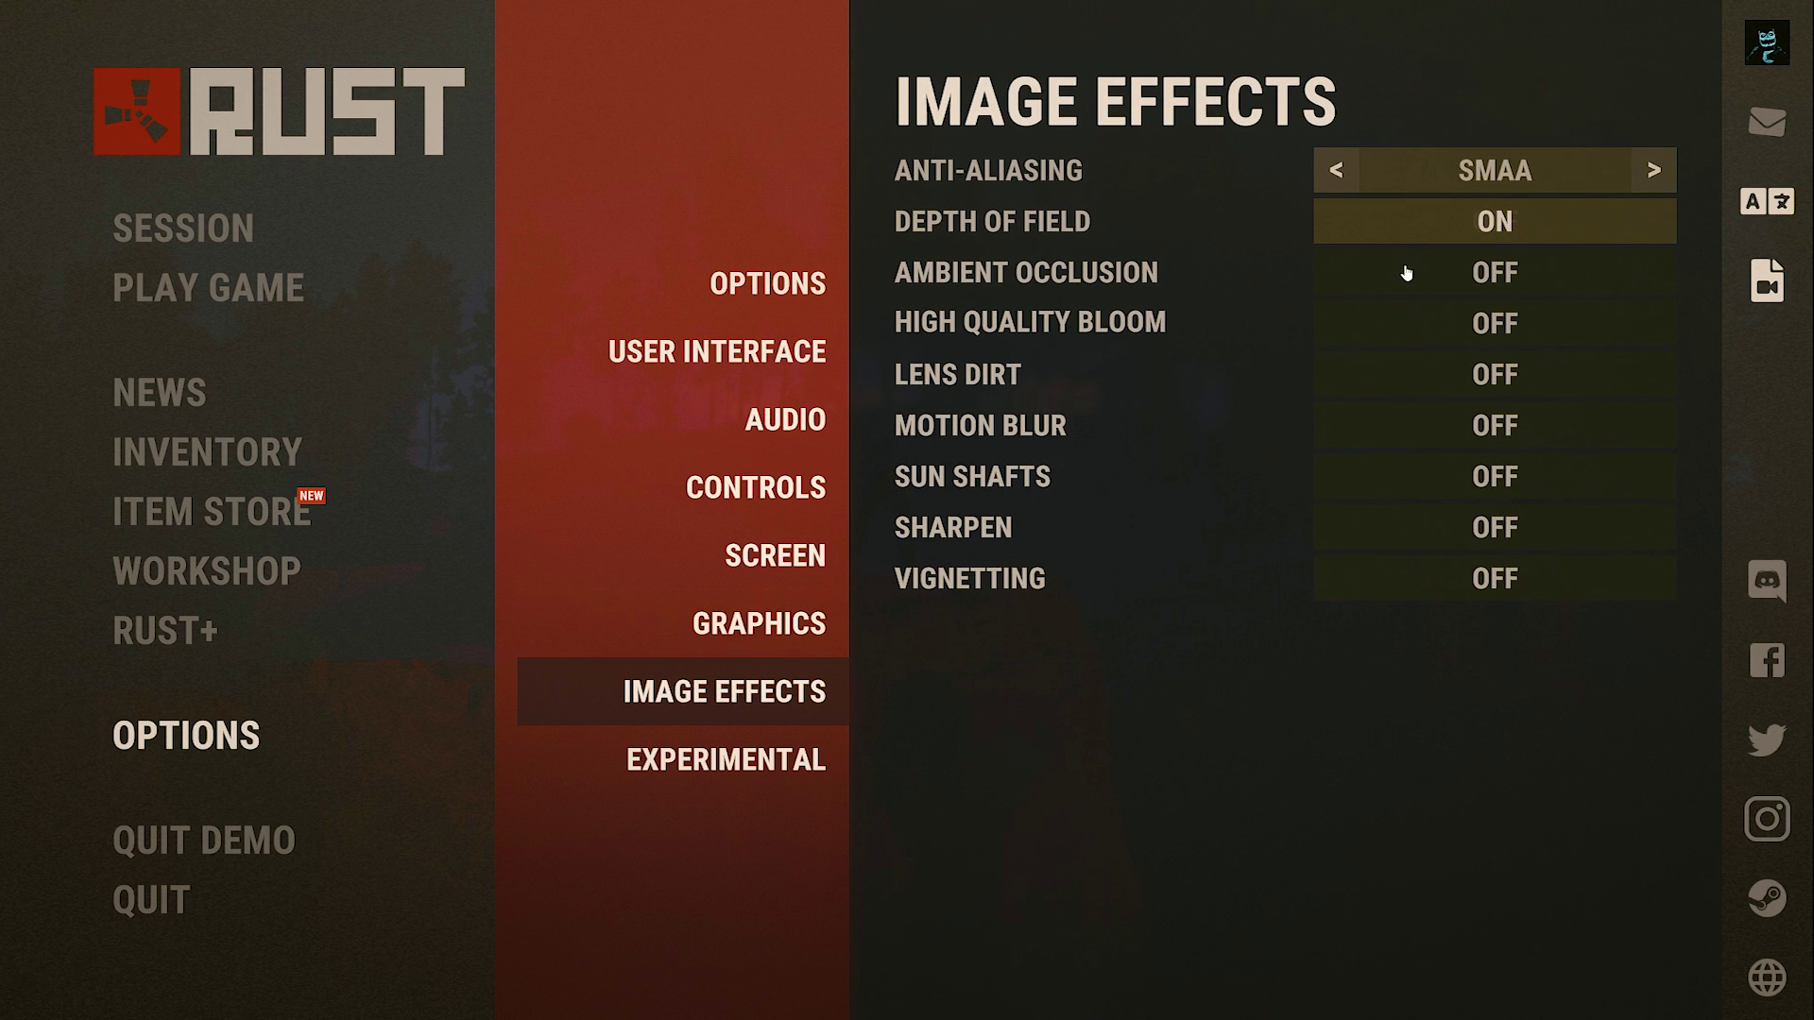
left_click(1664, 184)
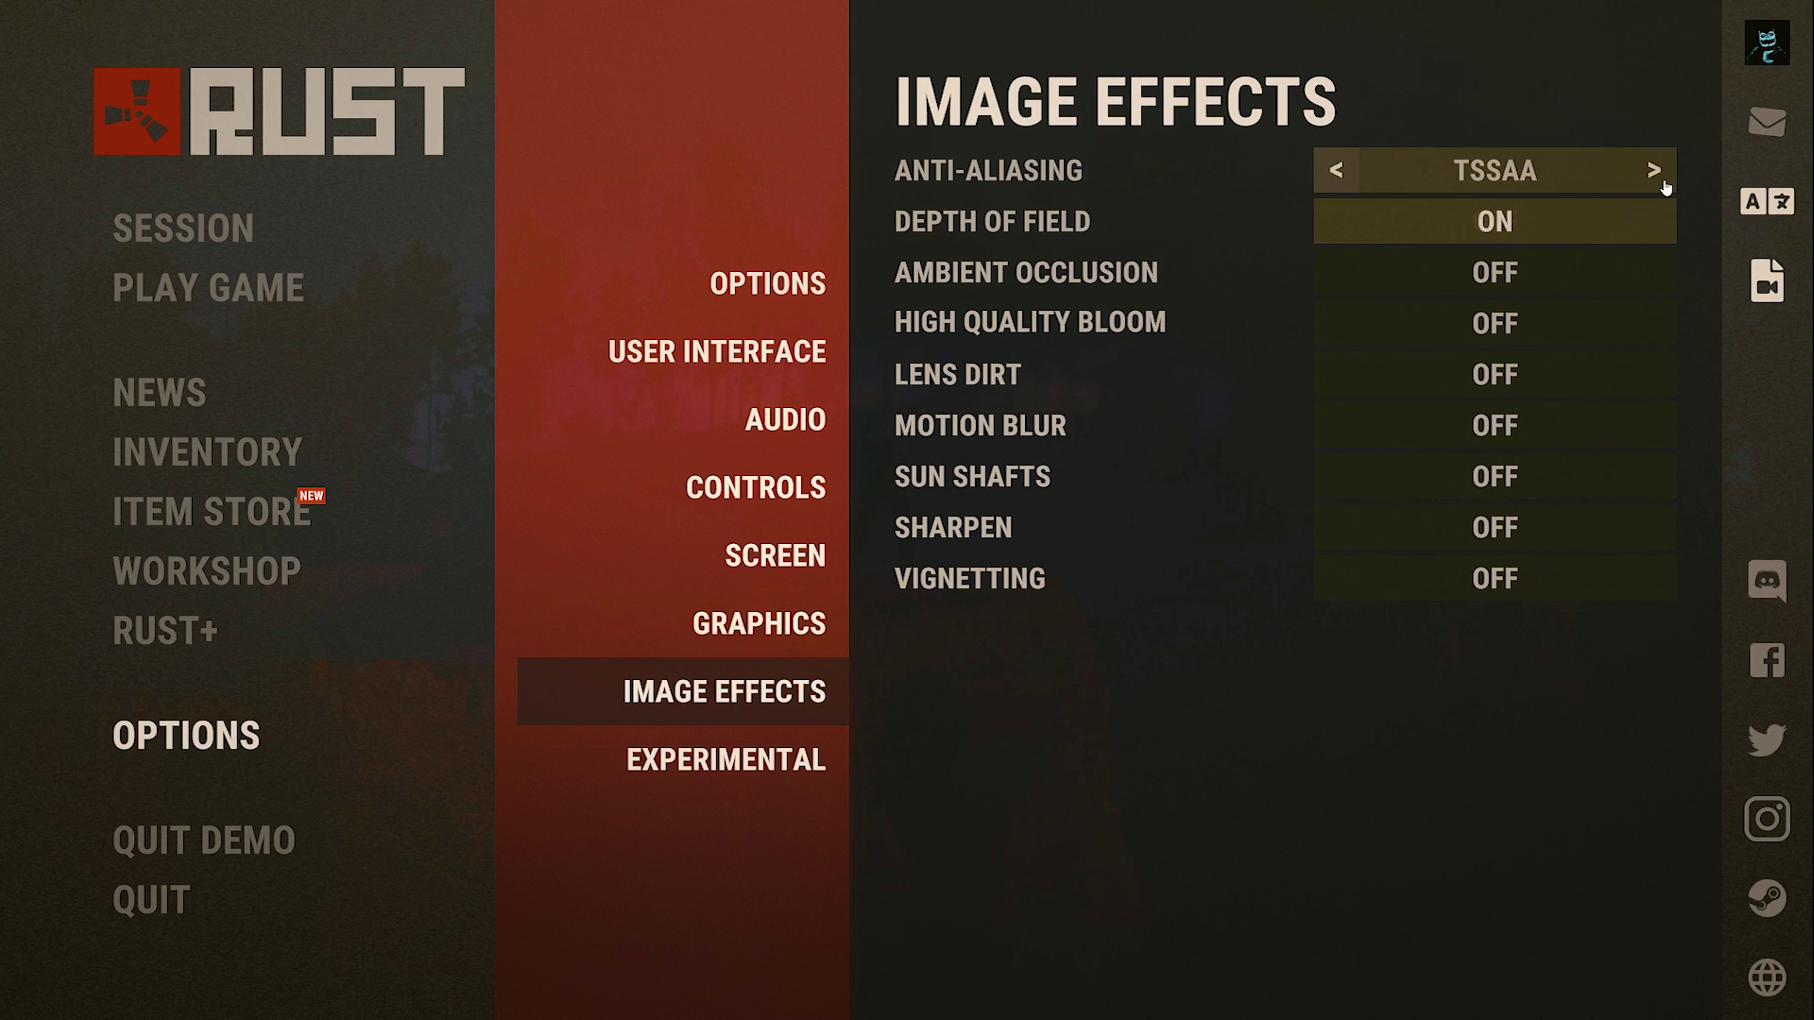
left_click(1486, 285)
left_click(1484, 330)
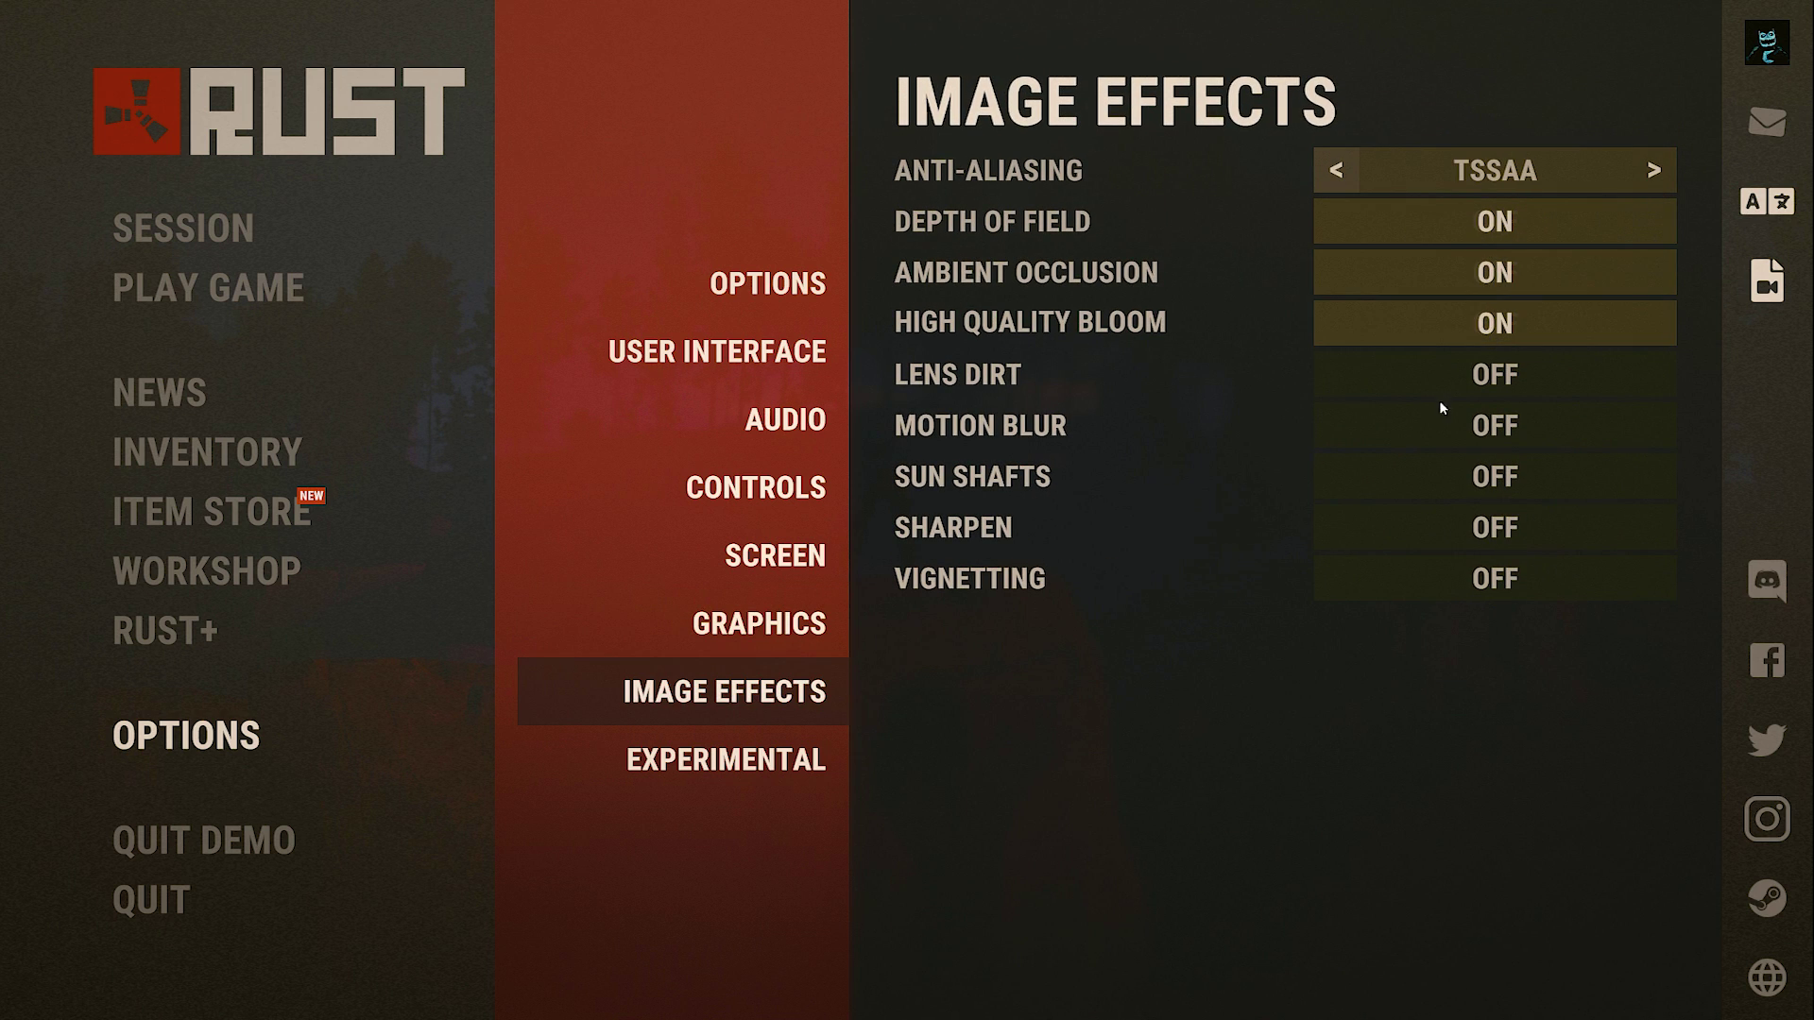
left_click(1449, 387)
left_click(1423, 478)
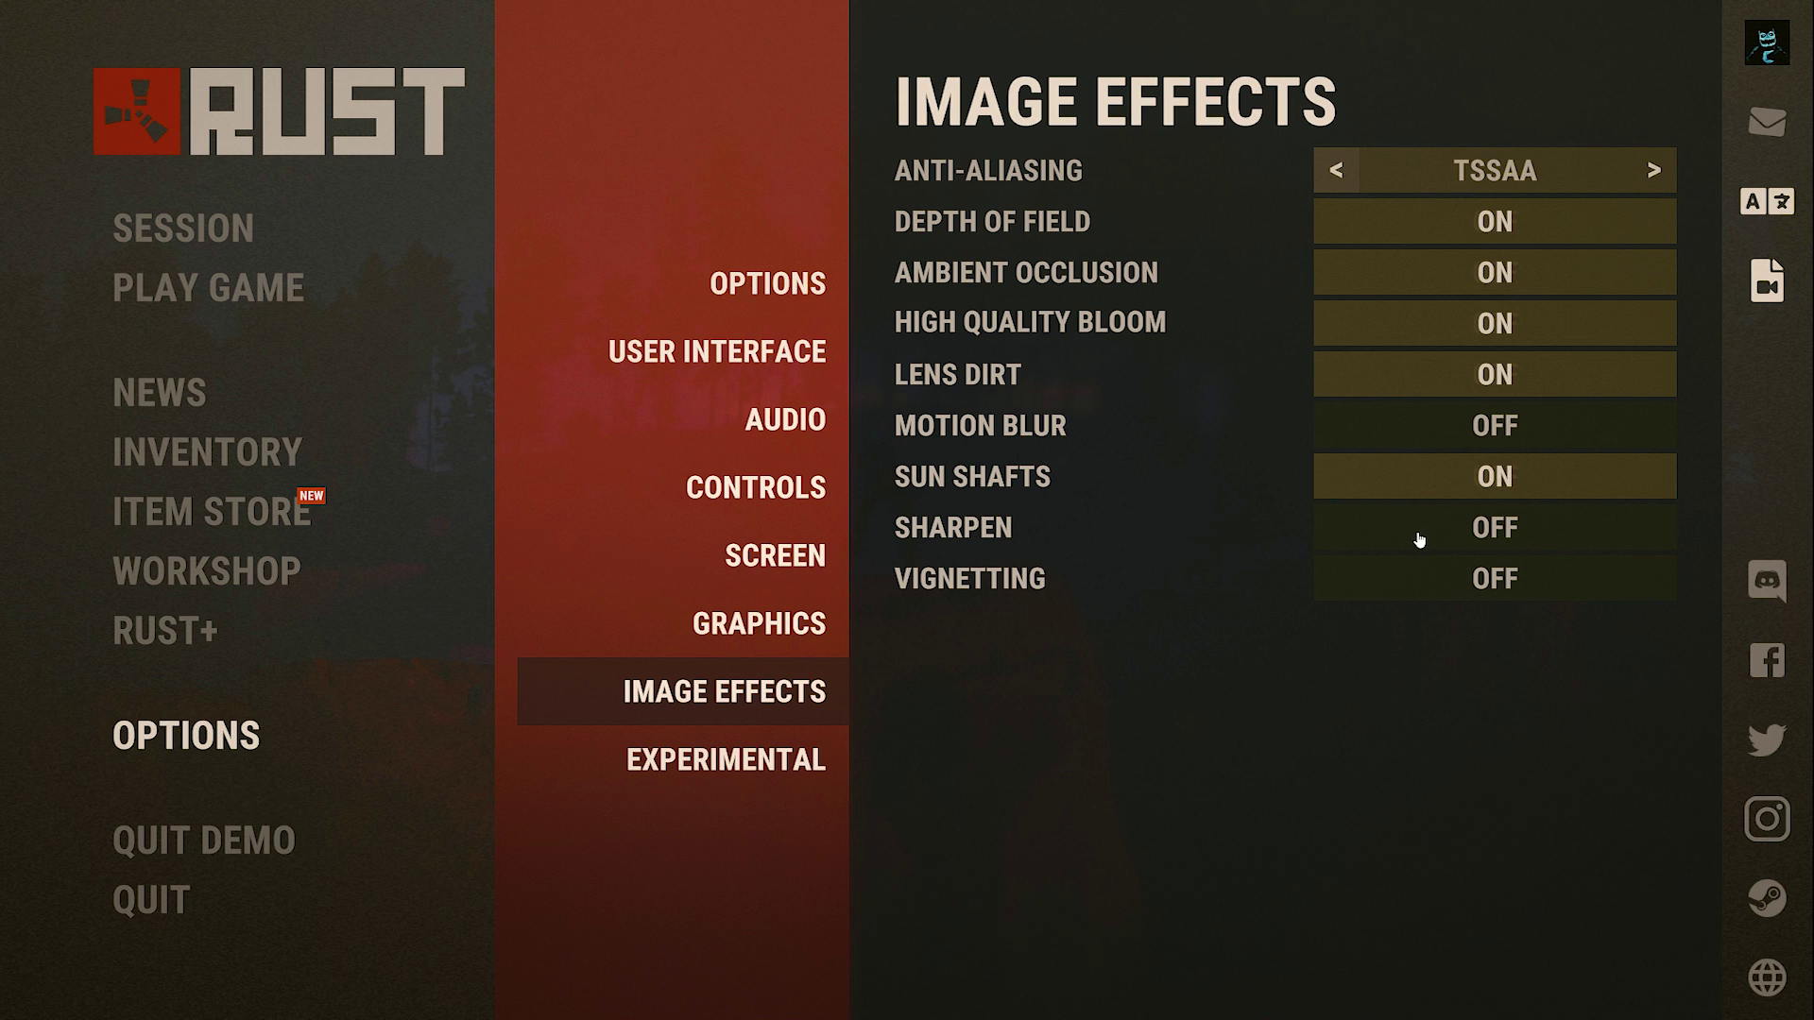
left_click(1421, 538)
- Turn on Occlusion Culling, Grass Shadows and Contact Shadows in the Experimental options
left_click(752, 748)
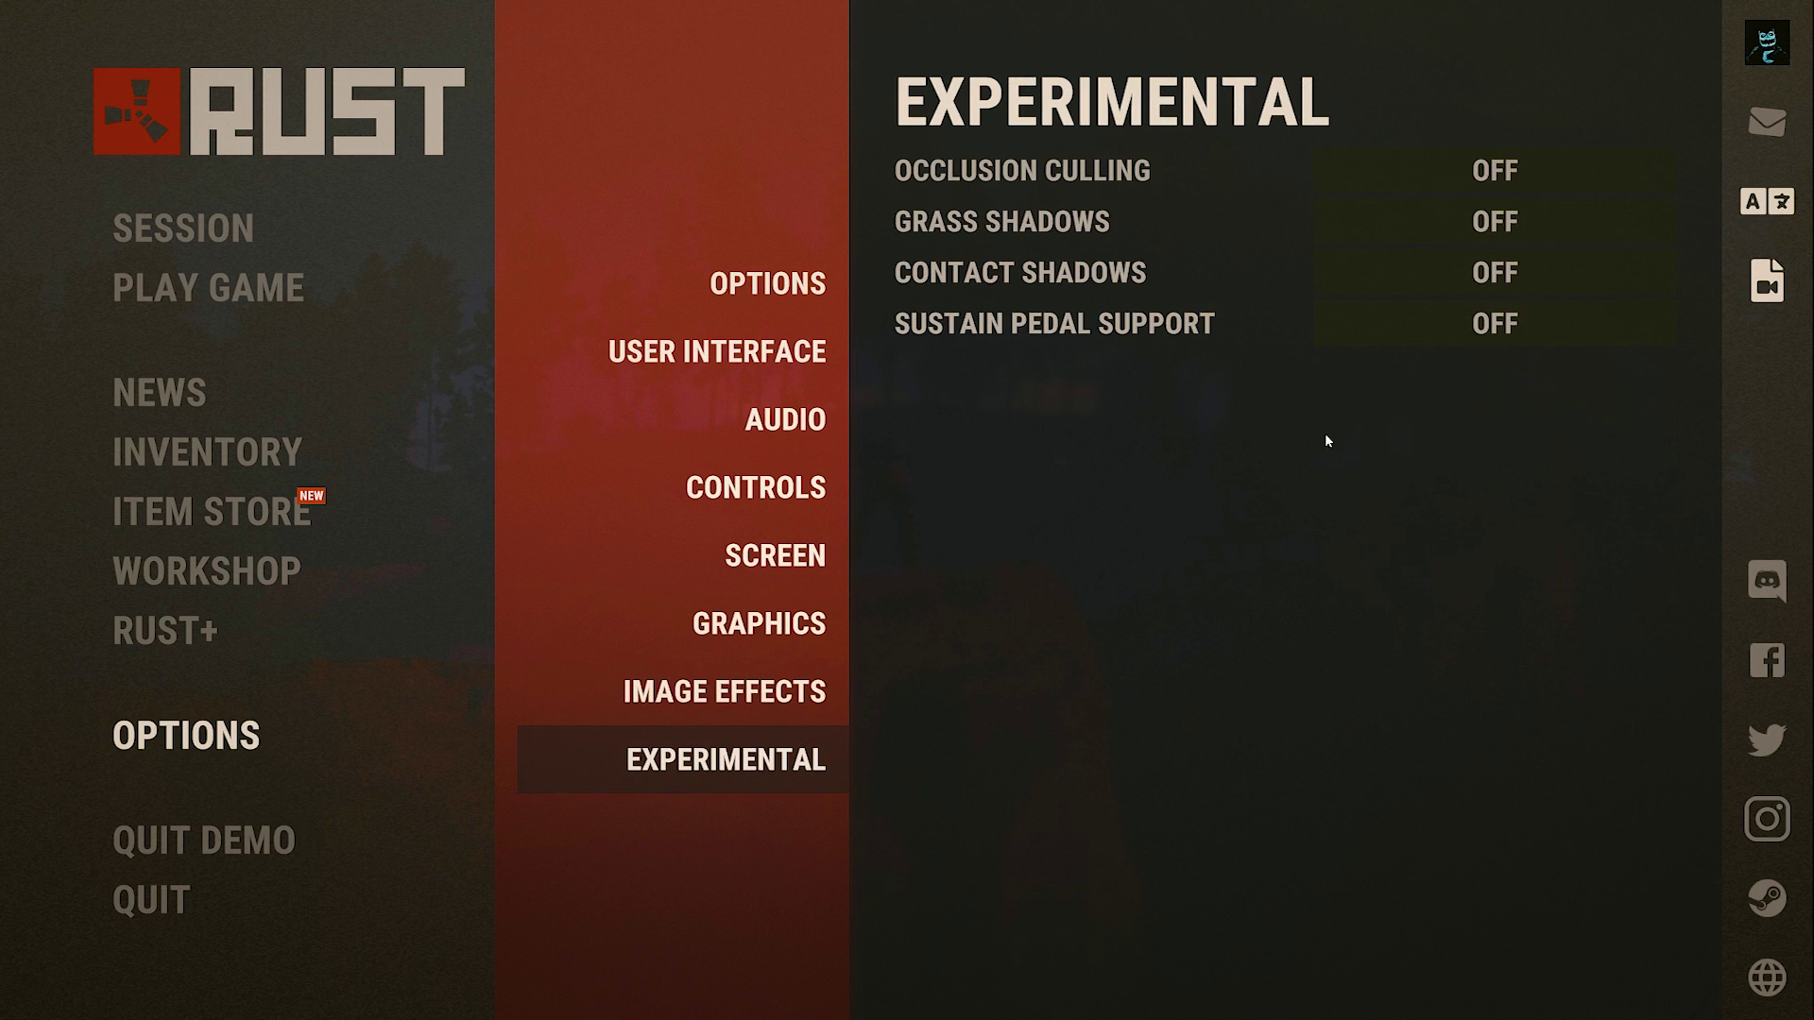
left_click(1505, 170)
left_click(1494, 230)
left_click(1498, 286)
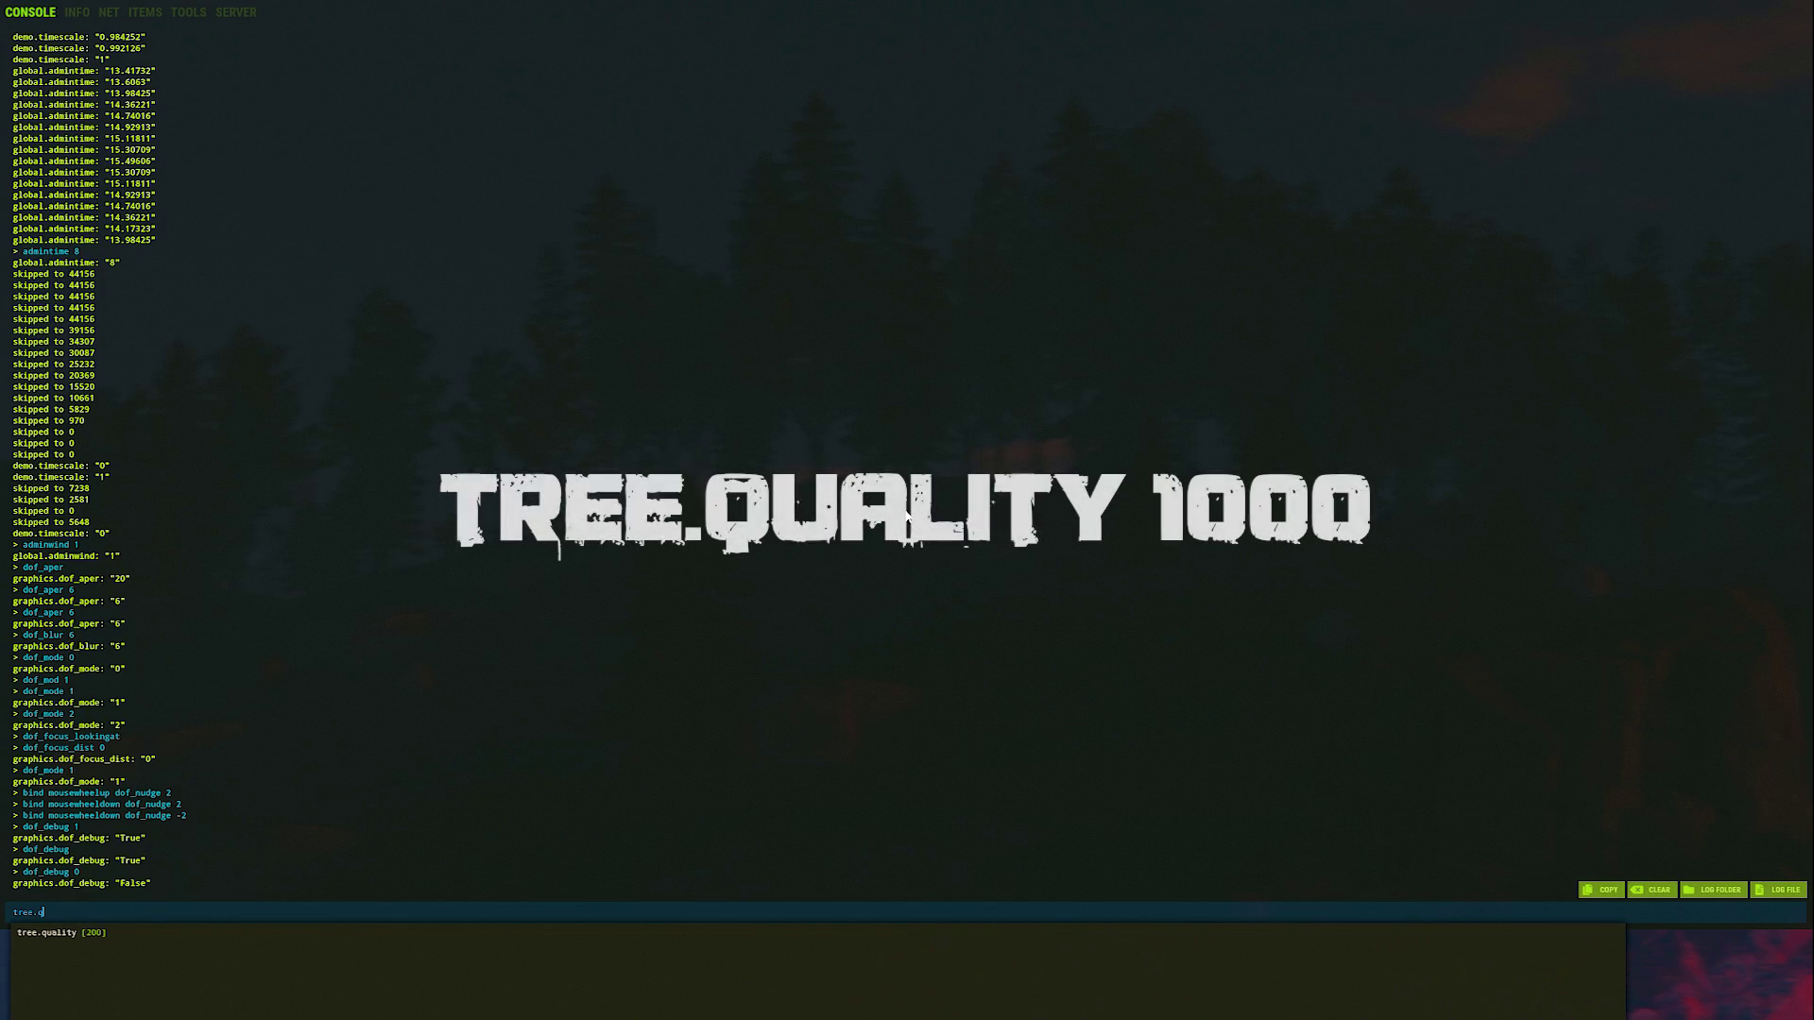
- Enter tree.quality 1000, lodbias 5 and grass.distance 200 in the console, then close it
type("lity ")
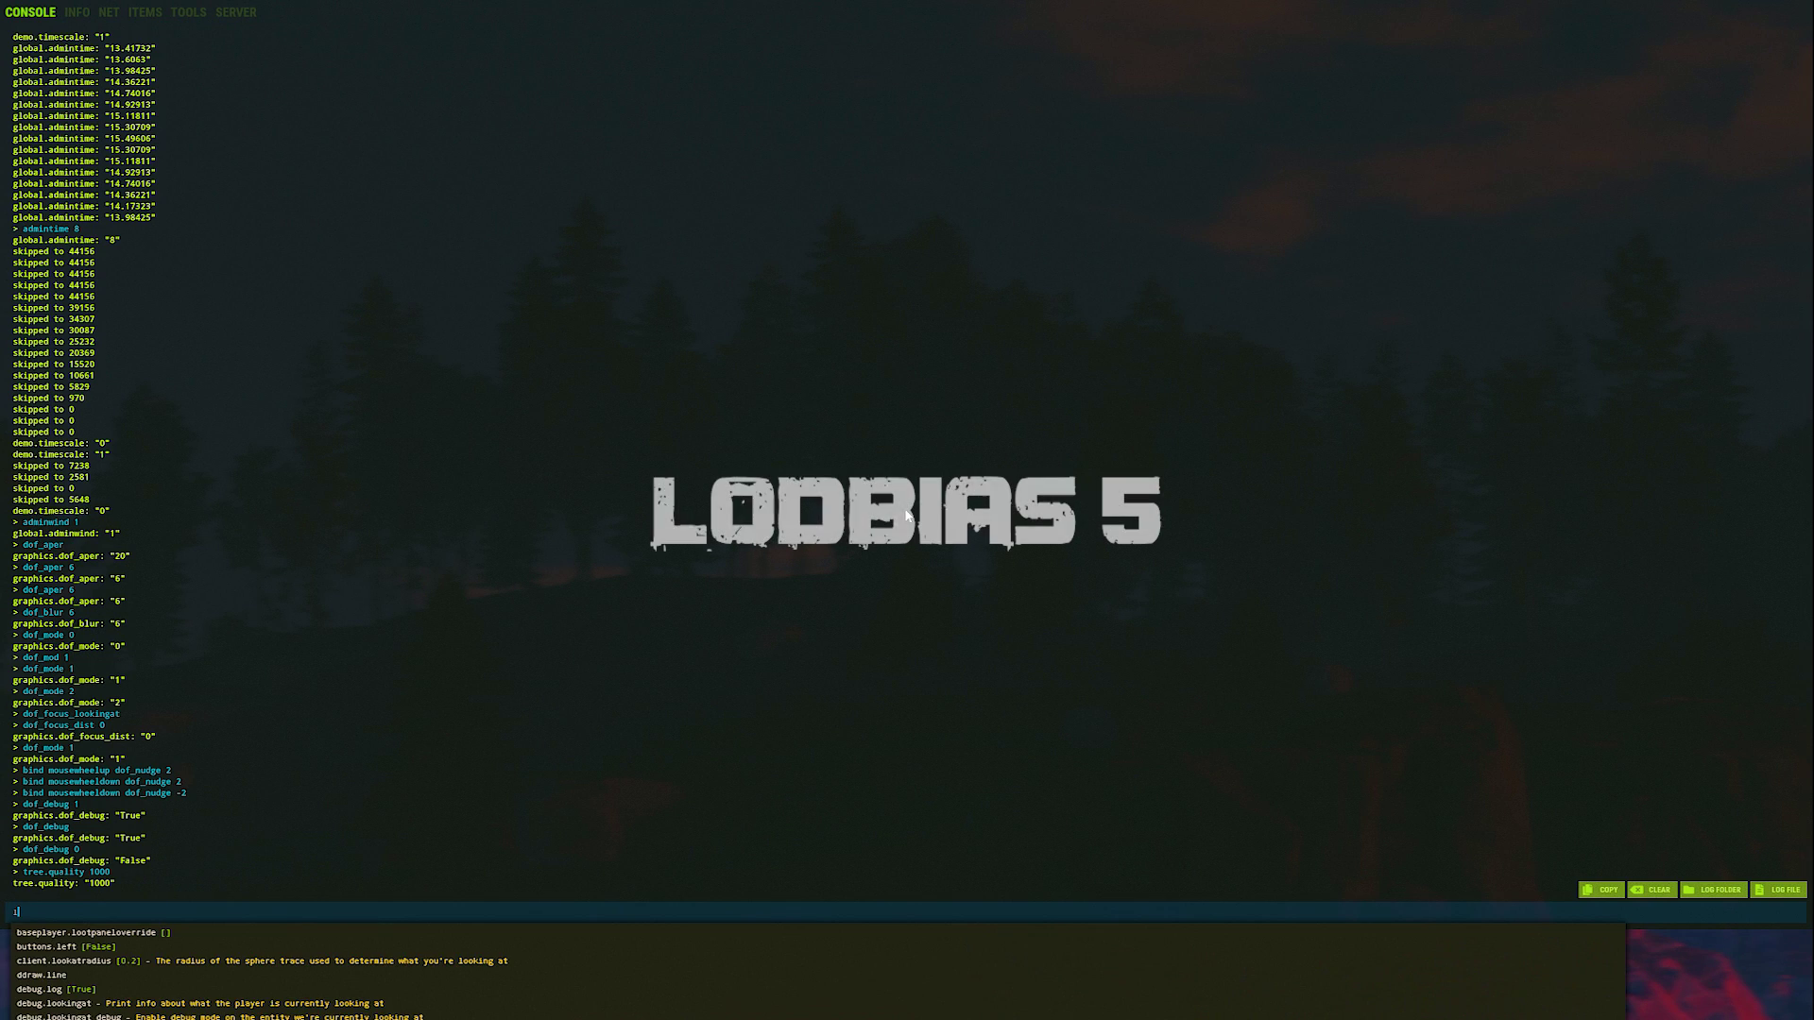
type("odbias")
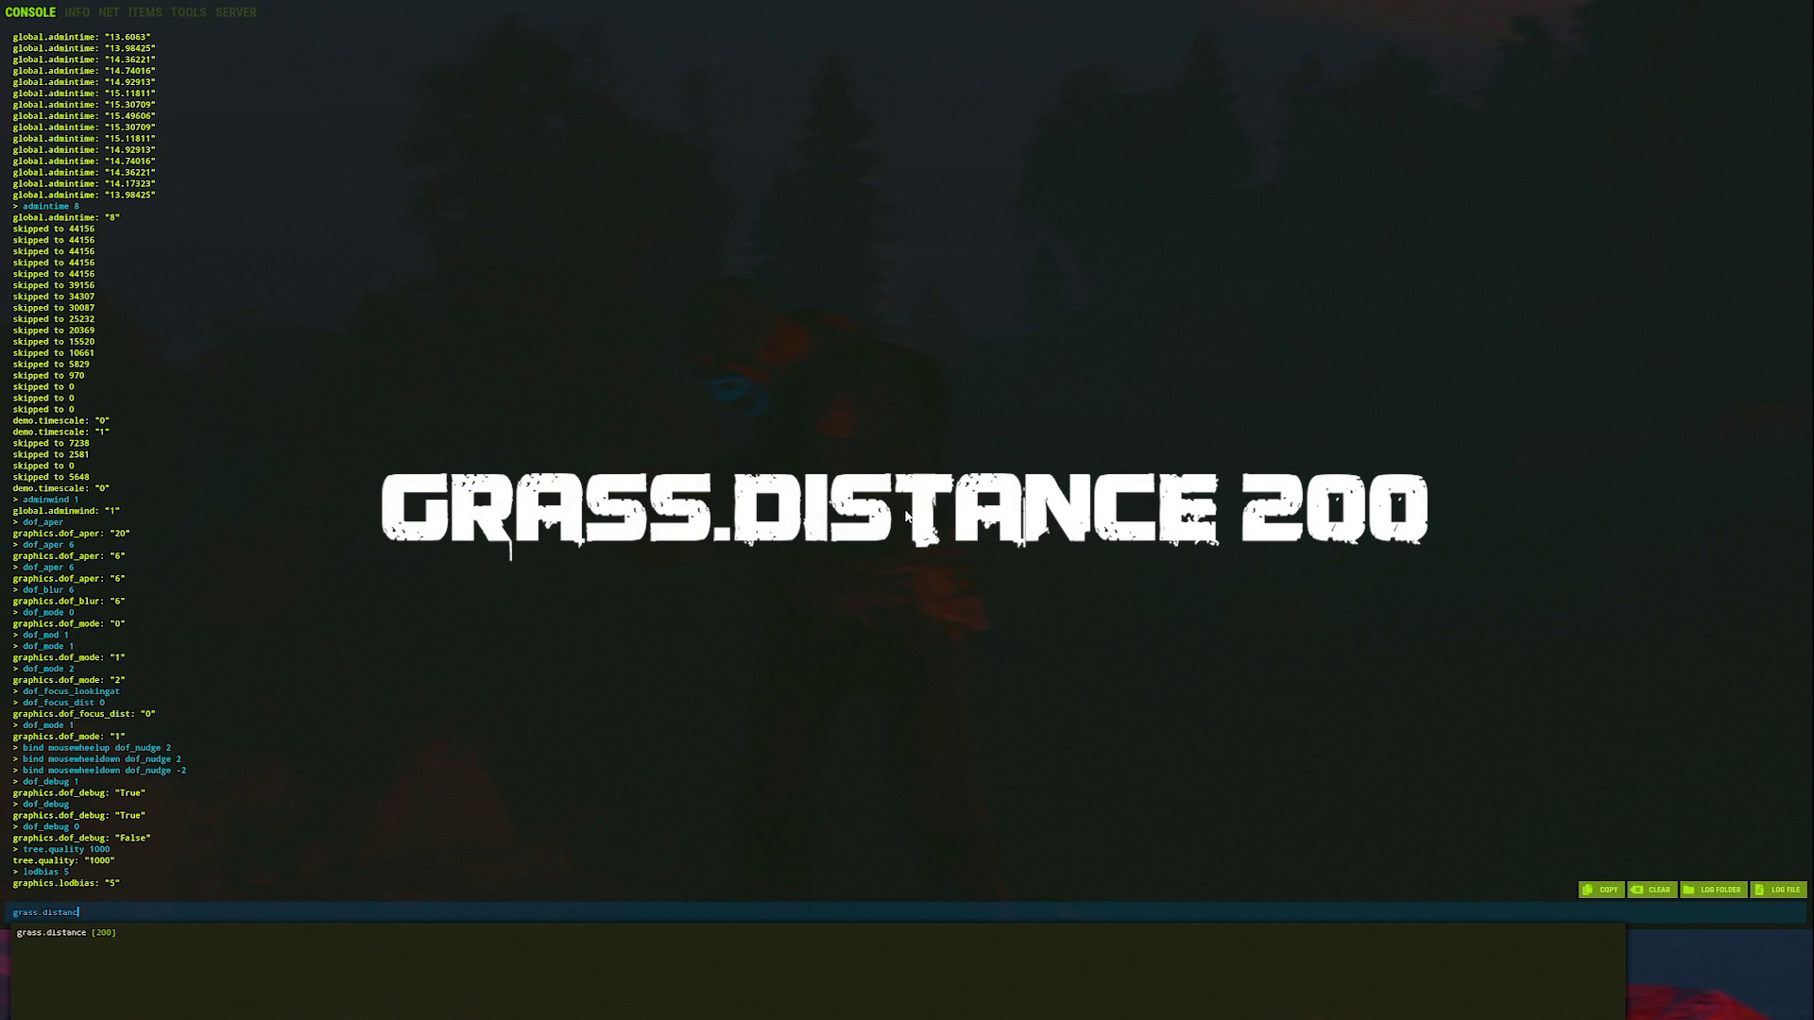
type("e 20")
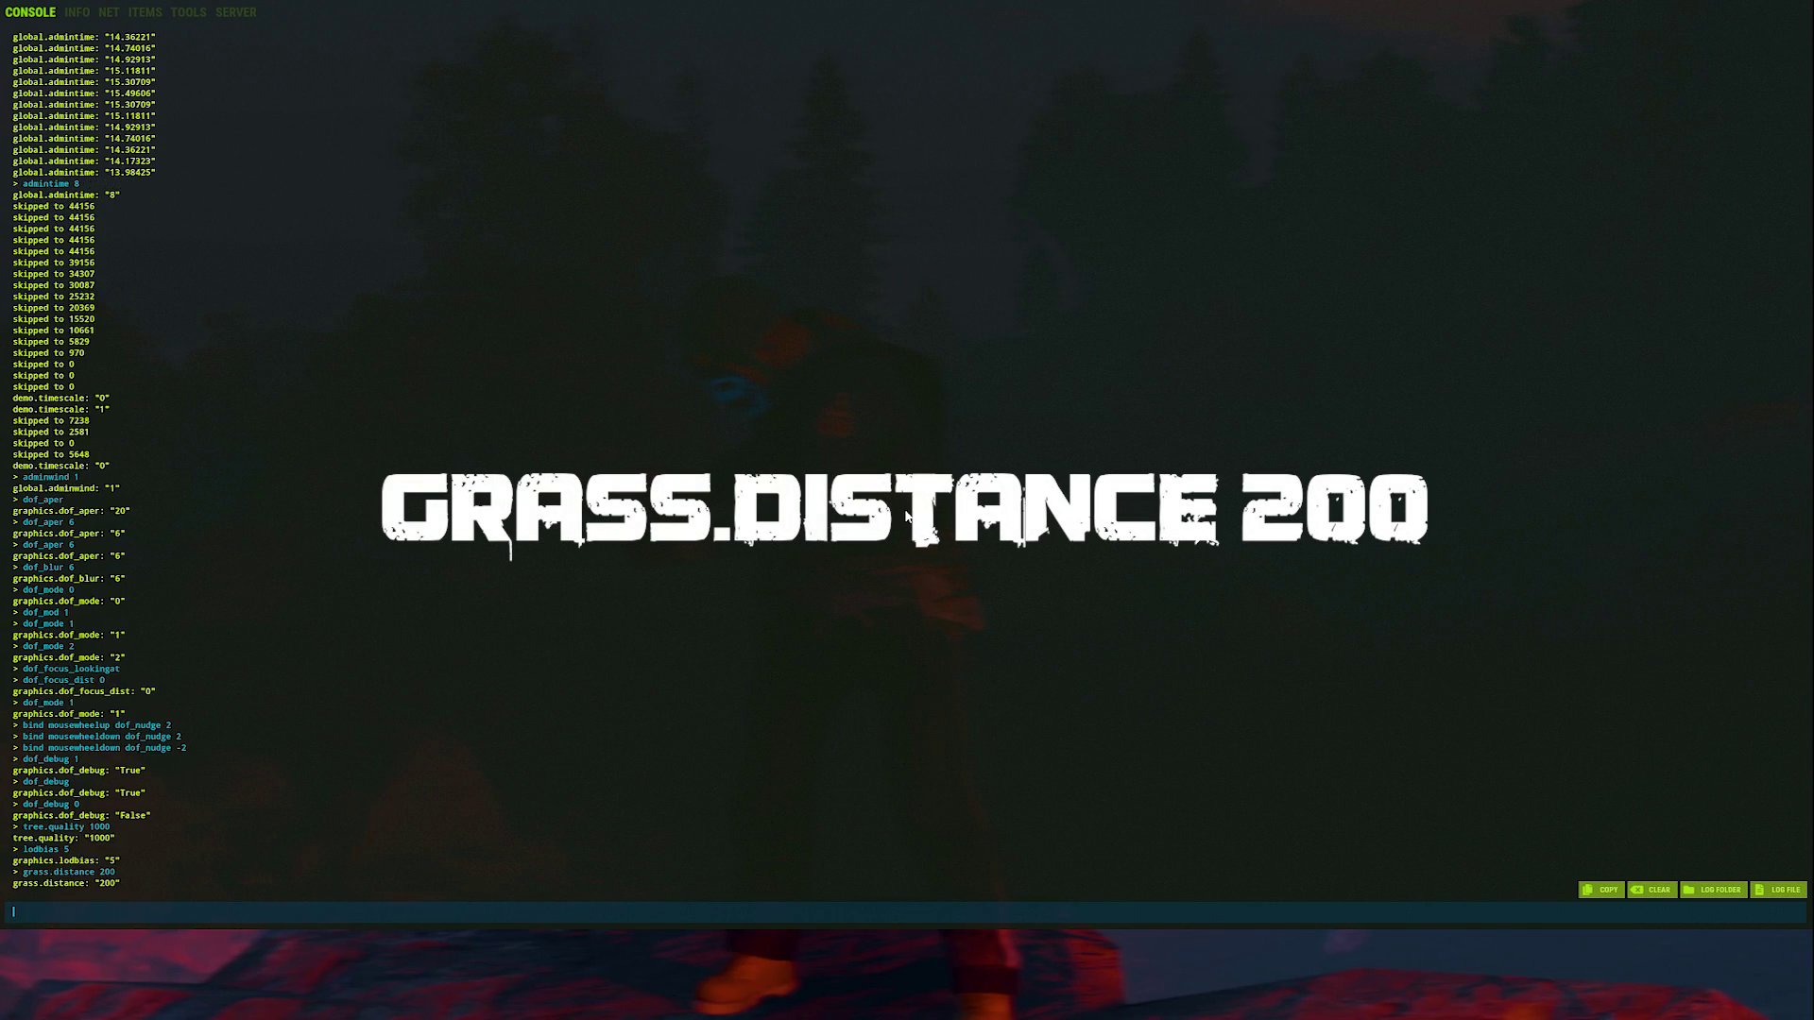
key("F1")
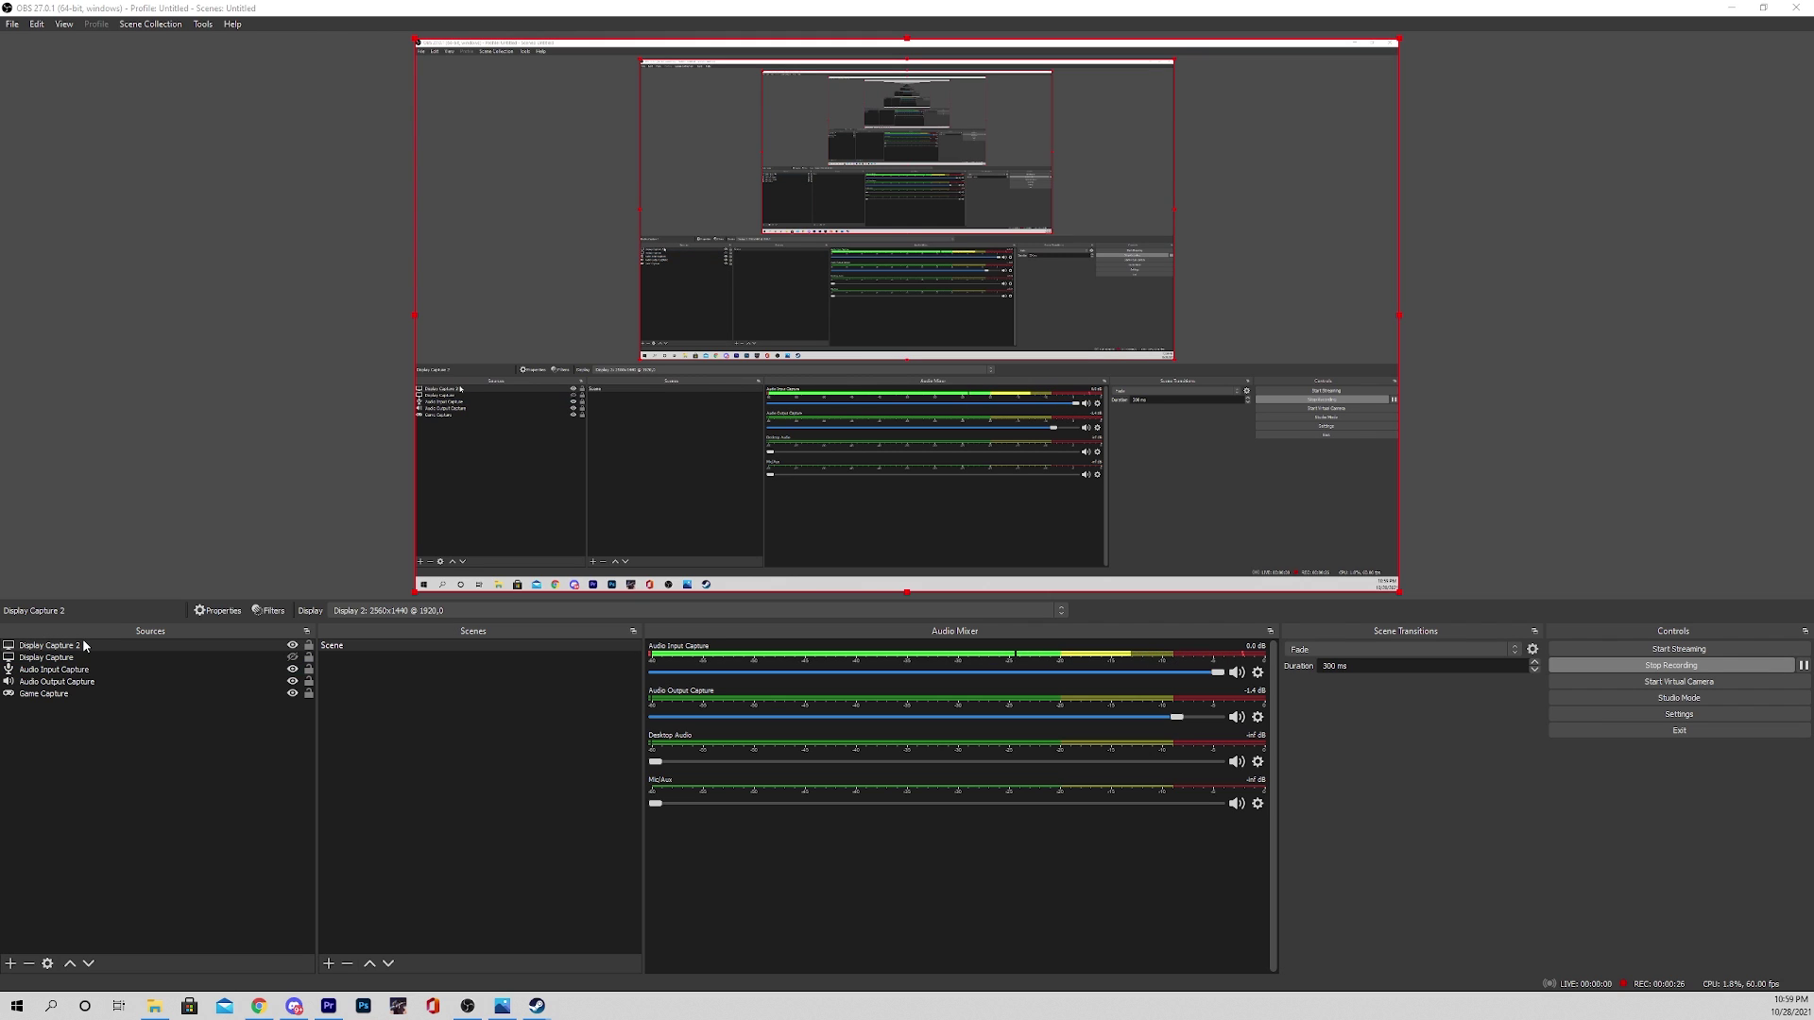
- Hide the Display Capture source and add a Game Capture 2 source capturing any fullscreen application
left_click(292, 655)
left_click(11, 964)
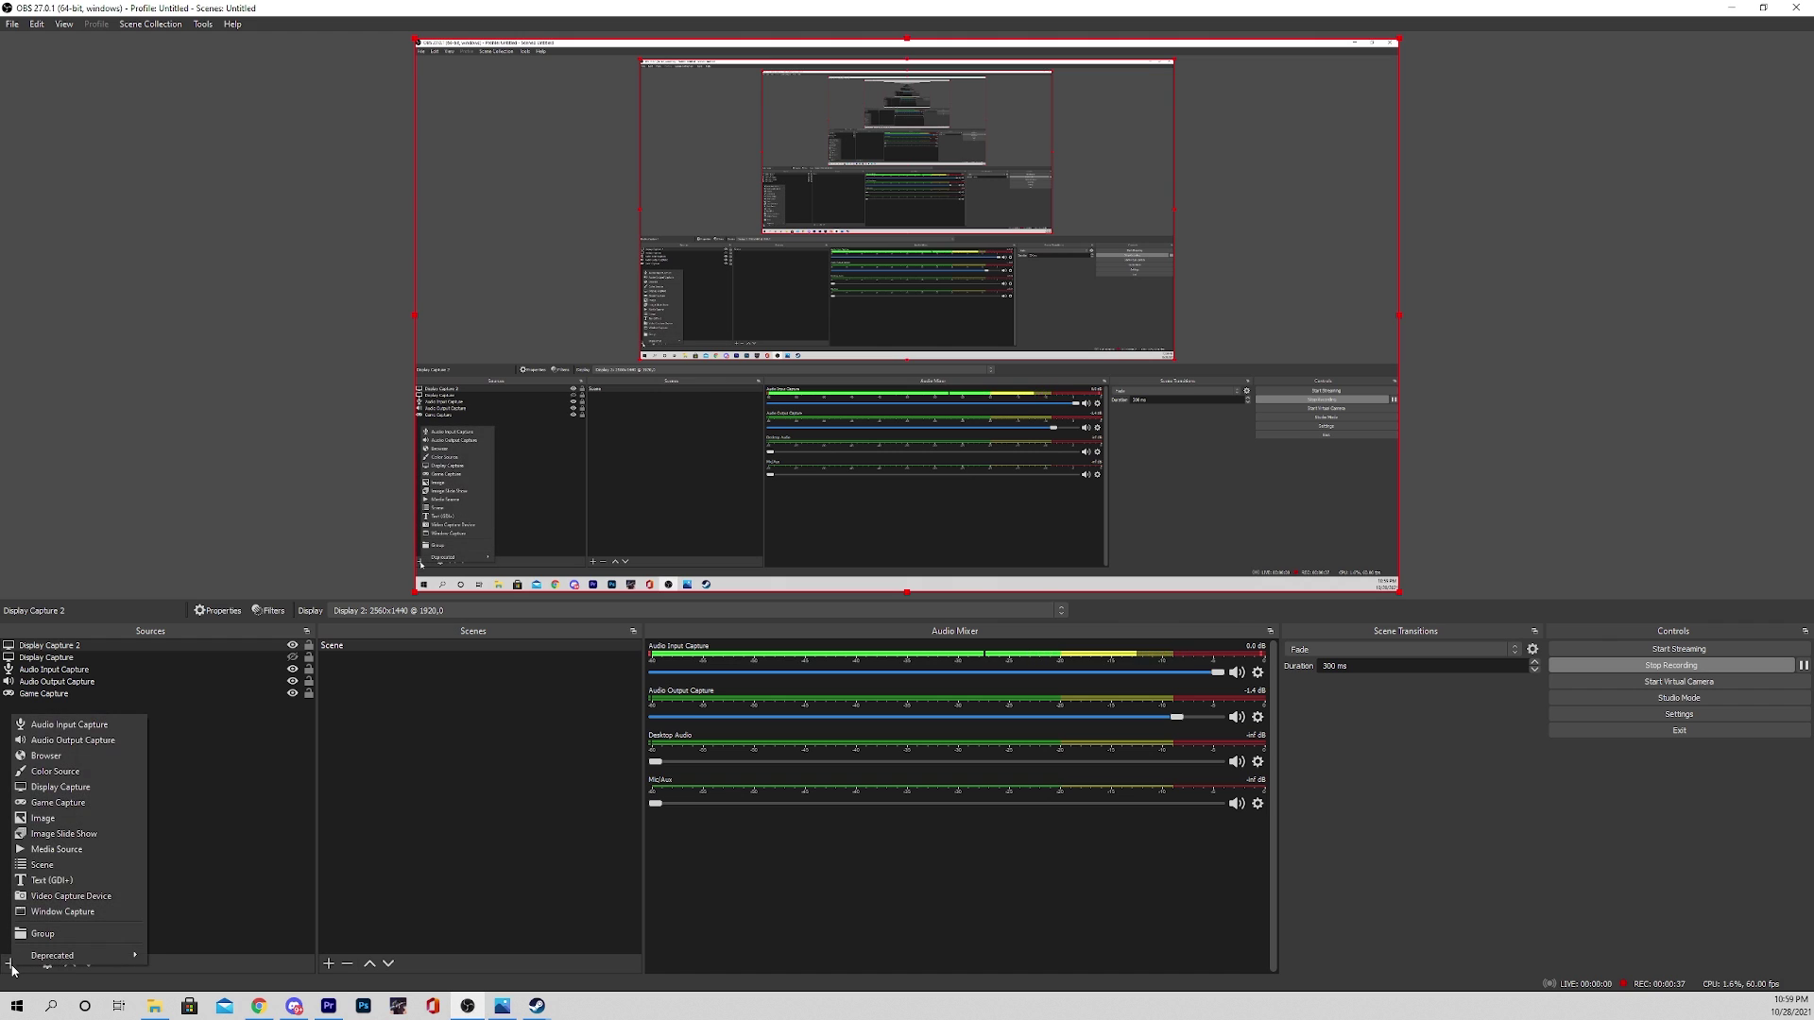
left_click(56, 805)
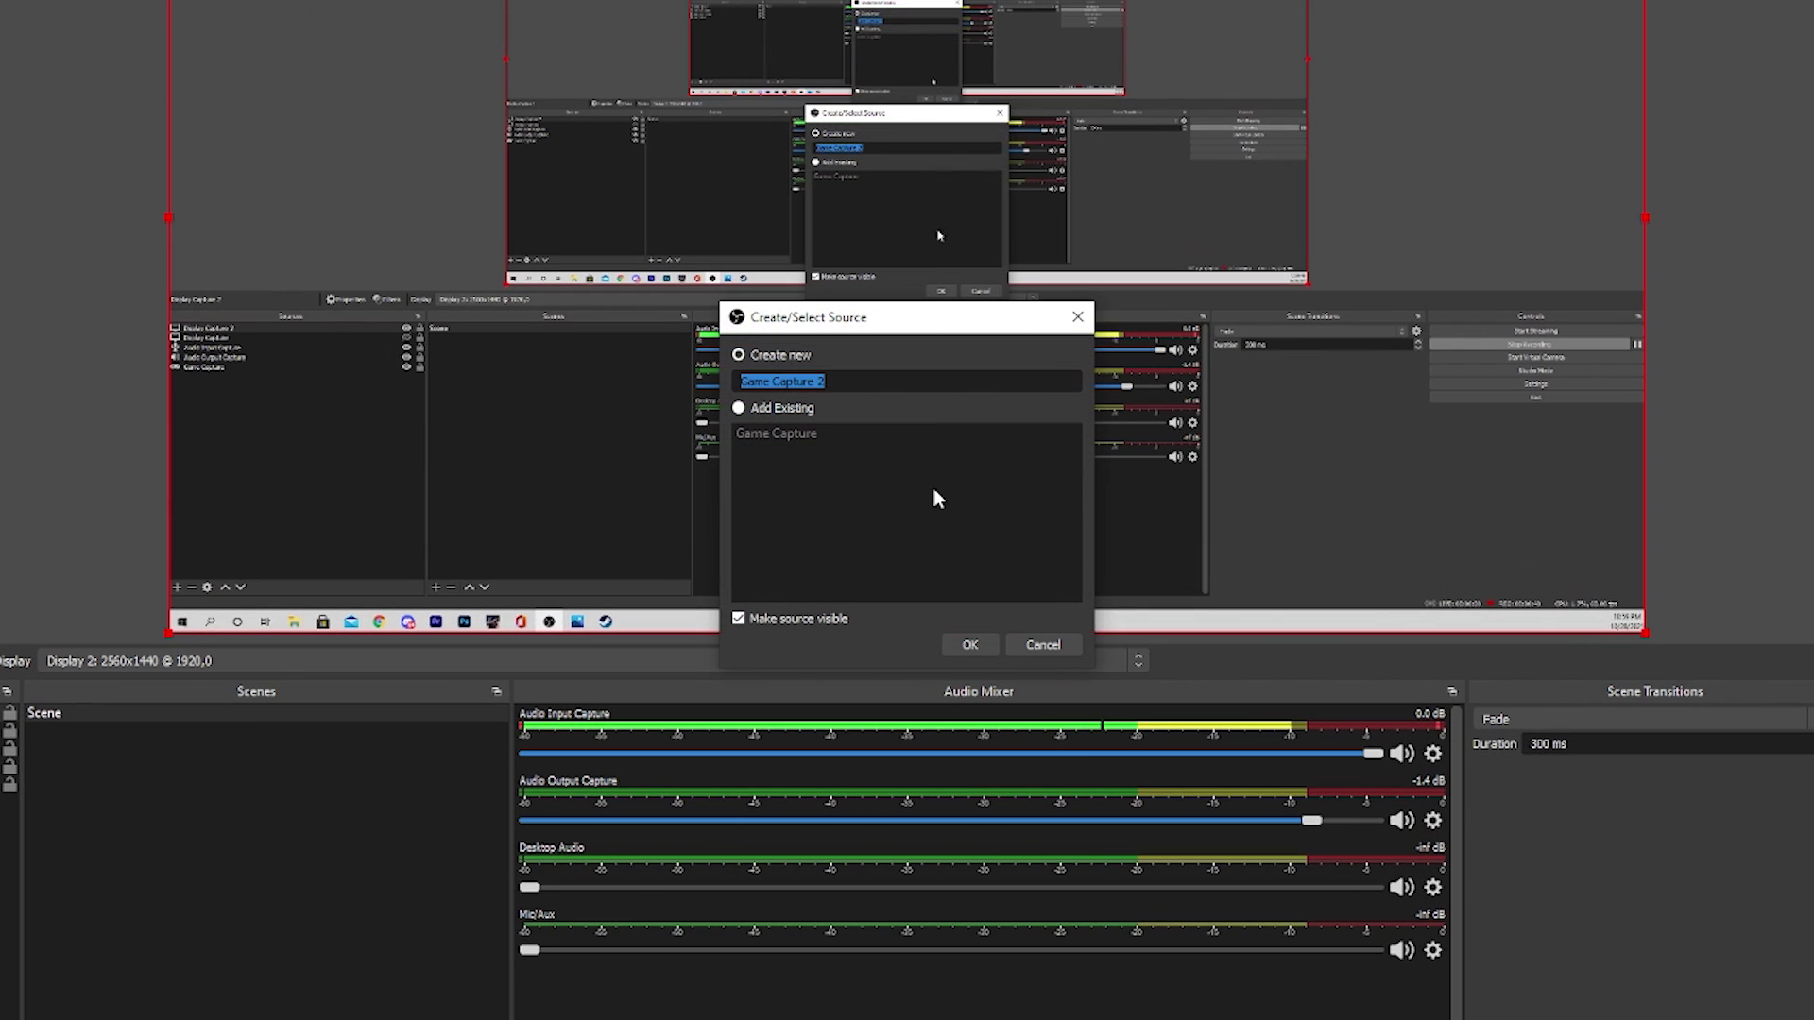
left_click(969, 644)
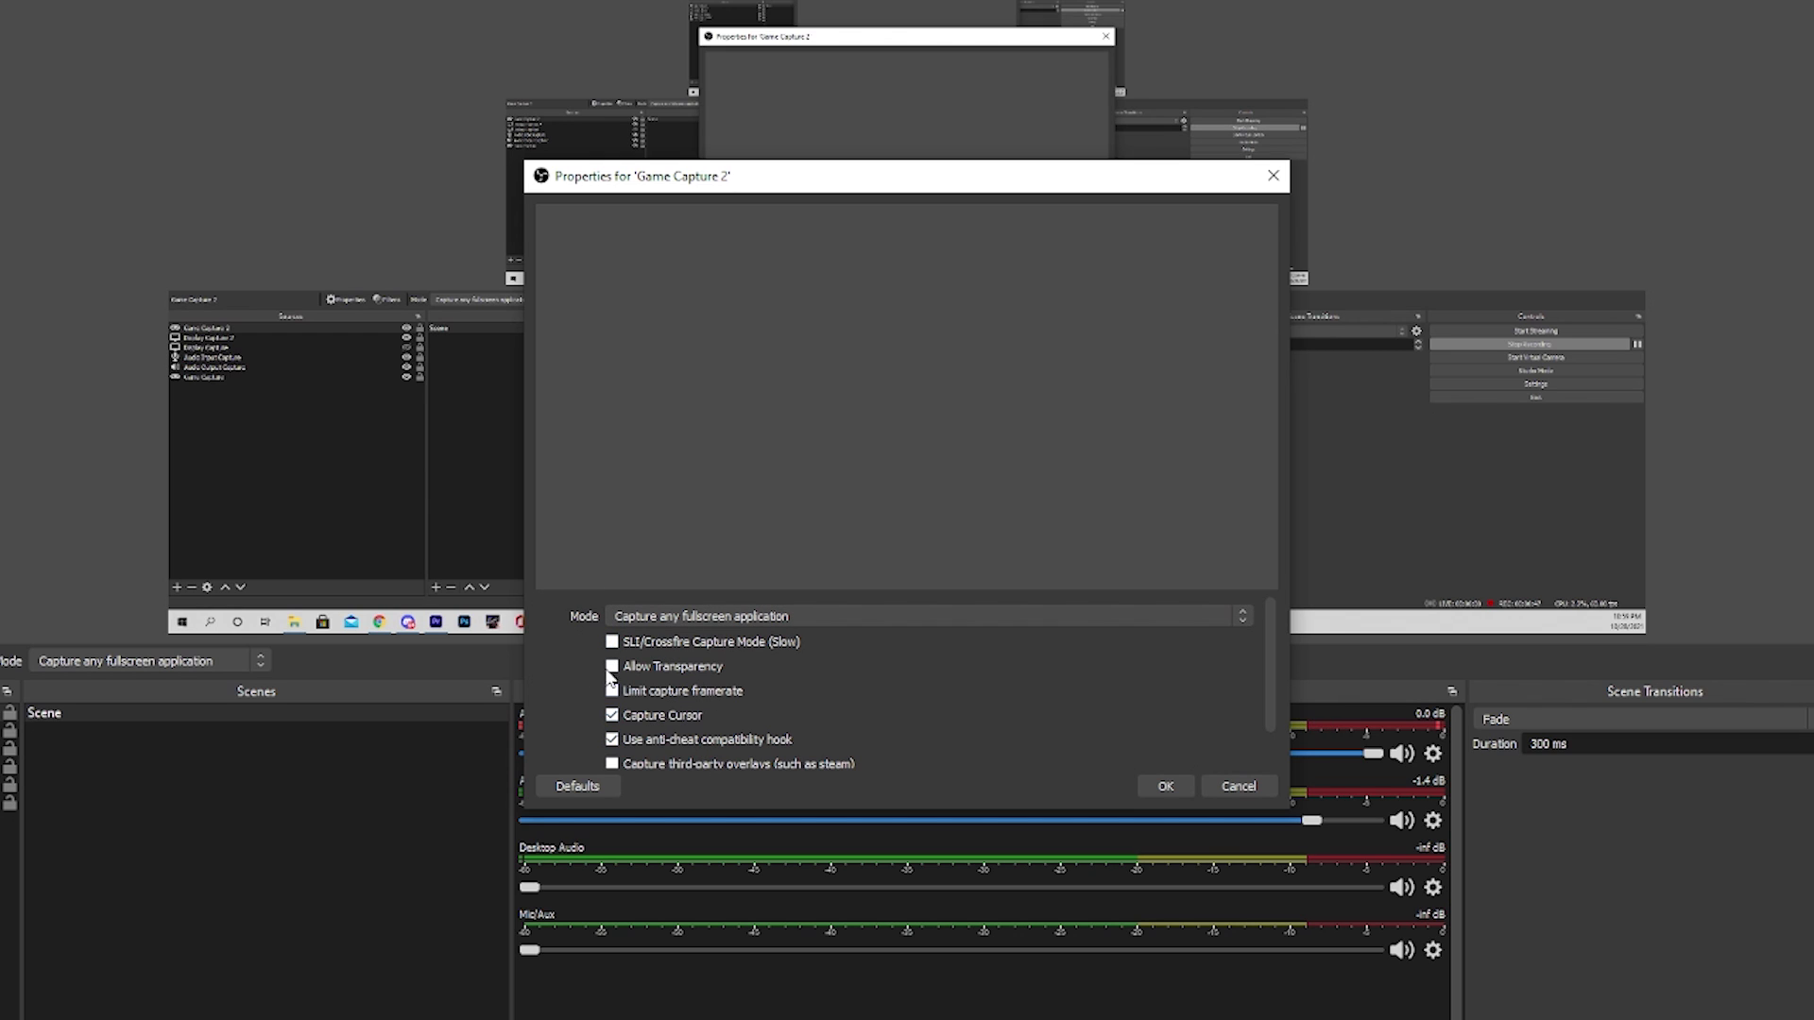
scroll(756, 733, "down", 2)
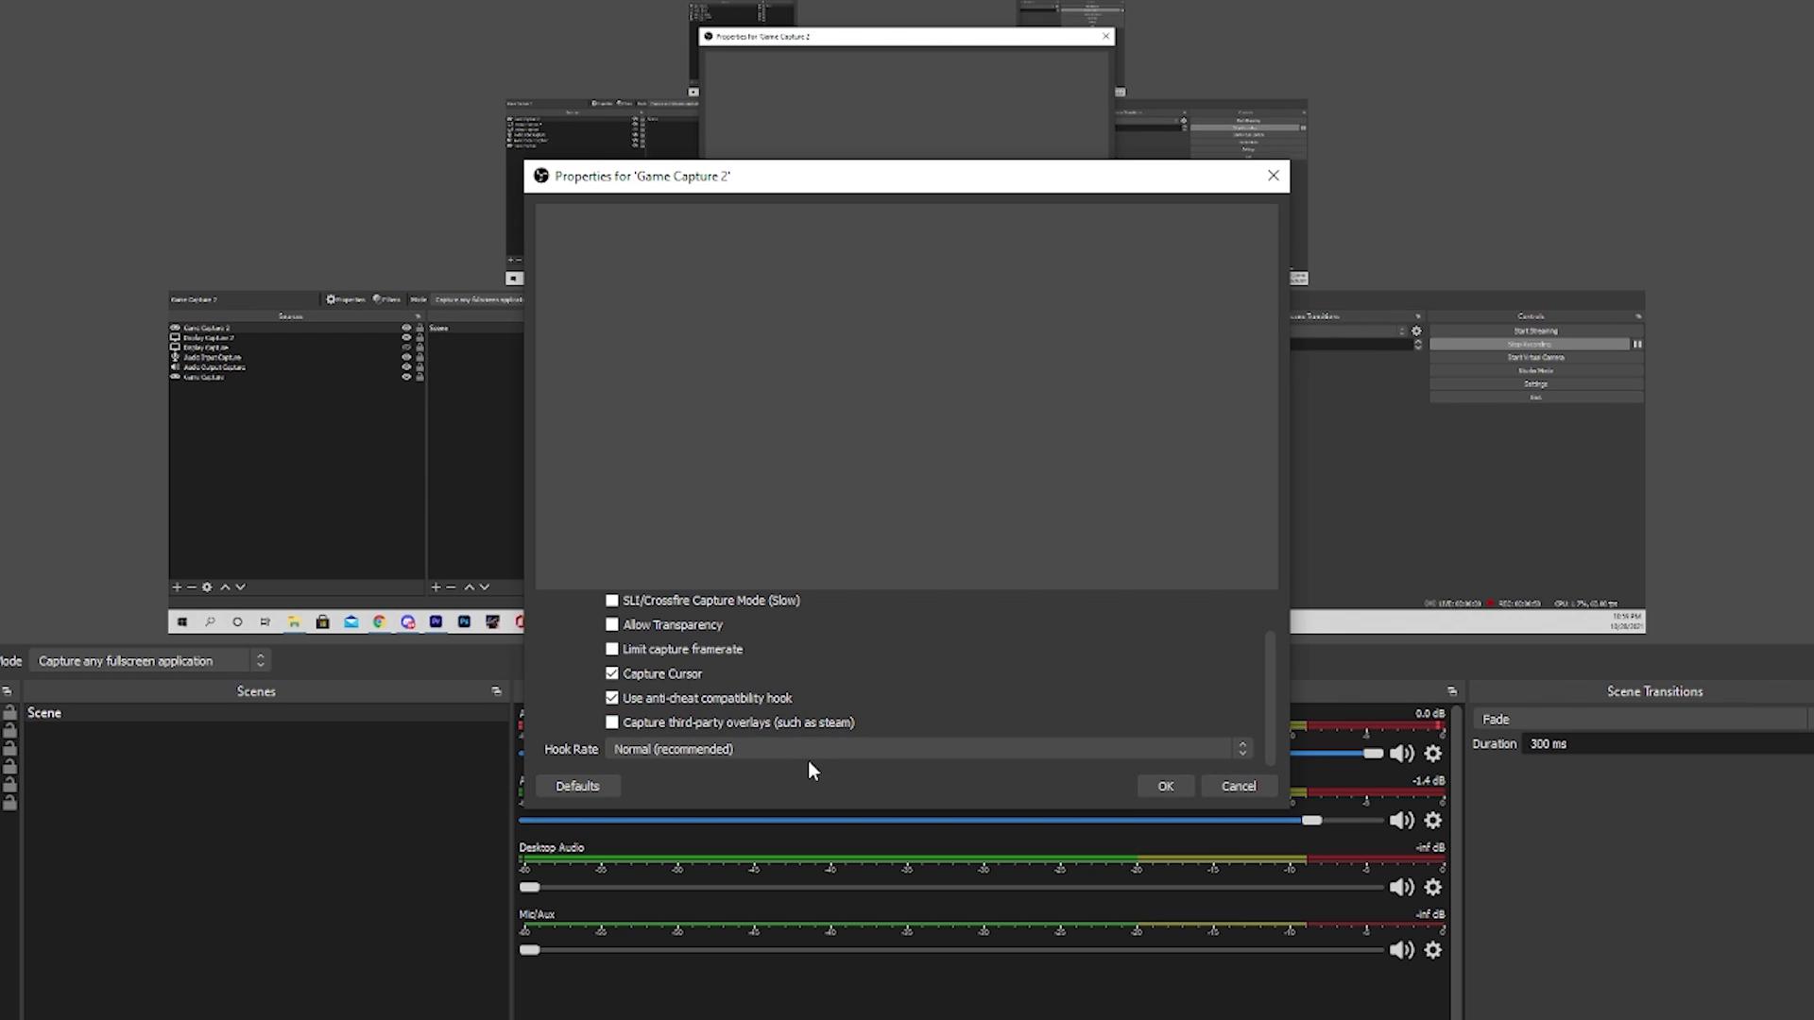
left_click(1171, 730)
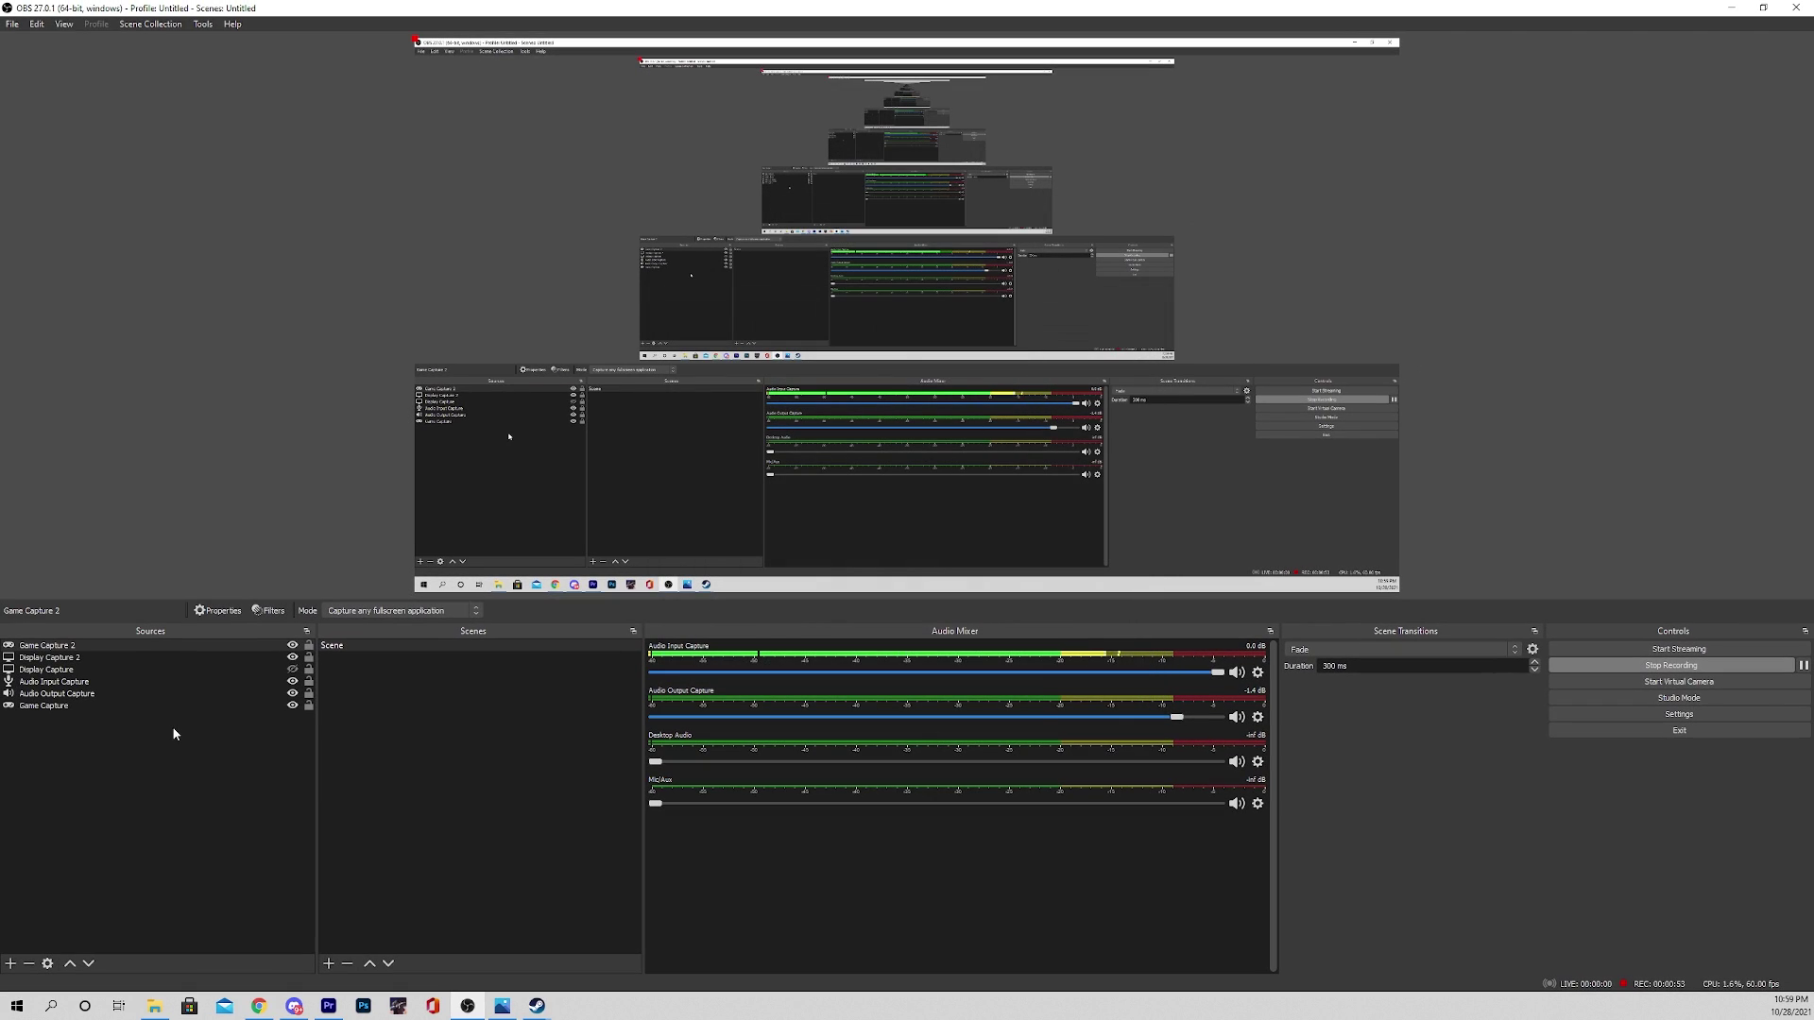
- Open the Output > Recording settings and keep the Quality encoder preset
left_click(1680, 713)
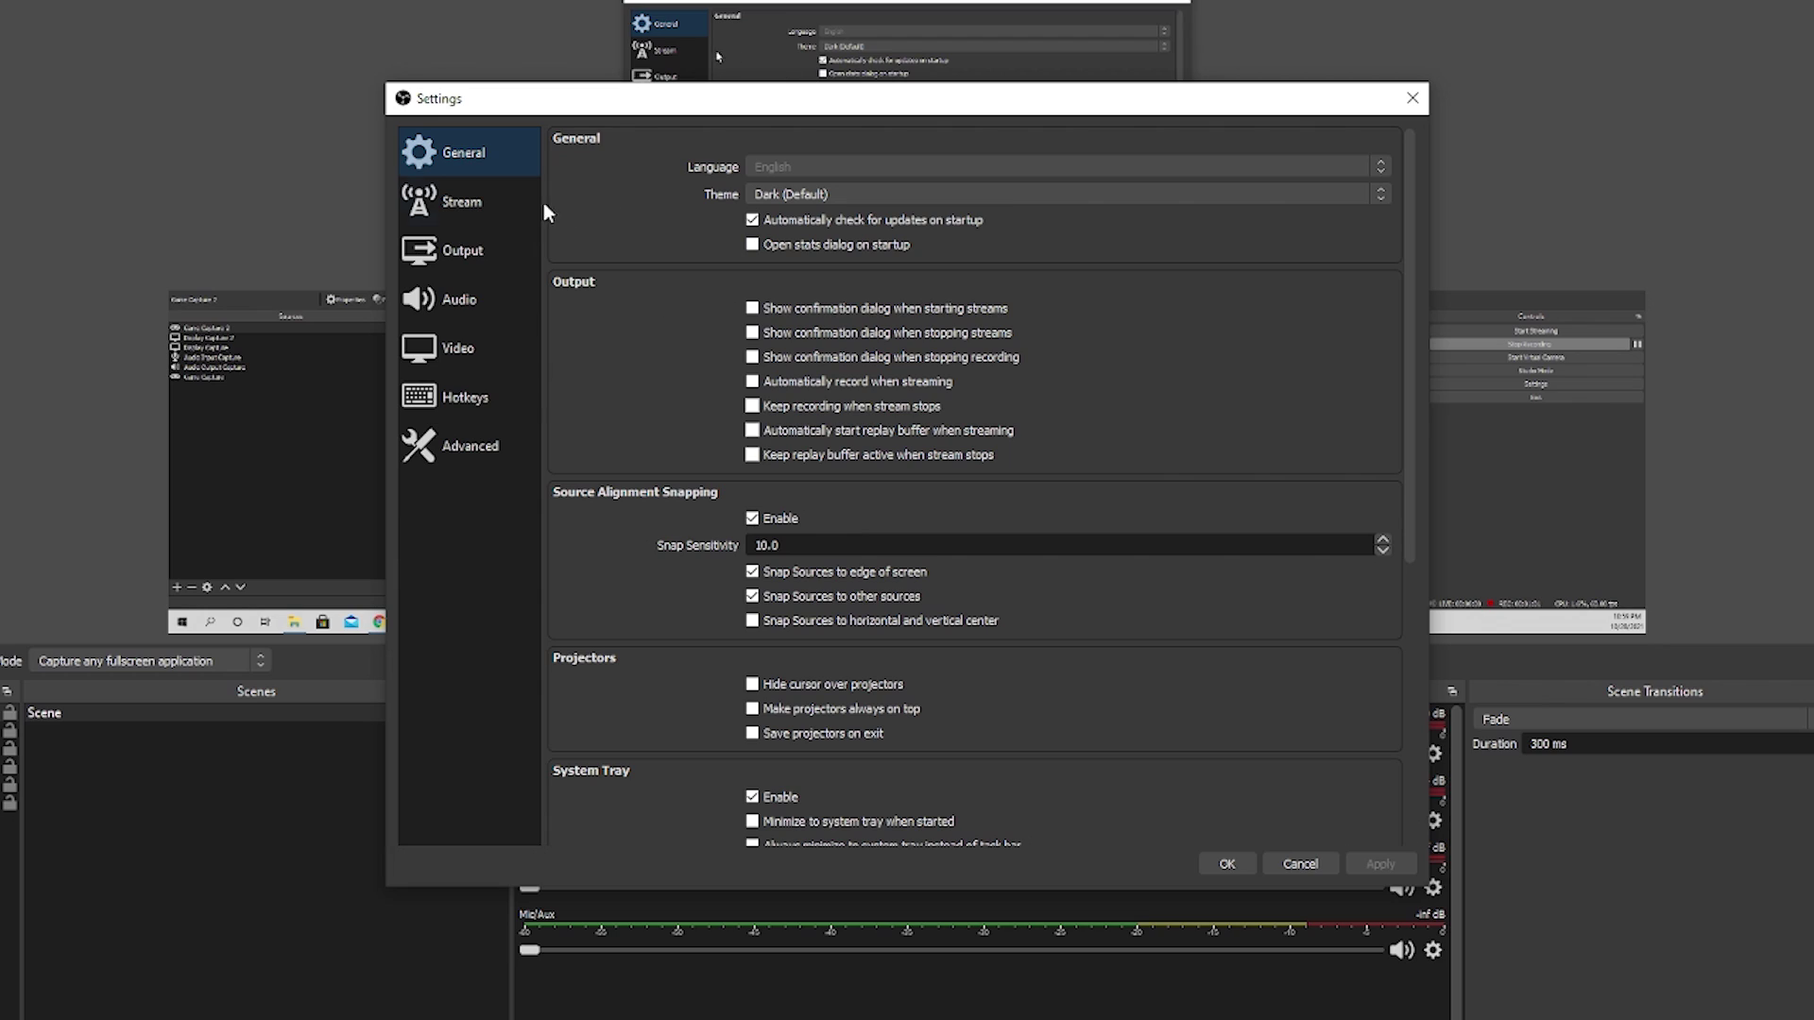
left_click(459, 210)
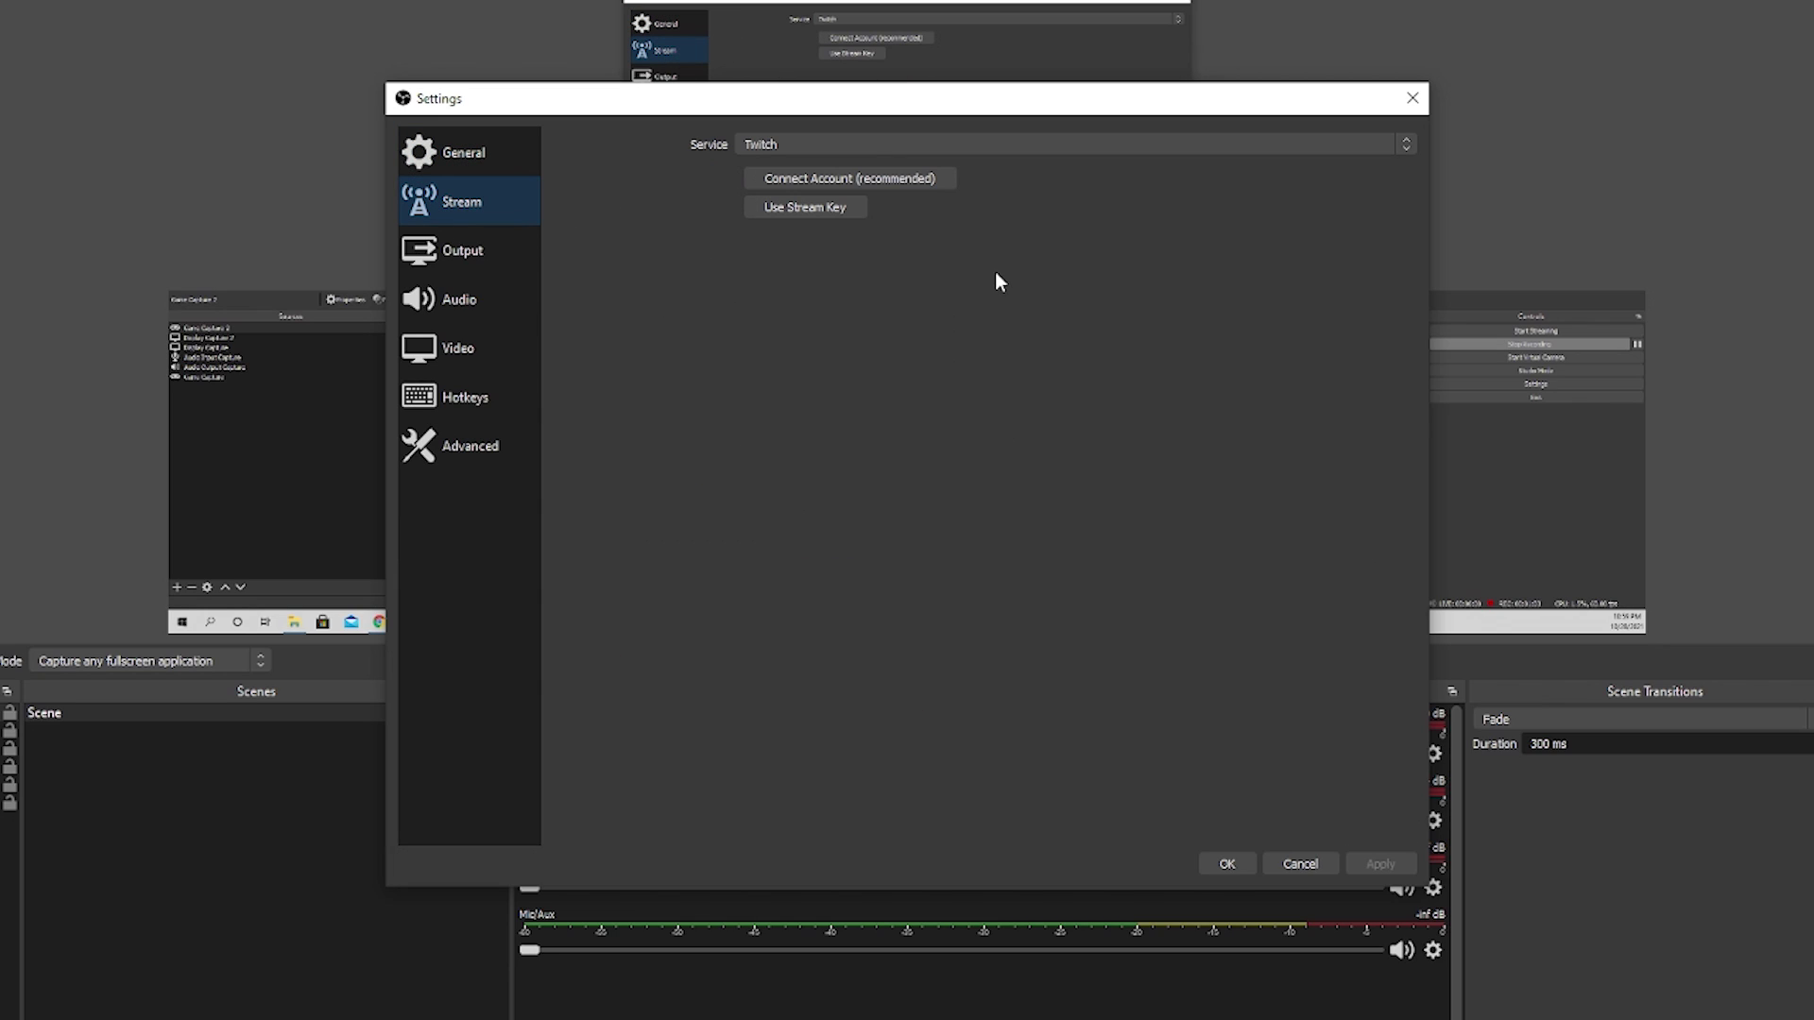
left_click(460, 254)
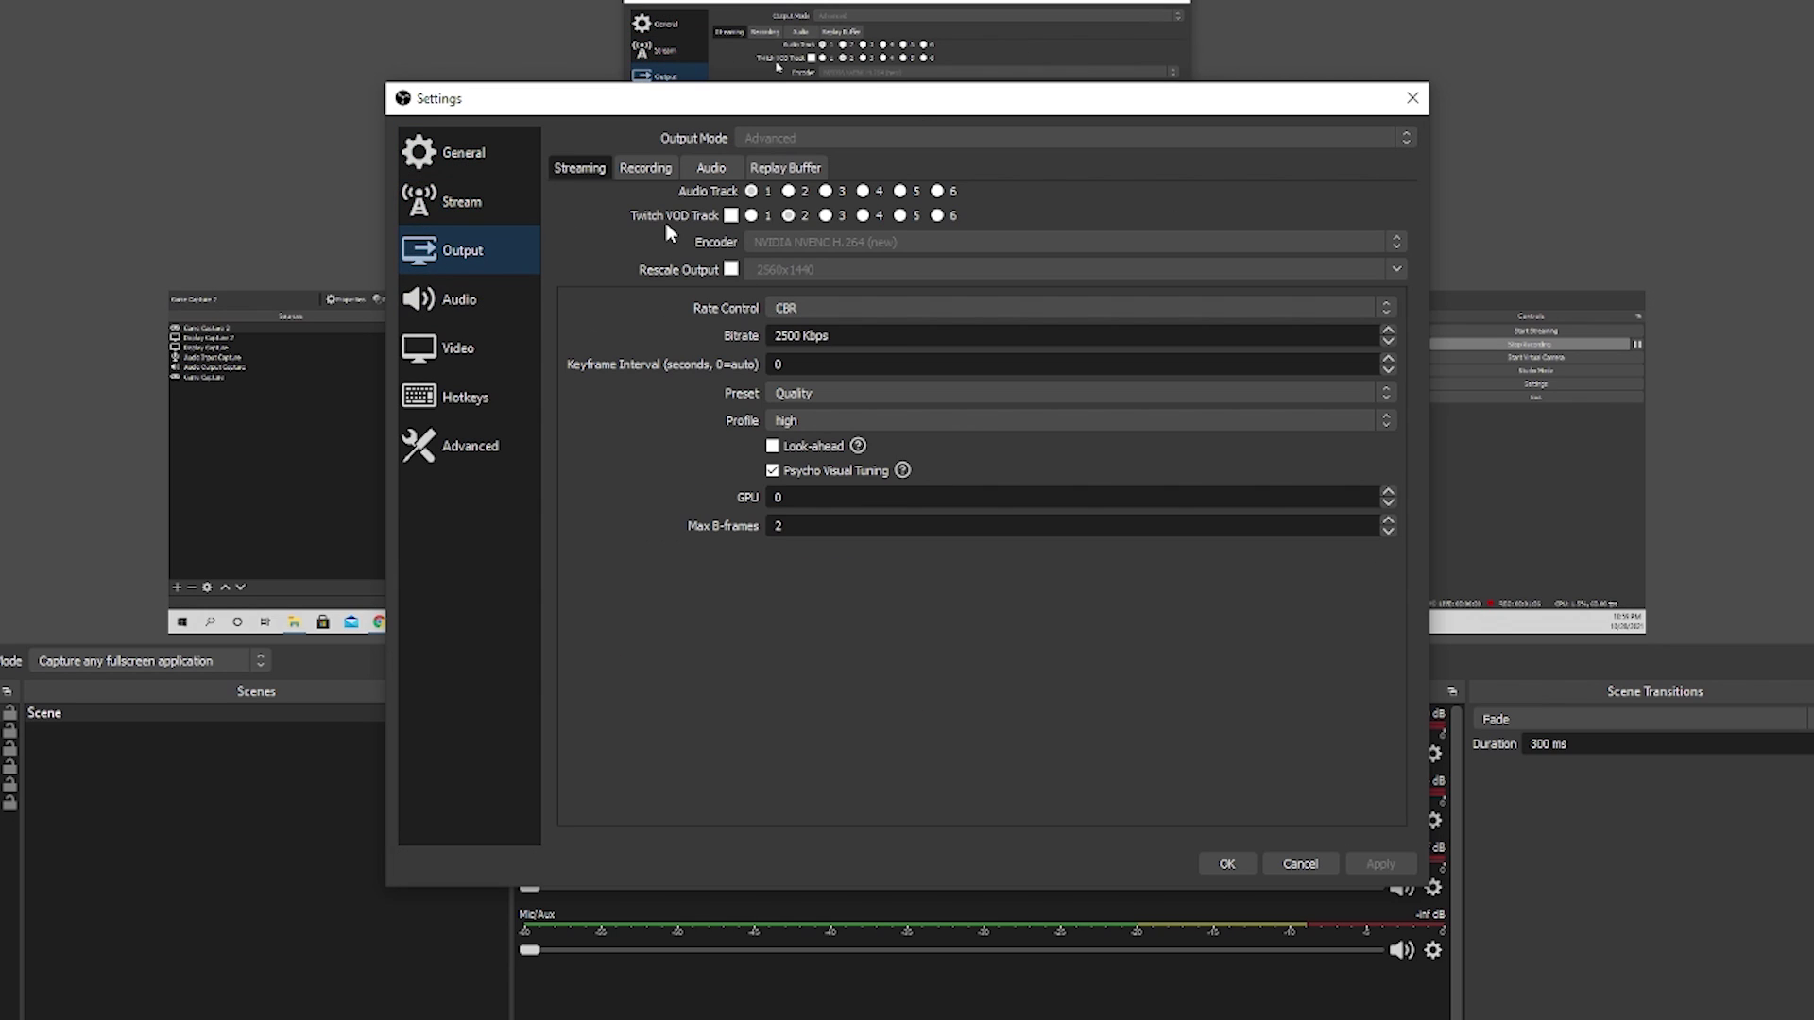
left_click(648, 174)
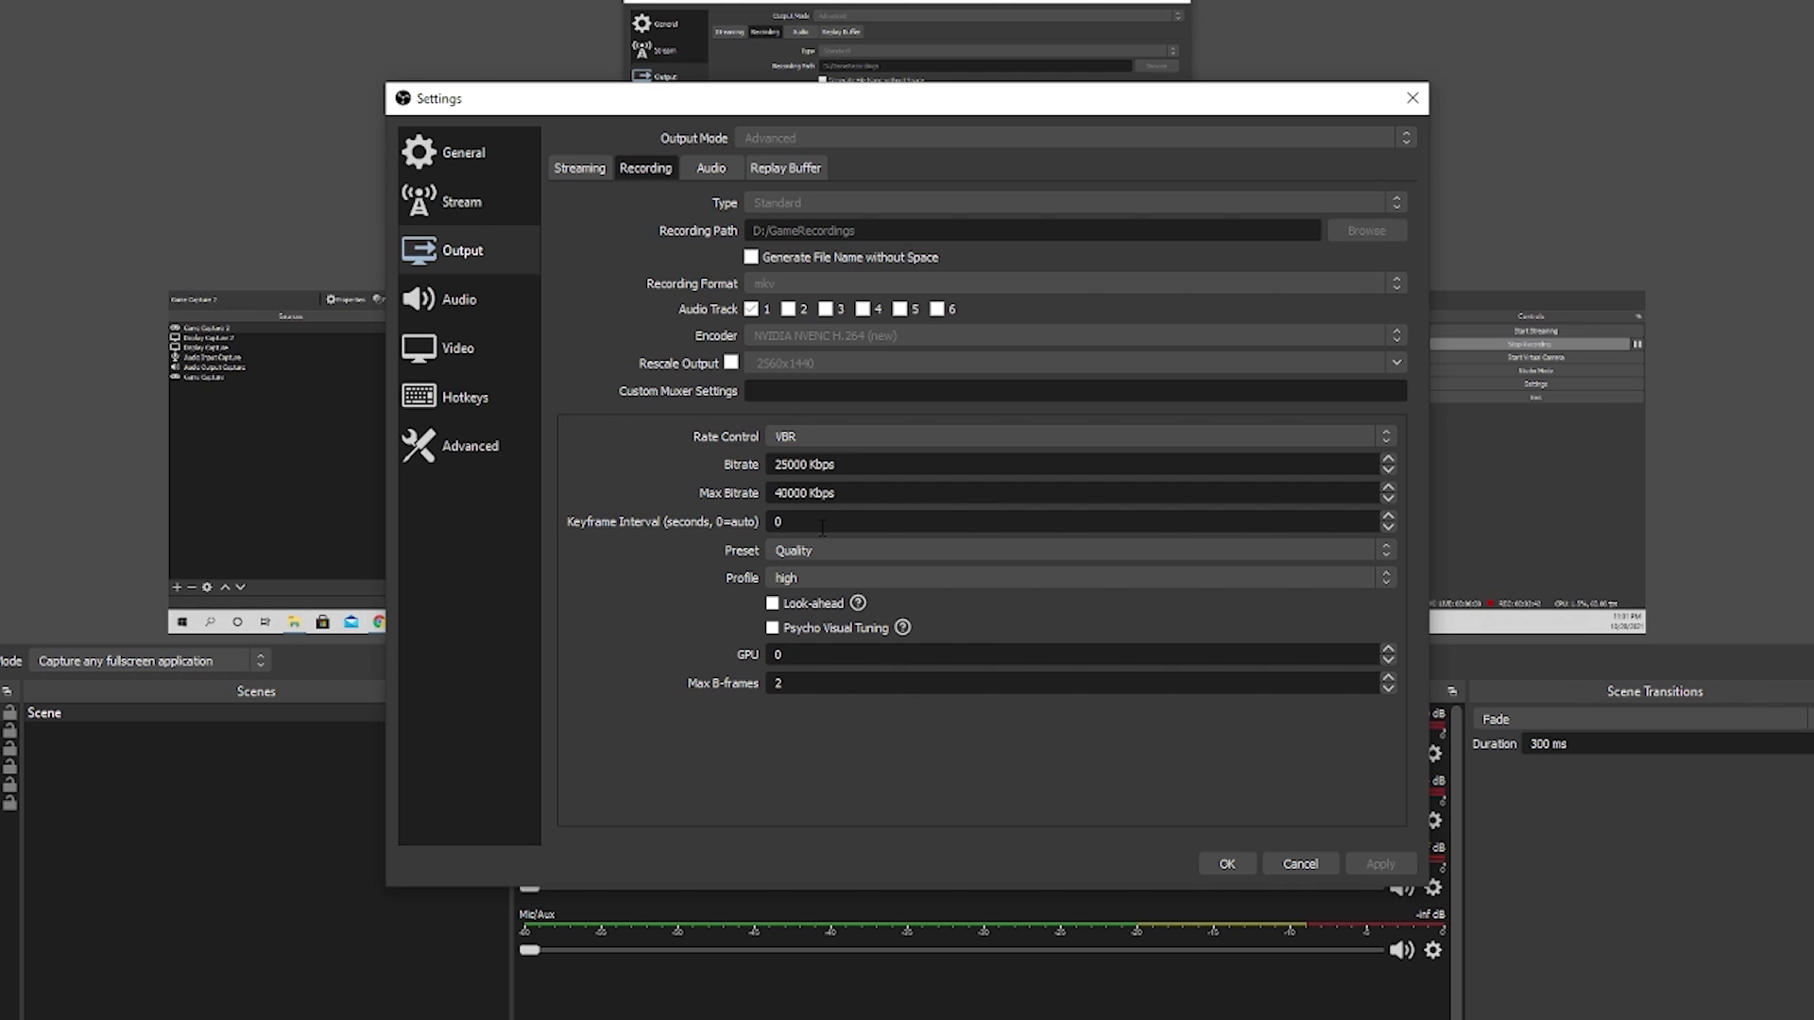
left_click(802, 548)
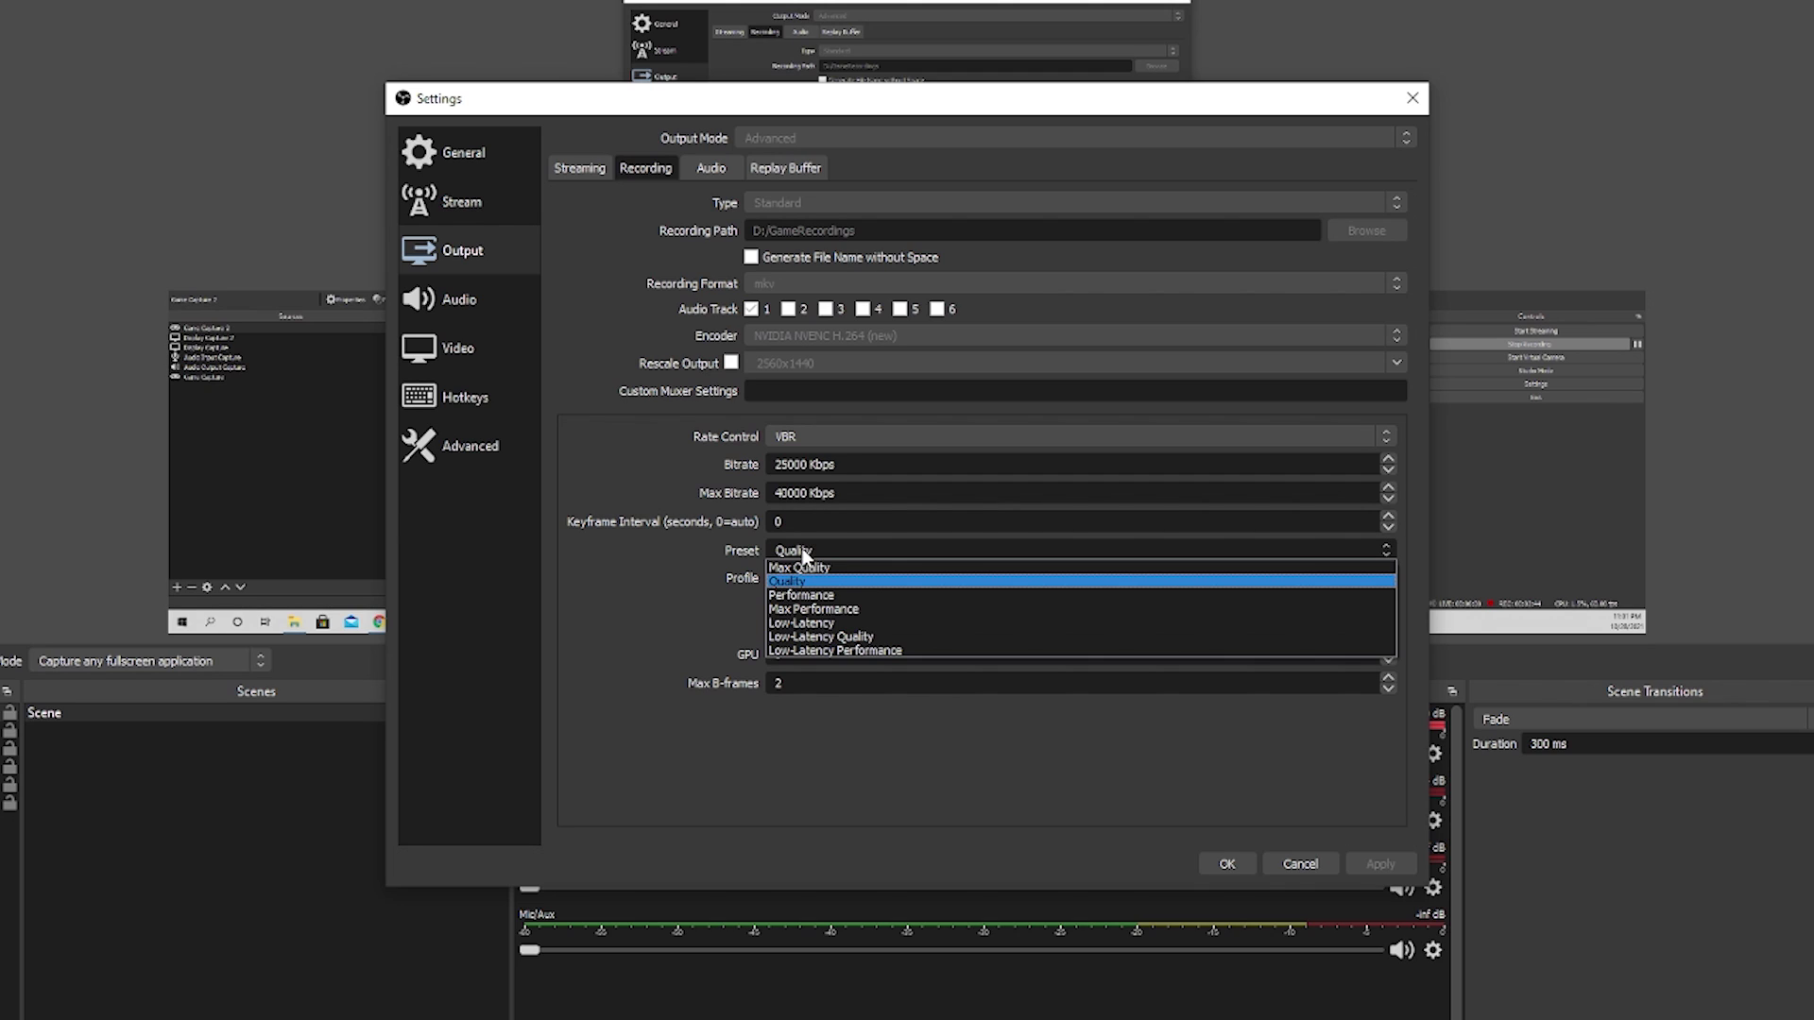
left_click(853, 582)
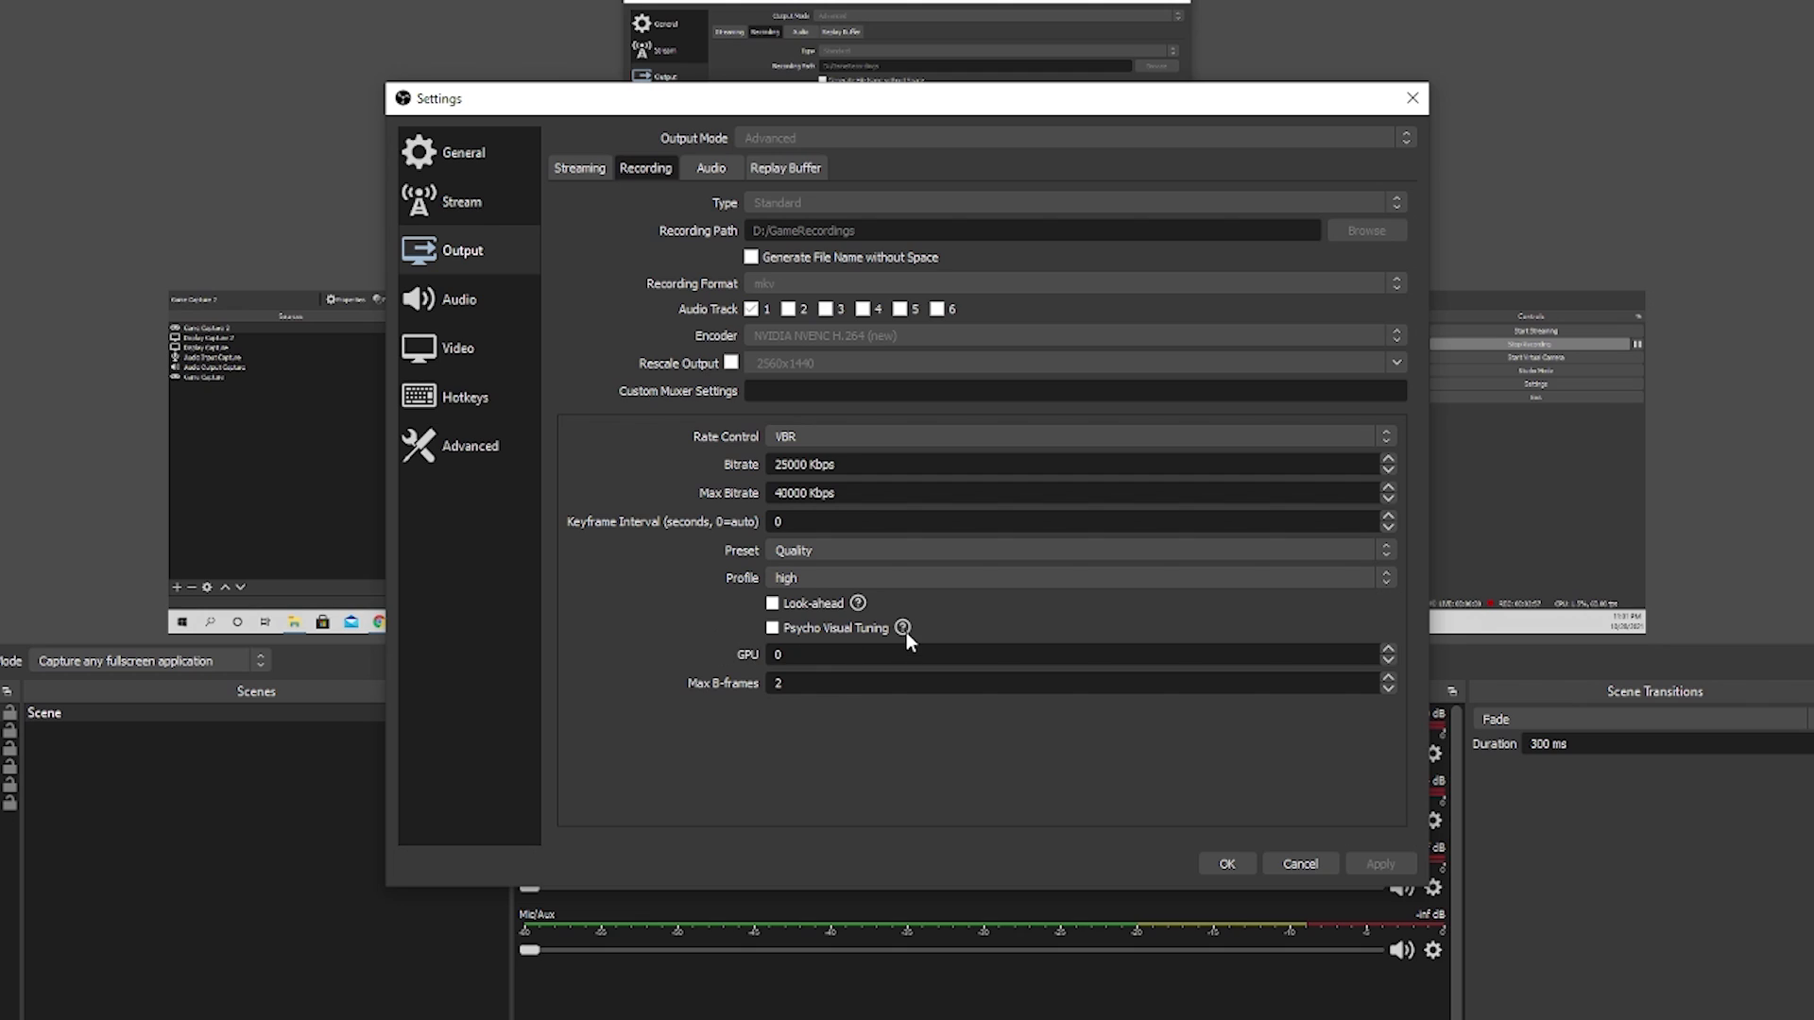
- Review the output audio track bitrates, then show the Audio device settings page
mouse_move(862, 606)
left_click(724, 172)
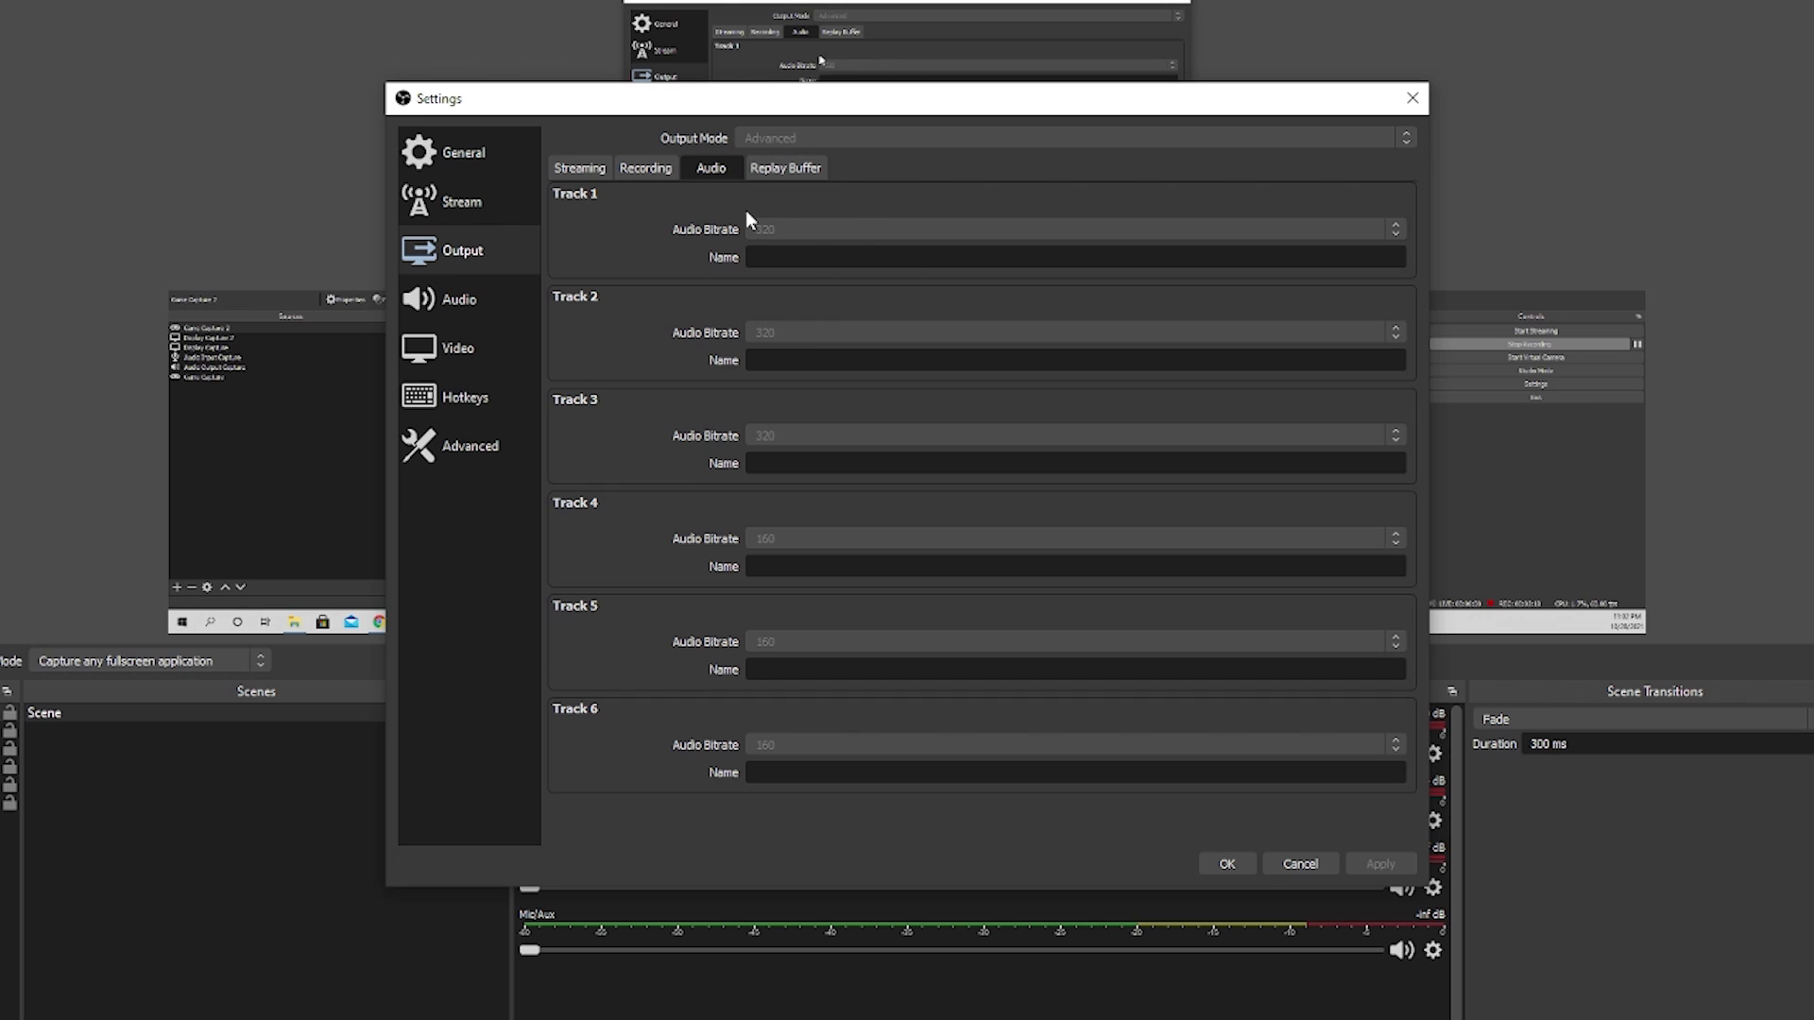
left_click(534, 308)
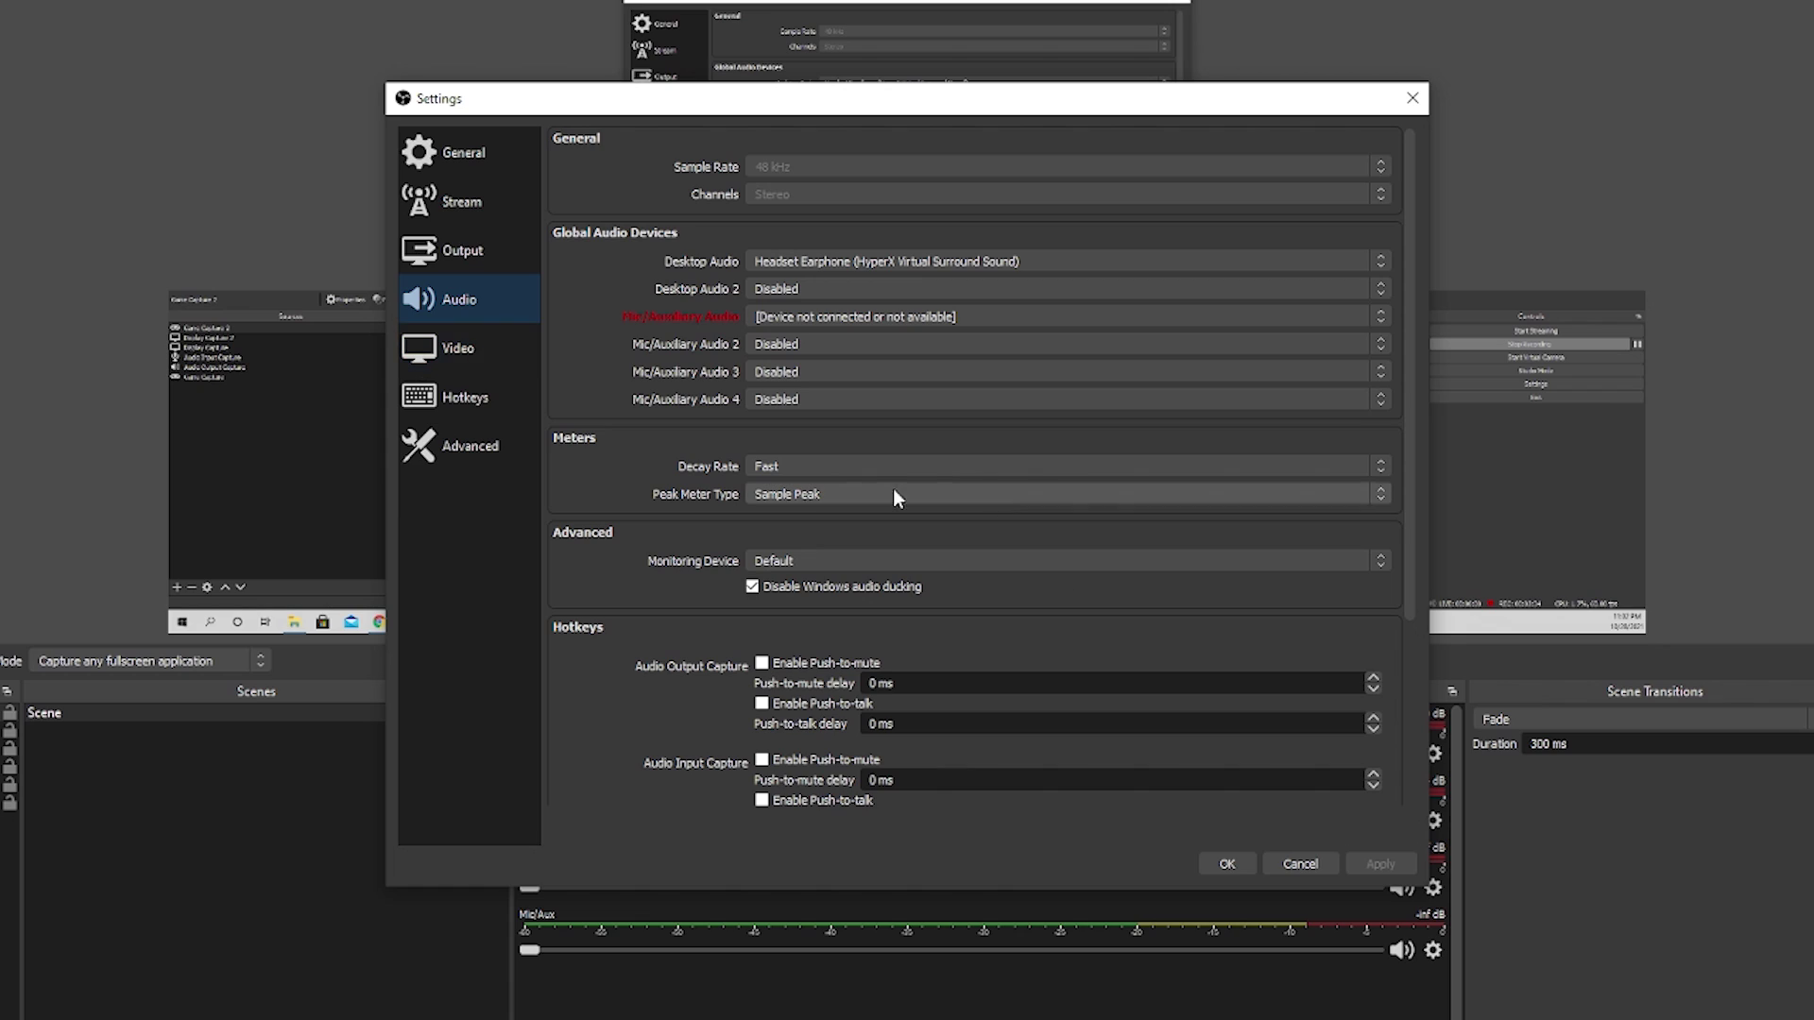
- Review the 2560x1440 canvas scaled to 1920x1080 at 60 FPS, rechecking the recording encoder
left_click(472, 348)
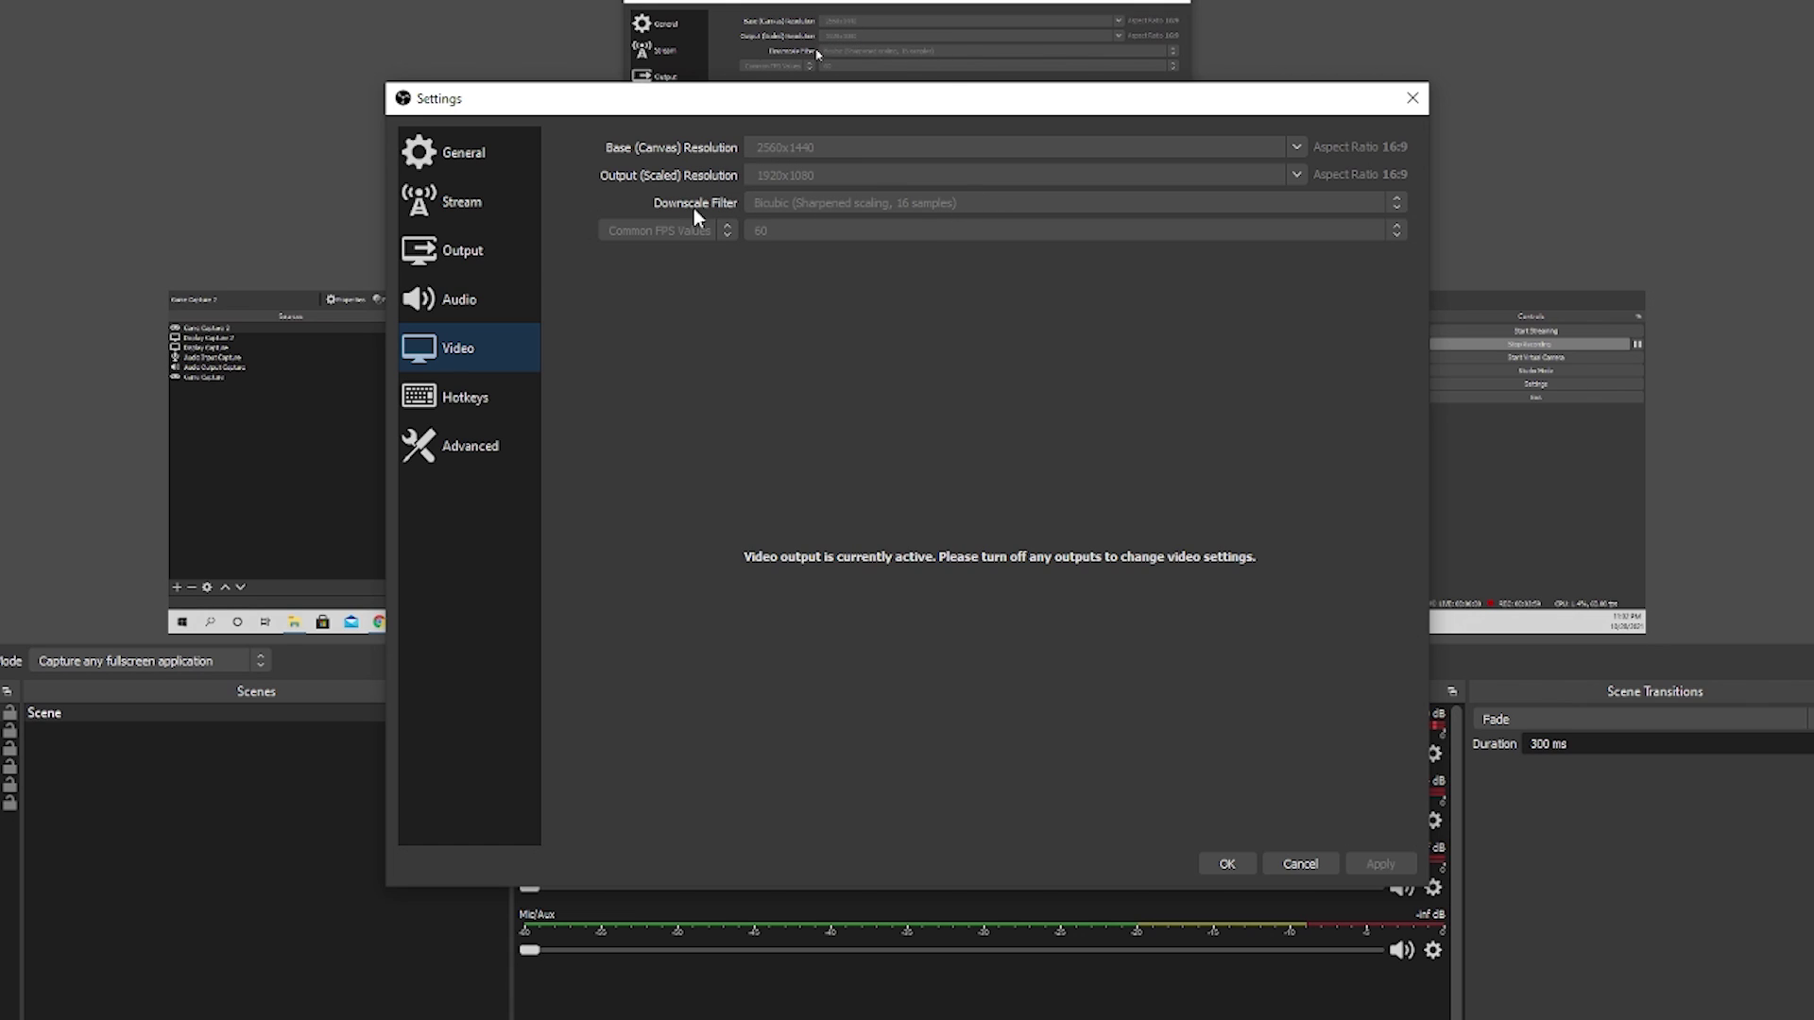
left_click(473, 253)
left_click(657, 174)
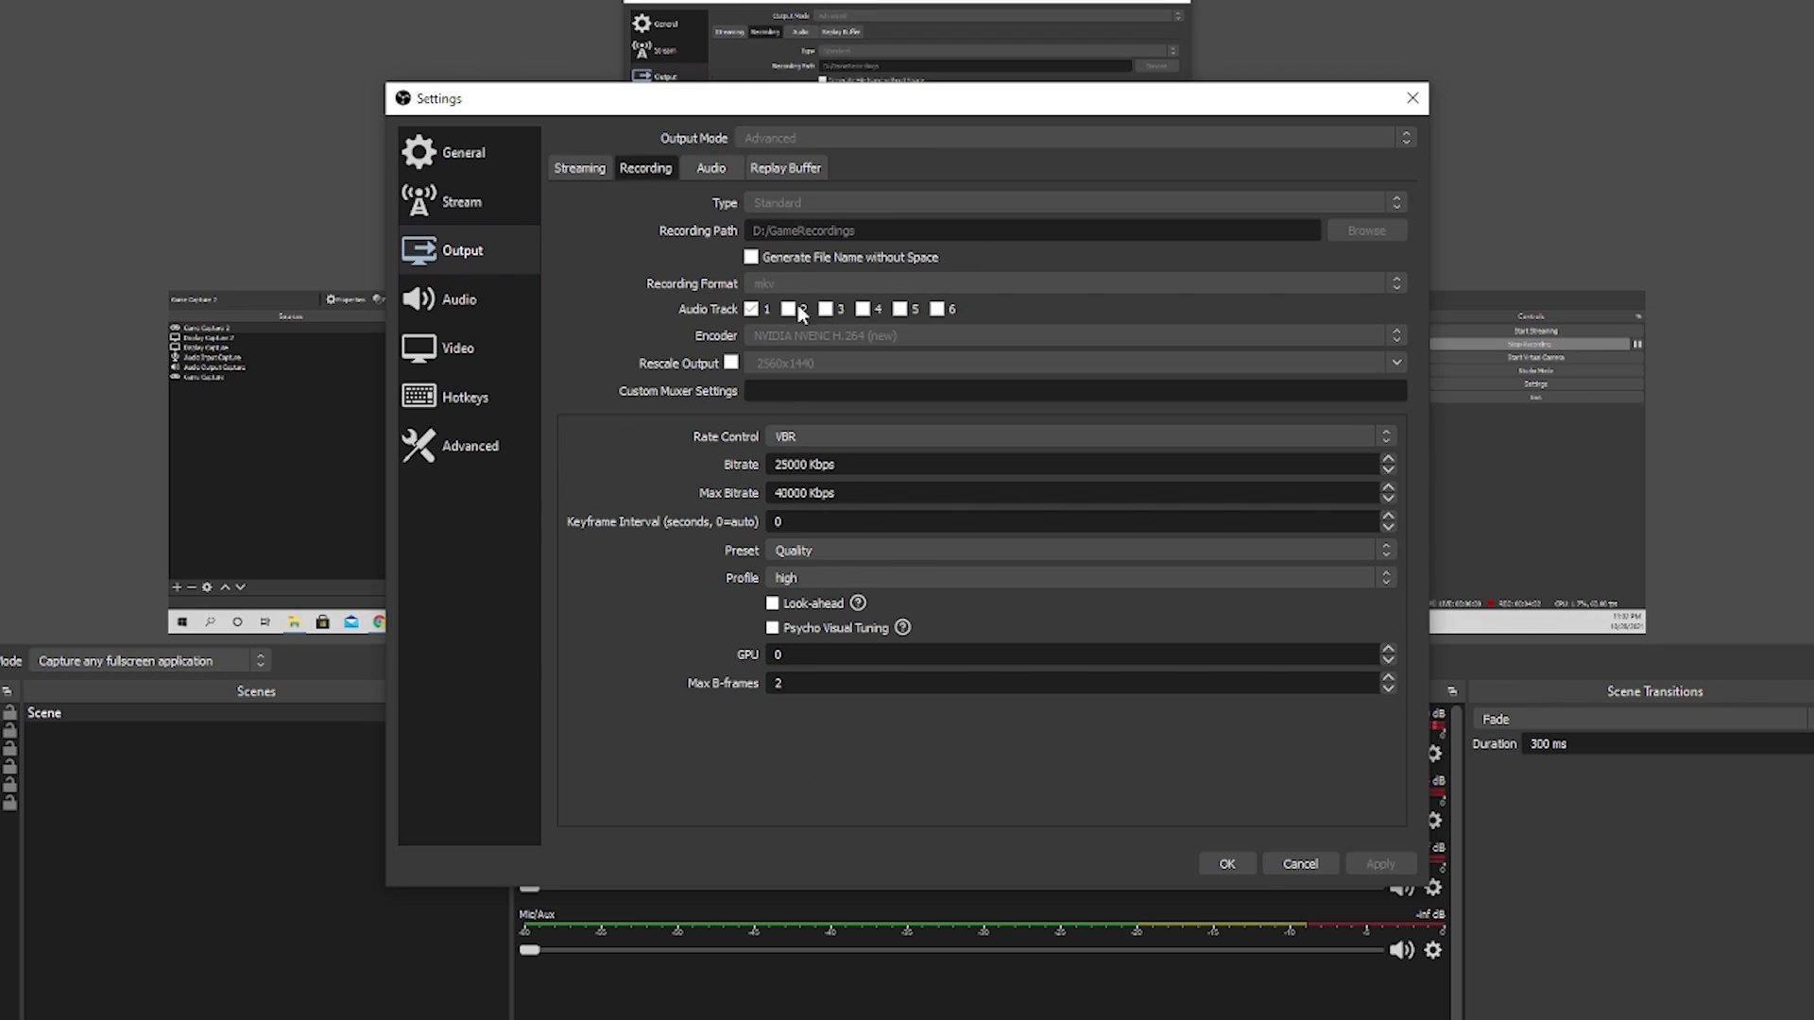
left_click(459, 346)
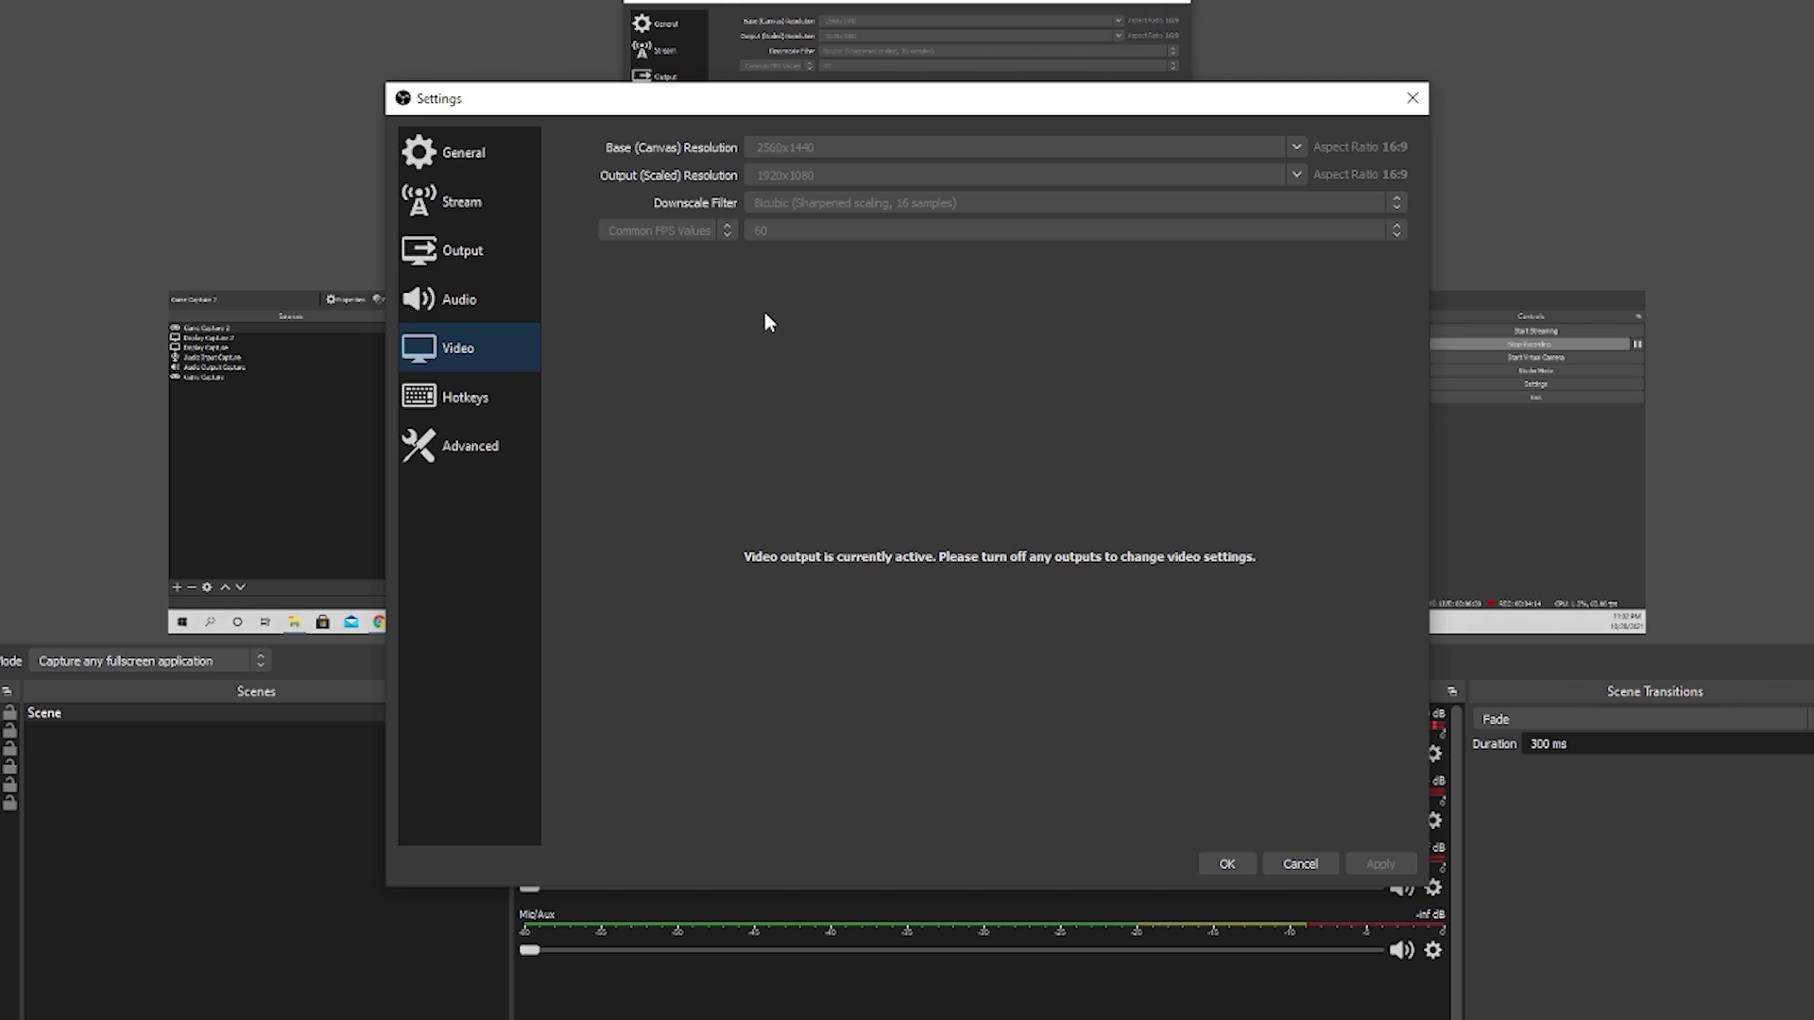
- Check the recording hotkey assignments, then view the Advanced settings page
left_click(464, 397)
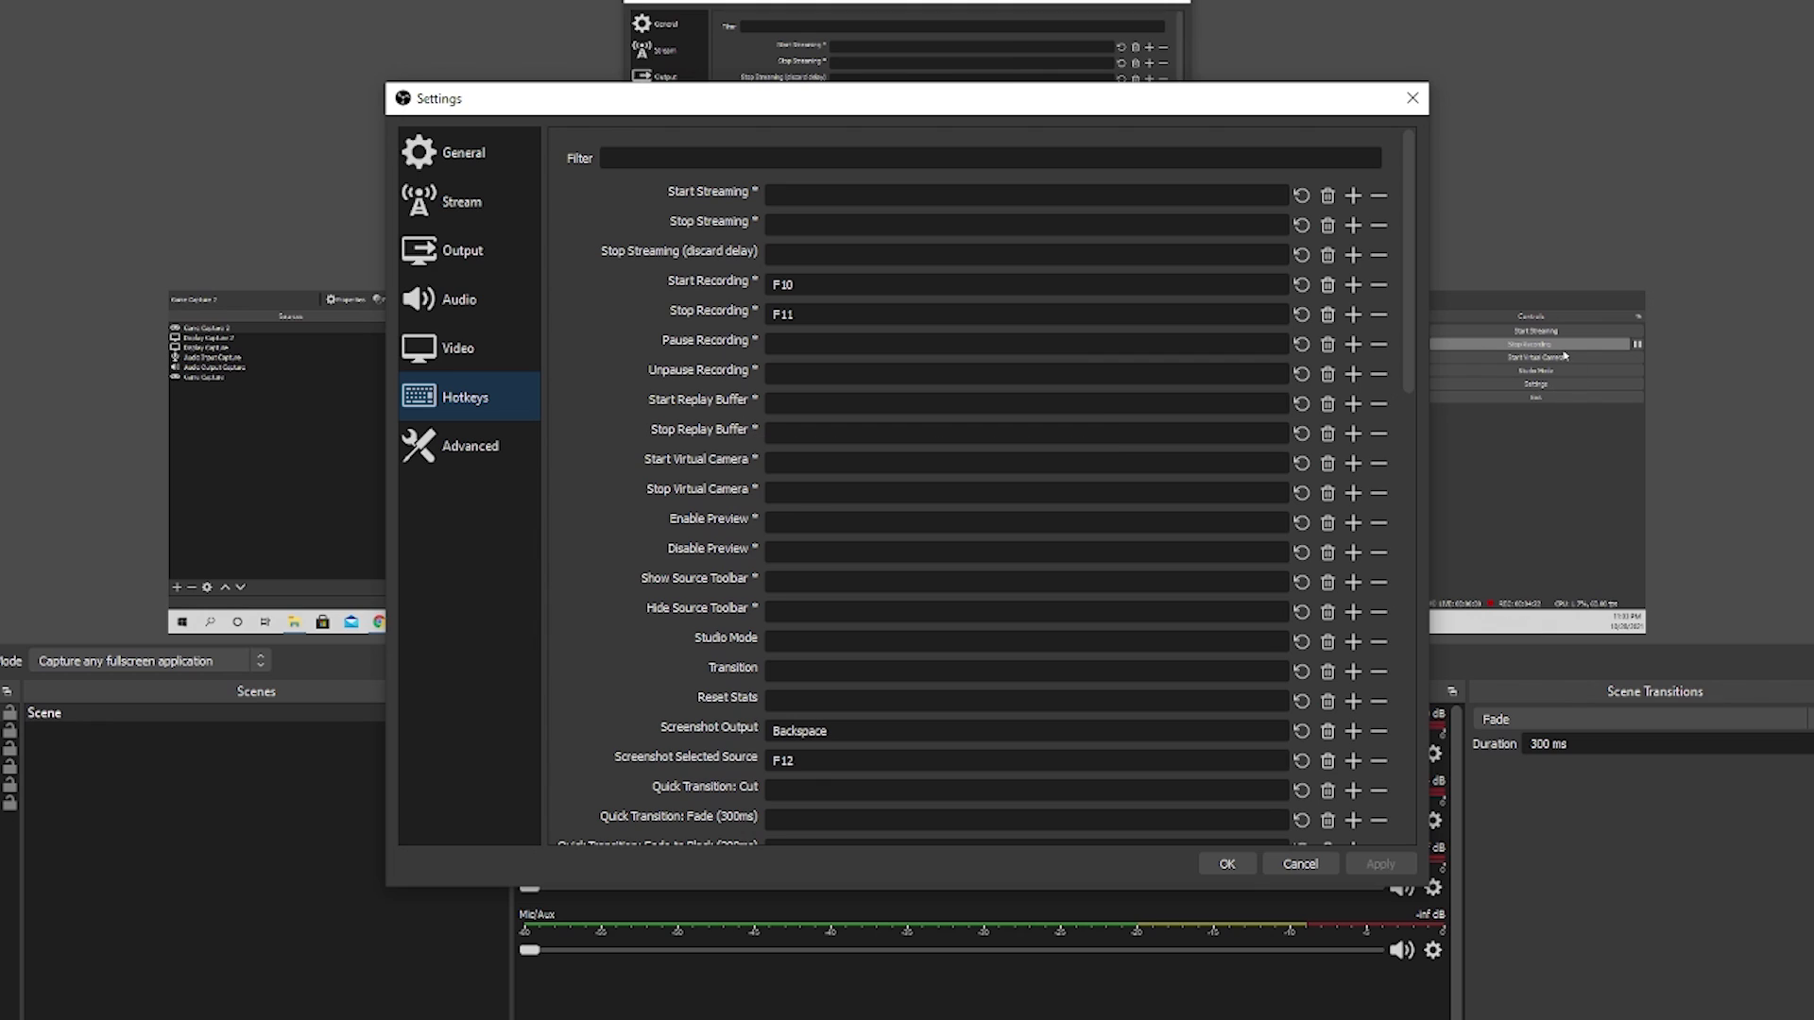
left_click(473, 451)
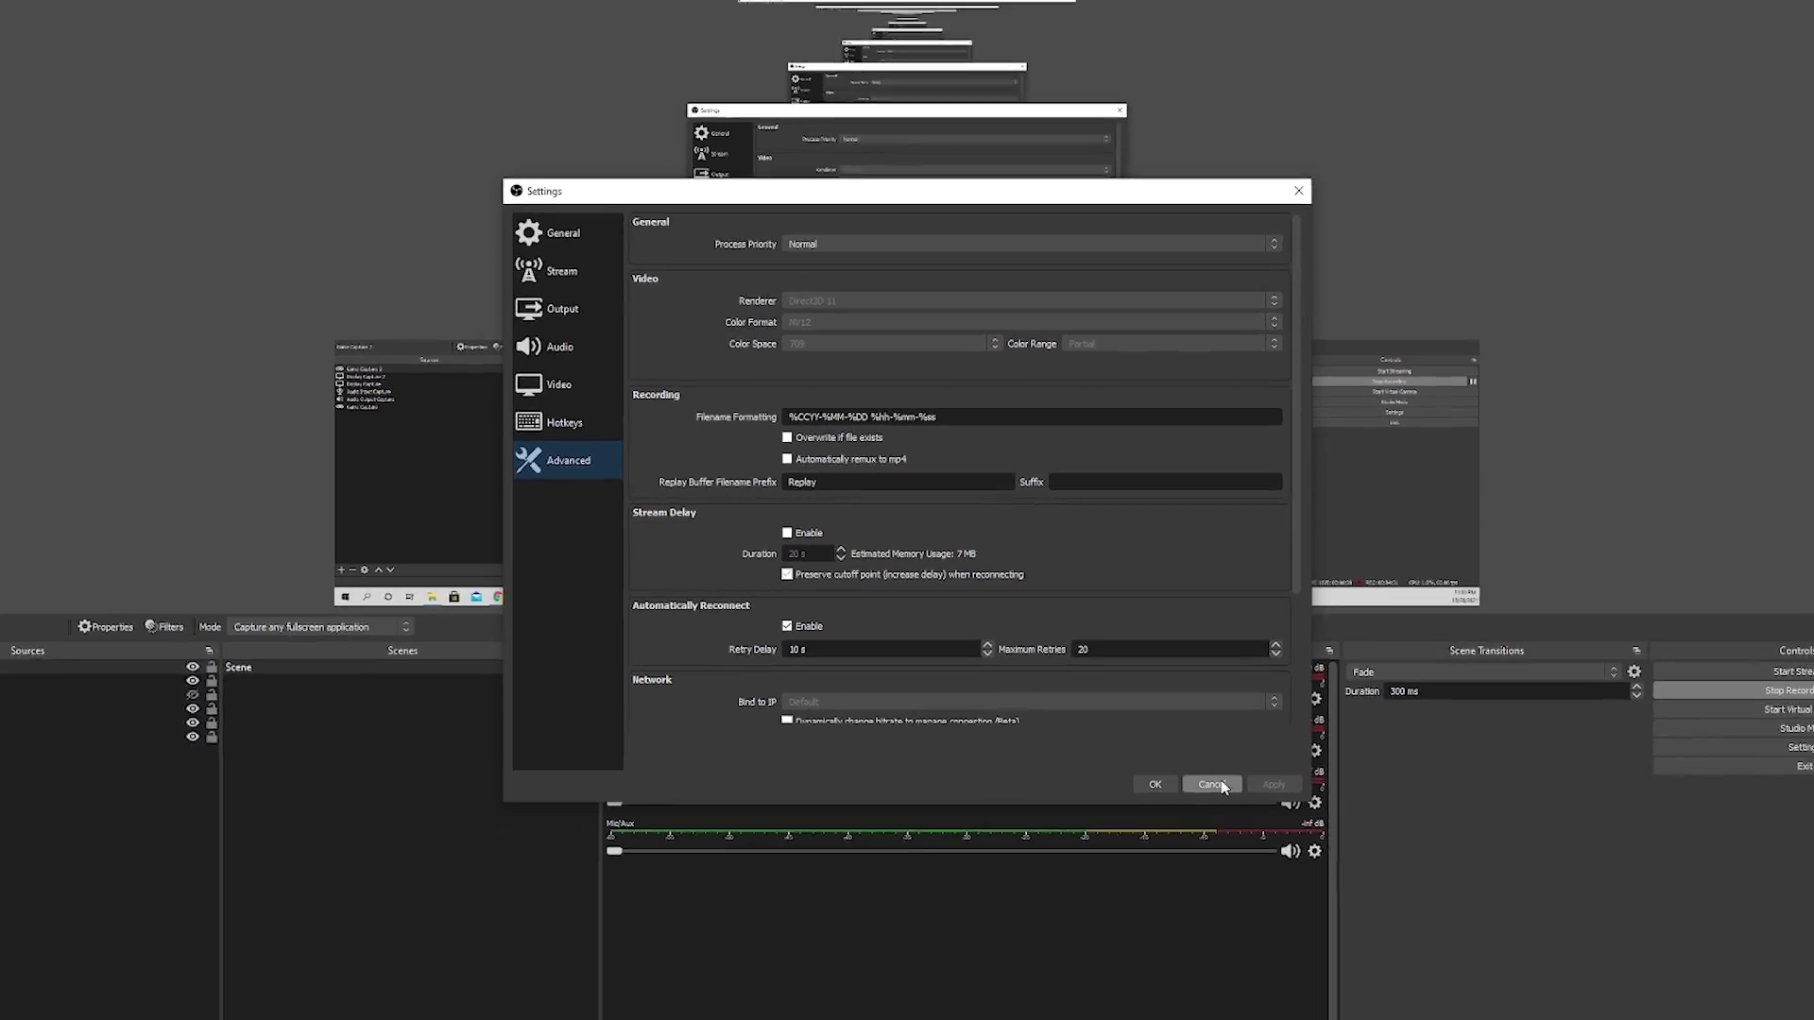
- Accept the settings with OK, returning to the OBS main window
left_click(1227, 863)
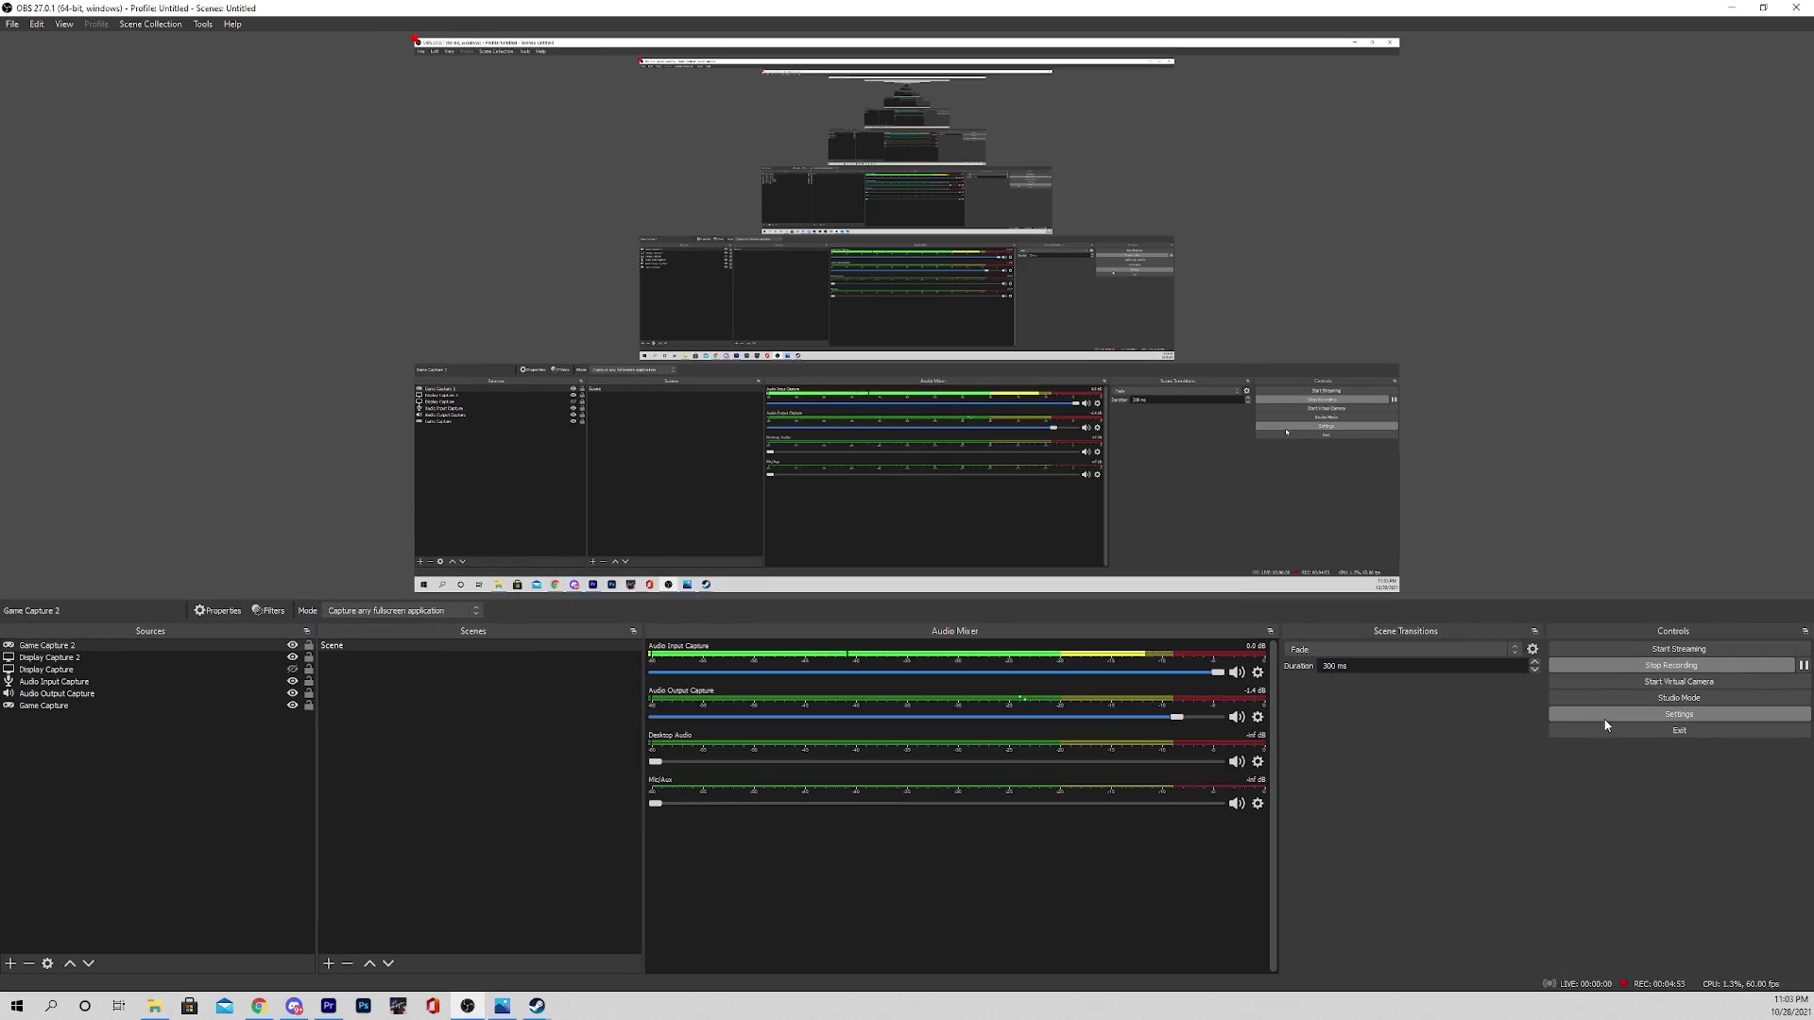